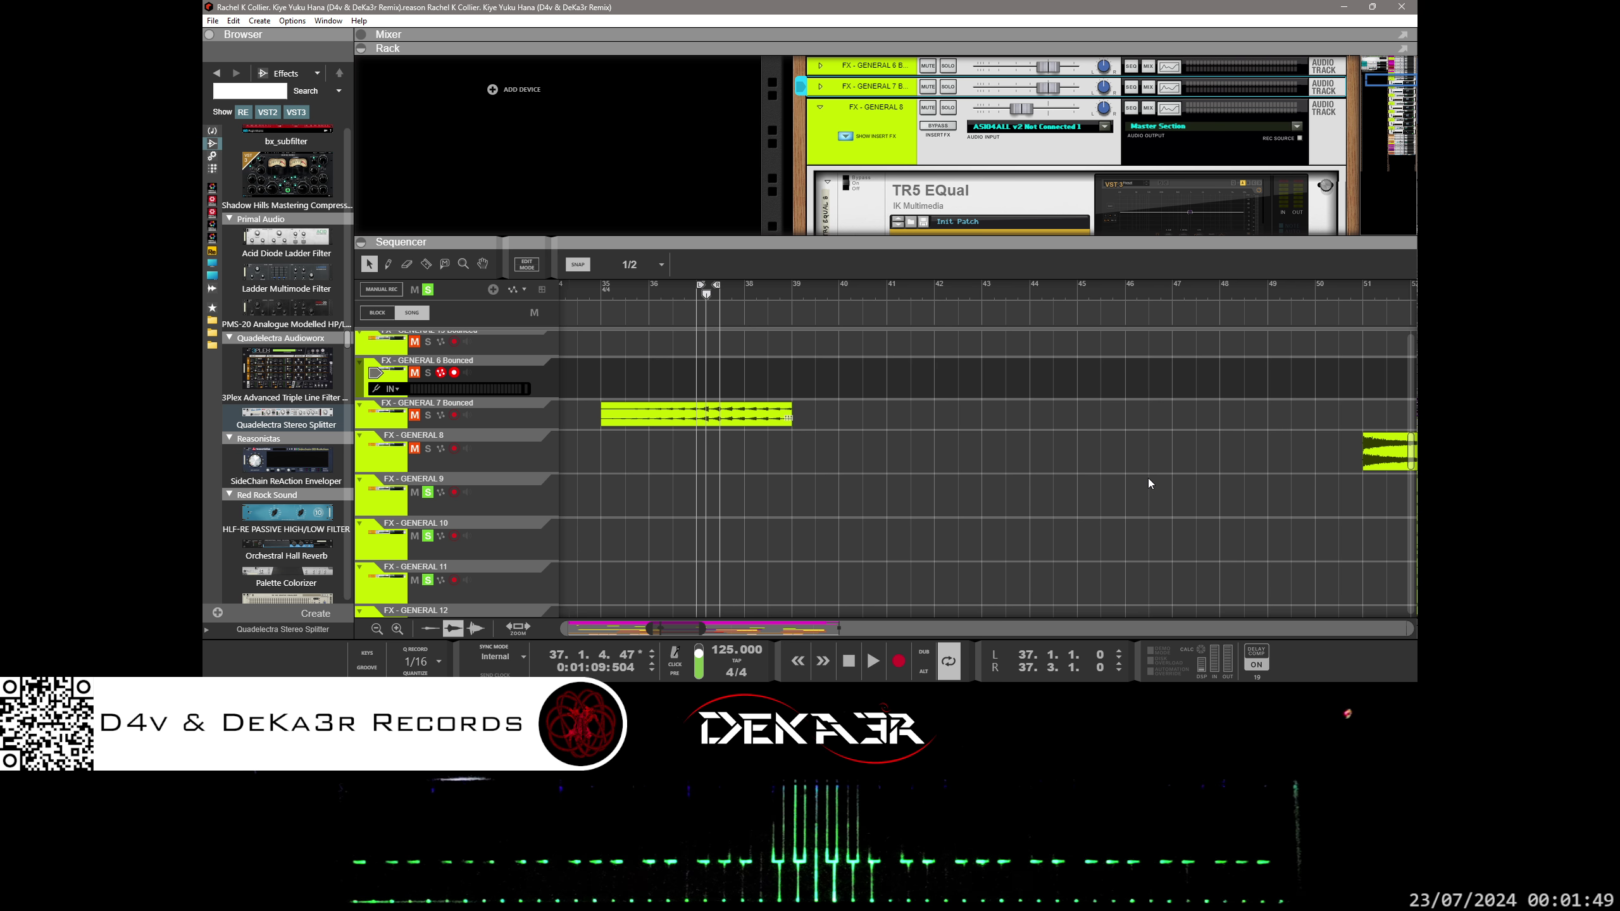
- Play the loop at bar 37 and solo the third MAIN BASS track
{"action": "left_click_drag", "start_coordinate": [703, 627], "coordinate": [749, 627]}
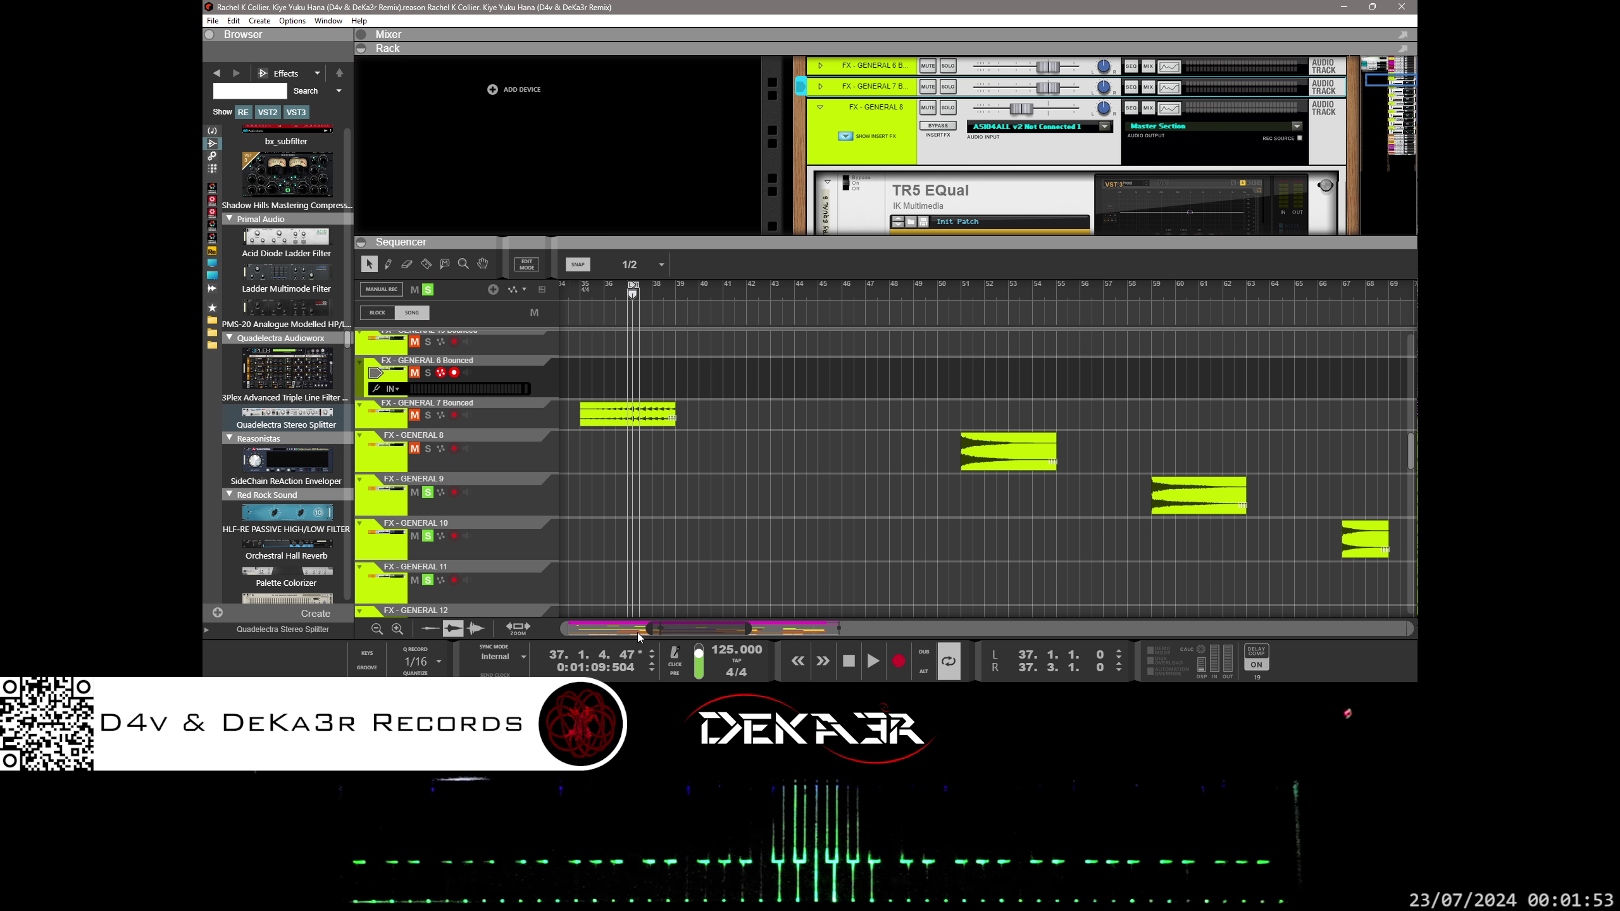
{"action": "left_click_drag", "start_coordinate": [638, 633], "coordinate": [653, 616]}
{"action": "key", "text": "space"}
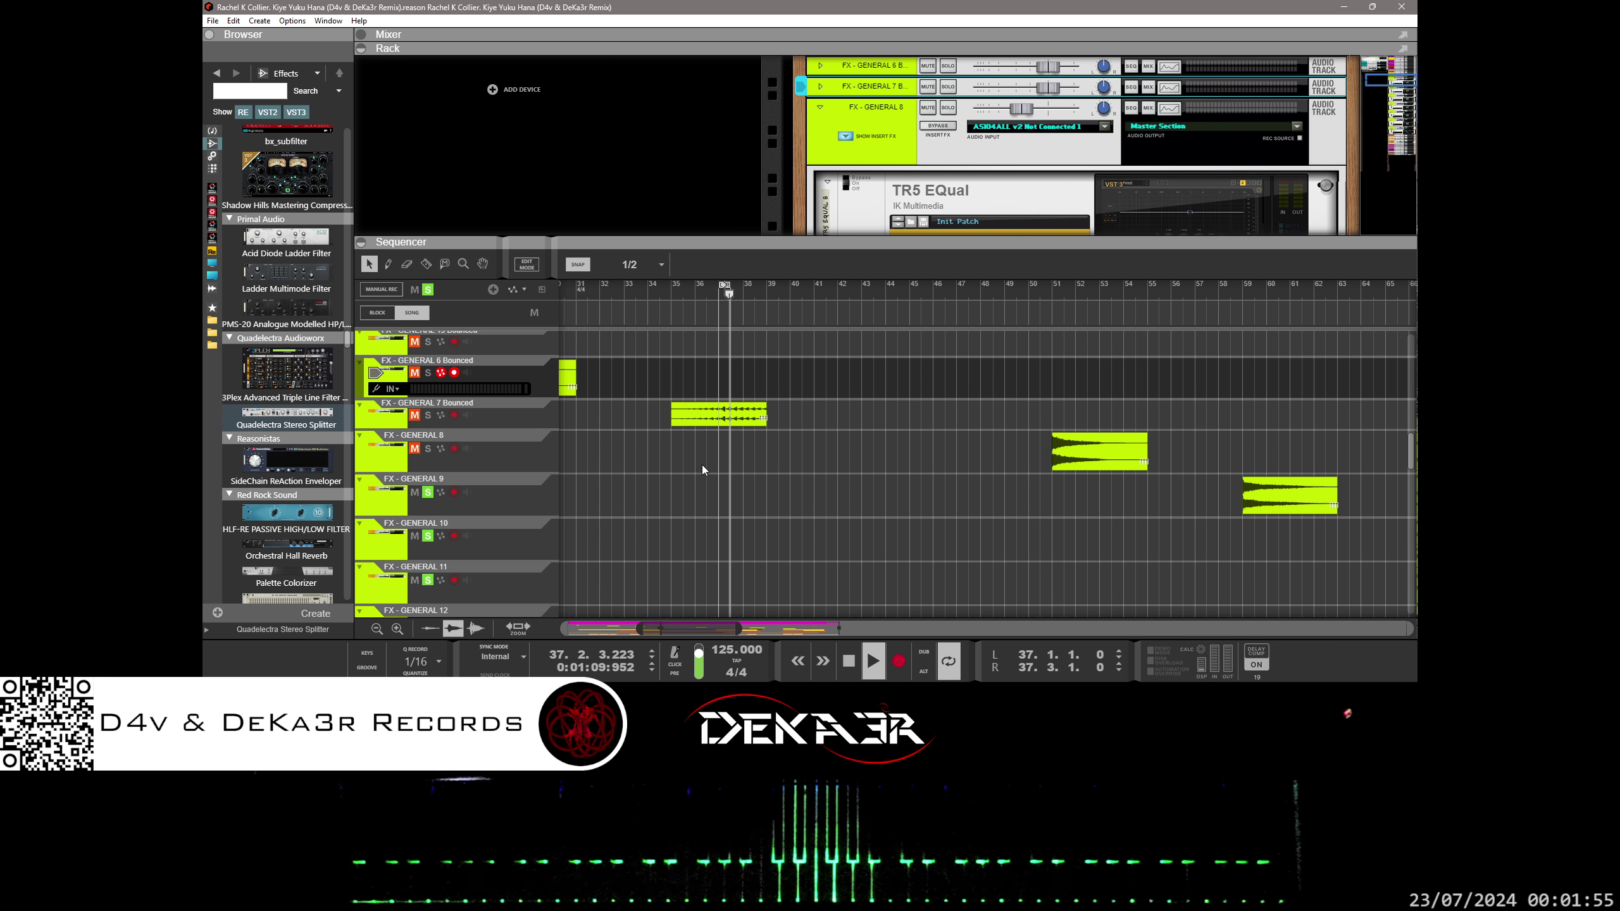
{"action": "scroll", "coordinate": [638, 517], "scroll_direction": "down", "scroll_amount": 5}
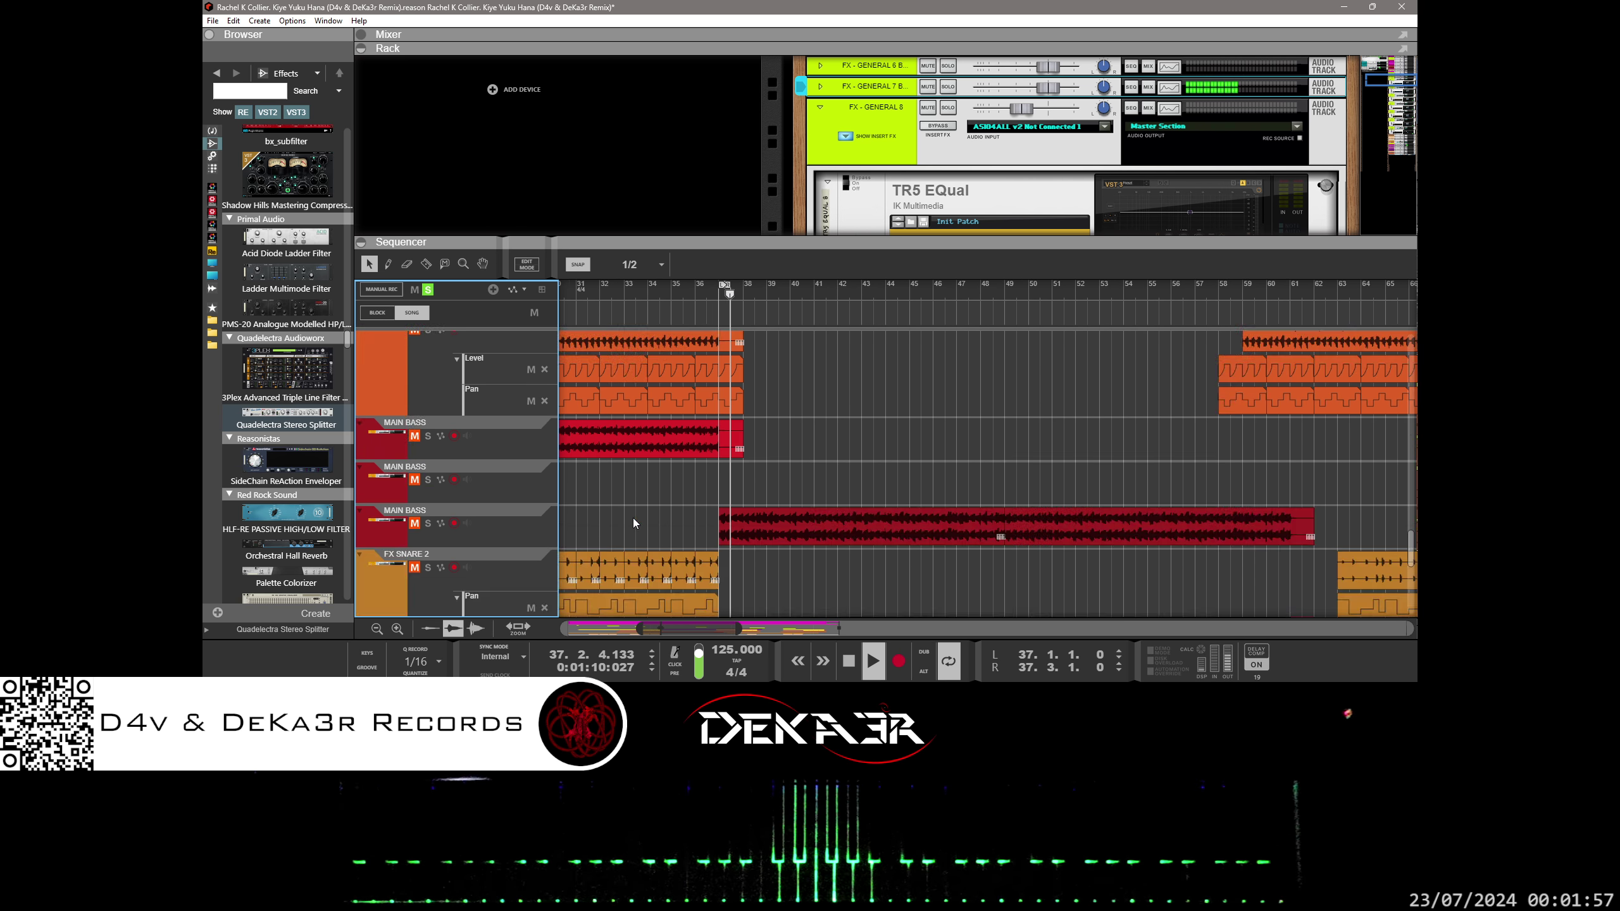
{"action": "scroll", "coordinate": [633, 519], "scroll_direction": "down", "scroll_amount": 4}
{"action": "scroll", "coordinate": [629, 502], "scroll_direction": "up", "scroll_amount": 3}
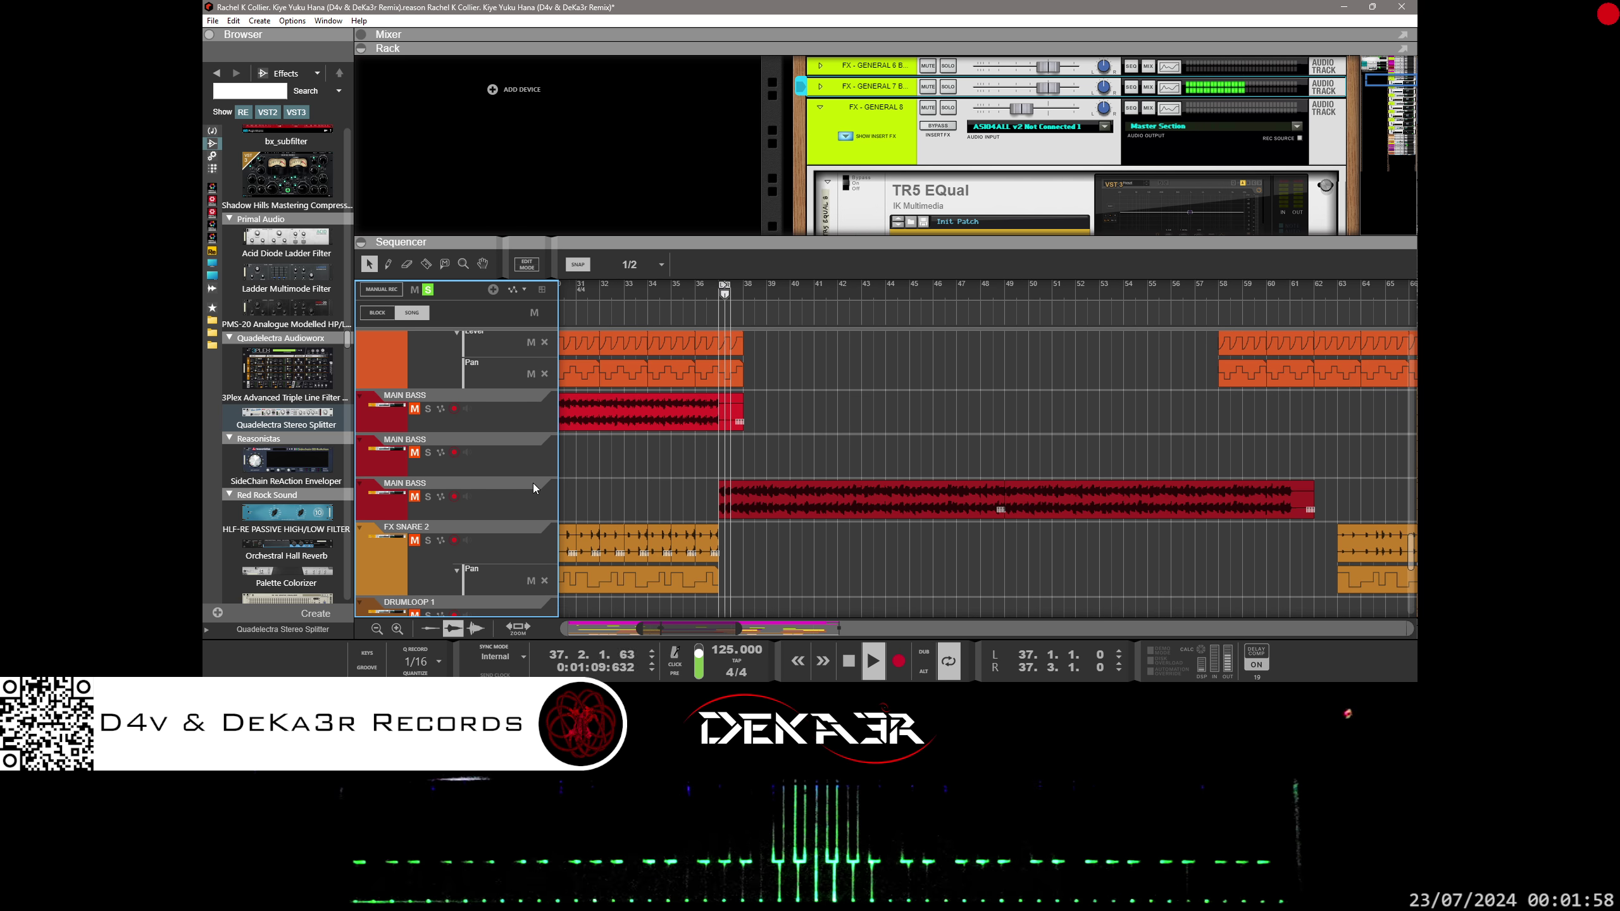
{"action": "left_click", "coordinate": [428, 498]}
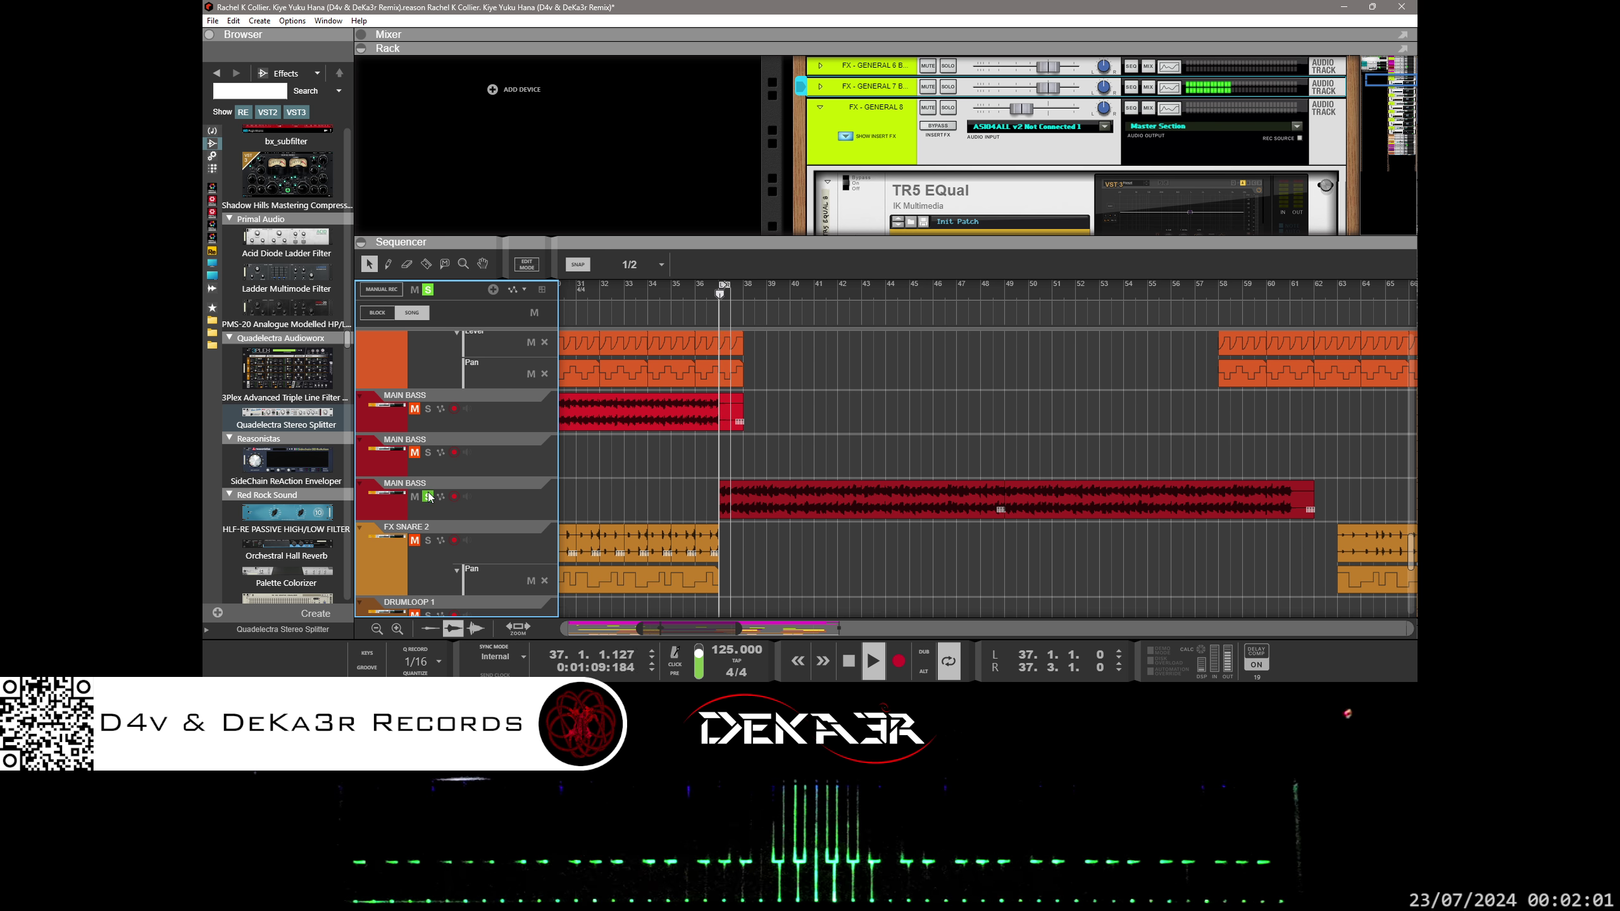
- Compare SYNTH V1 and SYNTH V2 by soloing each in turn, leaving SYNTH V2 soloed
{"action": "scroll", "coordinate": [605, 514], "scroll_direction": "up", "scroll_amount": 6}
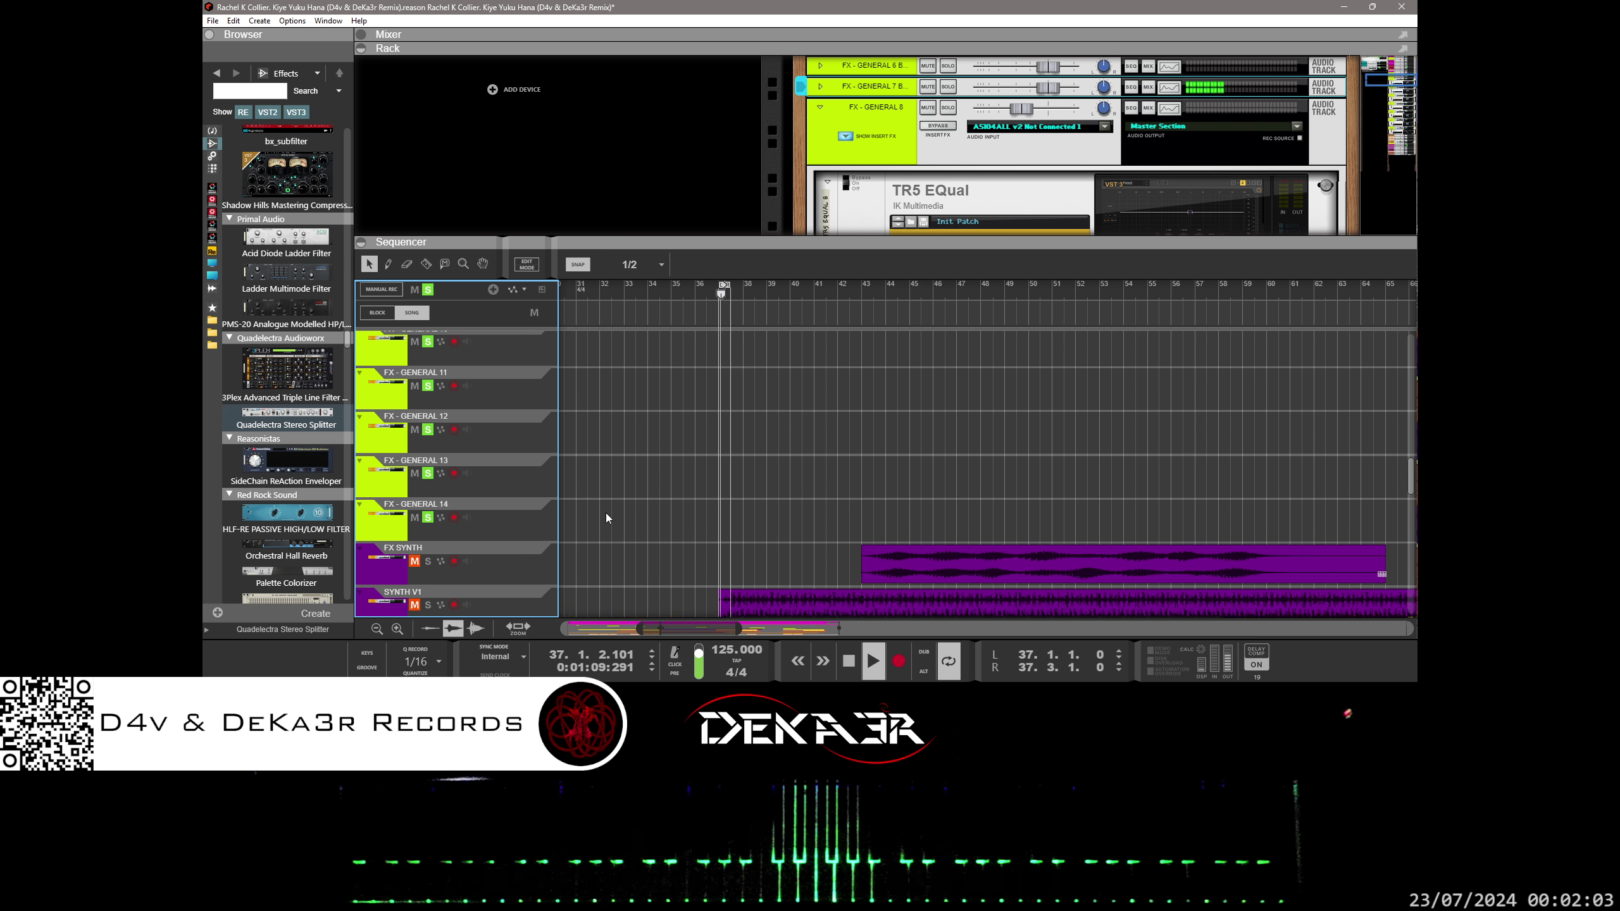
{"action": "scroll", "coordinate": [605, 513], "scroll_direction": "down", "scroll_amount": 4}
{"action": "left_click", "coordinate": [428, 481]}
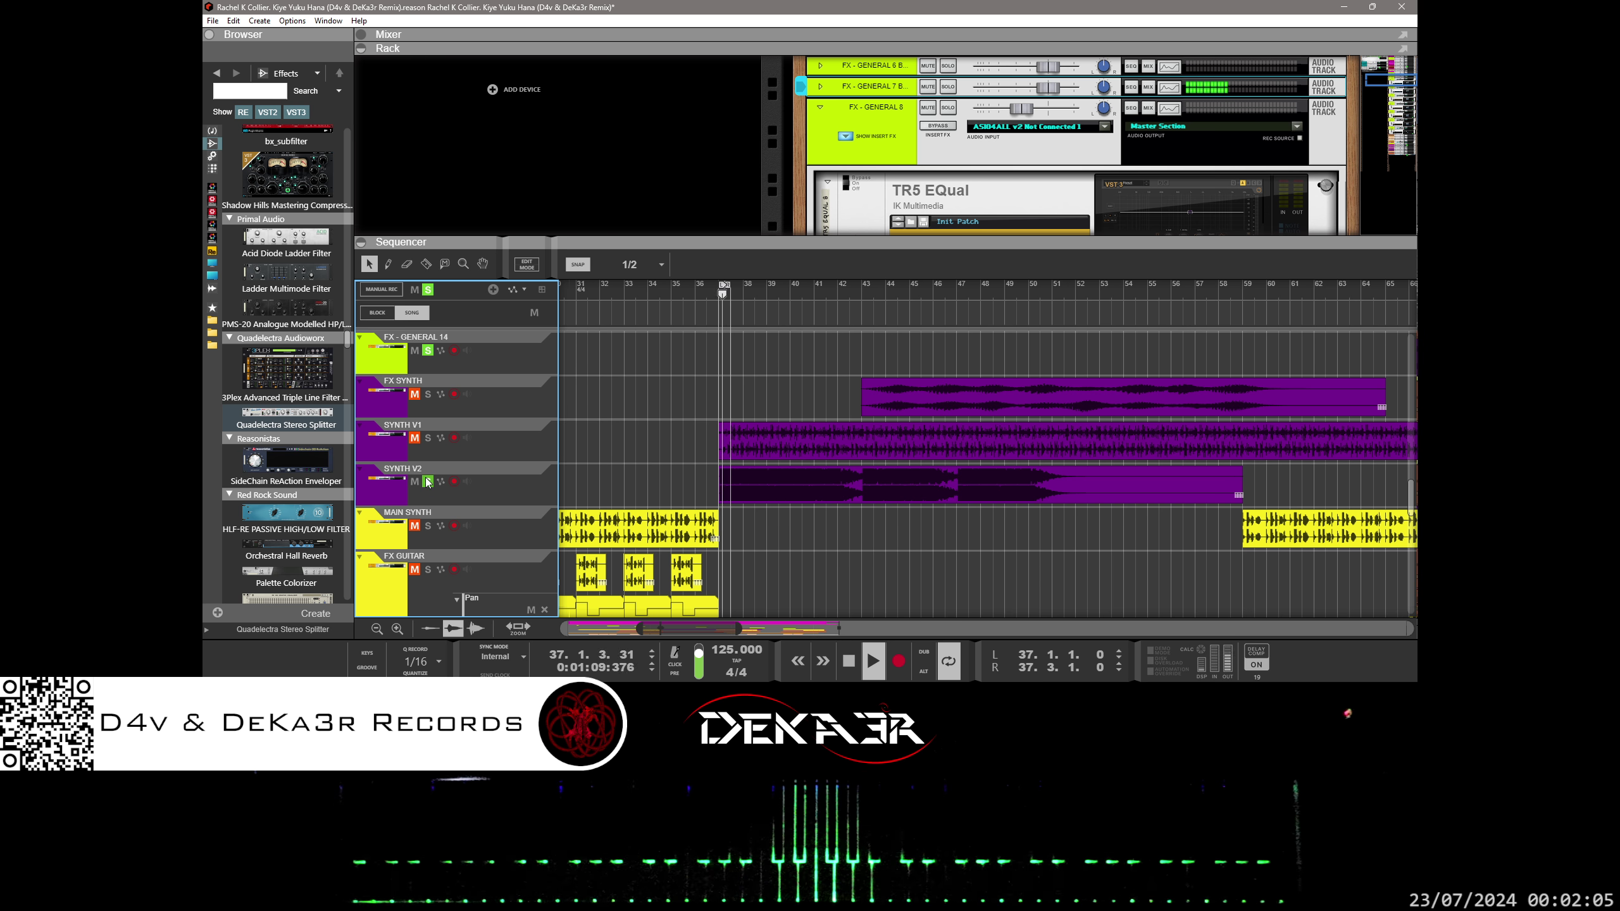
{"action": "left_click", "coordinate": [428, 482]}
{"action": "left_click", "coordinate": [428, 438]}
{"action": "left_click", "coordinate": [428, 438]}
{"action": "left_click", "coordinate": [428, 482]}
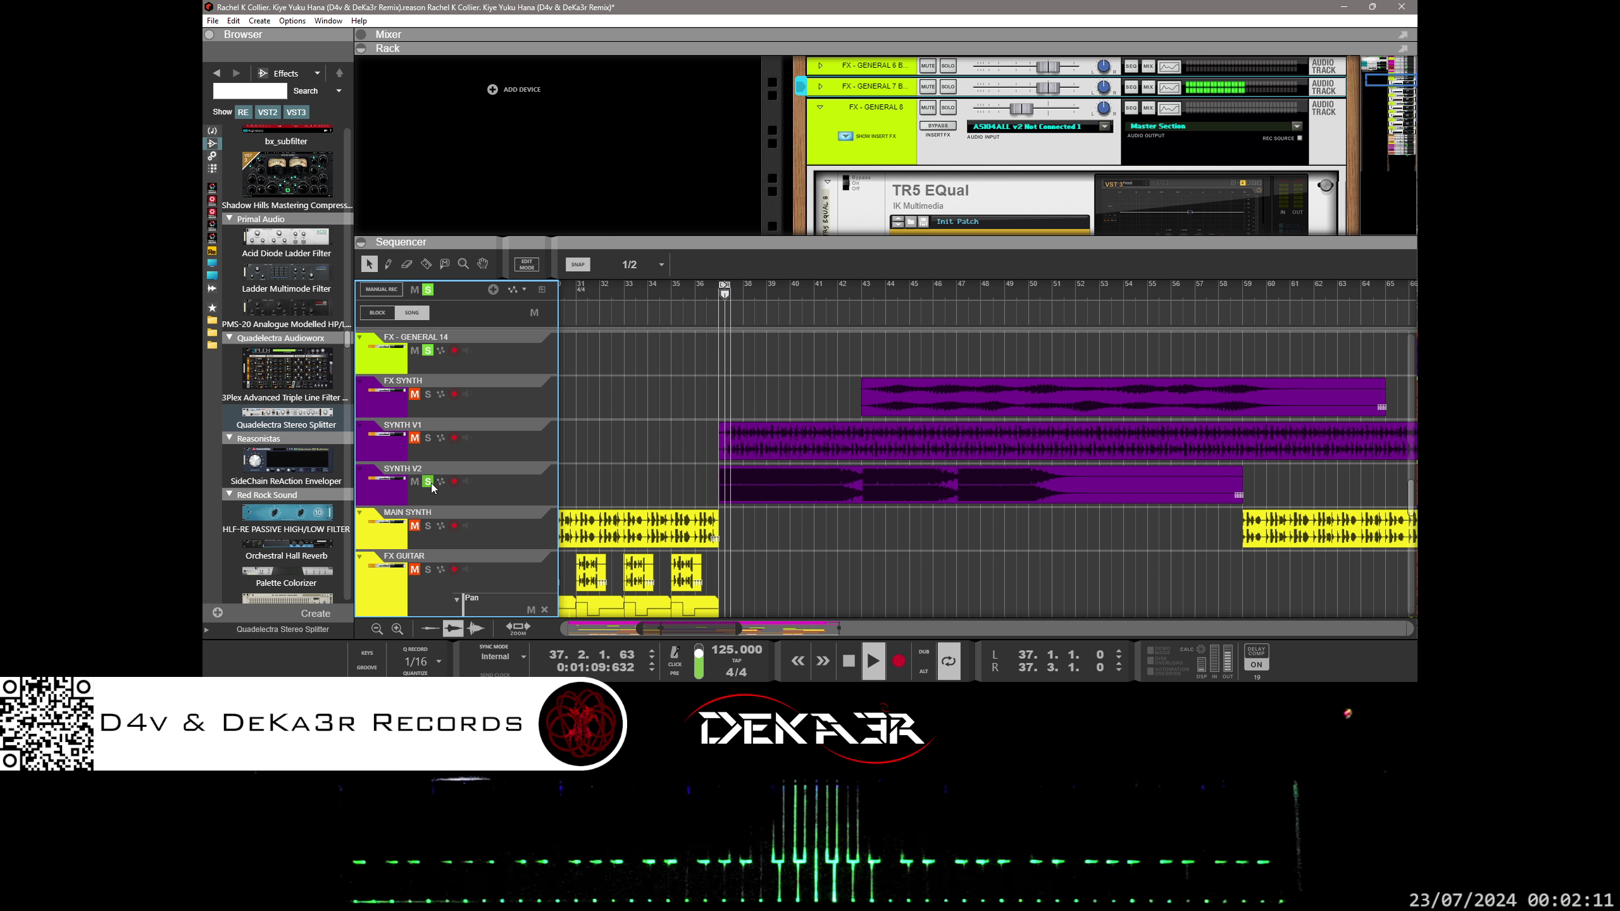
- With grid snapping off, slide the SYNTH V2 clip slightly earlier so it starts at 36.4.4.205
{"action": "key", "text": "z"}
{"action": "left_click_drag", "start_coordinate": [715, 423], "coordinate": [786, 542]}
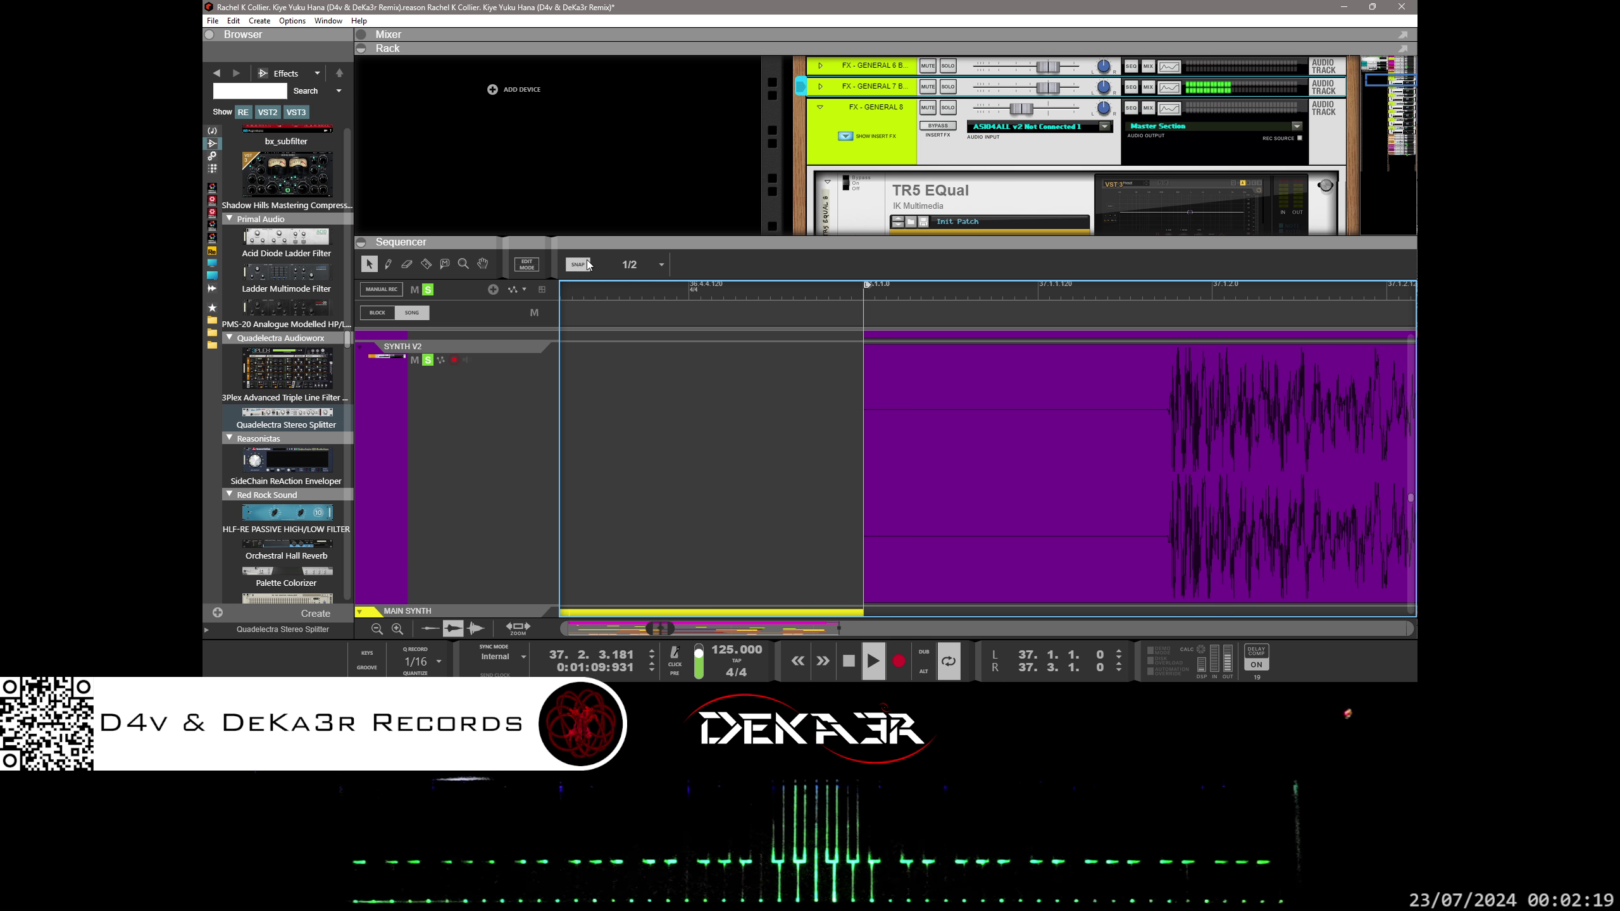
{"action": "left_click_drag", "start_coordinate": [1014, 408], "coordinate": [807, 418]}
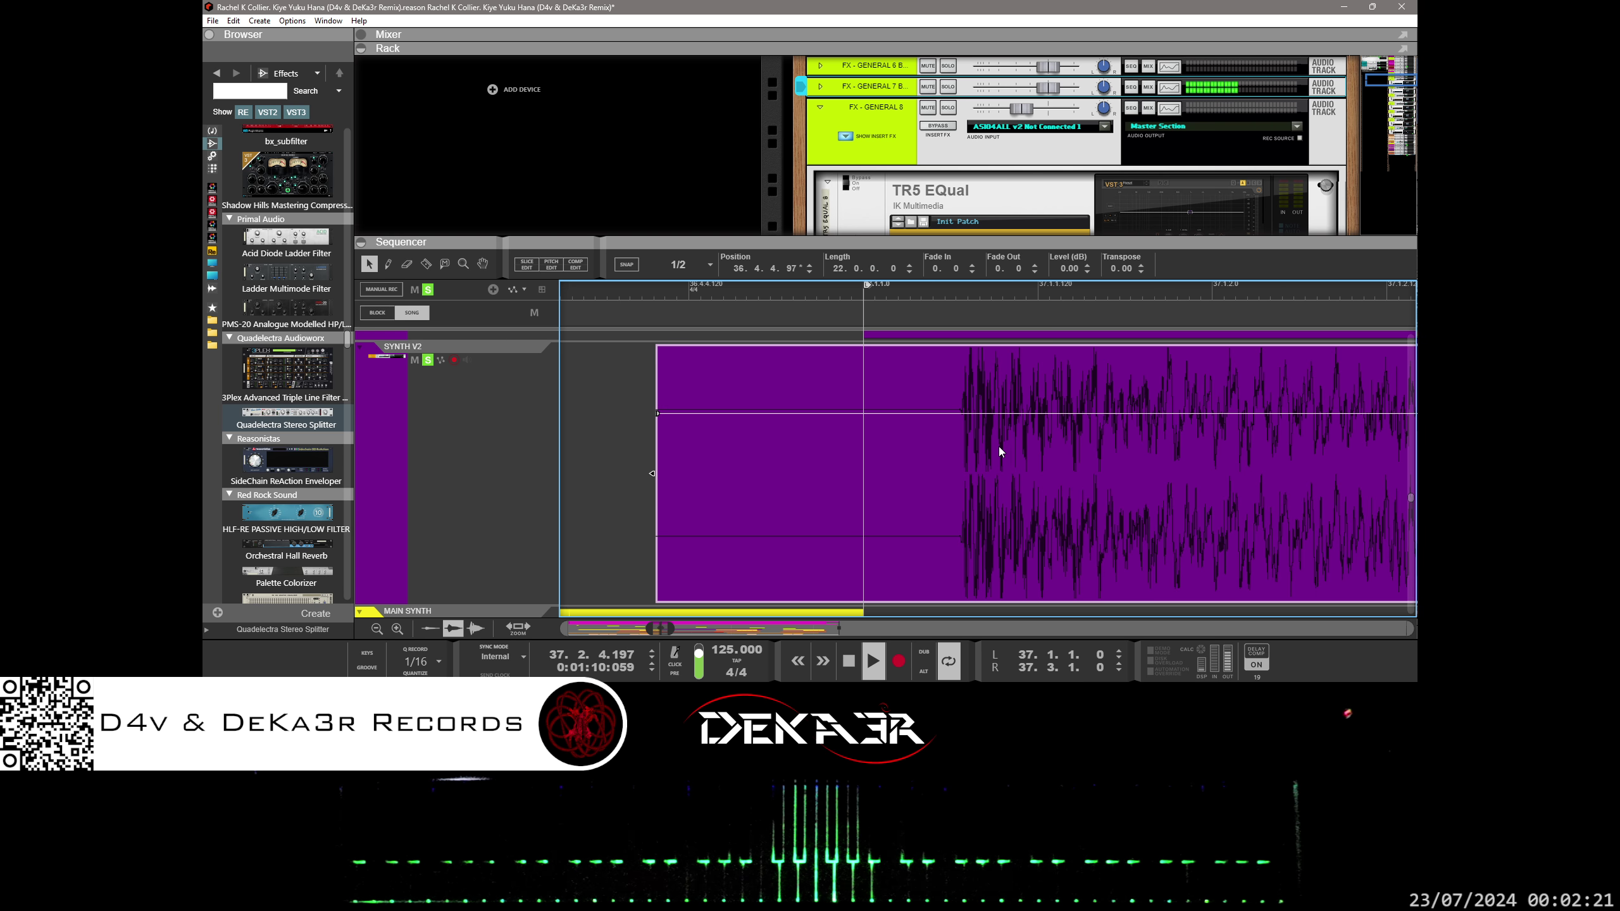
{"action": "left_click_drag", "start_coordinate": [987, 451], "coordinate": [899, 448]}
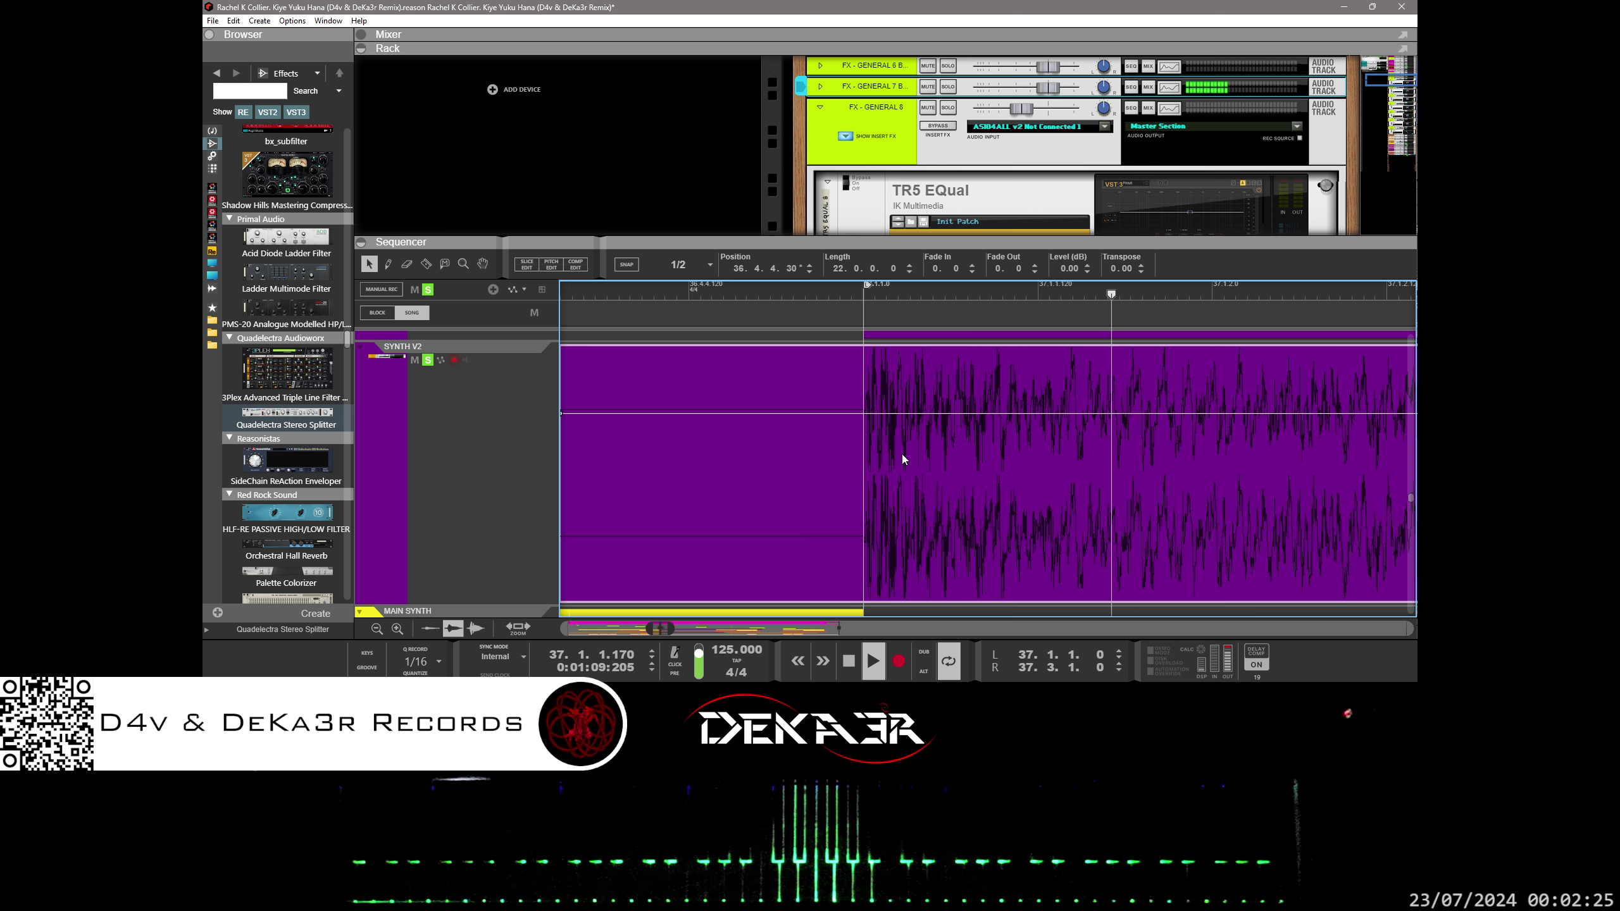
{"action": "left_click_drag", "start_coordinate": [917, 456], "coordinate": [1076, 511]}
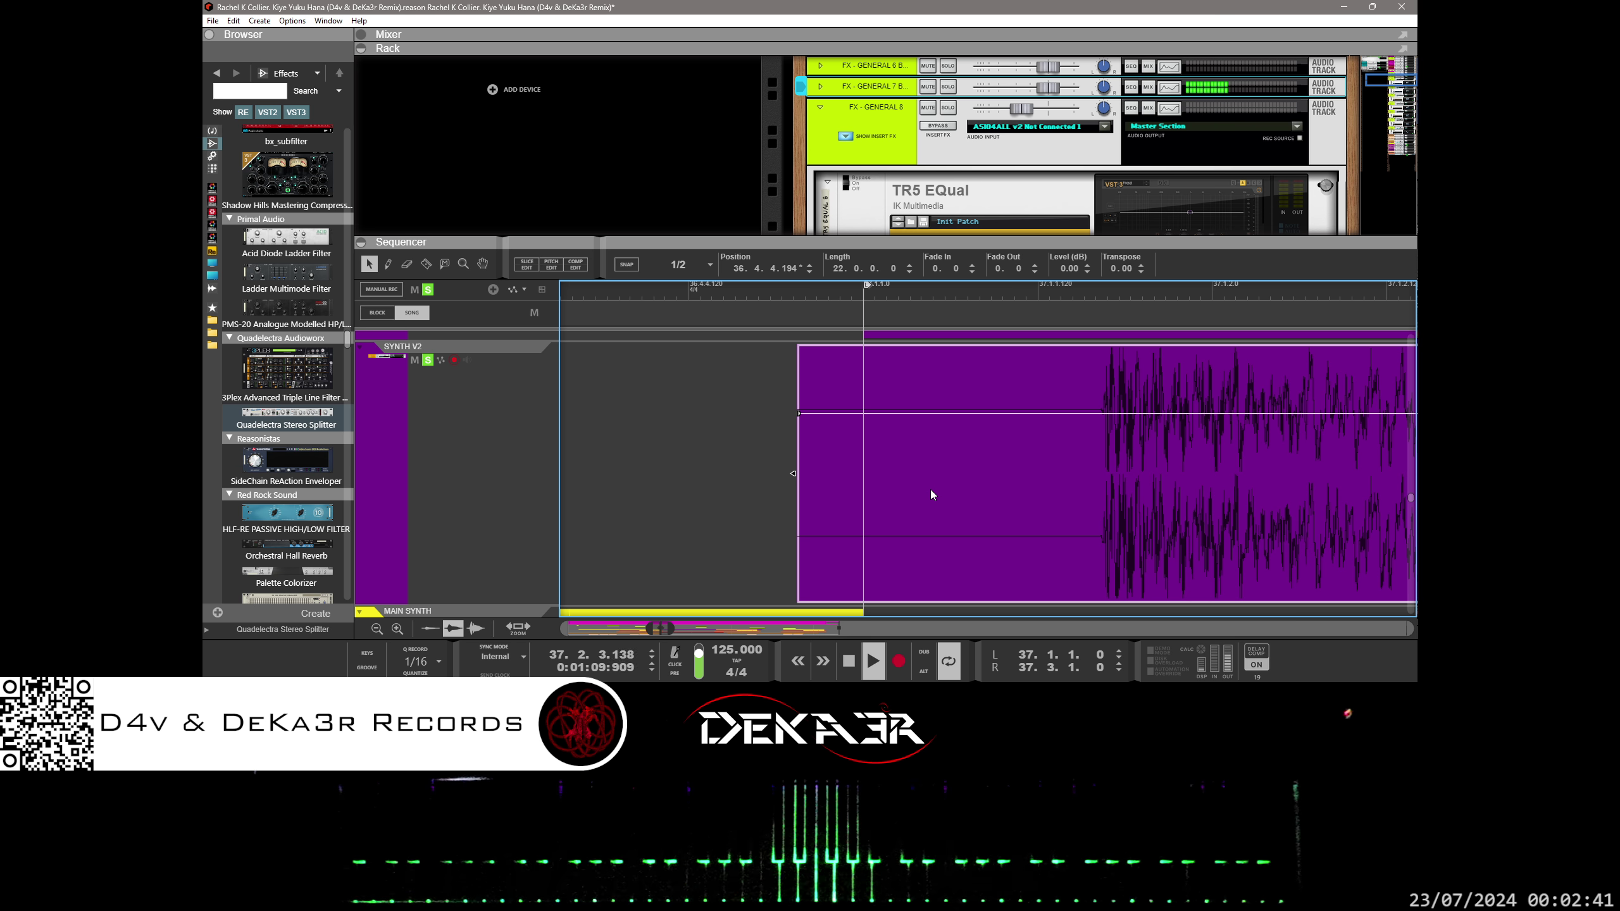
{"action": "left_click_drag", "start_coordinate": [926, 491], "coordinate": [942, 493]}
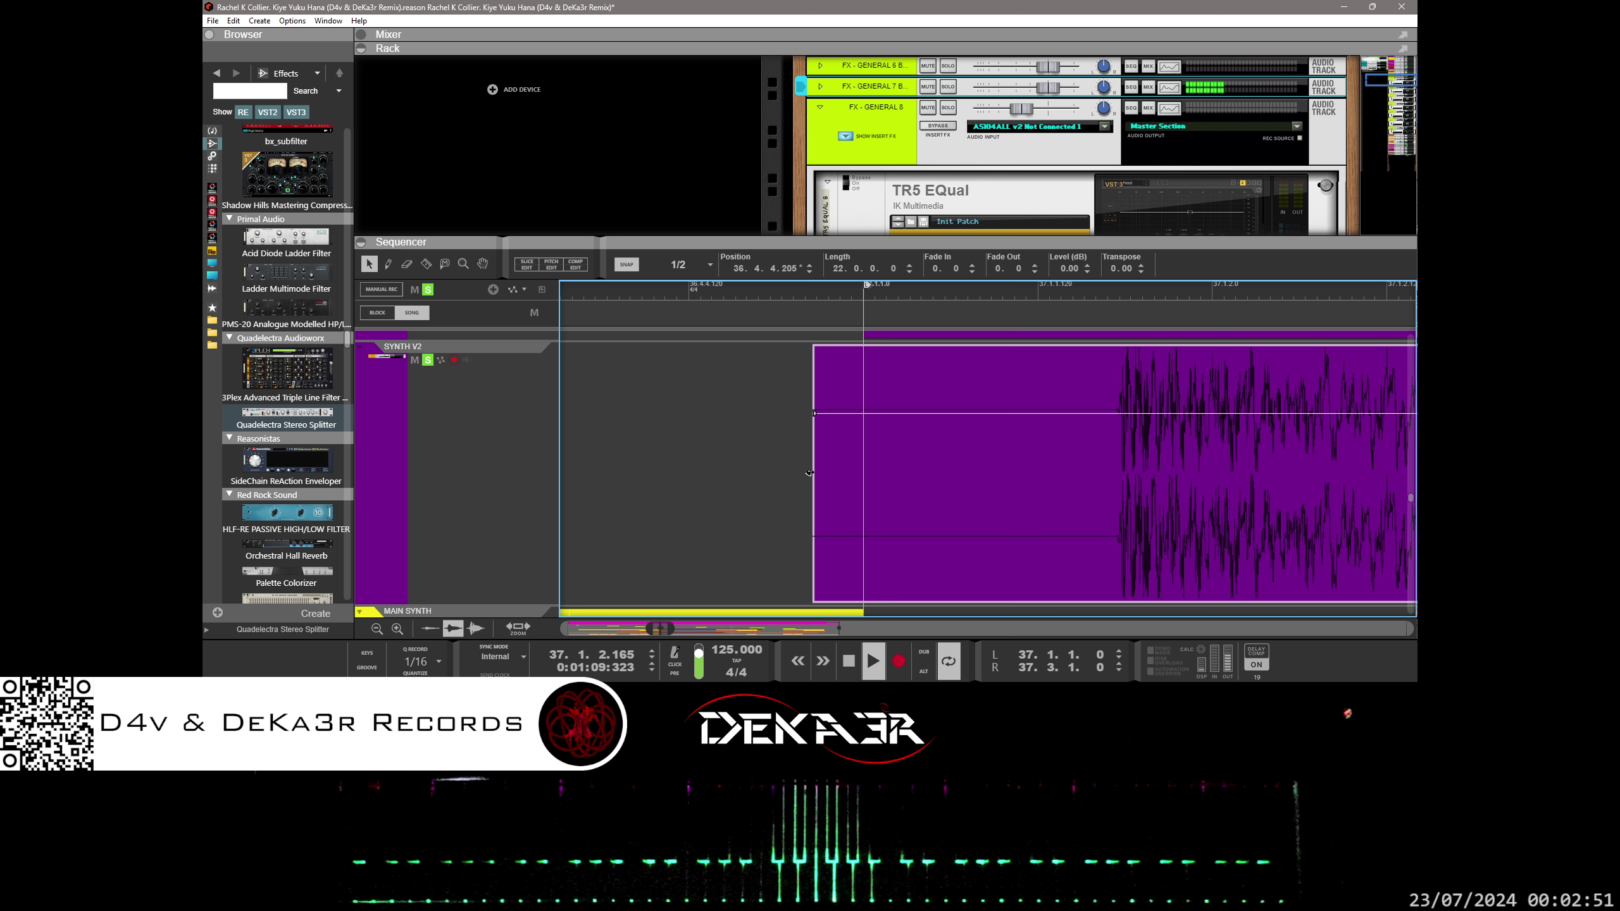
- Trim the SYNTH V2 clip to start at 37.1.1.0 and set its length to 17 bars
{"action": "left_click_drag", "start_coordinate": [809, 472], "coordinate": [925, 462]}
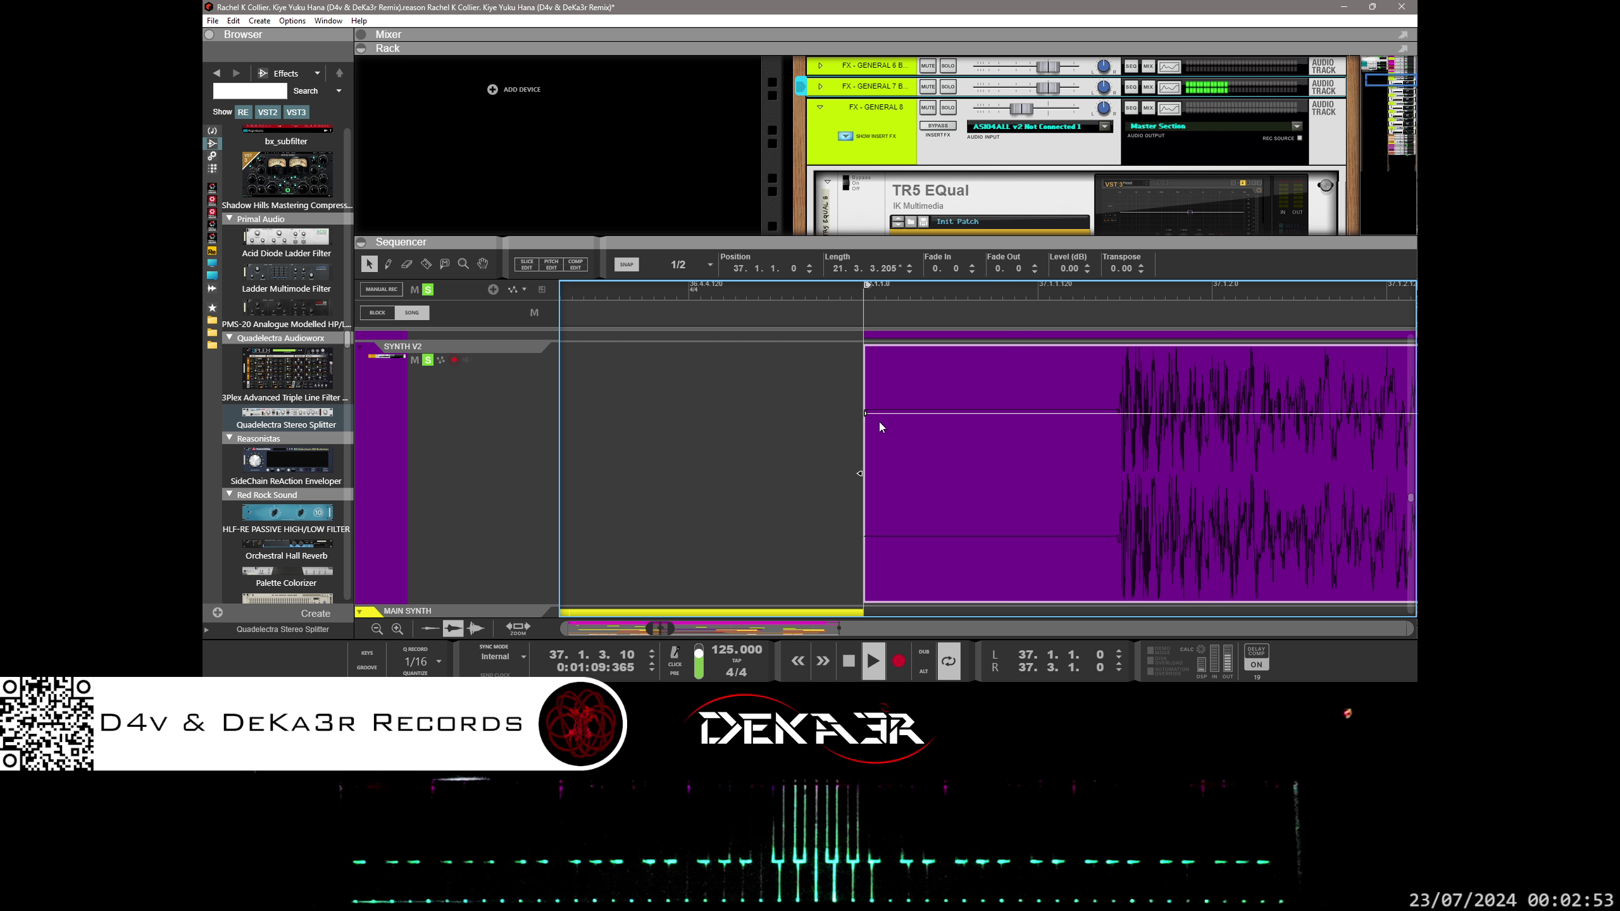
{"action": "scroll", "coordinate": [878, 422], "scroll_direction": "down", "scroll_amount": 2}
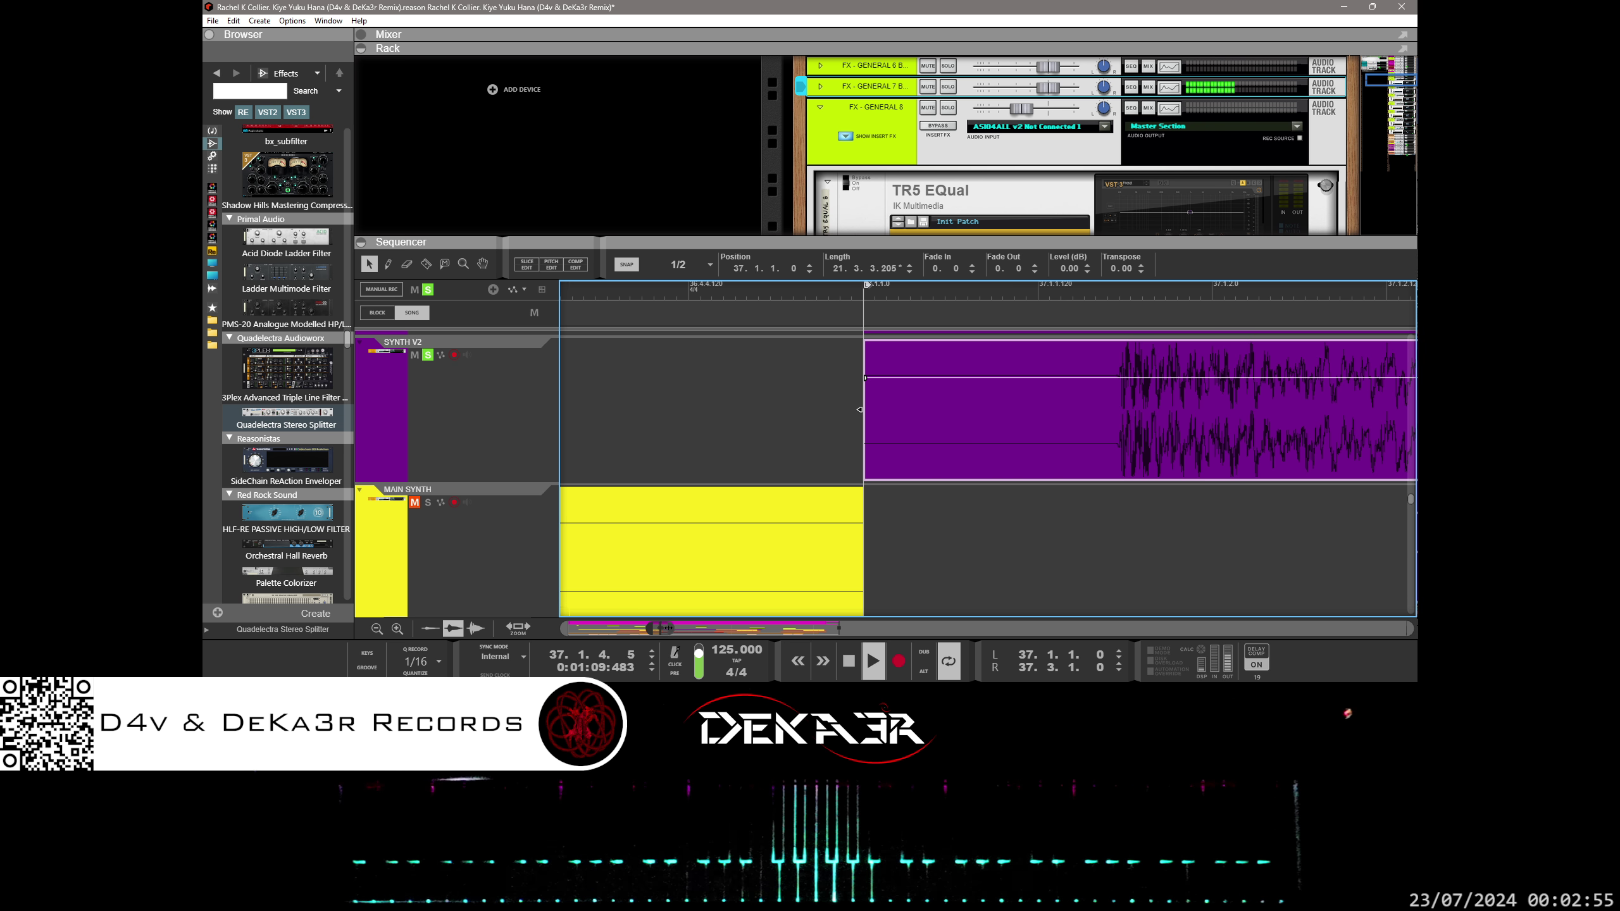
{"action": "left_click_drag", "start_coordinate": [666, 623], "coordinate": [838, 627]}
{"action": "scroll", "coordinate": [916, 567], "scroll_direction": "down", "scroll_amount": 2}
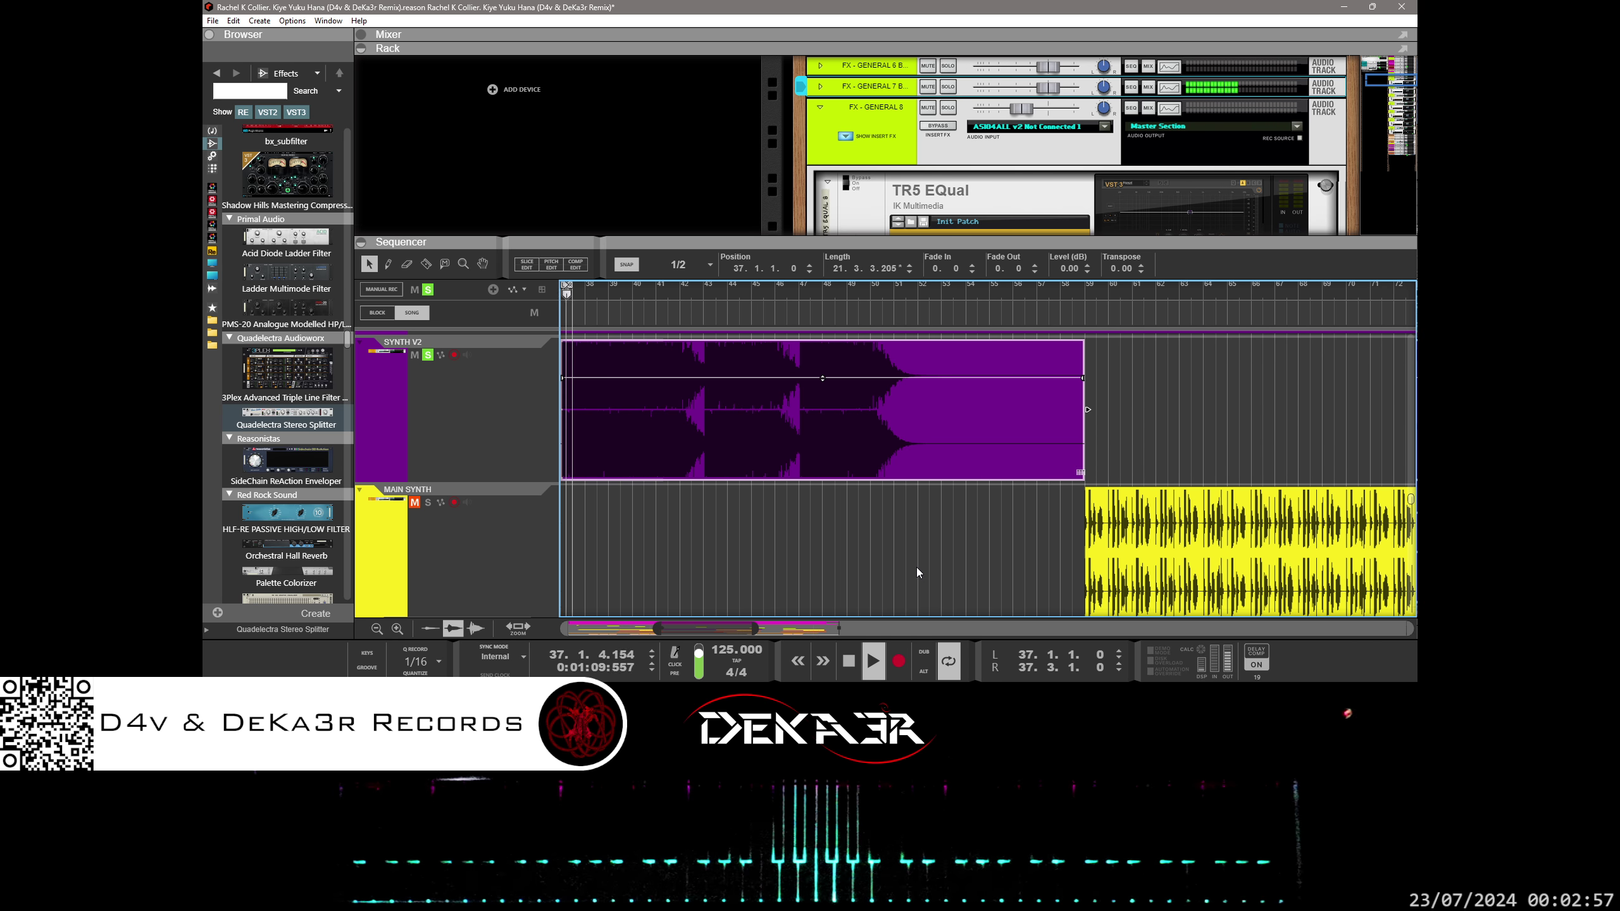
{"action": "left_click_drag", "start_coordinate": [1092, 408], "coordinate": [970, 409]}
- Solo SYNTH V1 in place of SYNTH V2 and inspect the start of both clips at bar 37
{"action": "scroll", "coordinate": [1014, 455], "scroll_direction": "up", "scroll_amount": 3}
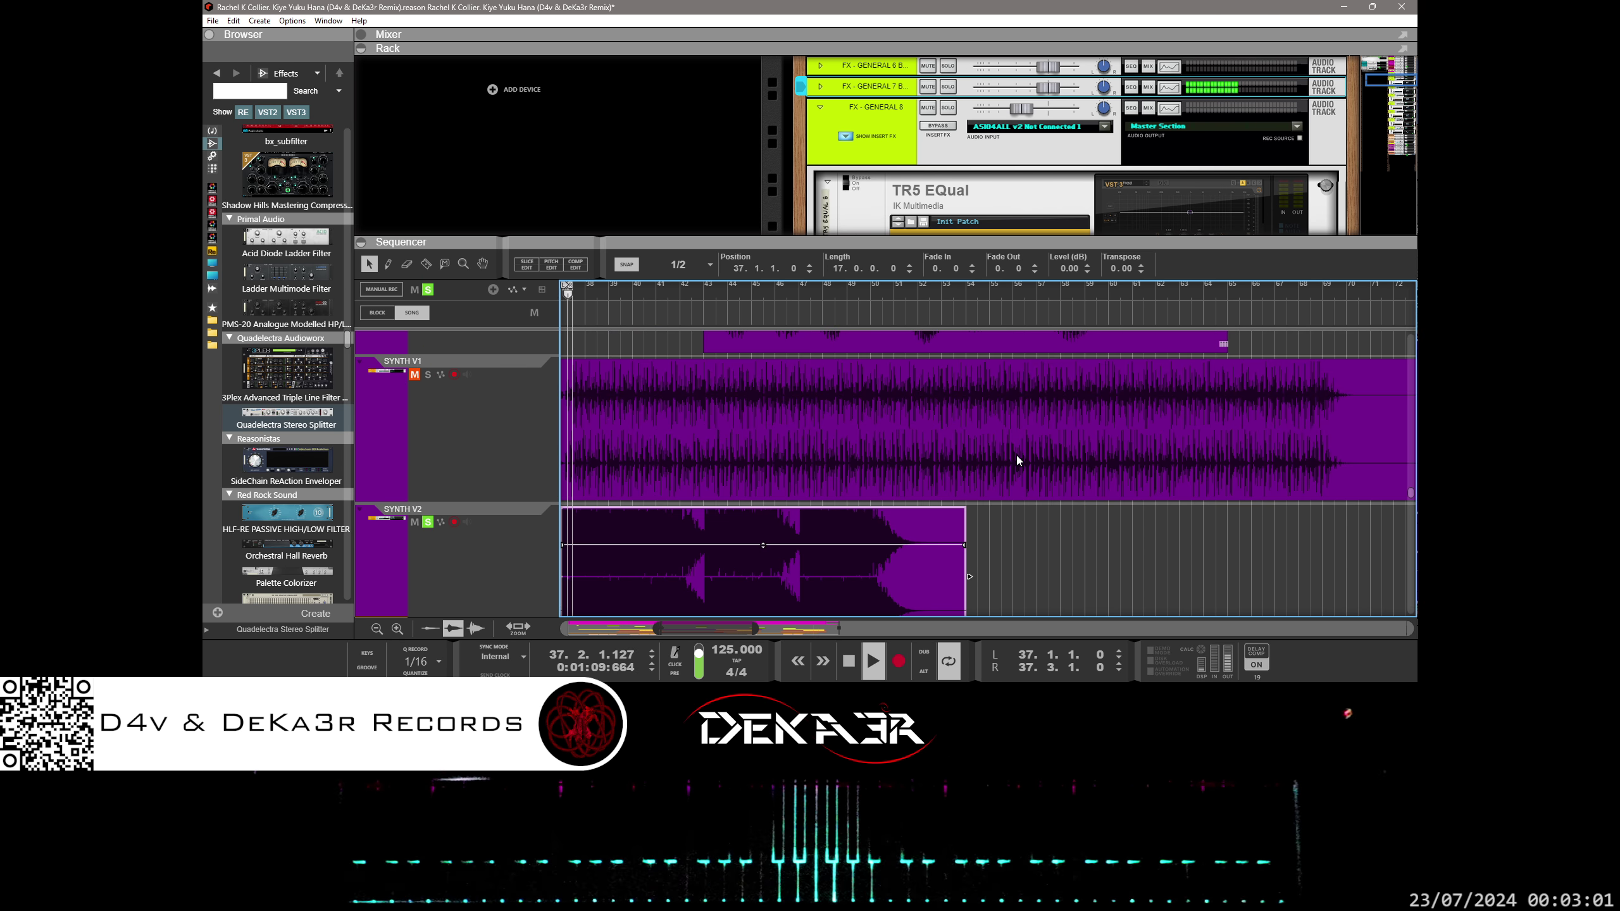
{"action": "left_click", "coordinate": [428, 375]}
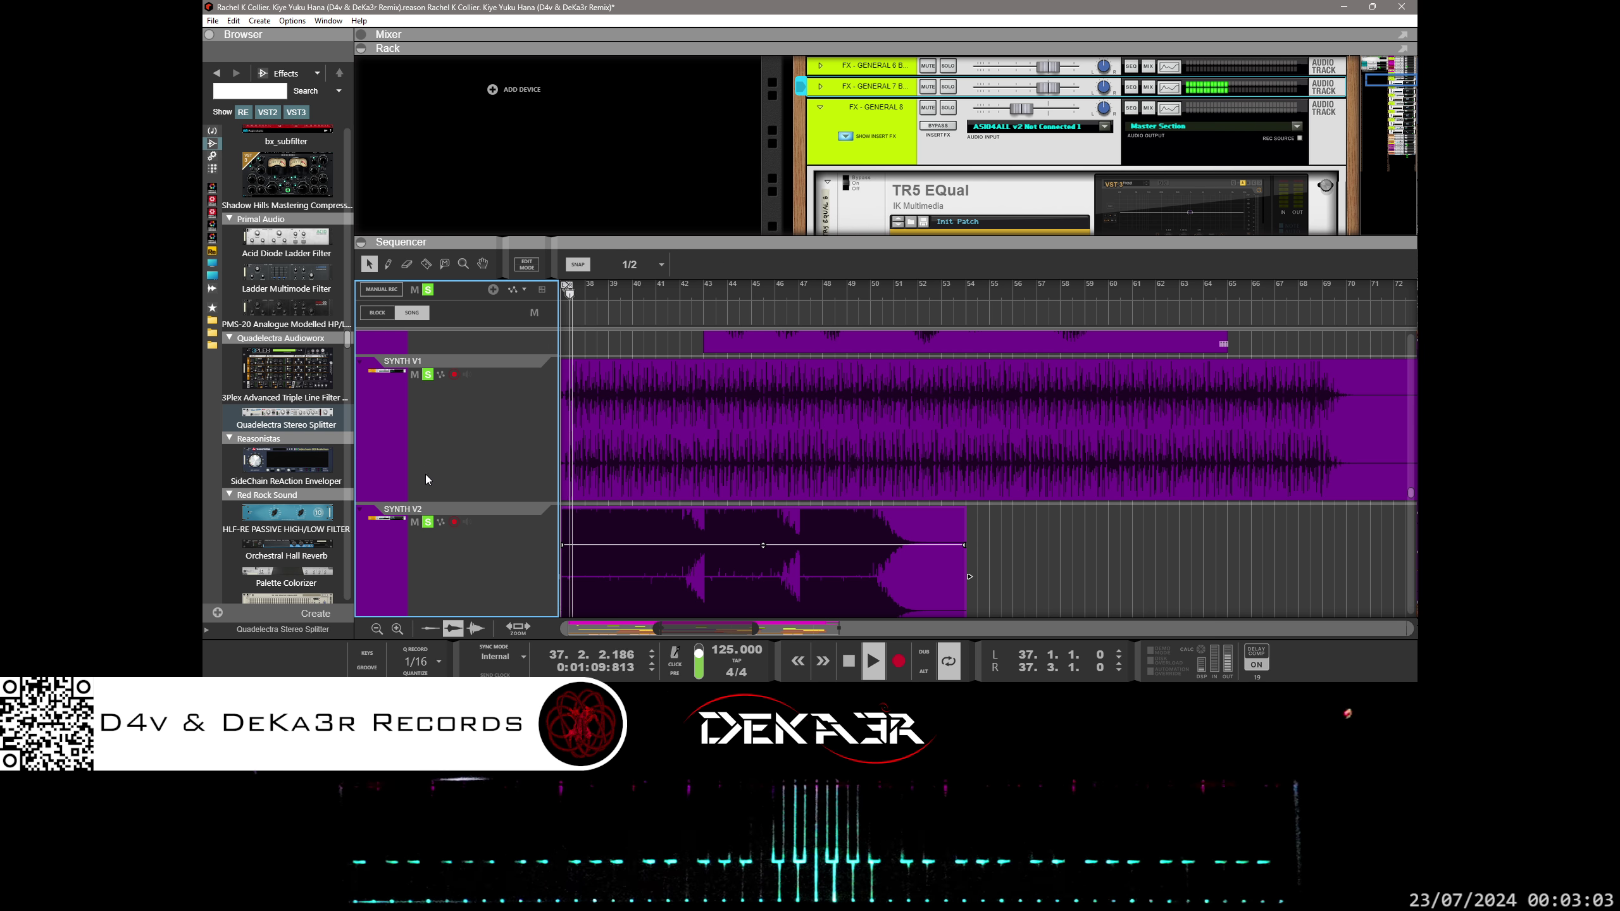
{"action": "left_click", "coordinate": [428, 523]}
{"action": "scroll", "coordinate": [724, 627], "scroll_direction": "up", "scroll_amount": 6}
{"action": "scroll", "coordinate": [724, 626], "scroll_direction": "down", "scroll_amount": 4}
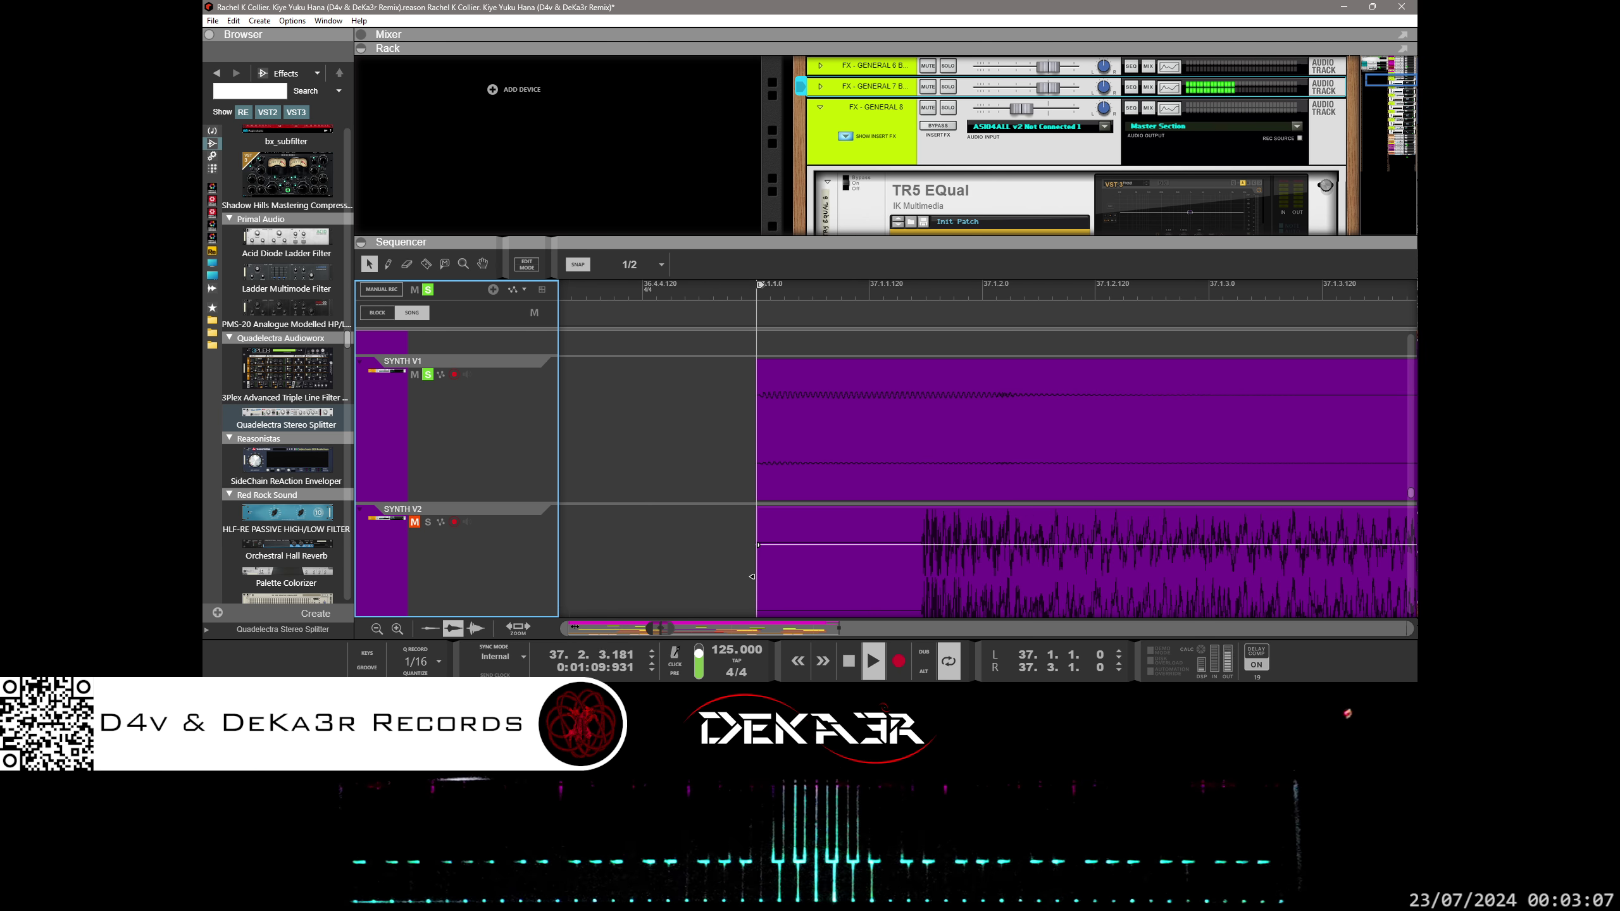
{"action": "scroll", "coordinate": [724, 627], "scroll_direction": "down", "scroll_amount": 4}
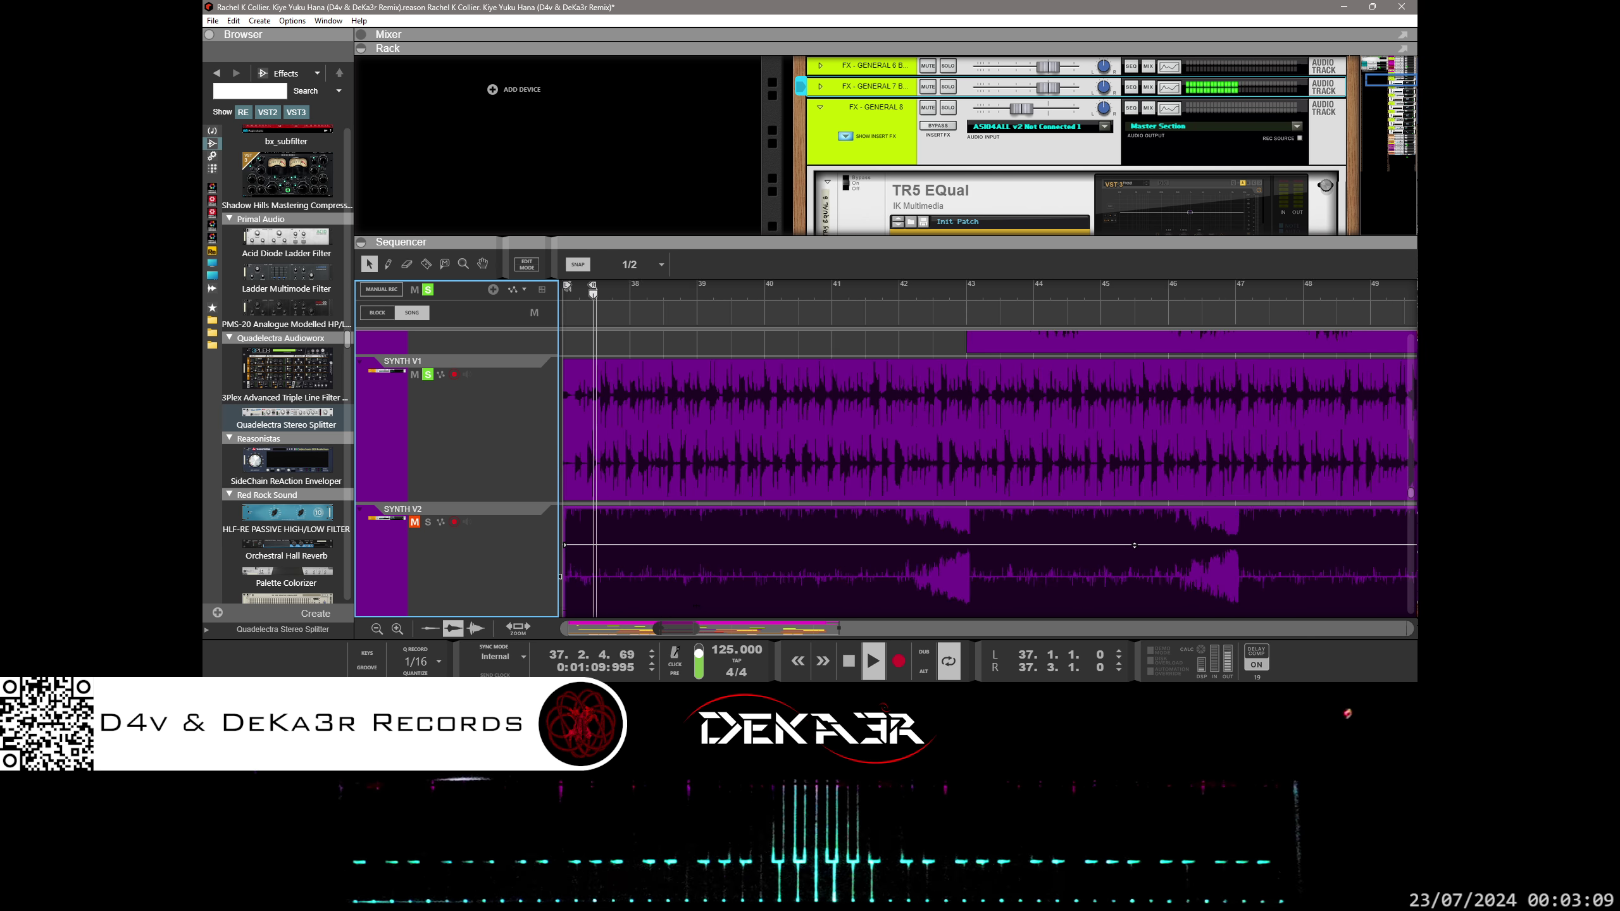
{"action": "scroll", "coordinate": [727, 491], "scroll_direction": "up", "scroll_amount": 3}
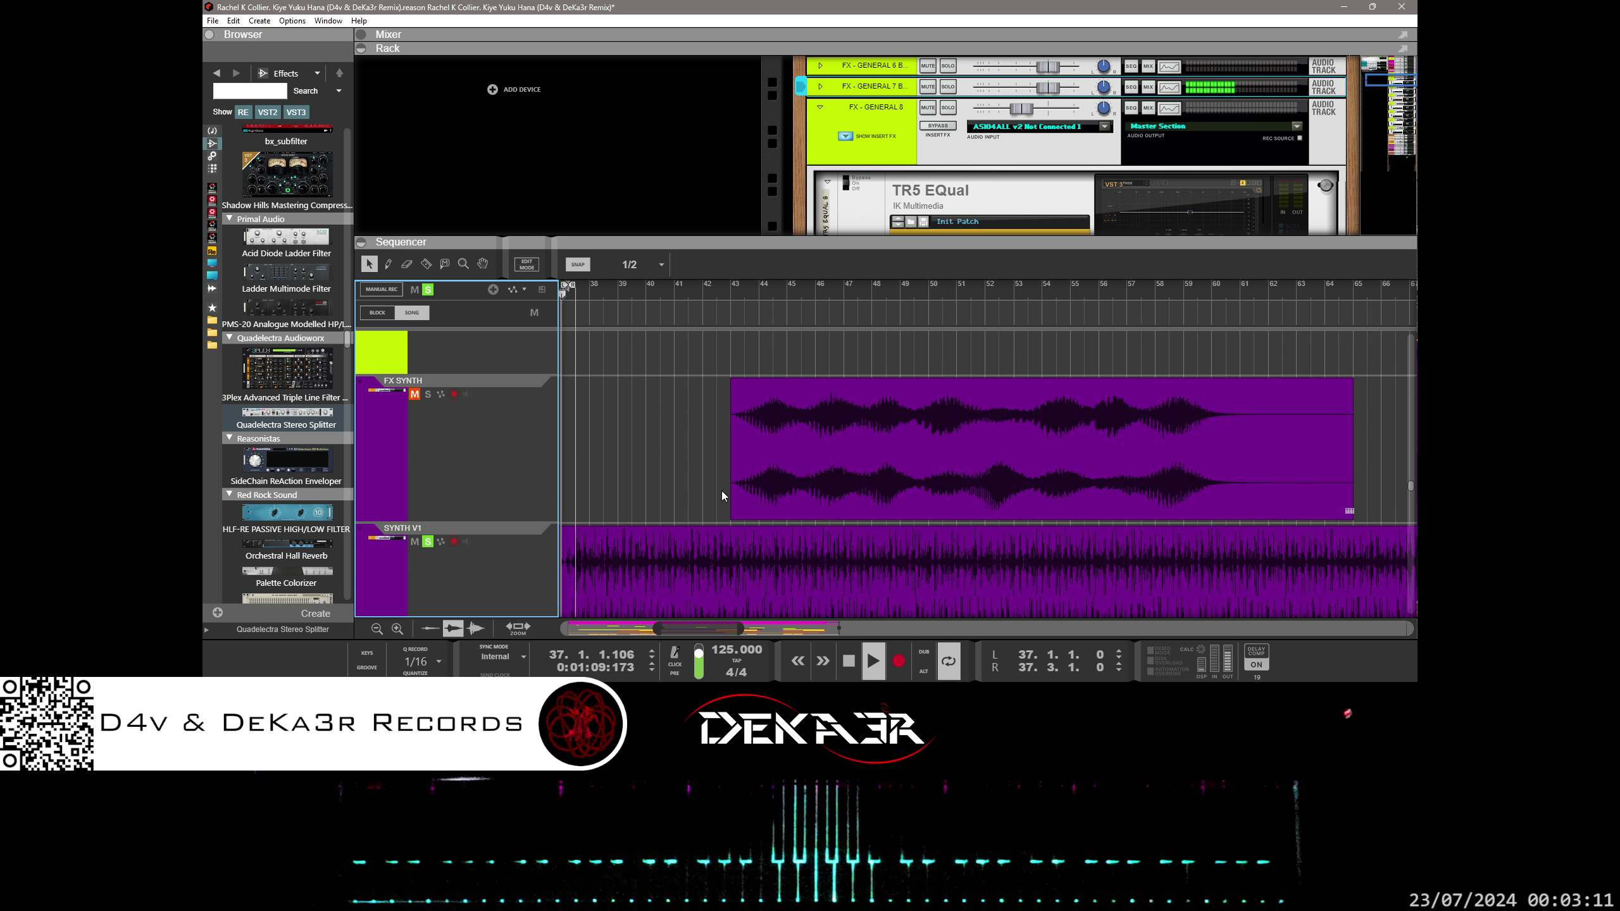
- Toggle the solo state of the MAIN BASS track whose clip starts at bar 37
{"action": "scroll", "coordinate": [721, 491], "scroll_direction": "up", "scroll_amount": 5}
{"action": "scroll", "coordinate": [712, 490], "scroll_direction": "up", "scroll_amount": 6}
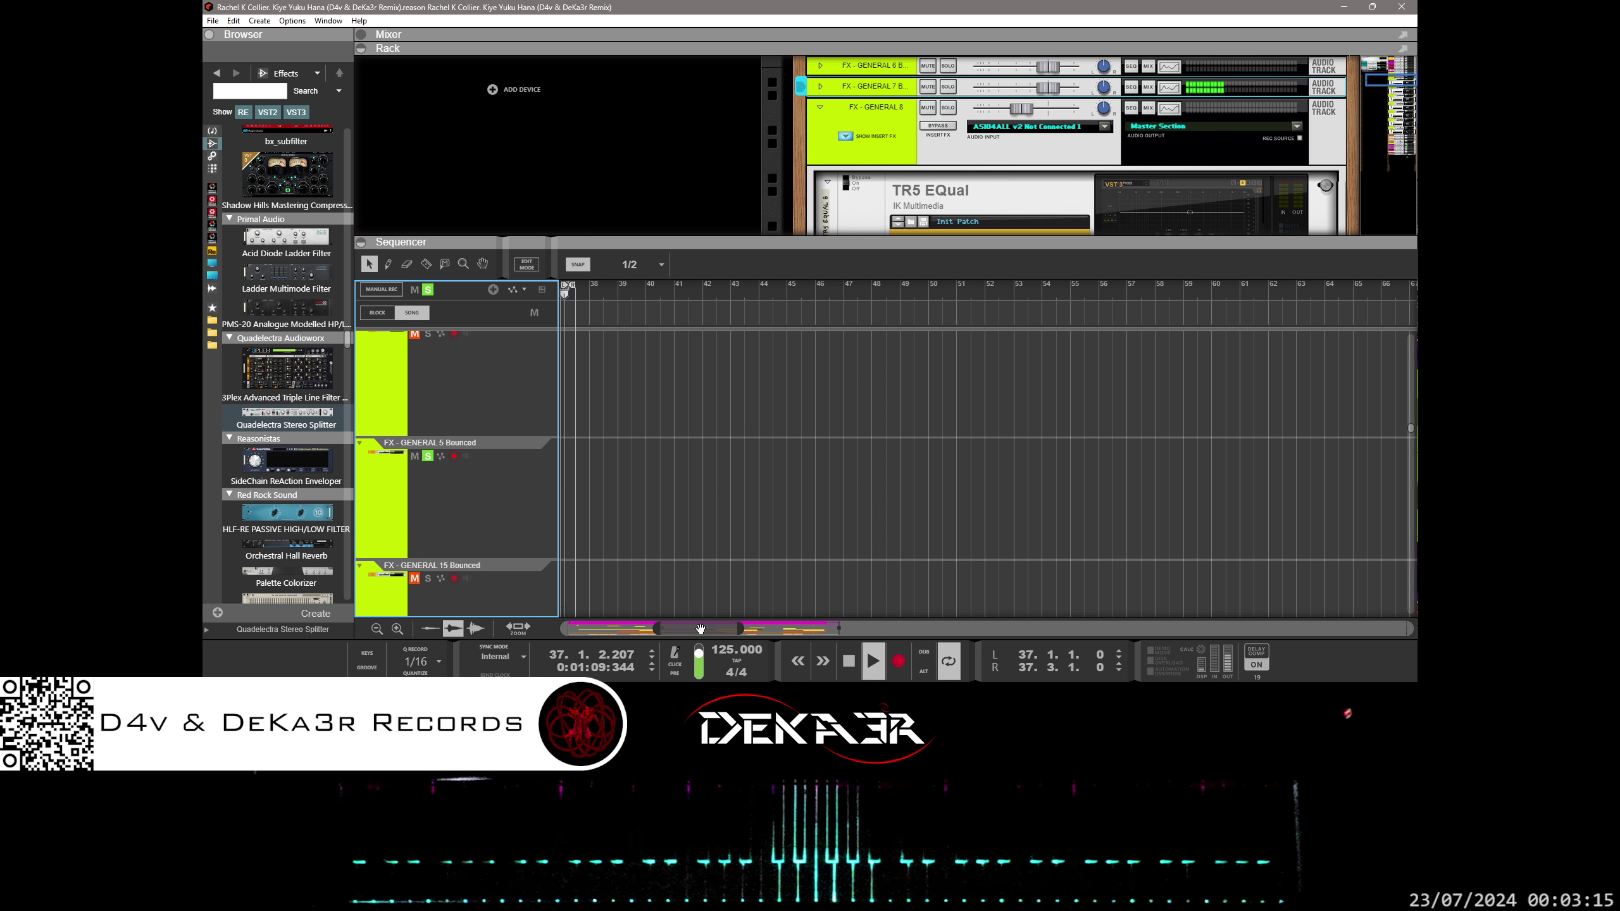
{"action": "mouse_move", "coordinate": [698, 628]}
{"action": "left_mouse_down"}
{"action": "mouse_move", "coordinate": [642, 629]}
{"action": "mouse_move", "coordinate": [682, 625]}
{"action": "left_mouse_up"}
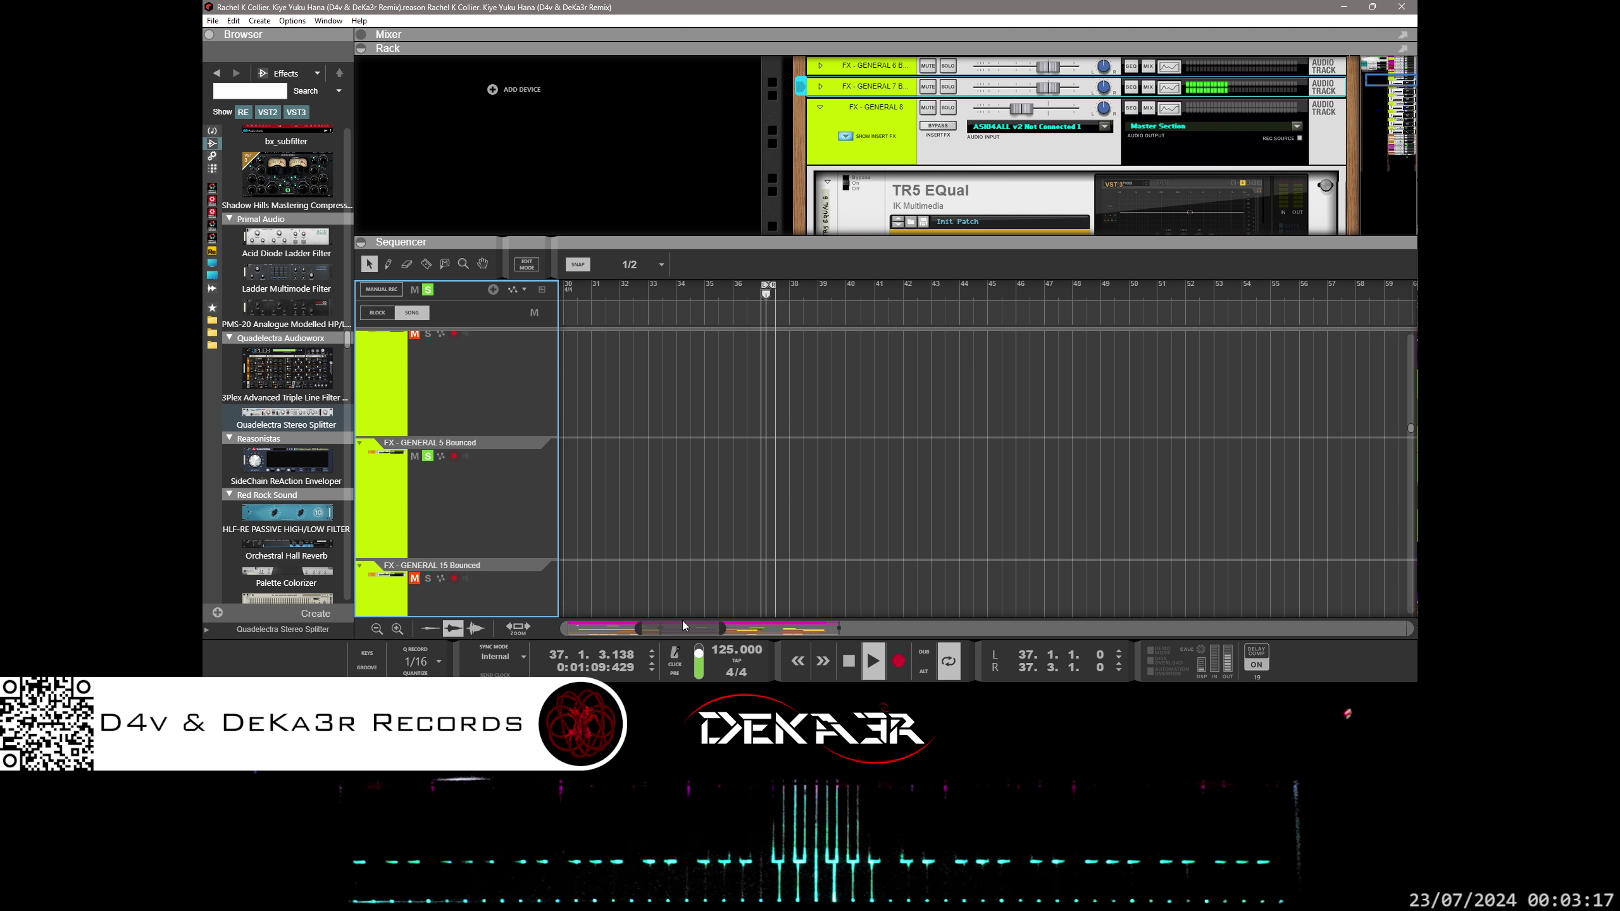
{"action": "scroll", "coordinate": [709, 490], "scroll_direction": "down", "scroll_amount": 6}
{"action": "scroll", "coordinate": [709, 490], "scroll_direction": "down", "scroll_amount": 6}
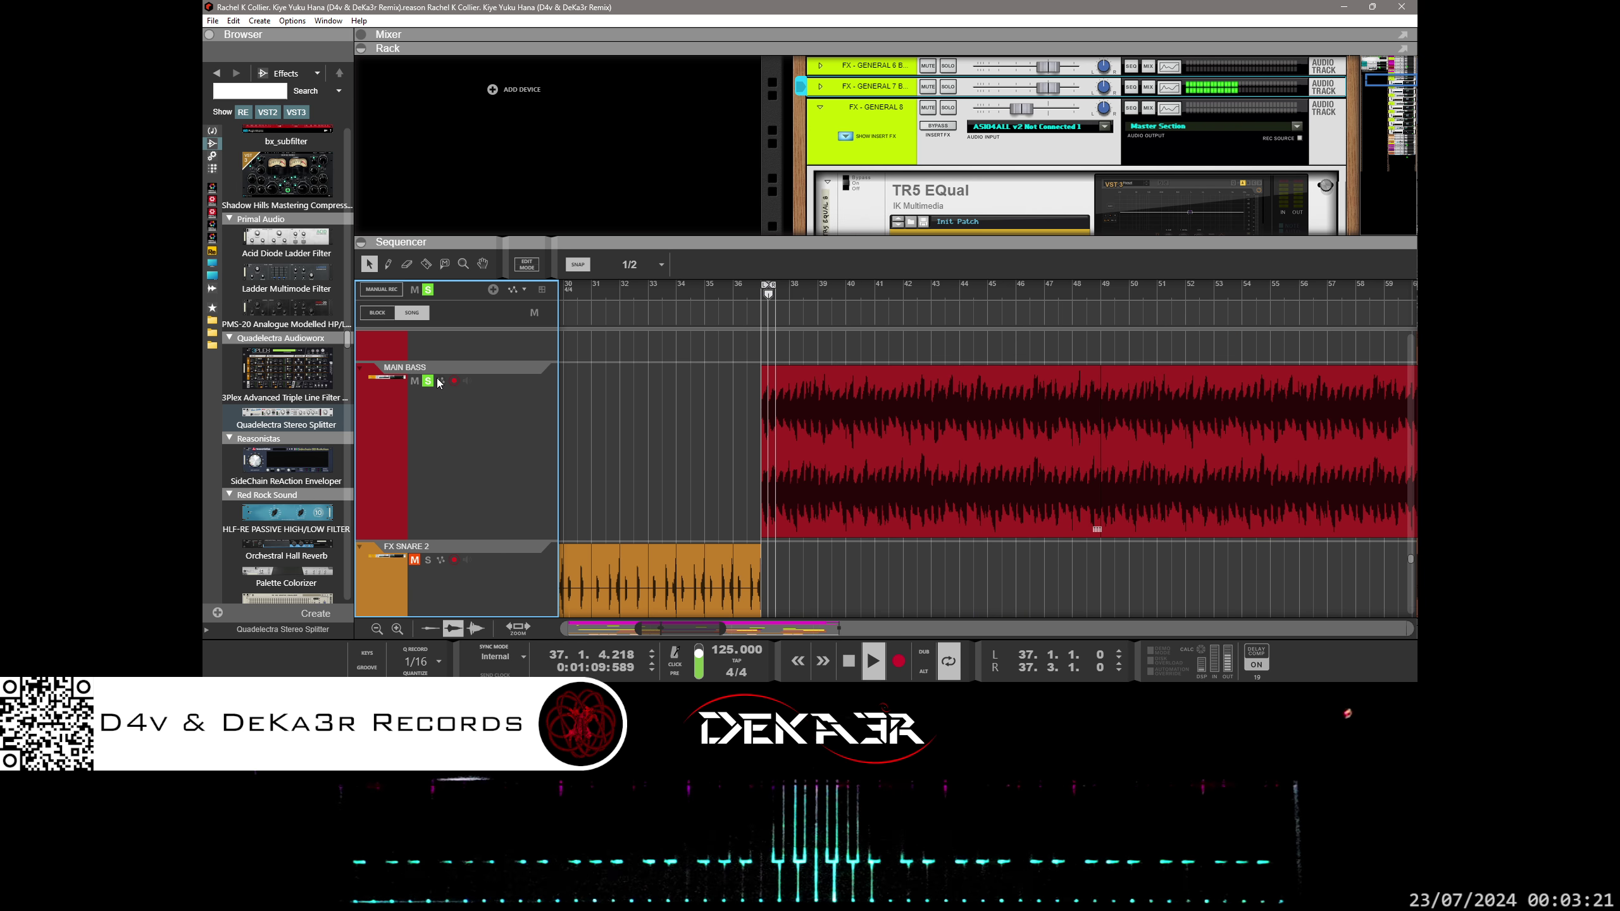
{"action": "key", "text": "s"}
{"action": "key", "text": "m"}
- Look through the tracks playing around bar 37 and solo FX - GENERAL 7 Bounced
{"action": "scroll", "coordinate": [891, 398], "scroll_direction": "down", "scroll_amount": 8}
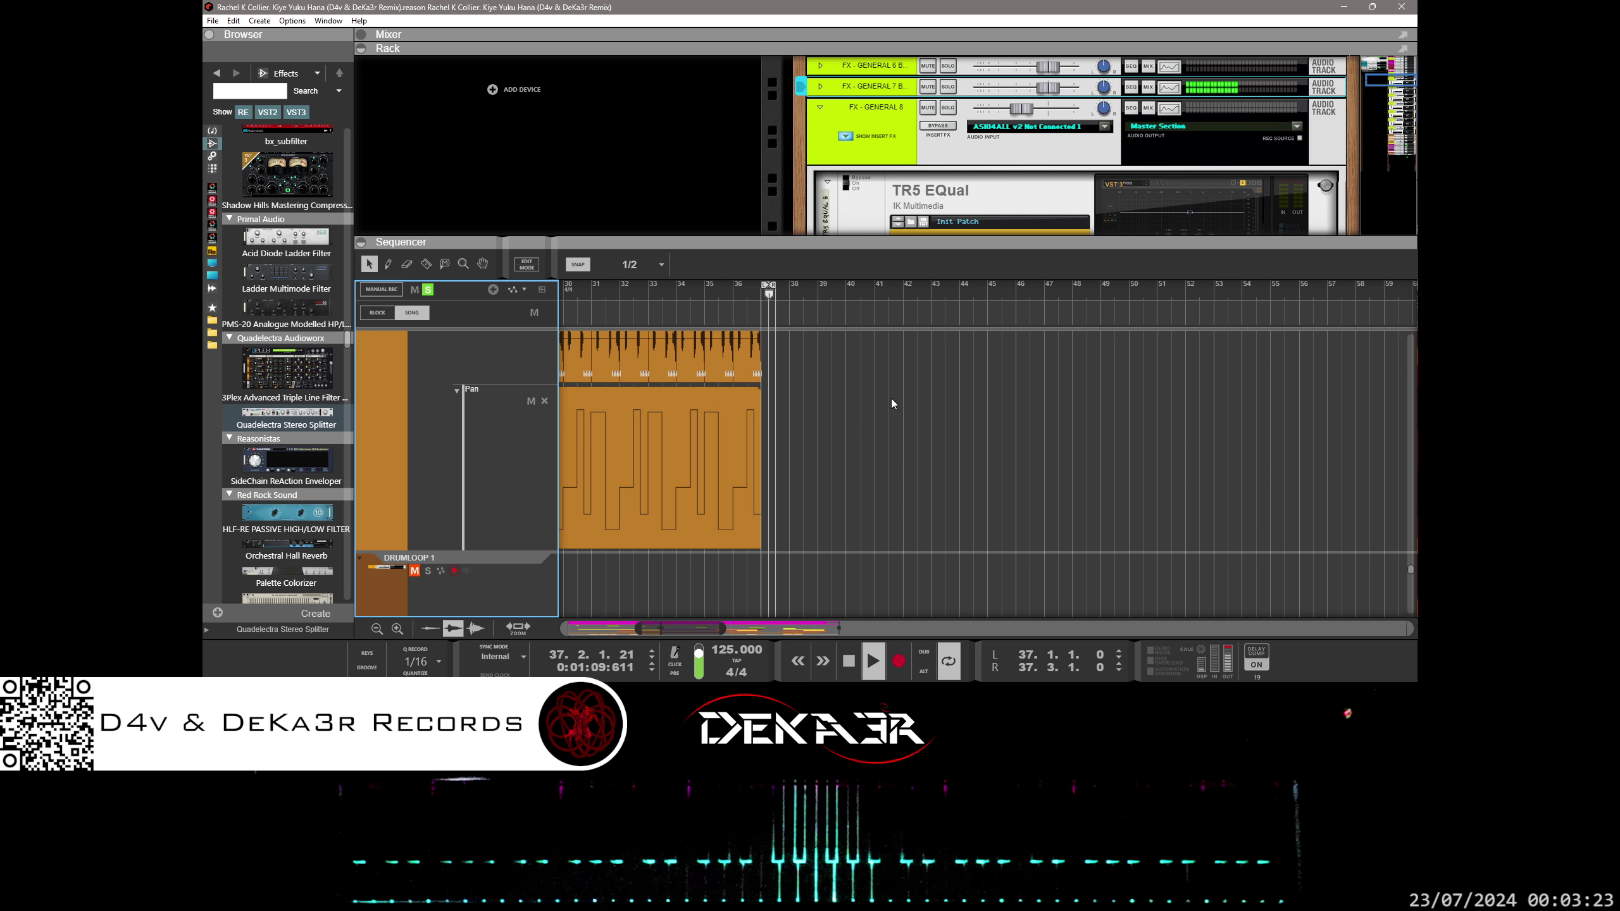
{"action": "scroll", "coordinate": [881, 405], "scroll_direction": "up", "scroll_amount": 5}
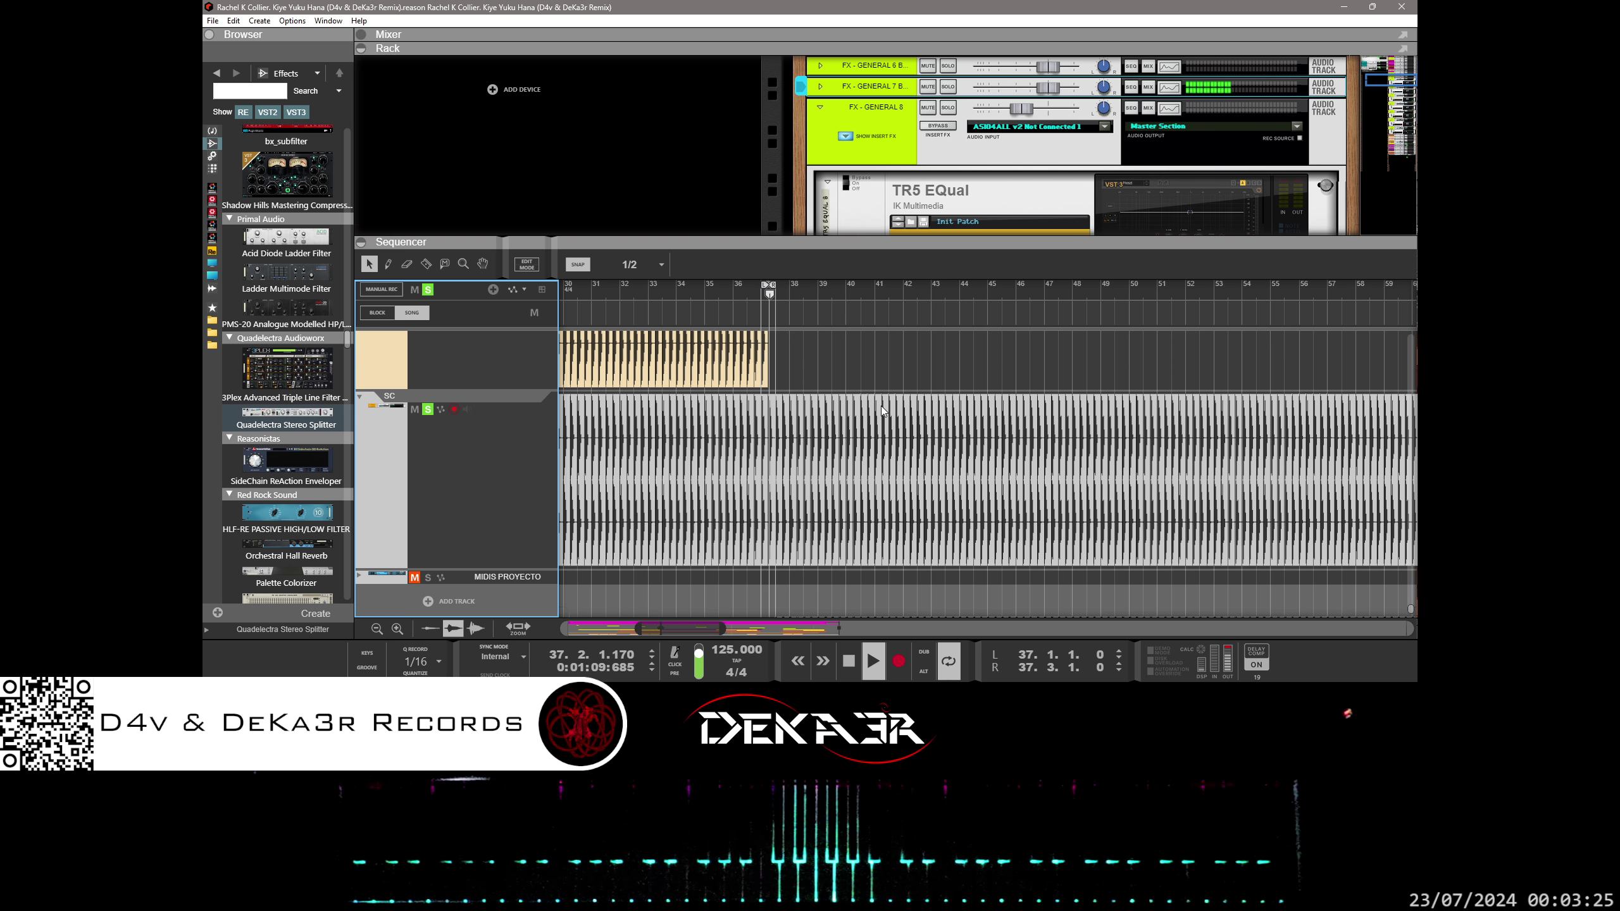
{"action": "scroll", "coordinate": [881, 405], "scroll_direction": "down", "scroll_amount": 10}
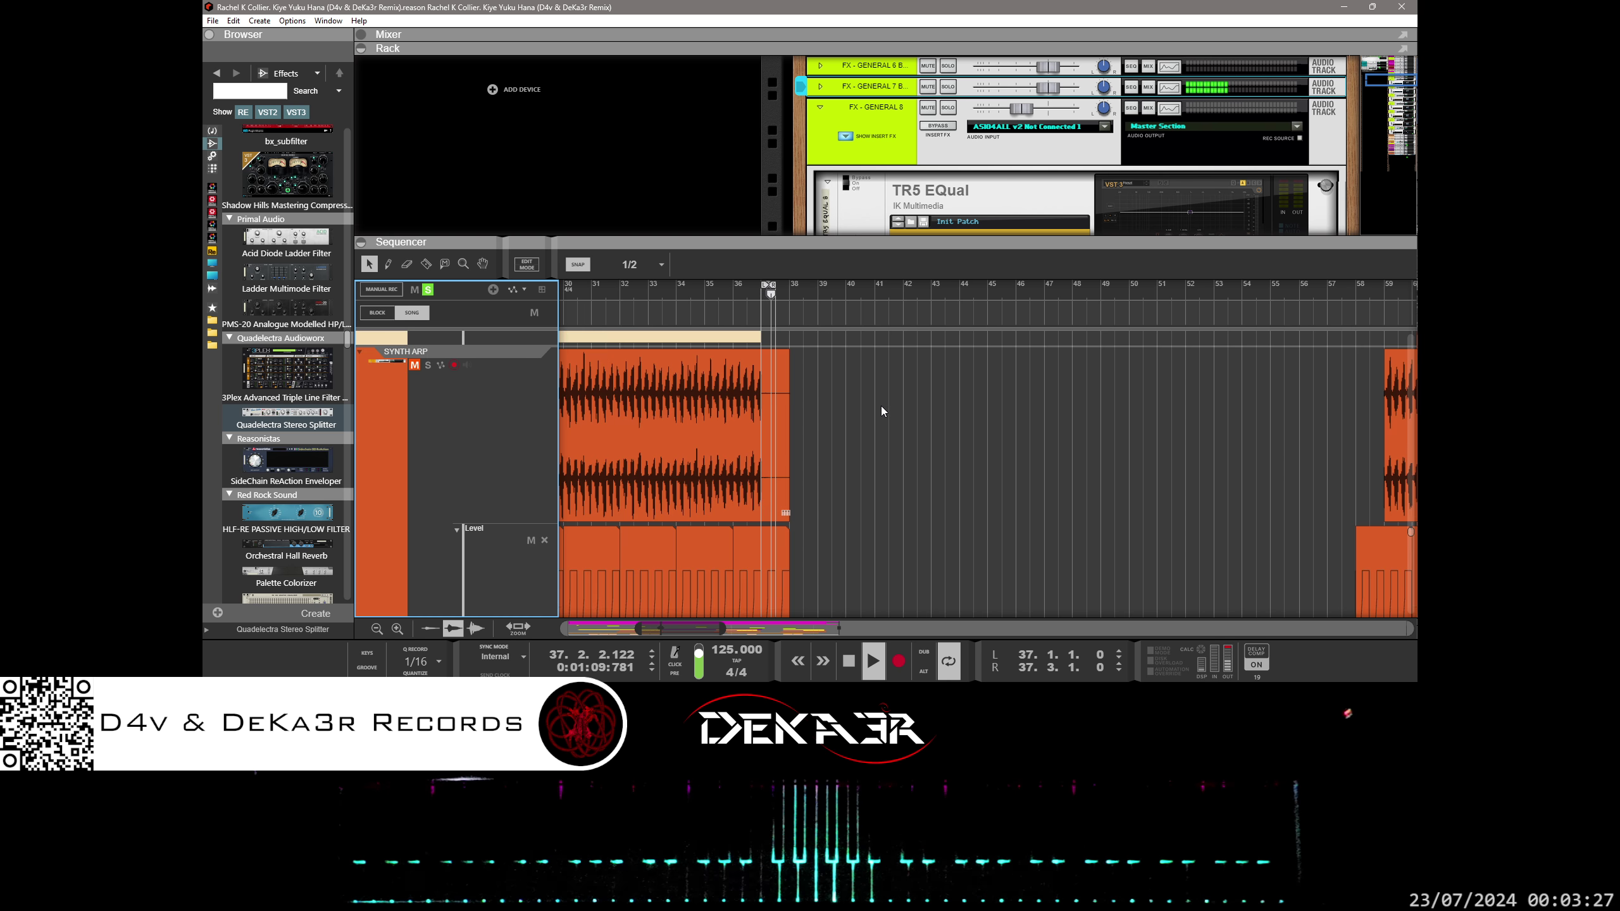
{"action": "scroll", "coordinate": [829, 421], "scroll_direction": "down", "scroll_amount": 3}
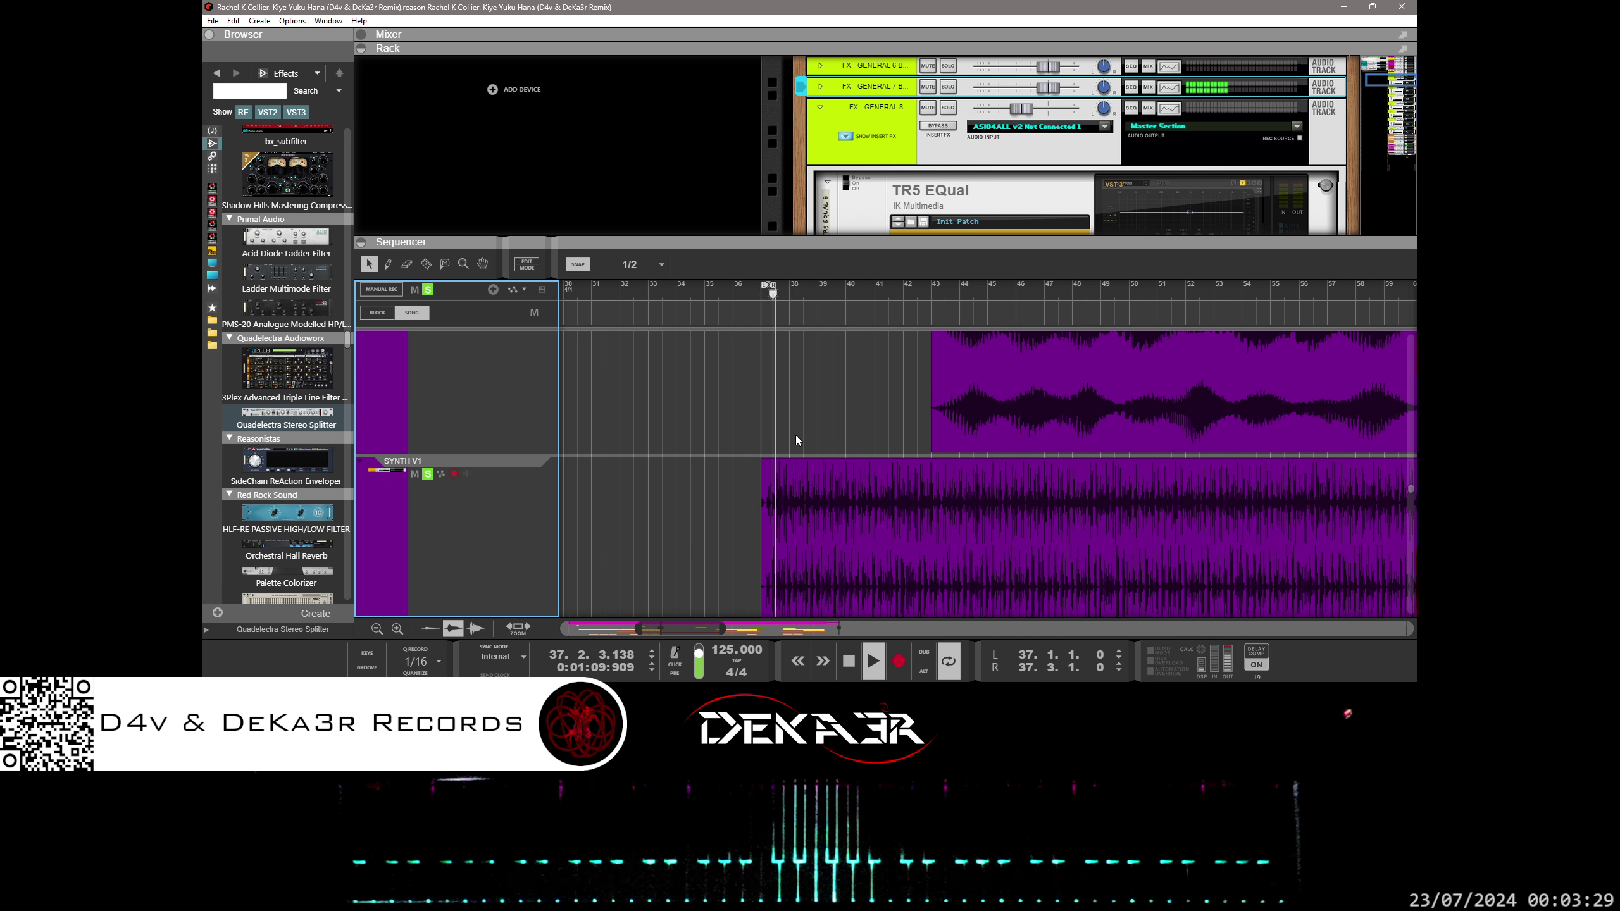
{"action": "scroll", "coordinate": [797, 498], "scroll_direction": "down", "scroll_amount": 3}
{"action": "scroll", "coordinate": [788, 527], "scroll_direction": "down", "scroll_amount": 8}
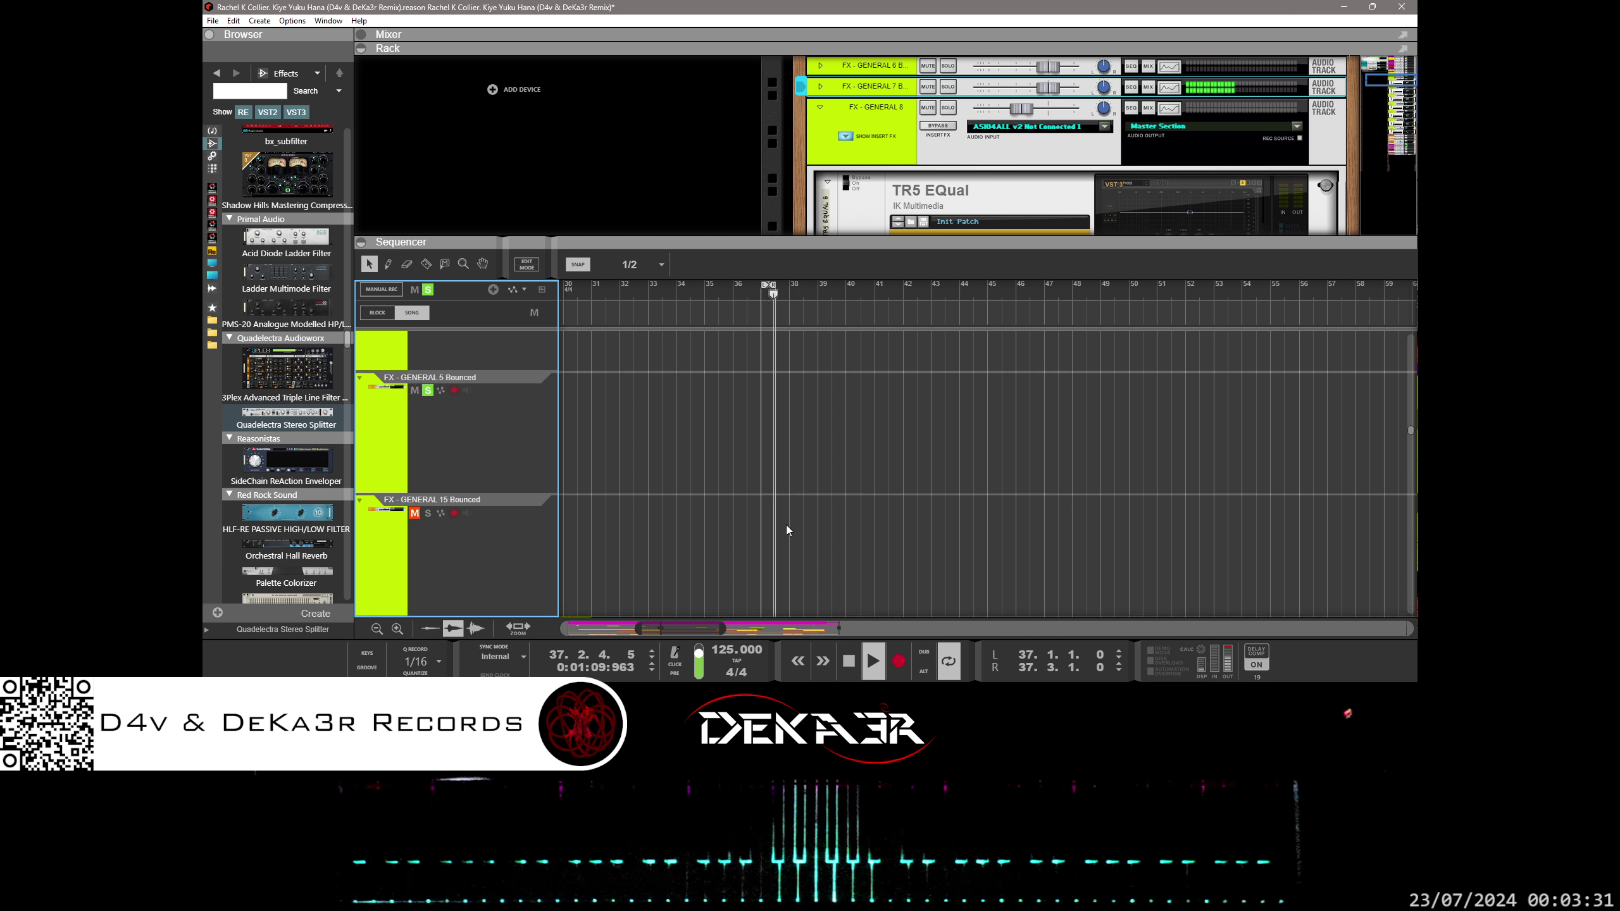
{"action": "scroll", "coordinate": [777, 533], "scroll_direction": "down", "scroll_amount": 10}
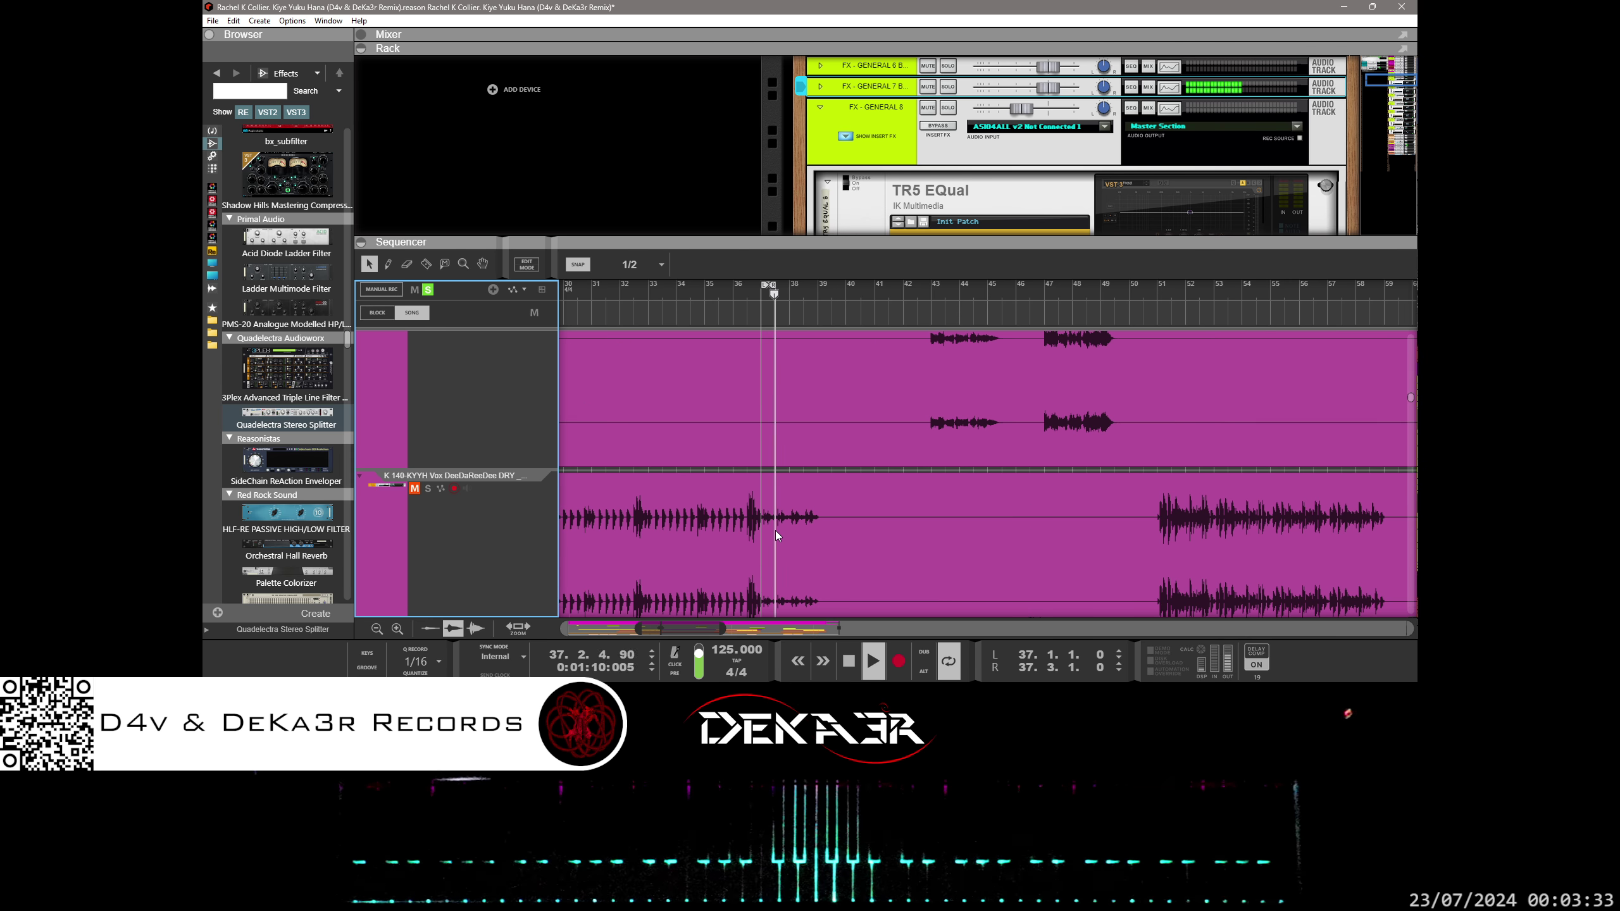
{"action": "scroll", "coordinate": [776, 535], "scroll_direction": "down", "scroll_amount": 10}
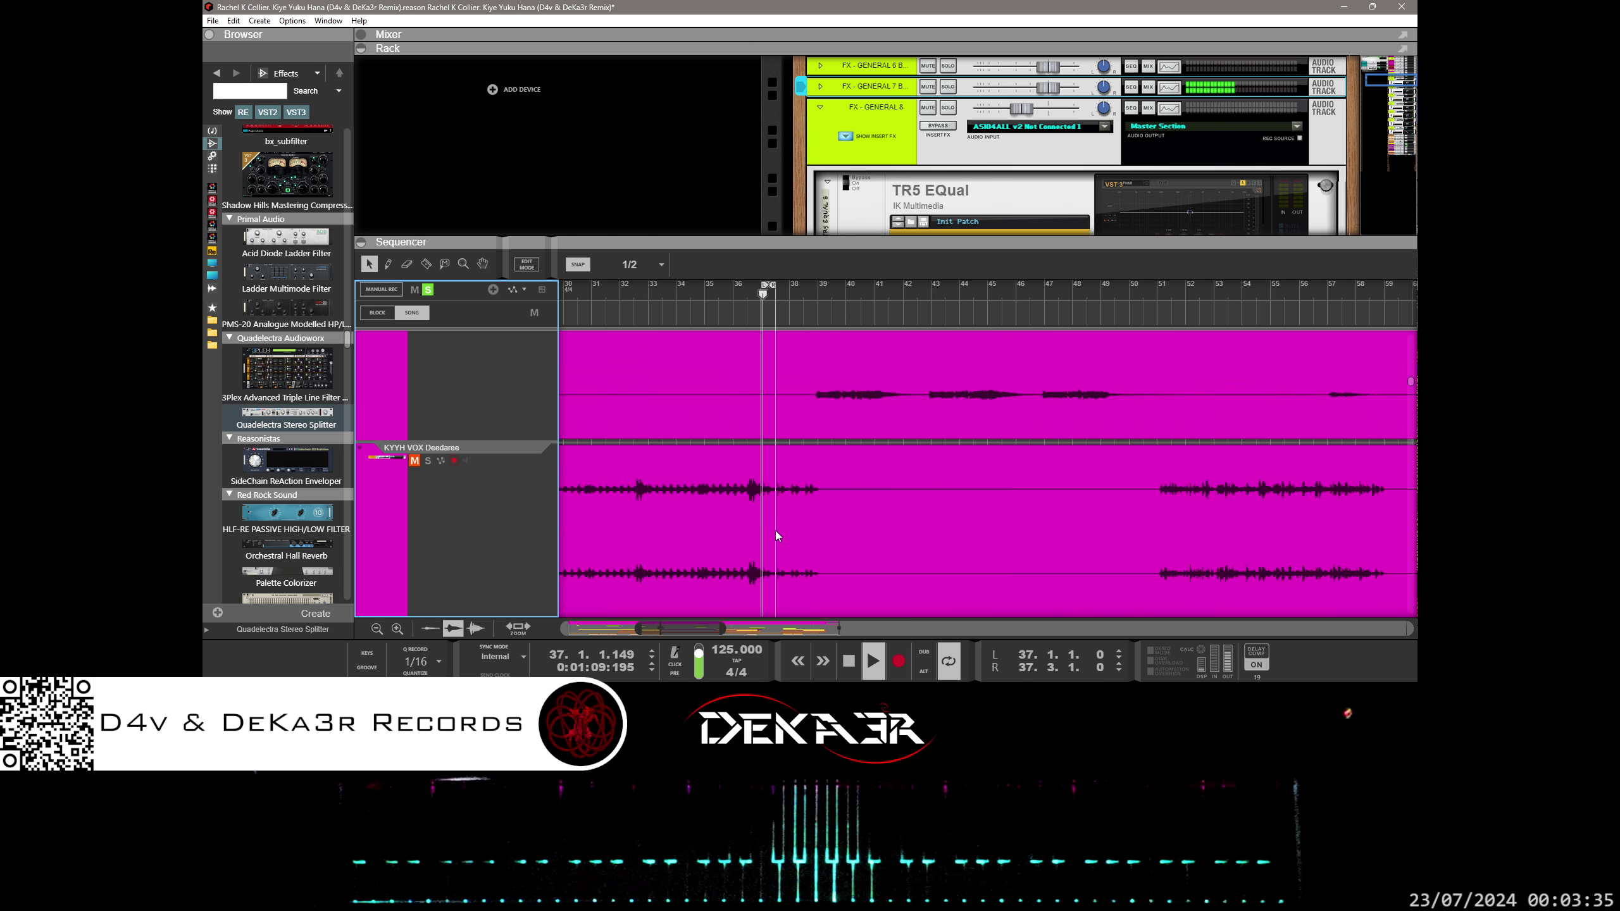
{"action": "scroll", "coordinate": [776, 534], "scroll_direction": "up", "scroll_amount": 3}
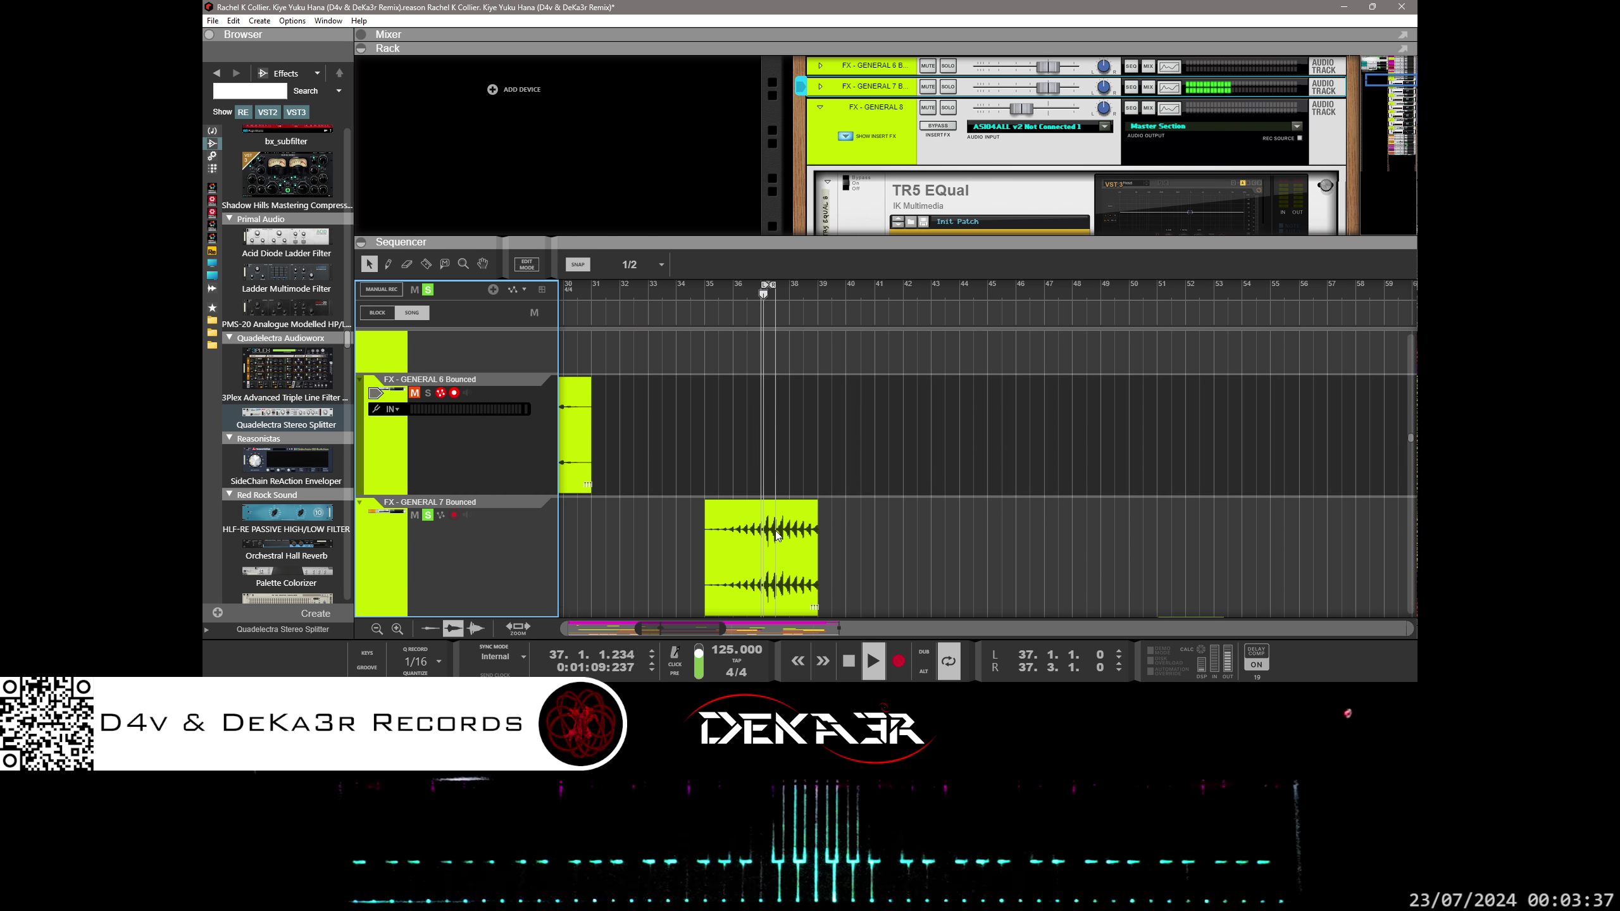
- Set the playback loop to run from bar 35 to bar 52
{"action": "left_click_drag", "start_coordinate": [764, 284], "coordinate": [817, 286]}
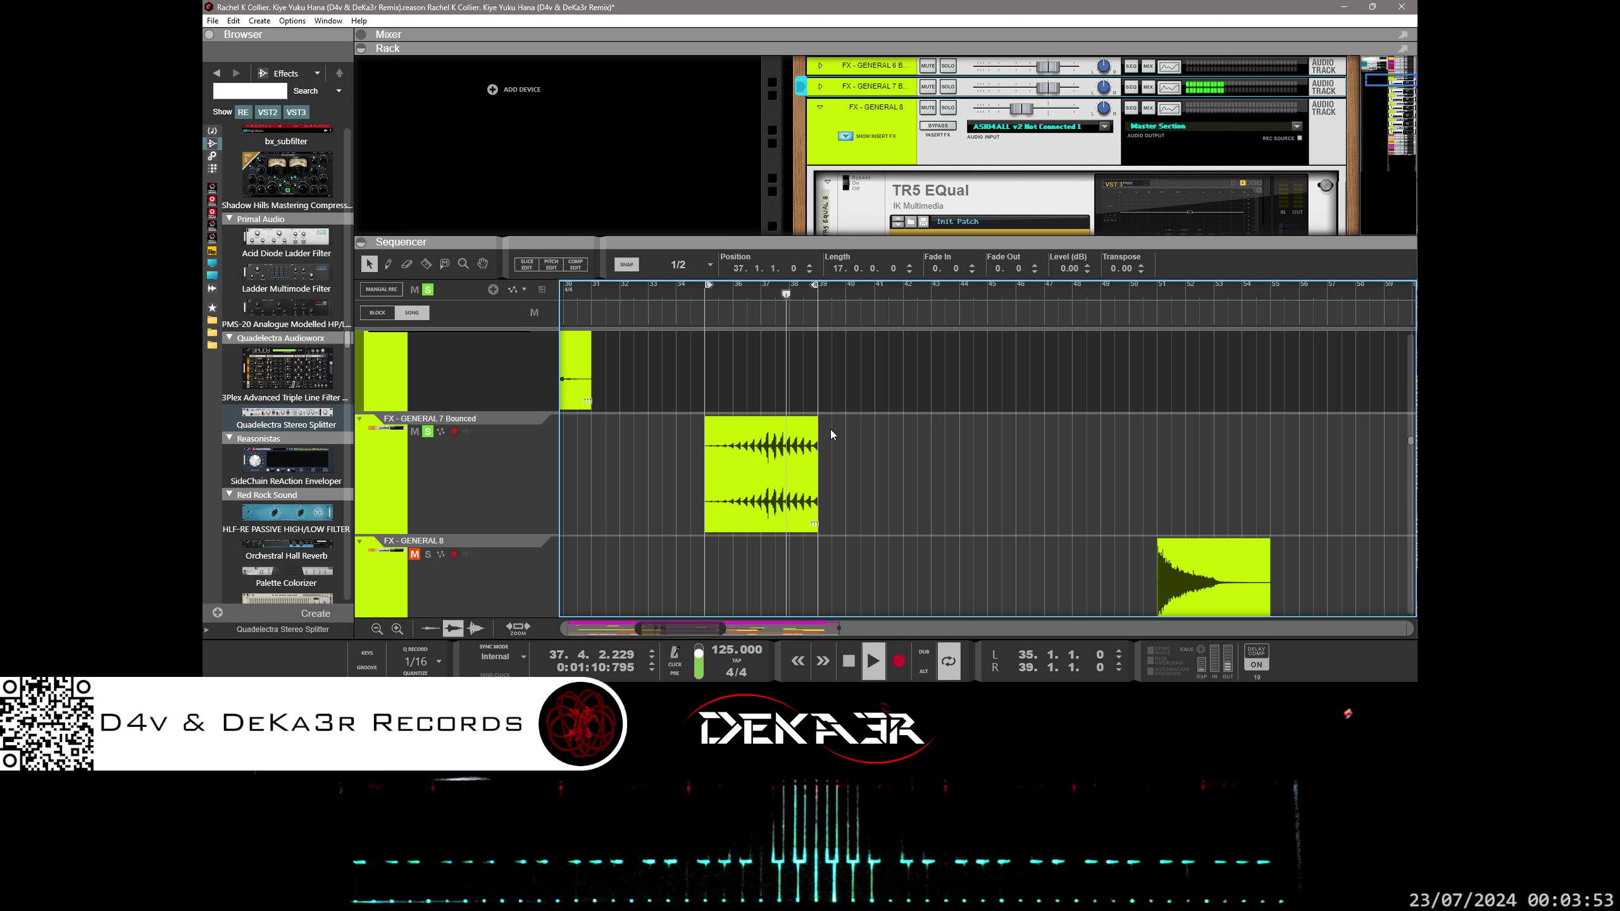
{"action": "scroll", "coordinate": [841, 447], "scroll_direction": "down", "scroll_amount": 2}
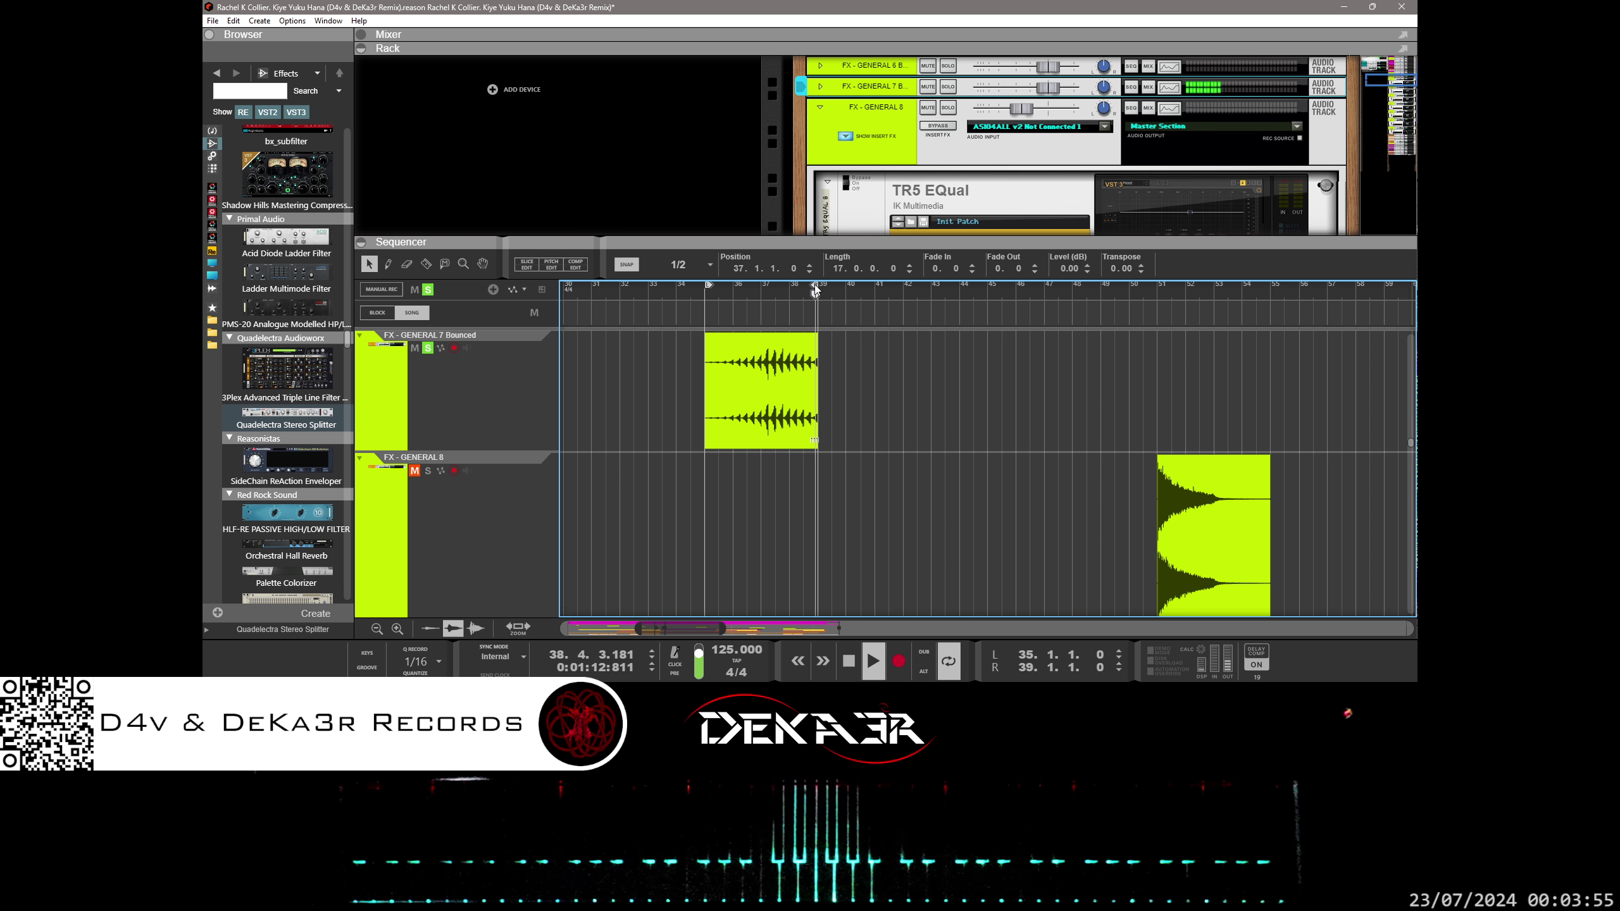
{"action": "left_click_drag", "start_coordinate": [816, 286], "coordinate": [1178, 305]}
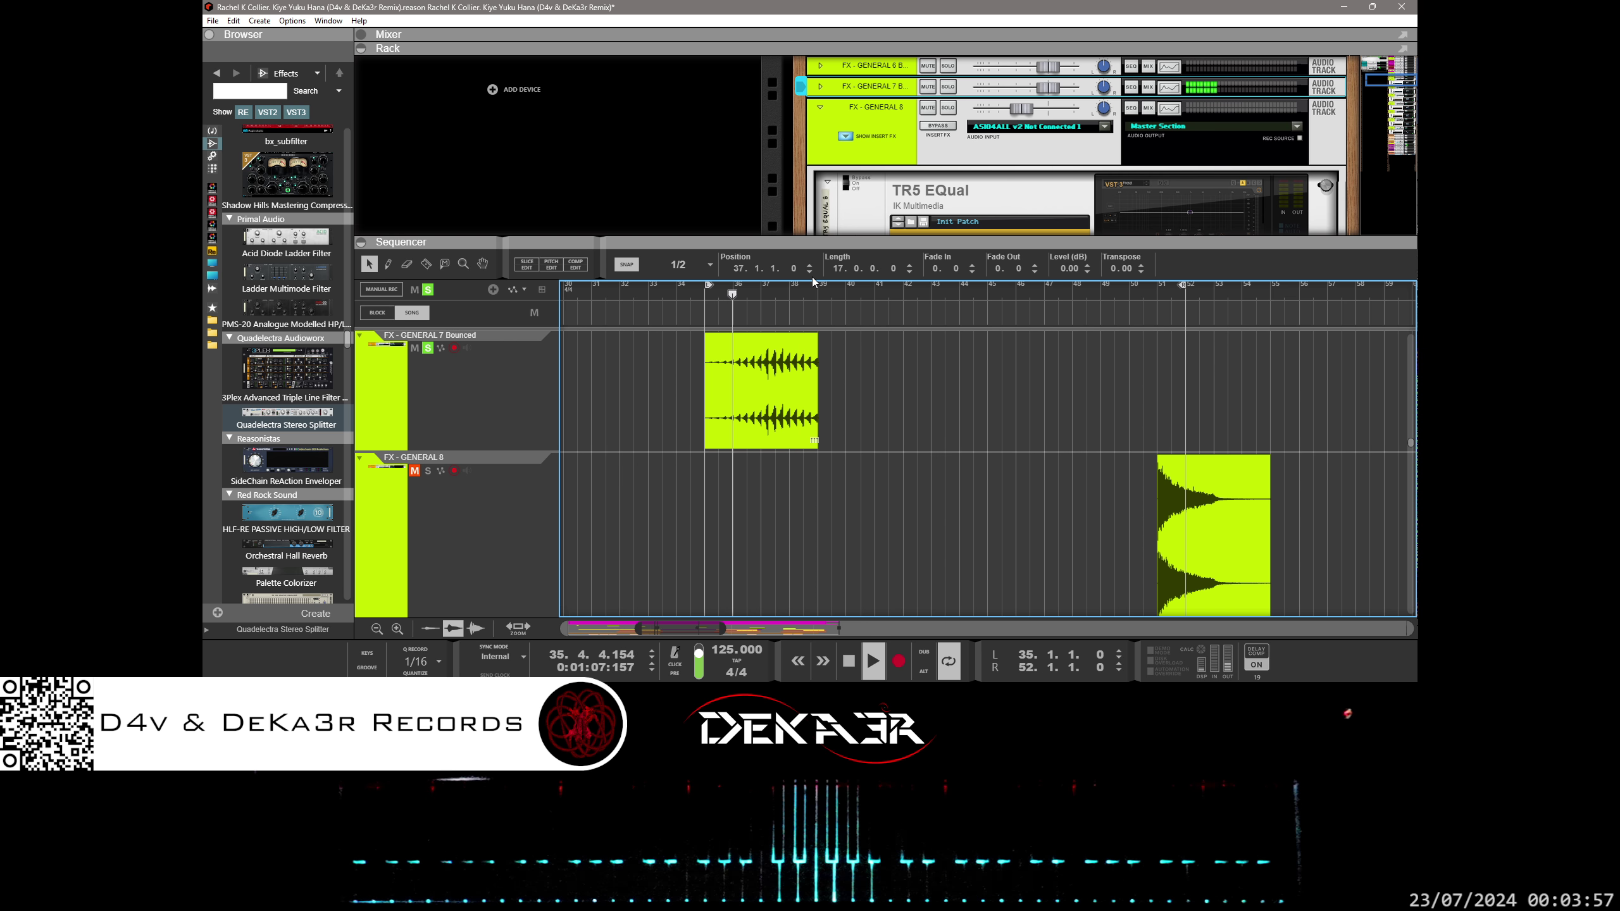
- Shorten the playback loop to run from 51.1 to 51.3 and solo the FX - GENERAL 8 track
{"action": "left_click_drag", "start_coordinate": [708, 286], "coordinate": [1161, 289]}
{"action": "left_click", "coordinate": [1160, 289]}
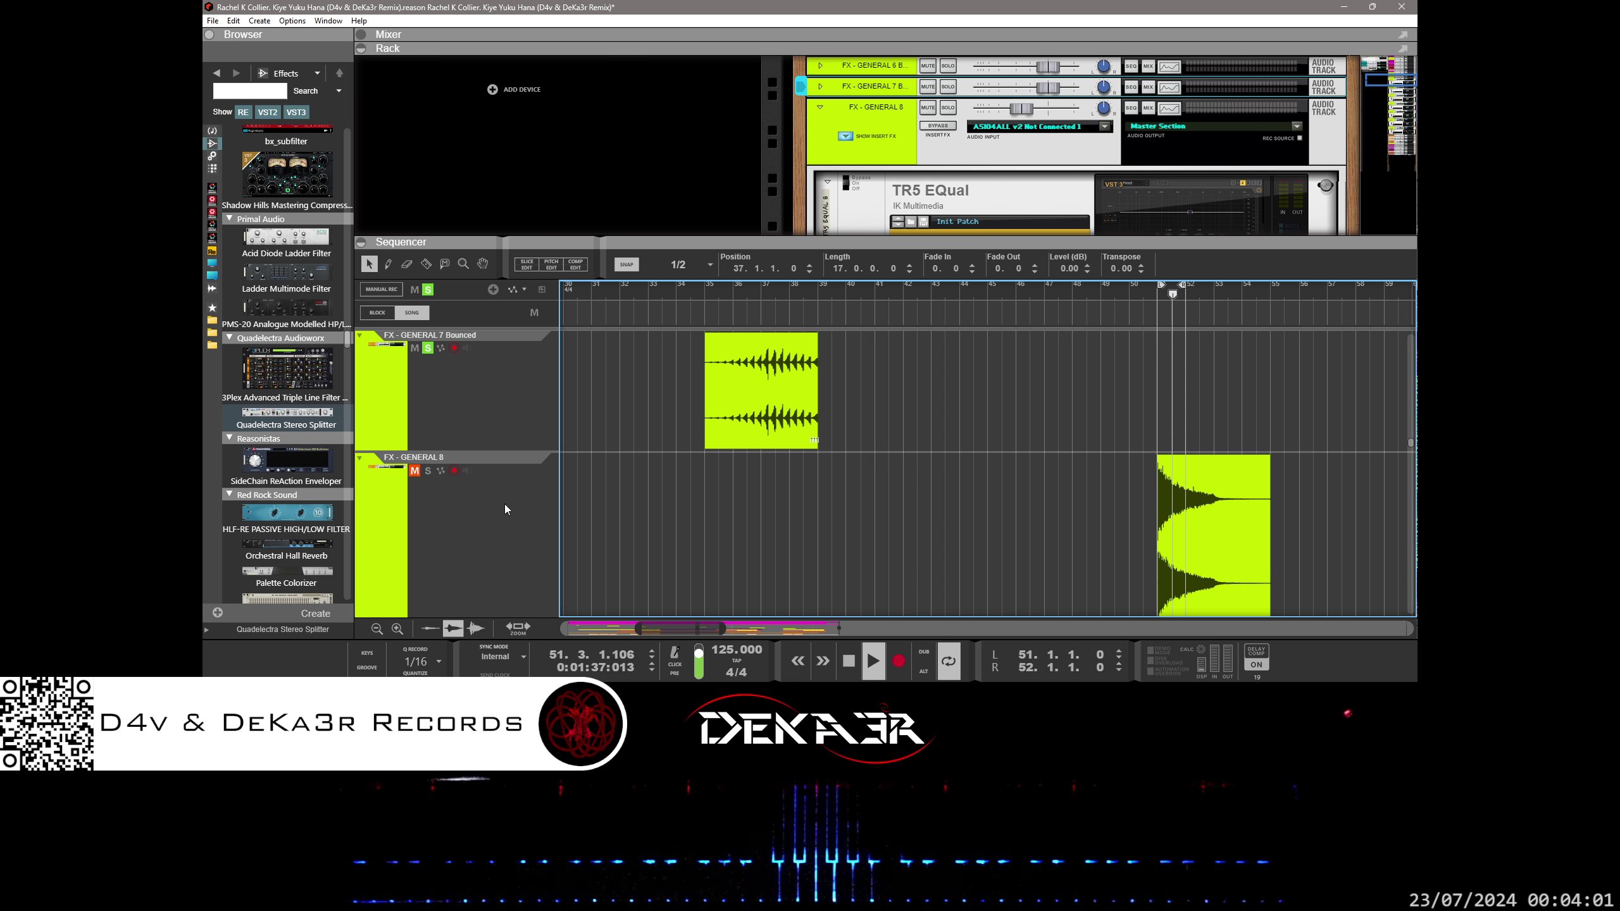
{"action": "left_click", "coordinate": [418, 508]}
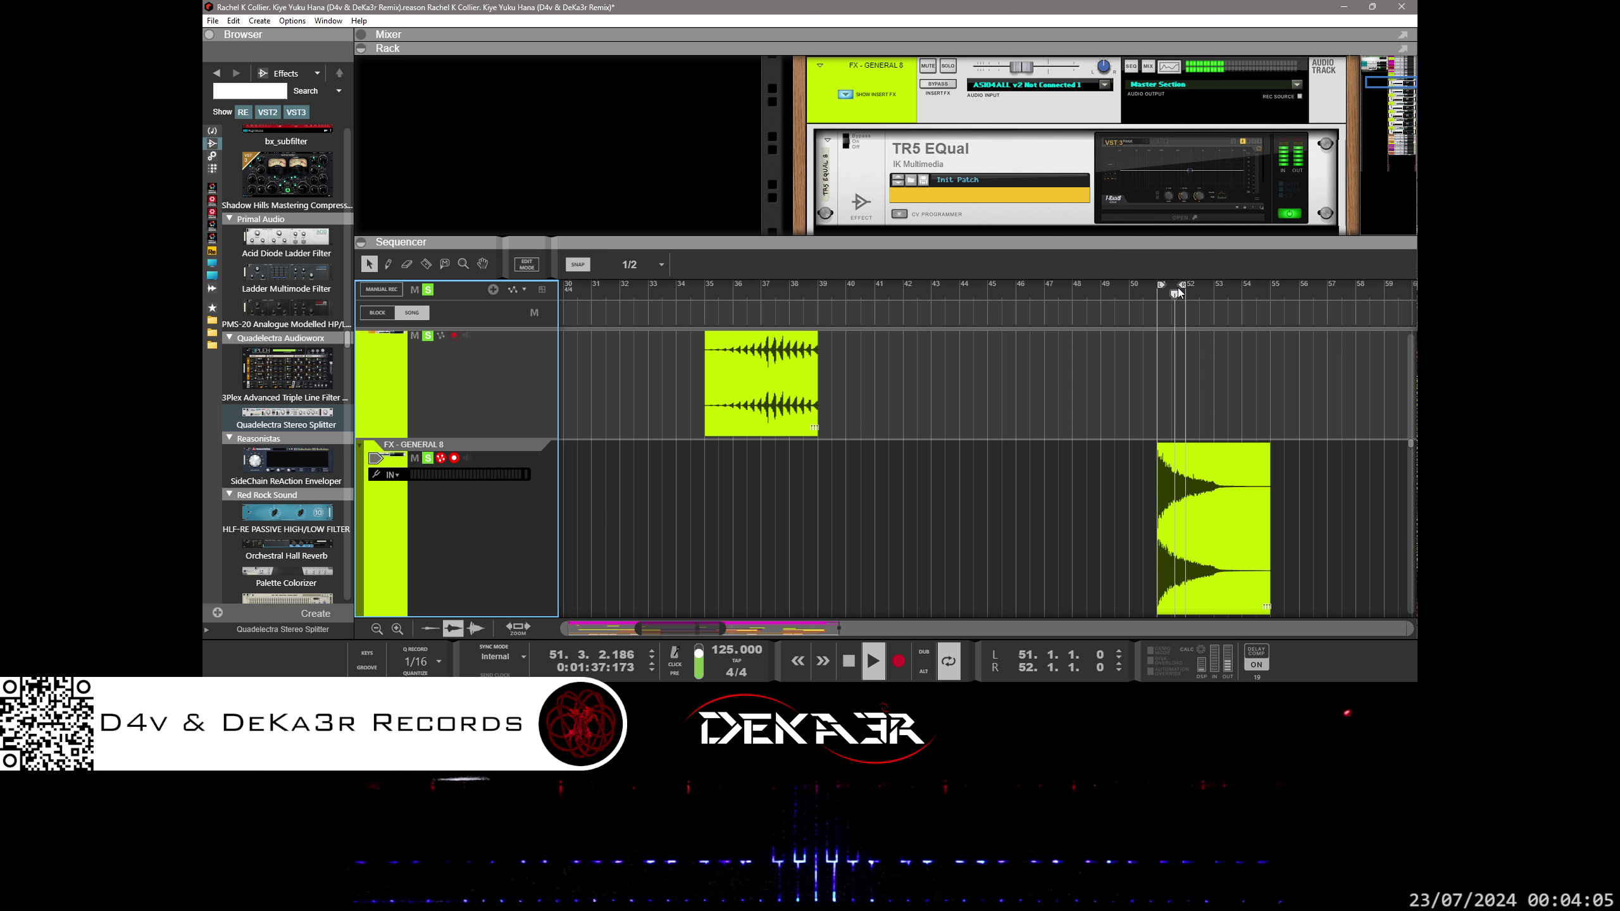
{"action": "left_click_drag", "start_coordinate": [1184, 286], "coordinate": [1170, 286]}
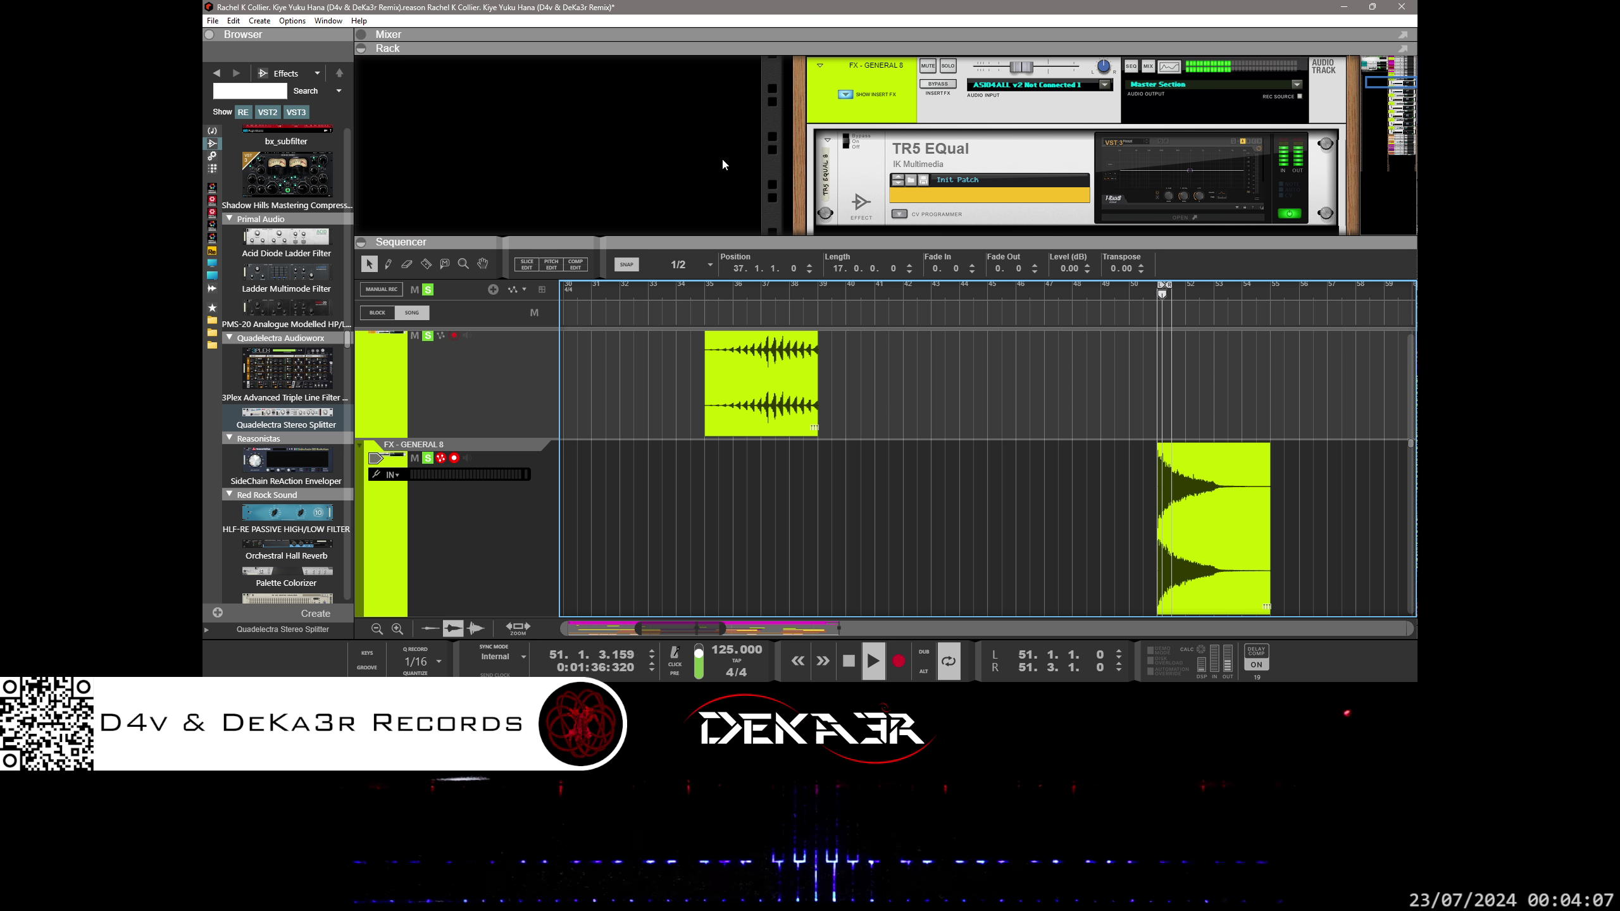
- Add a Shadow Hills Mastering Compressor after TR5 EQual on FX - GENERAL 8 and run a cable from its sidechain input
{"action": "left_click_drag", "start_coordinate": [287, 178], "coordinate": [915, 221]}
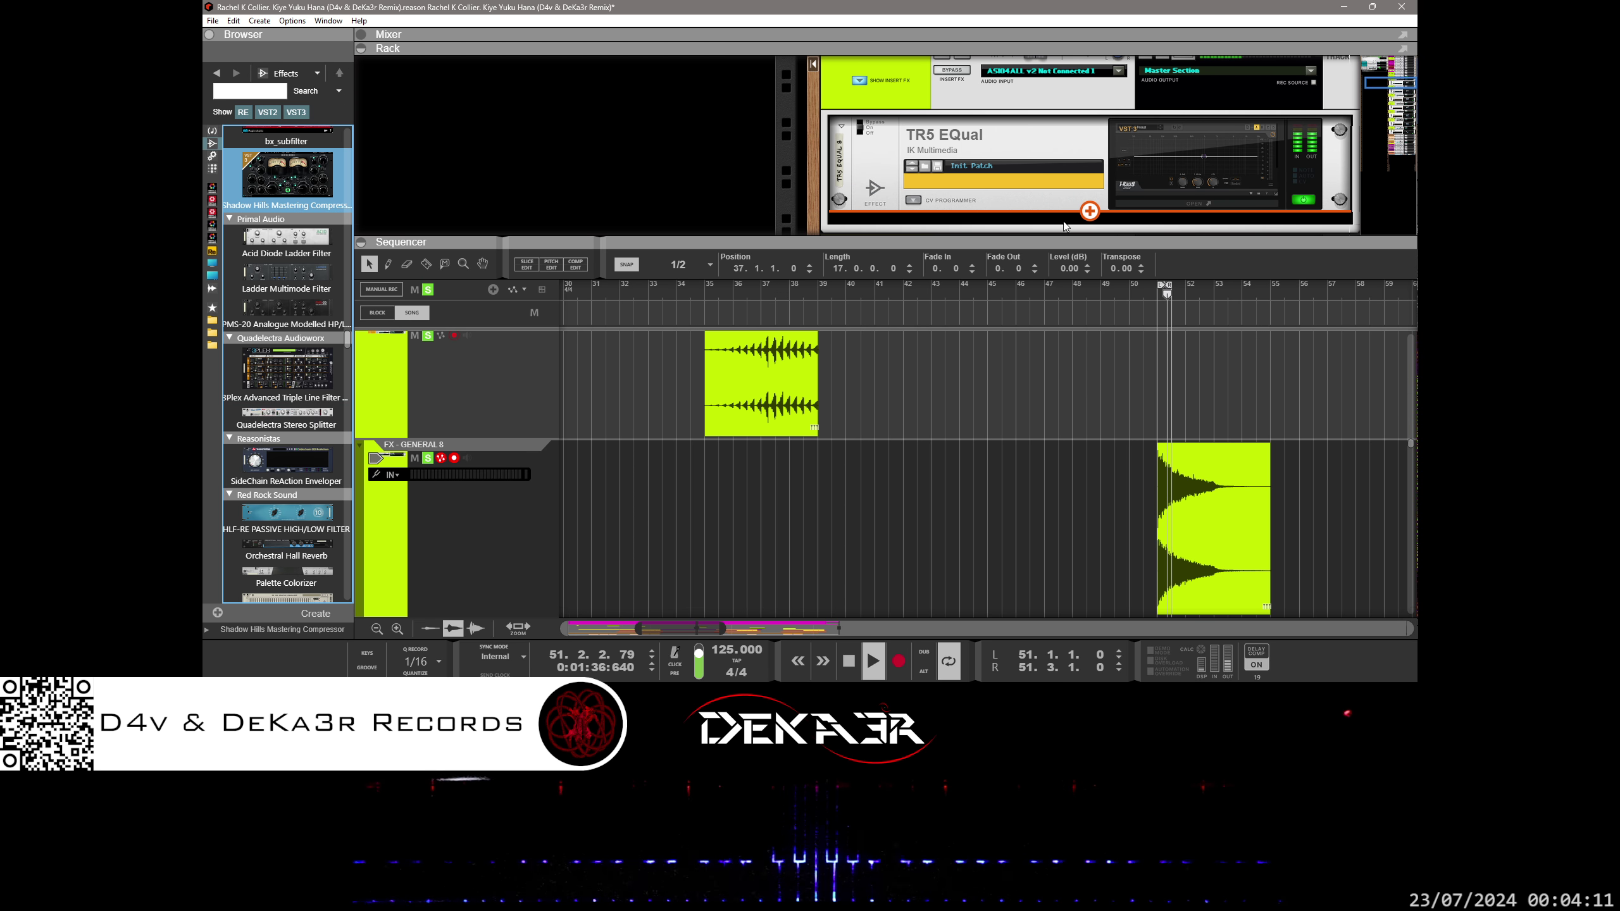
{"action": "left_click_drag", "start_coordinate": [1064, 227], "coordinate": [1065, 225]}
{"action": "key", "text": "Tab"}
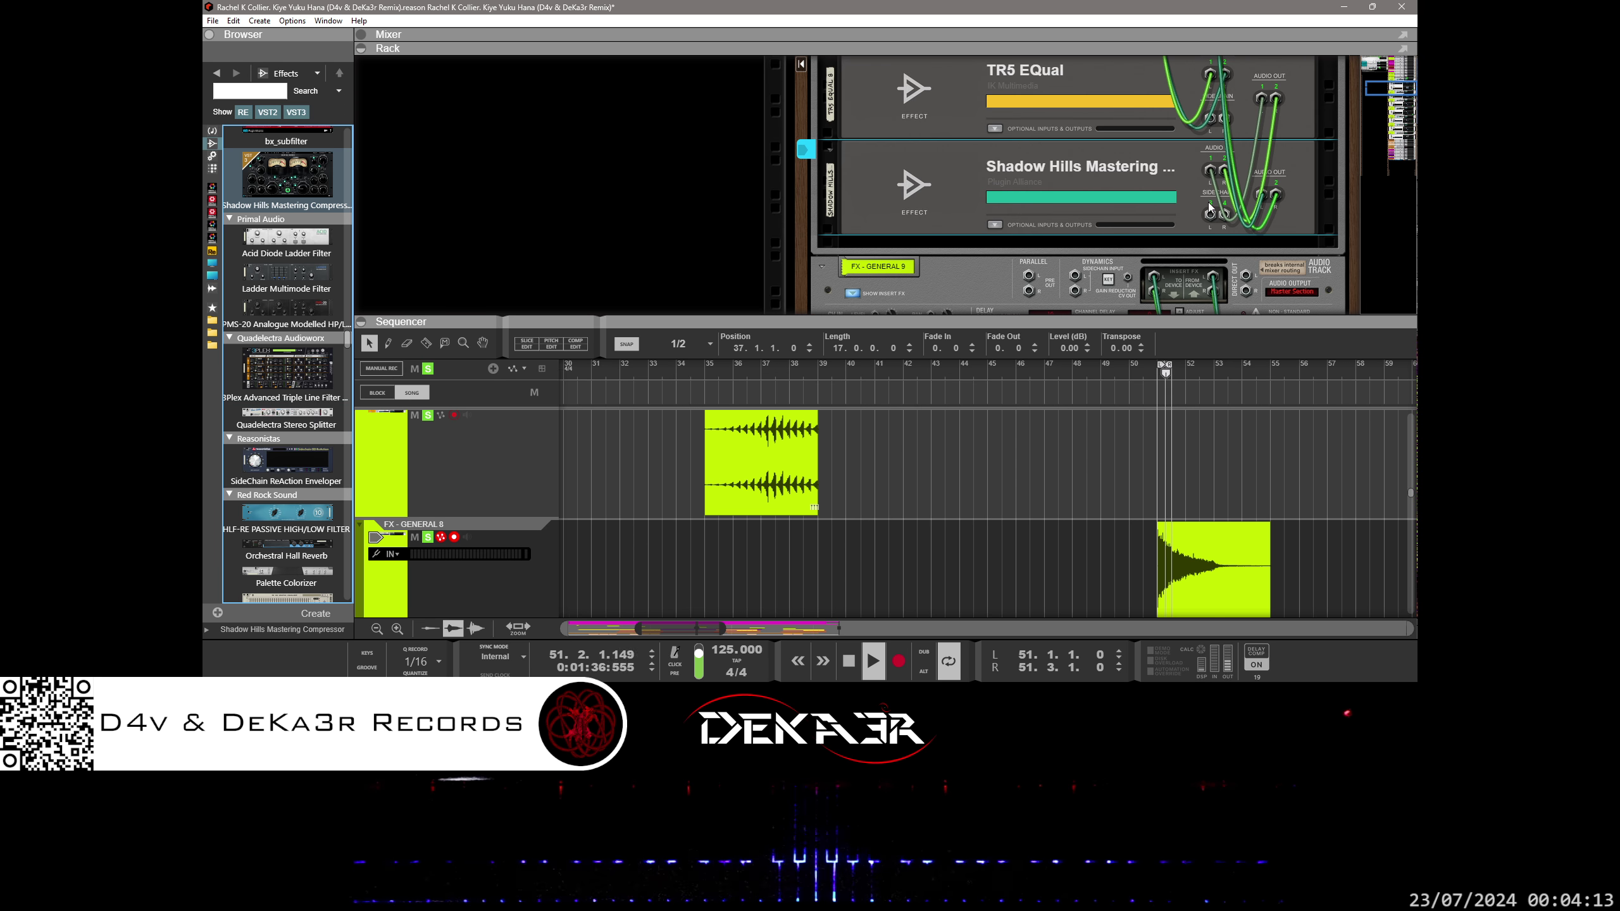
{"action": "left_click_drag", "start_coordinate": [1210, 207], "coordinate": [481, 137]}
{"action": "scroll", "coordinate": [861, 126], "scroll_direction": "down", "scroll_amount": 10}
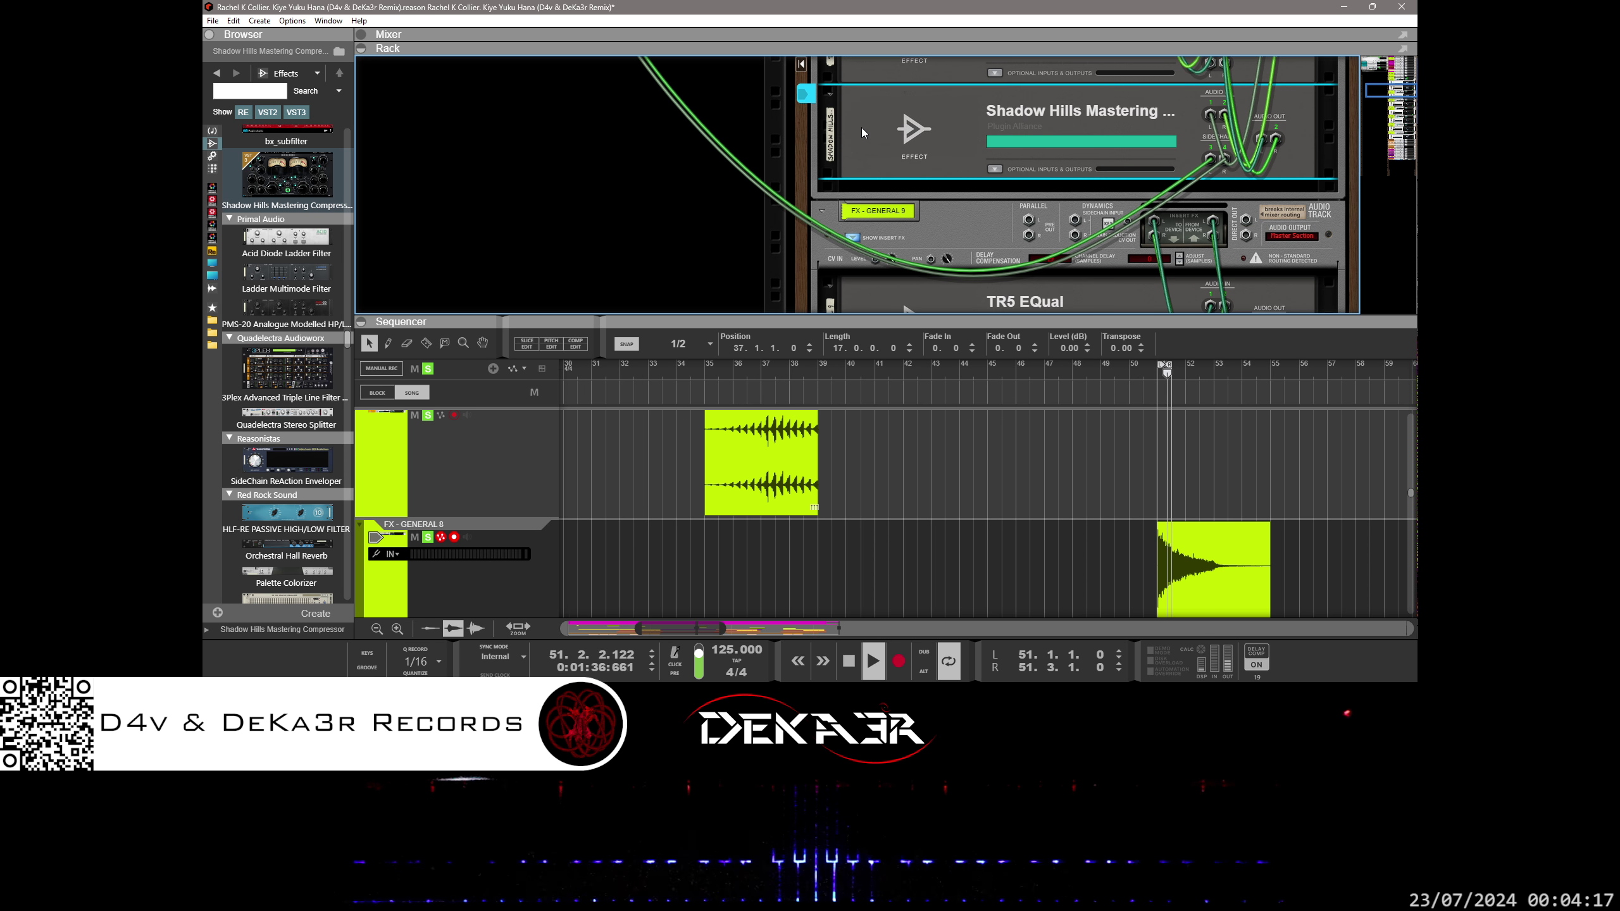
{"action": "key", "text": "Tab"}
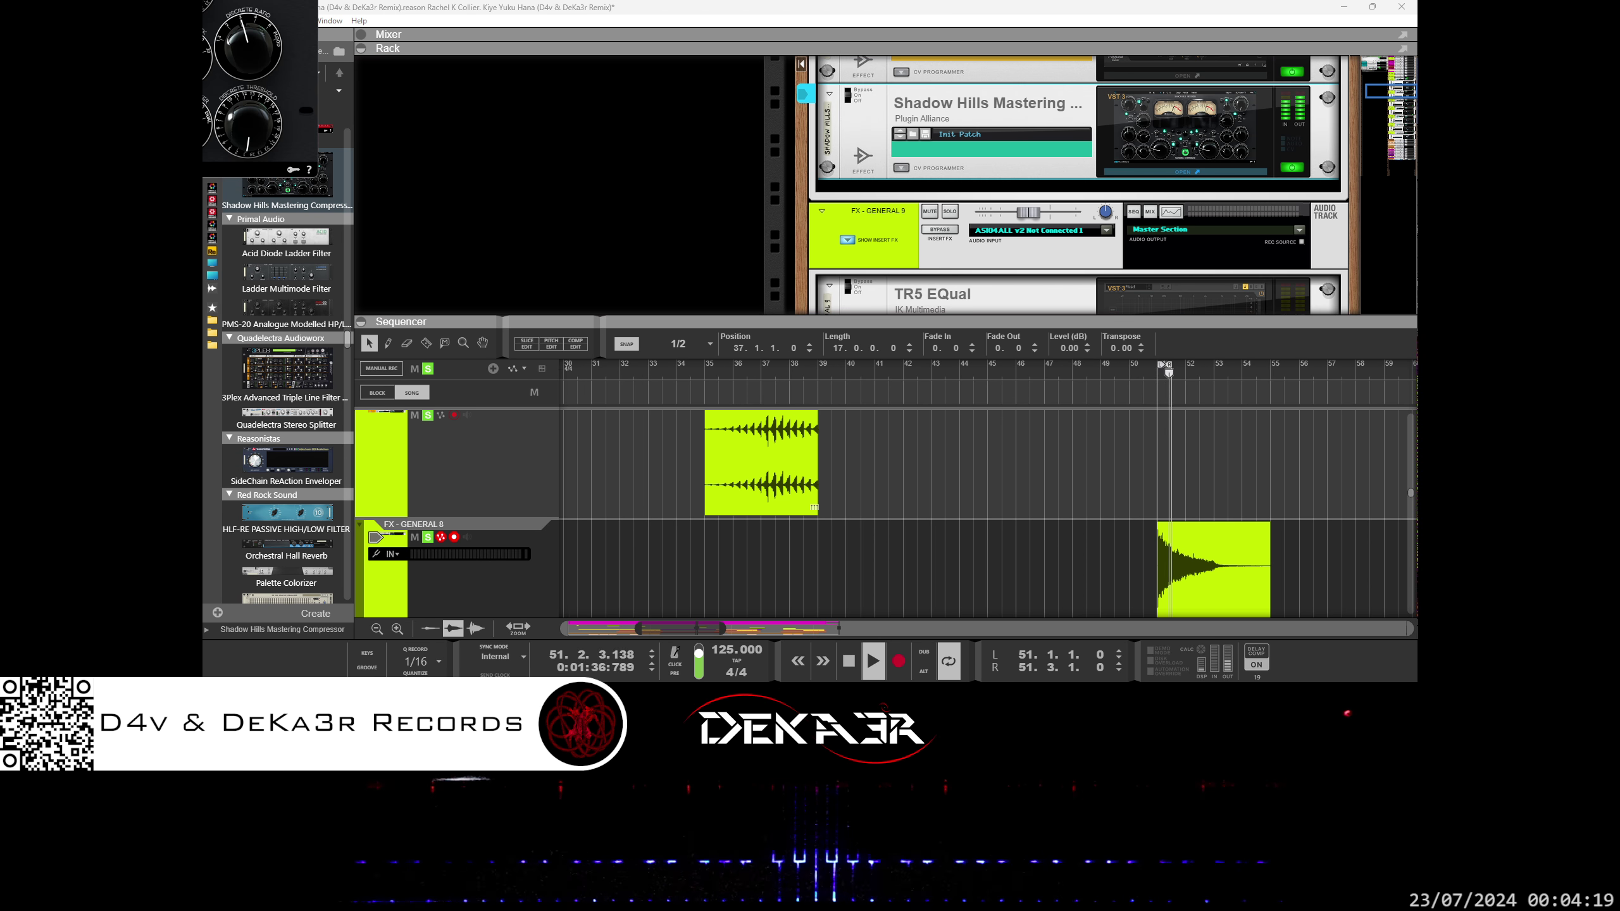
- Flip the compressor's upper channel switch and set the left meter selector to its middle position and the right one to its right position
{"action": "left_click_drag", "start_coordinate": [191, 4], "coordinate": [977, 193]}
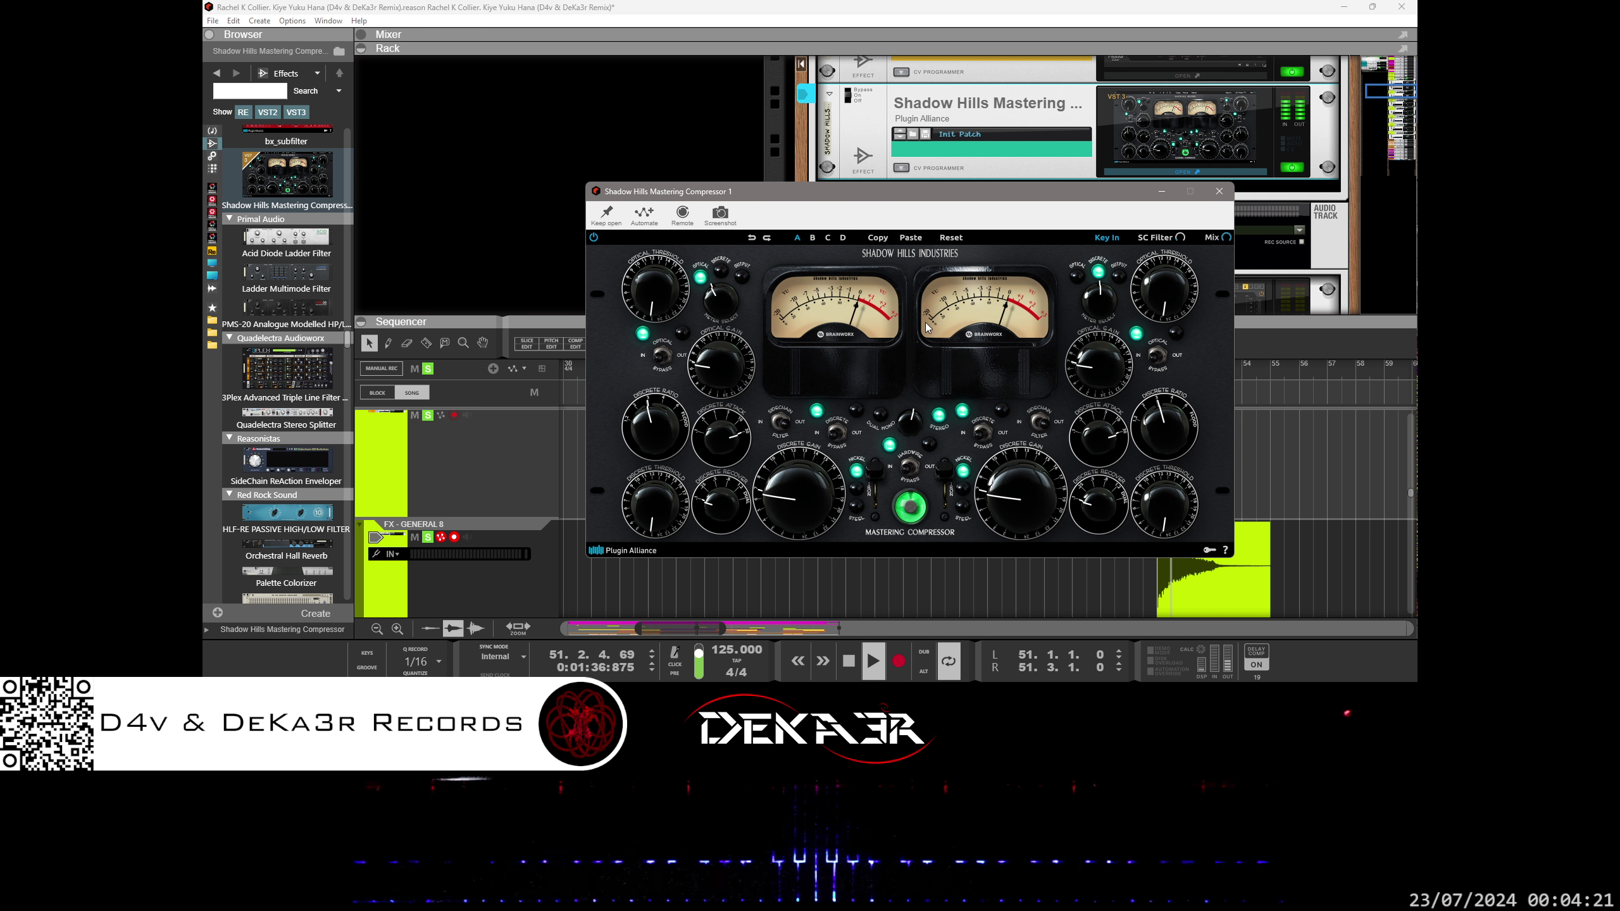
{"action": "left_click", "coordinate": [655, 355]}
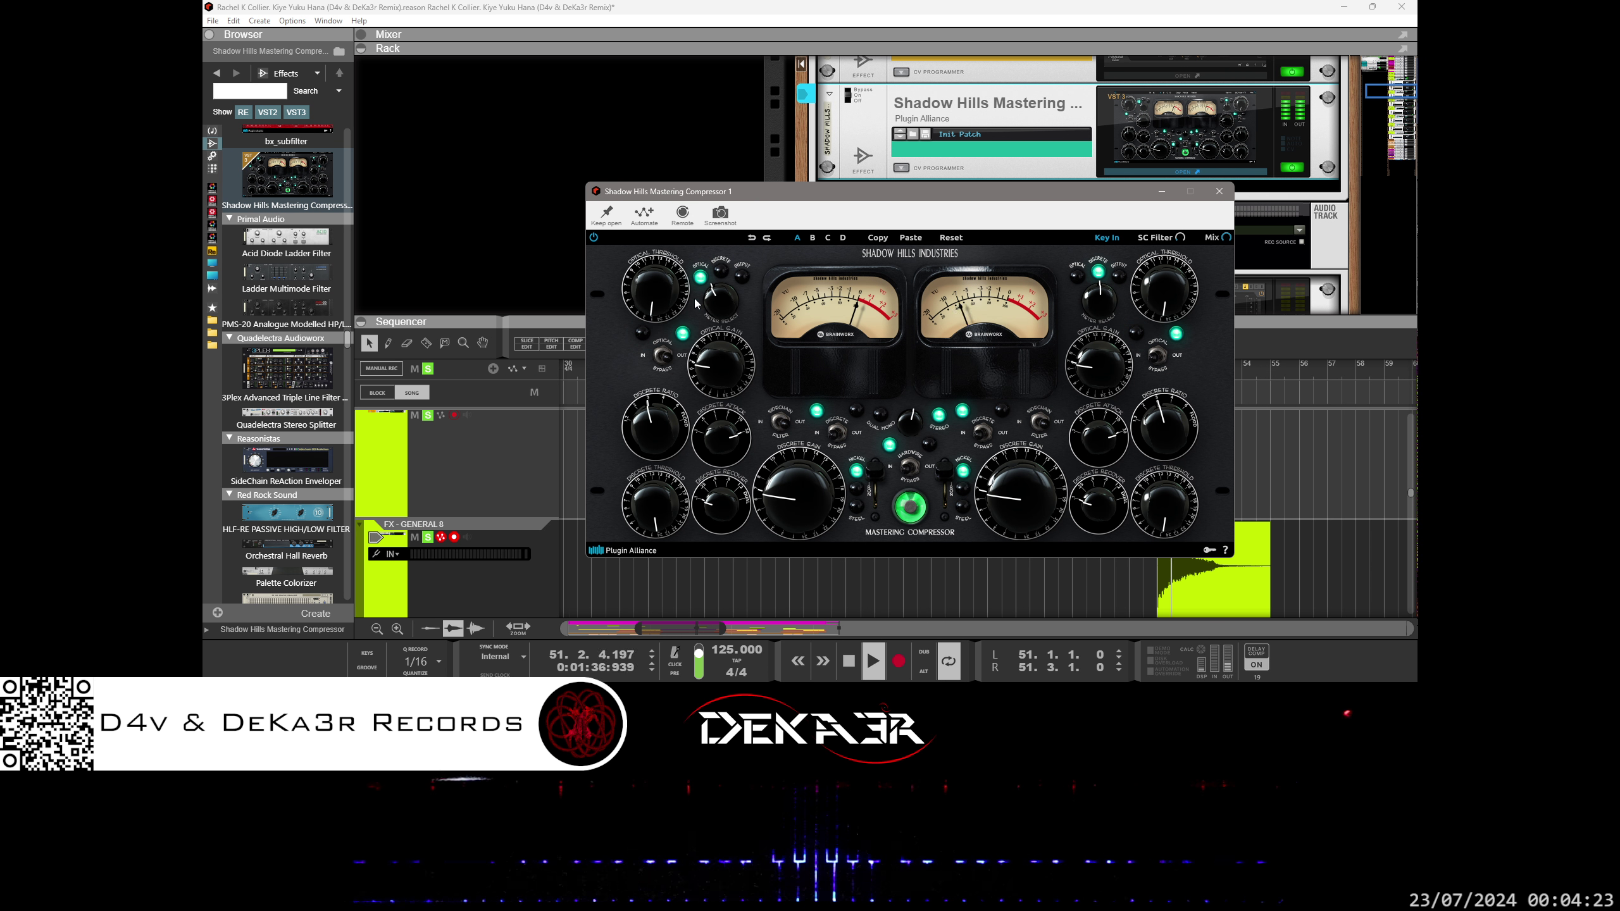
{"action": "left_click", "coordinate": [726, 282]}
{"action": "left_click", "coordinate": [1111, 285]}
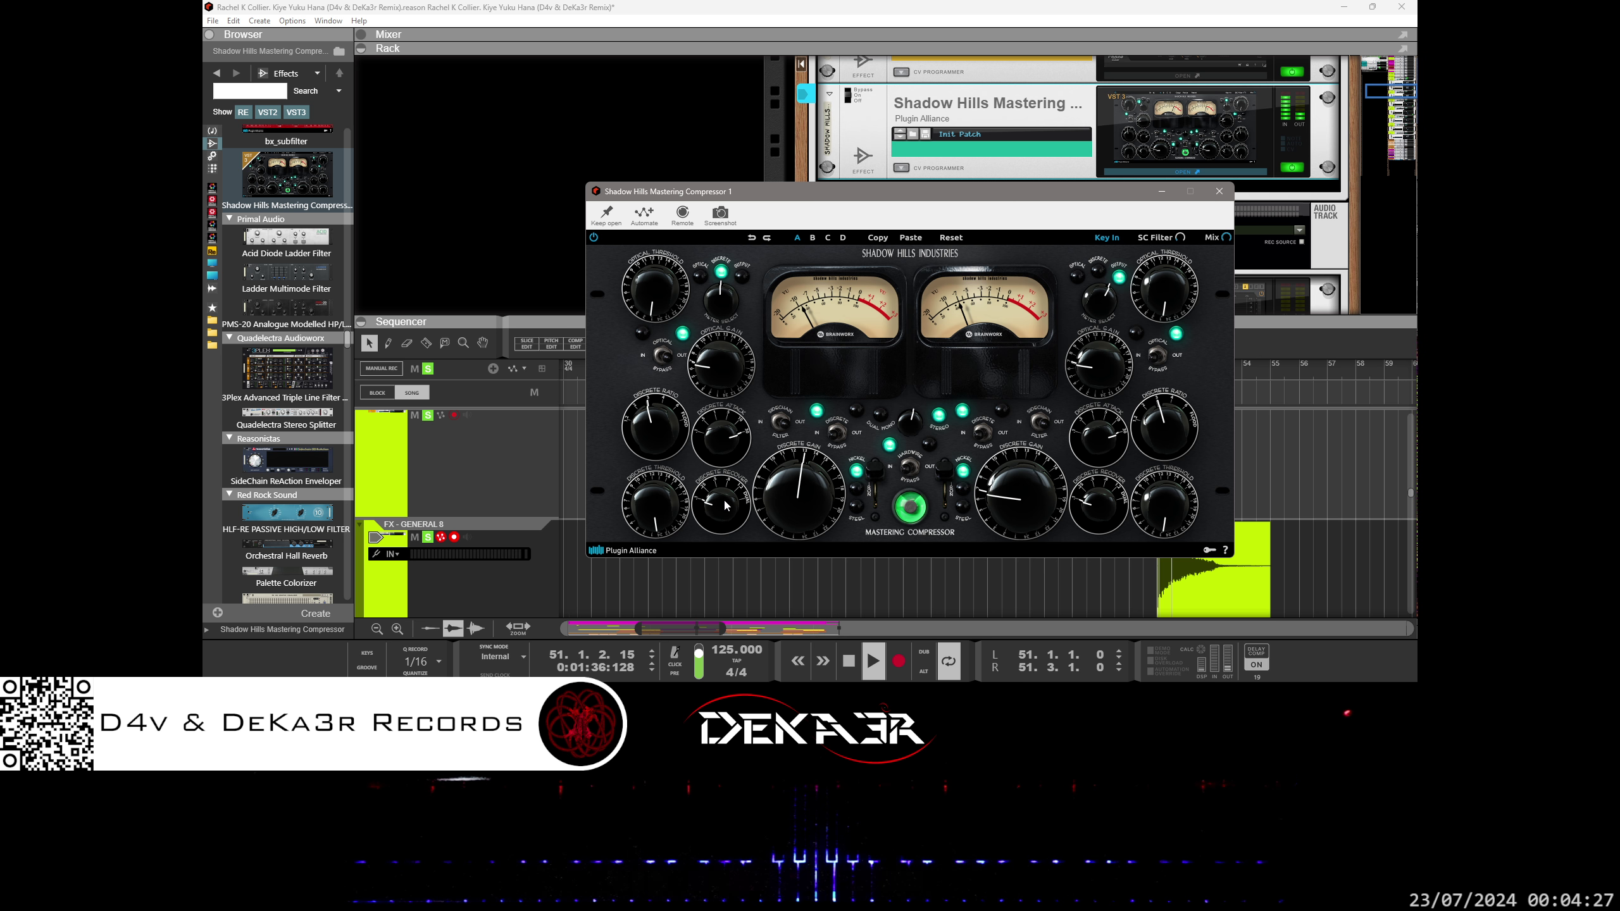
- Reset the level fader of the FX - GENERAL 8 track to its default
{"action": "scroll", "coordinate": [1077, 121], "scroll_direction": "up", "scroll_amount": 3}
{"action": "left_click", "coordinate": [1034, 96]}
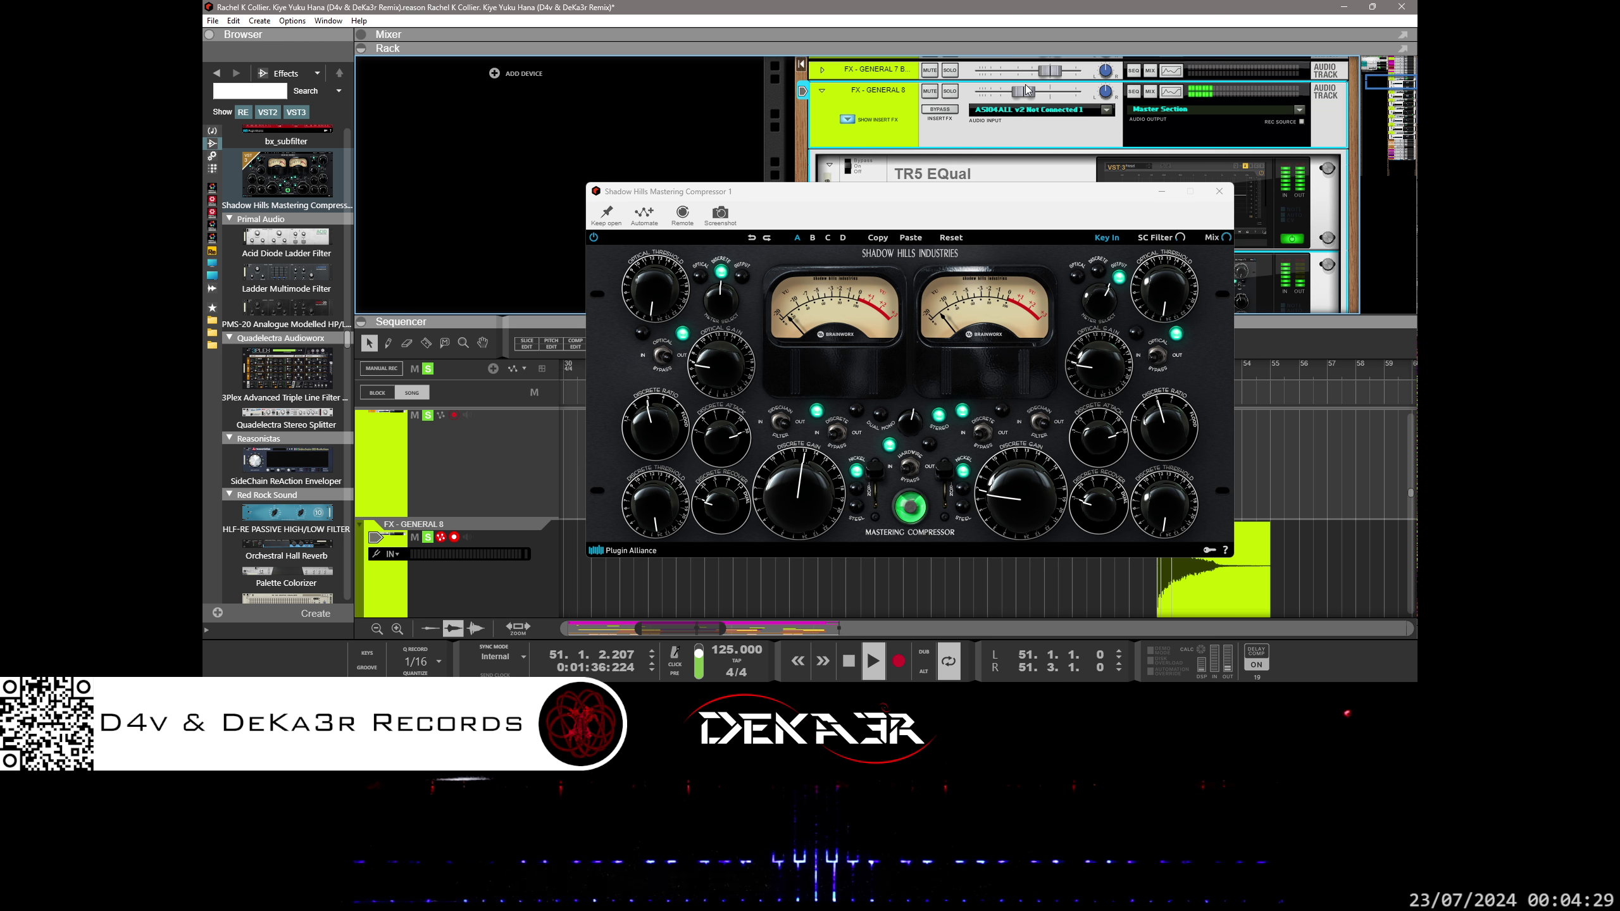
{"action": "left_click", "coordinate": [1028, 97], "text": "ctrl"}
- Adjust the compressor's large left-channel knob and the smaller knobs of its lower left section, toggling the metronome click while listening
{"action": "left_click_drag", "start_coordinate": [807, 500], "coordinate": [803, 527]}
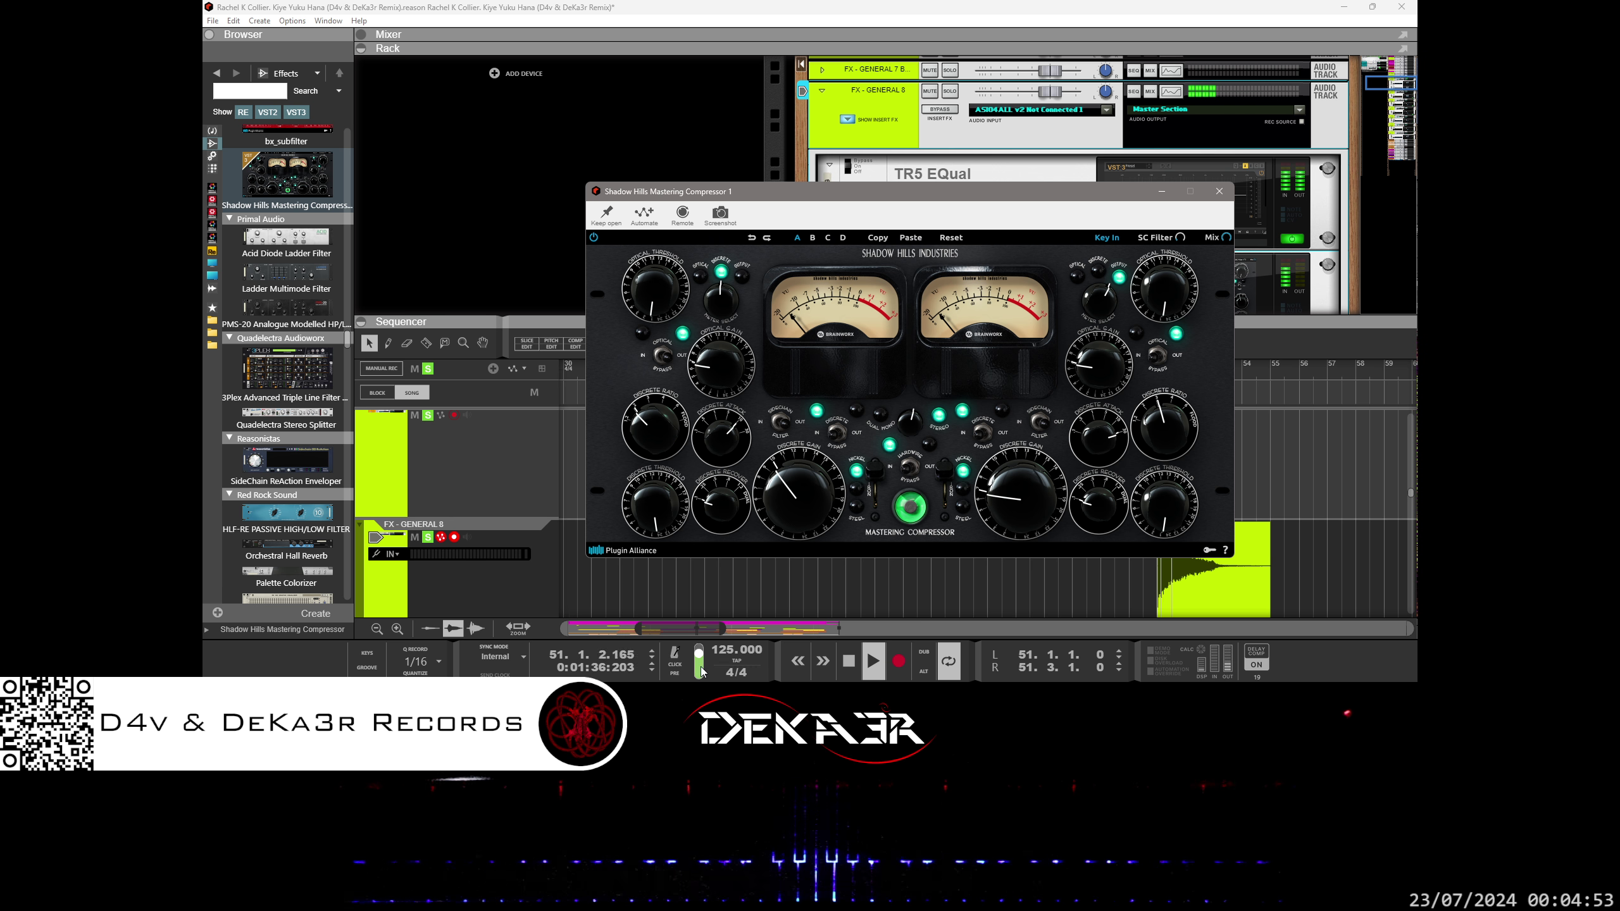
{"action": "left_click", "coordinate": [680, 671]}
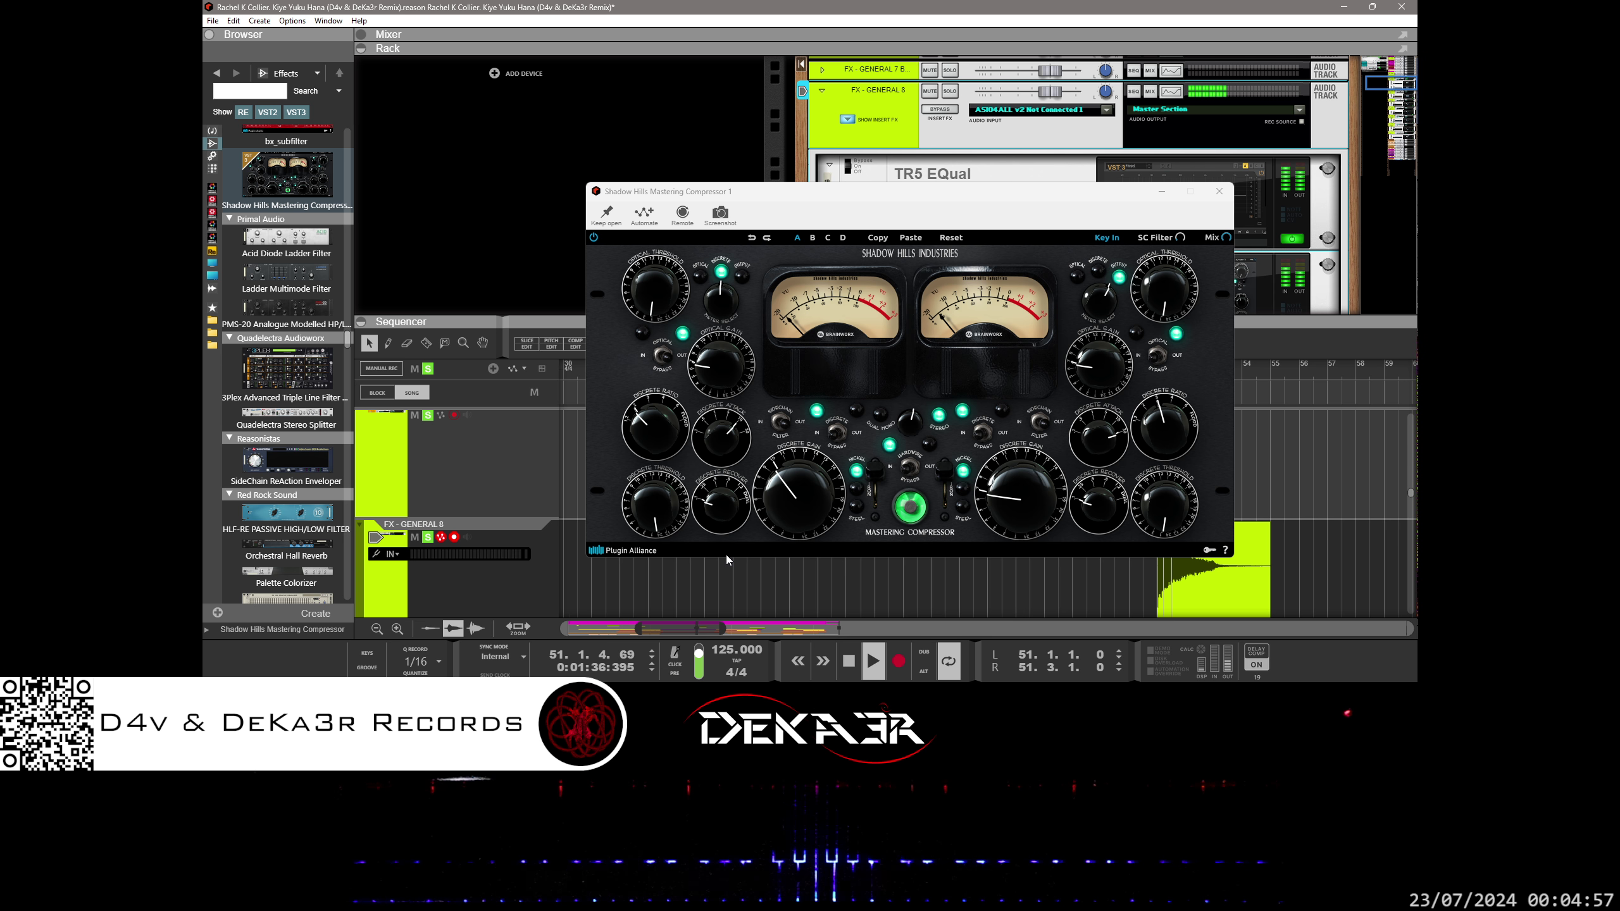
{"action": "left_click", "coordinate": [722, 497]}
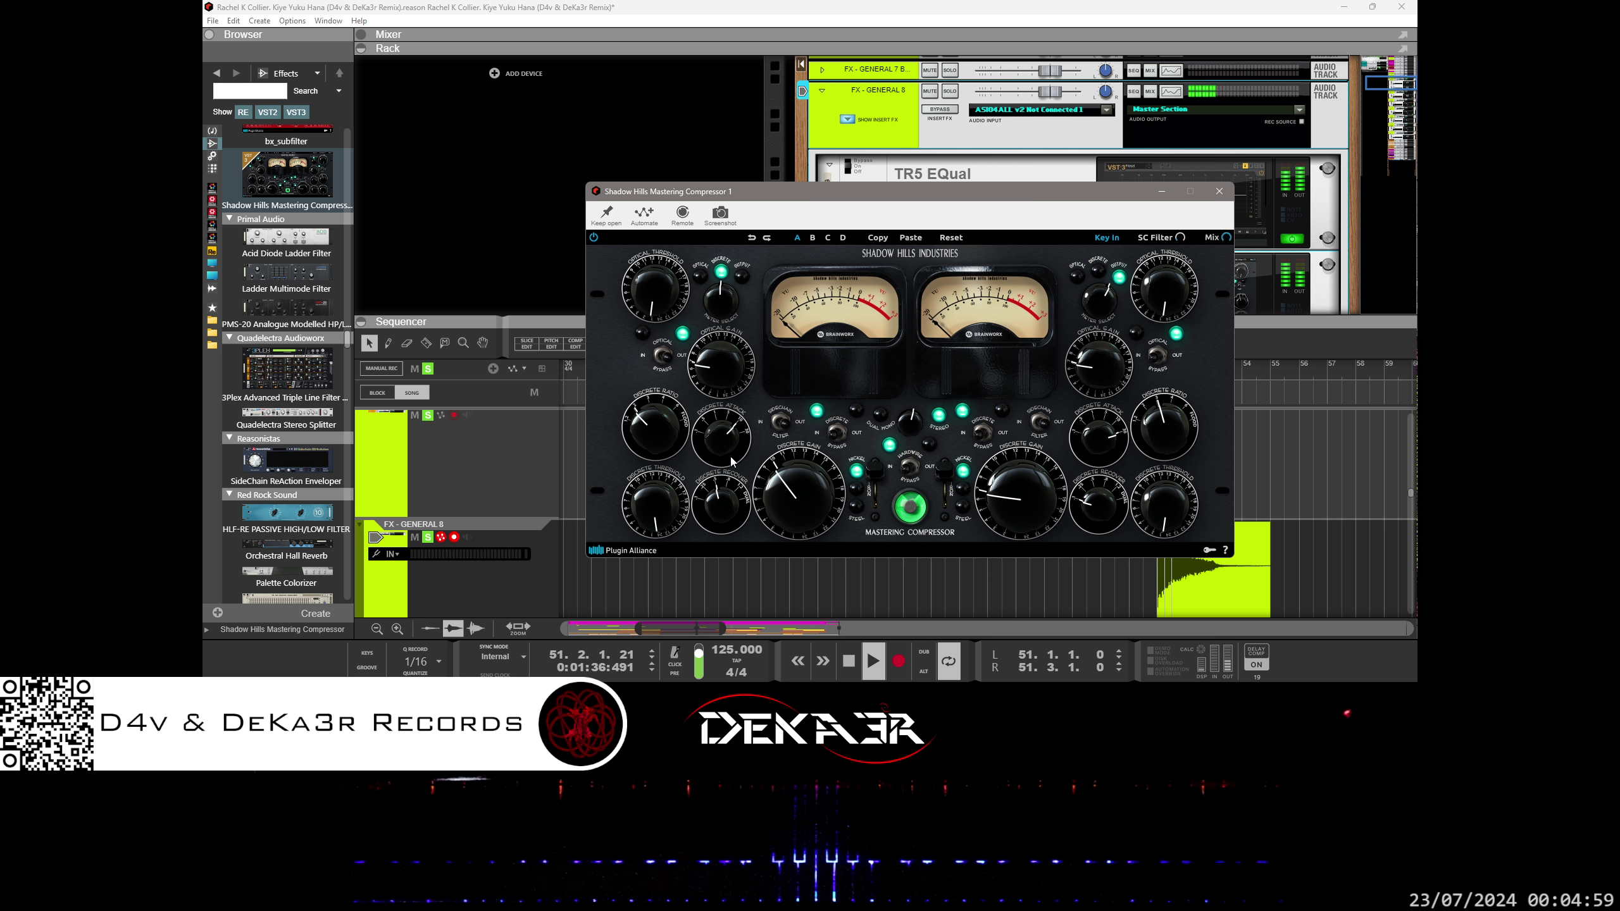
{"action": "left_click_drag", "start_coordinate": [722, 482], "coordinate": [642, 614]}
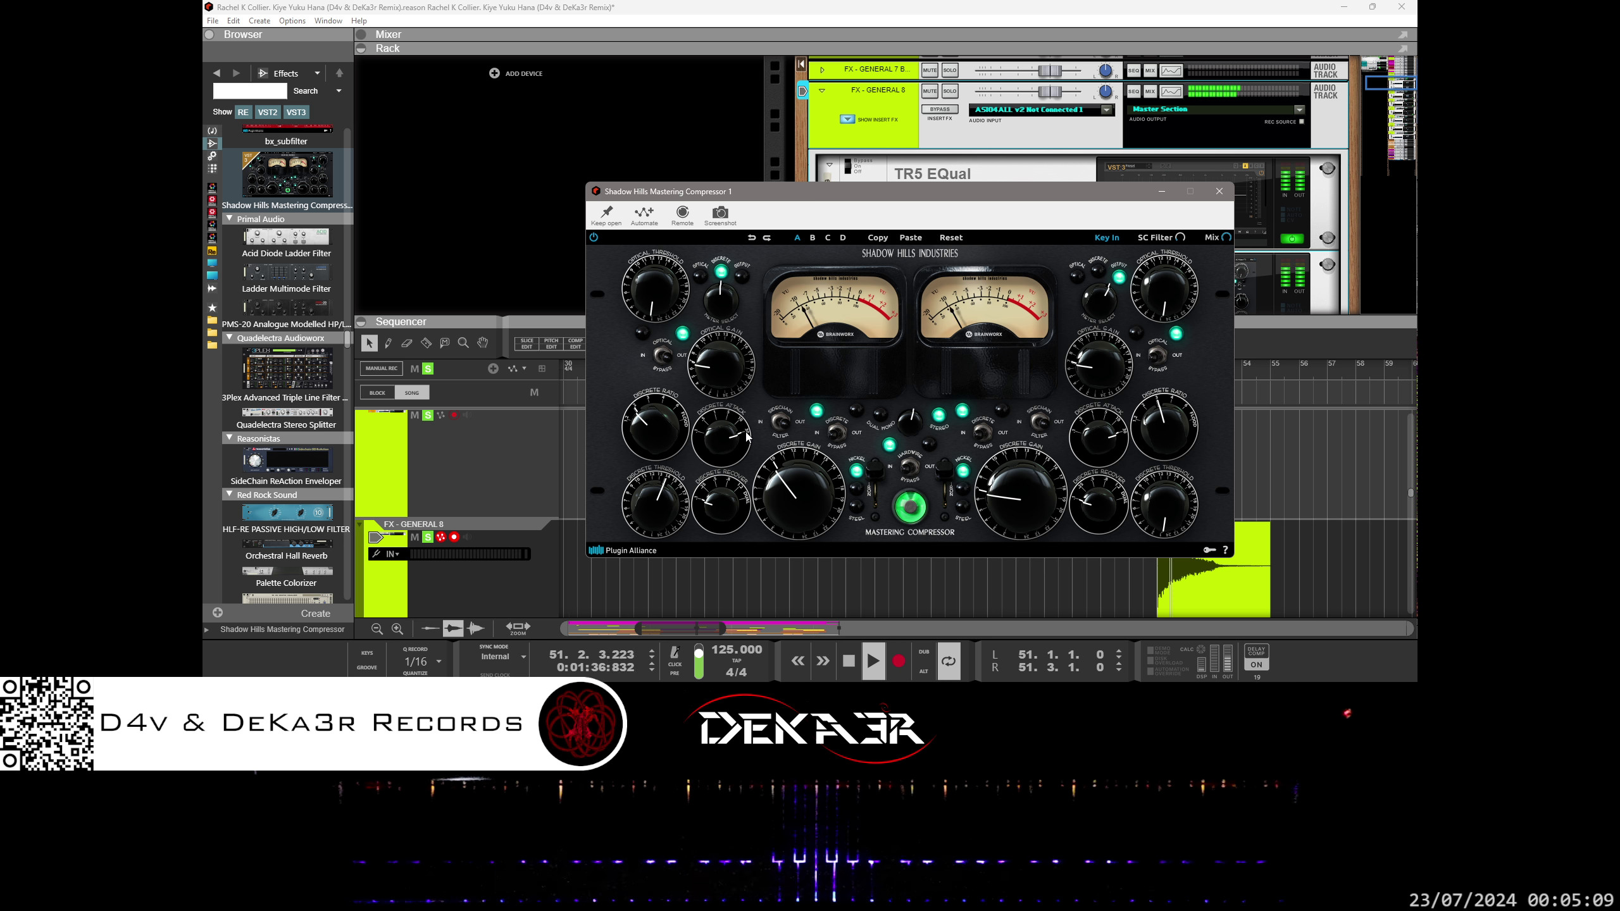
{"action": "mouse_move", "coordinate": [746, 440]}
{"action": "left_mouse_down"}
{"action": "mouse_move", "coordinate": [740, 455]}
{"action": "mouse_move", "coordinate": [742, 408]}
{"action": "left_mouse_up"}
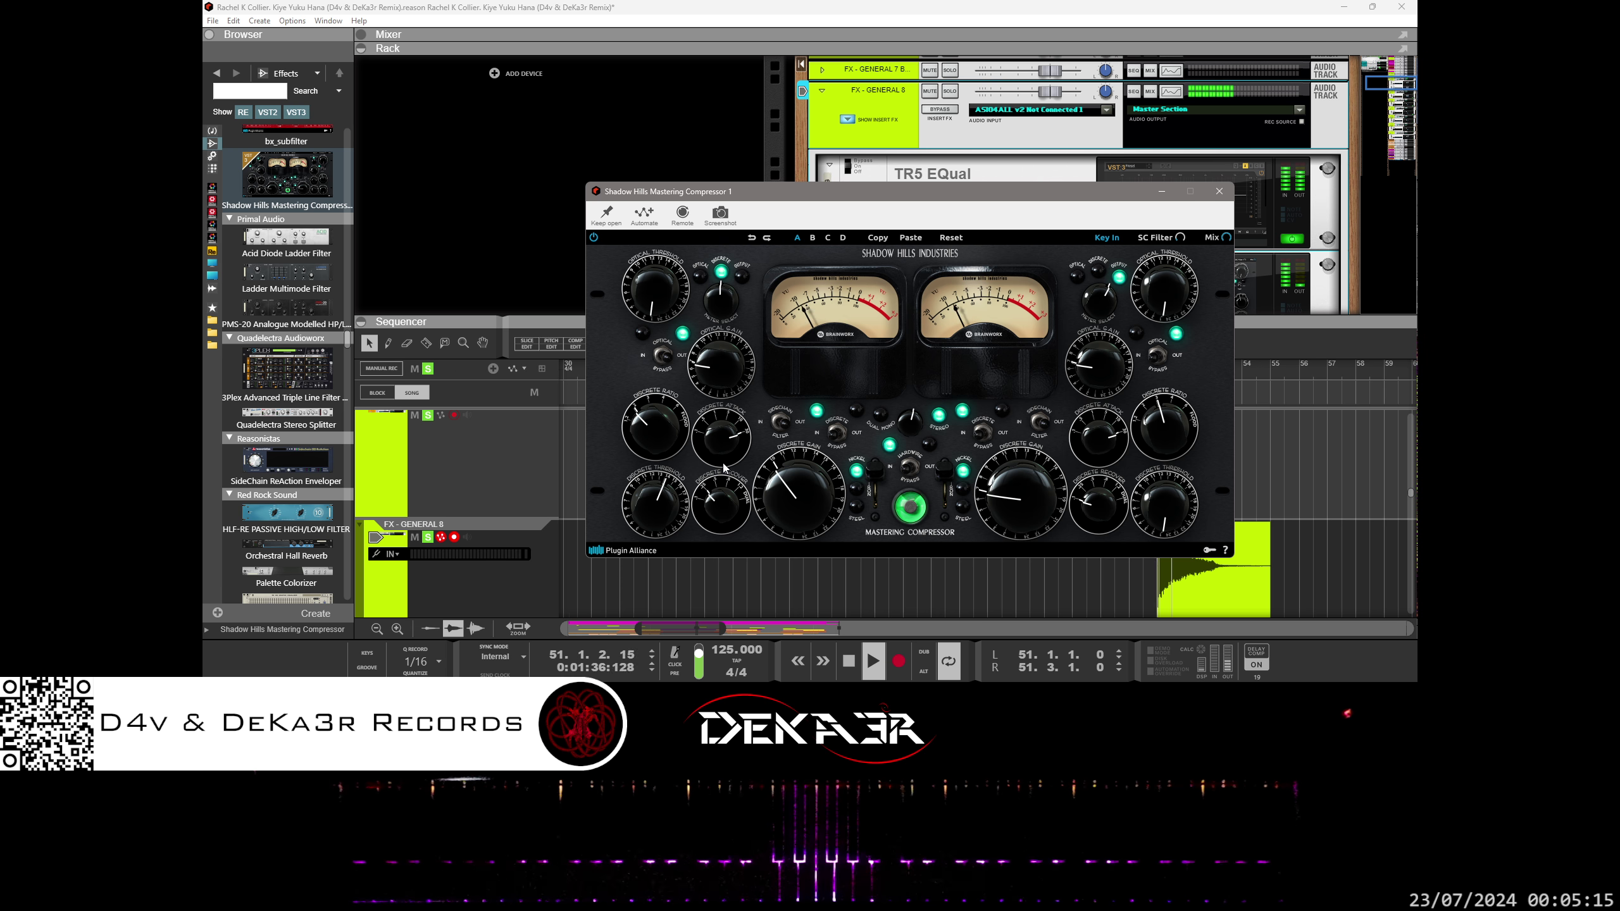
{"action": "left_click_drag", "start_coordinate": [725, 469], "coordinate": [720, 483]}
{"action": "left_click_drag", "start_coordinate": [651, 412], "coordinate": [675, 493]}
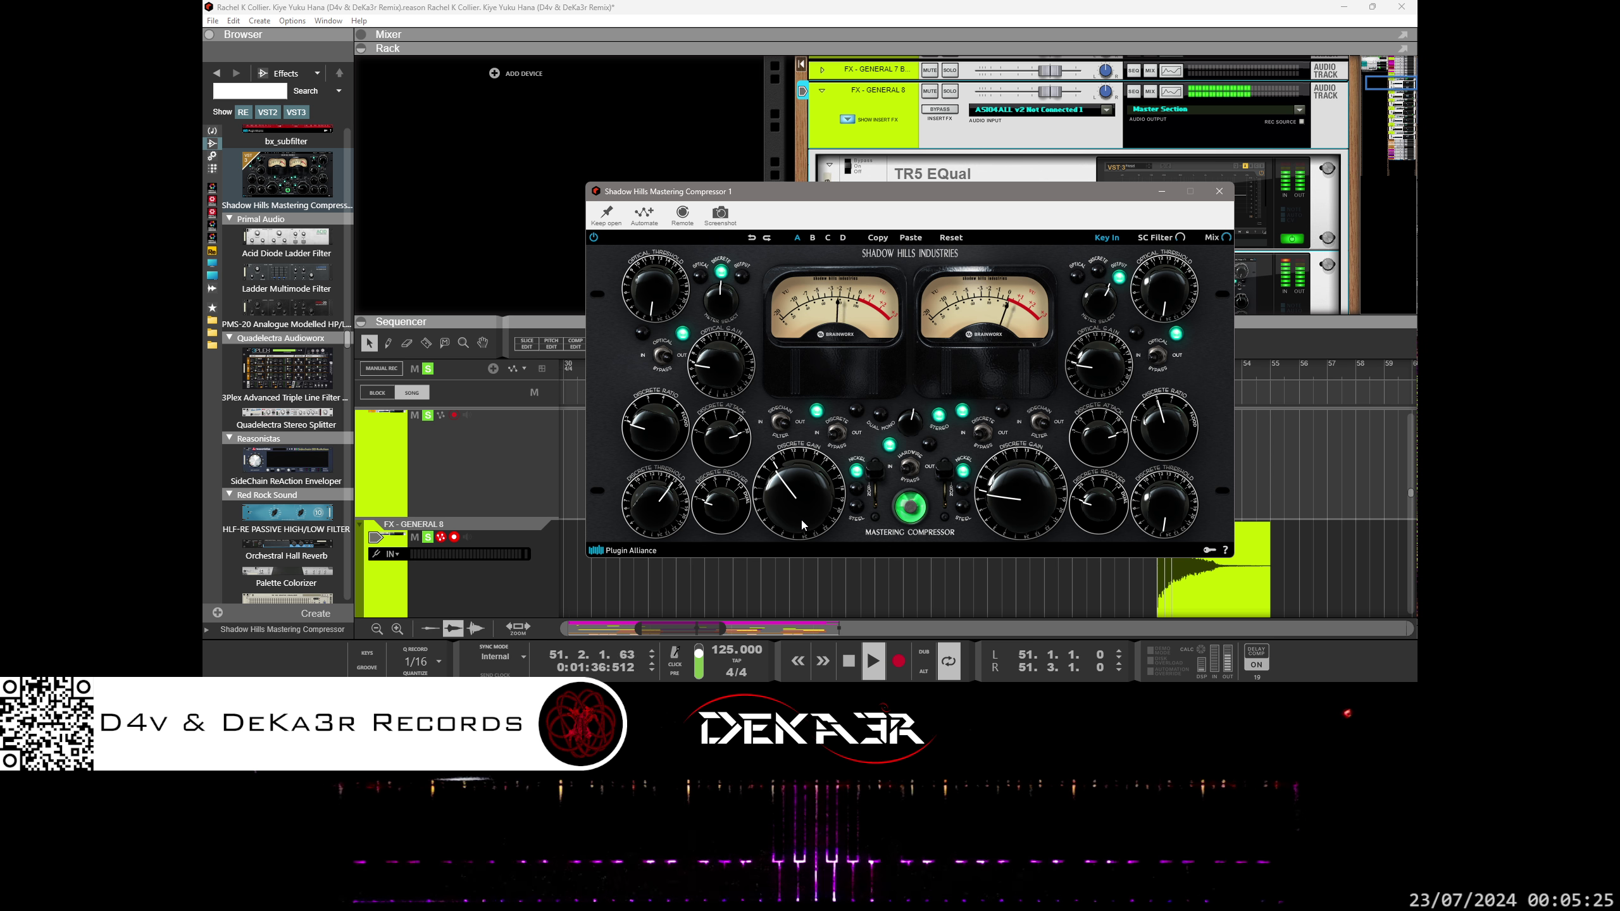
- Set the compressor's output transformer selector to its lowest position and turn the large left-channel knob to about 11 o'clock
{"action": "left_click_drag", "start_coordinate": [884, 484], "coordinate": [884, 544]}
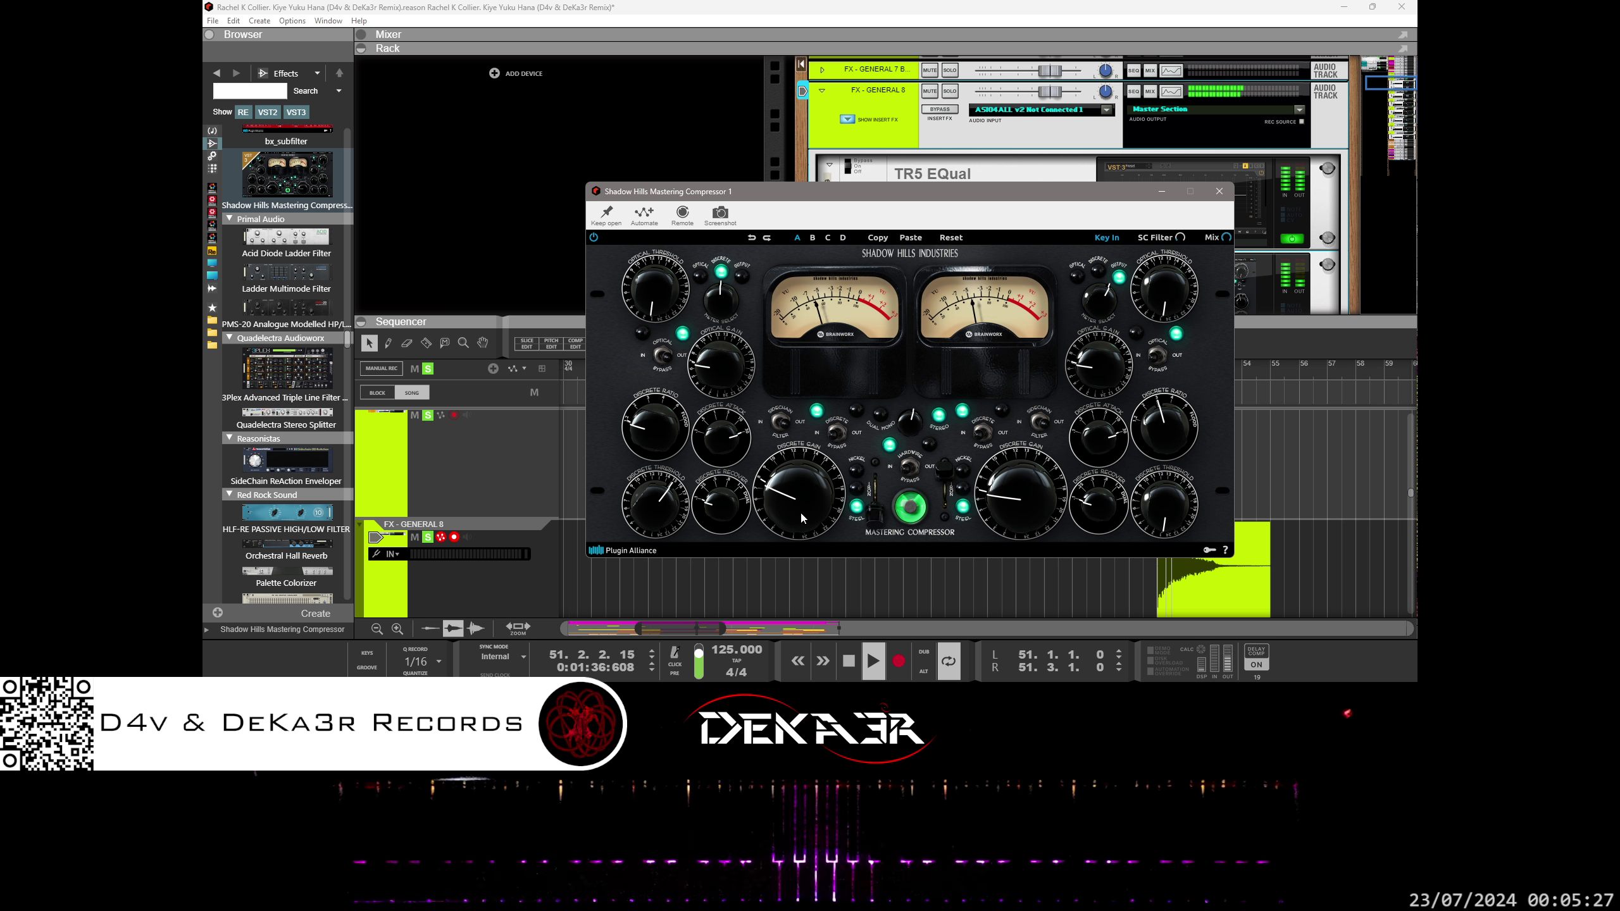
{"action": "mouse_move", "coordinate": [796, 500]}
{"action": "left_mouse_down"}
{"action": "mouse_move", "coordinate": [803, 473]}
{"action": "mouse_move", "coordinate": [793, 492]}
{"action": "left_mouse_up"}
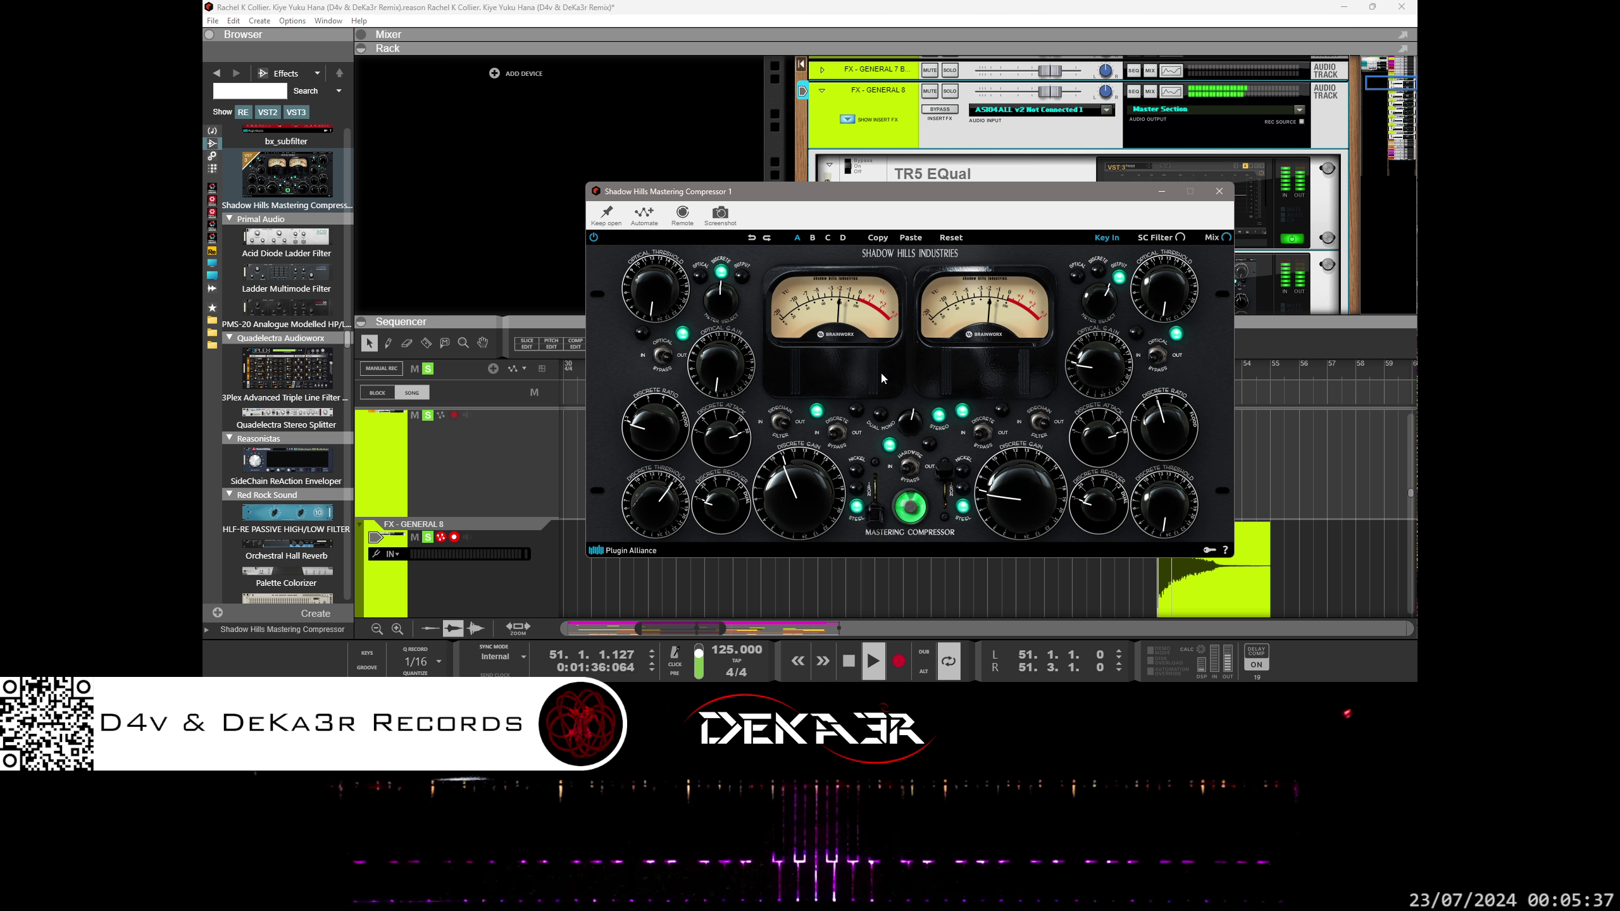
- Turn the compressor's lower left knob clockwise and its large left knob to just past 12 o'clock, and close the plugin window
{"action": "mouse_move", "coordinate": [1184, 231]}
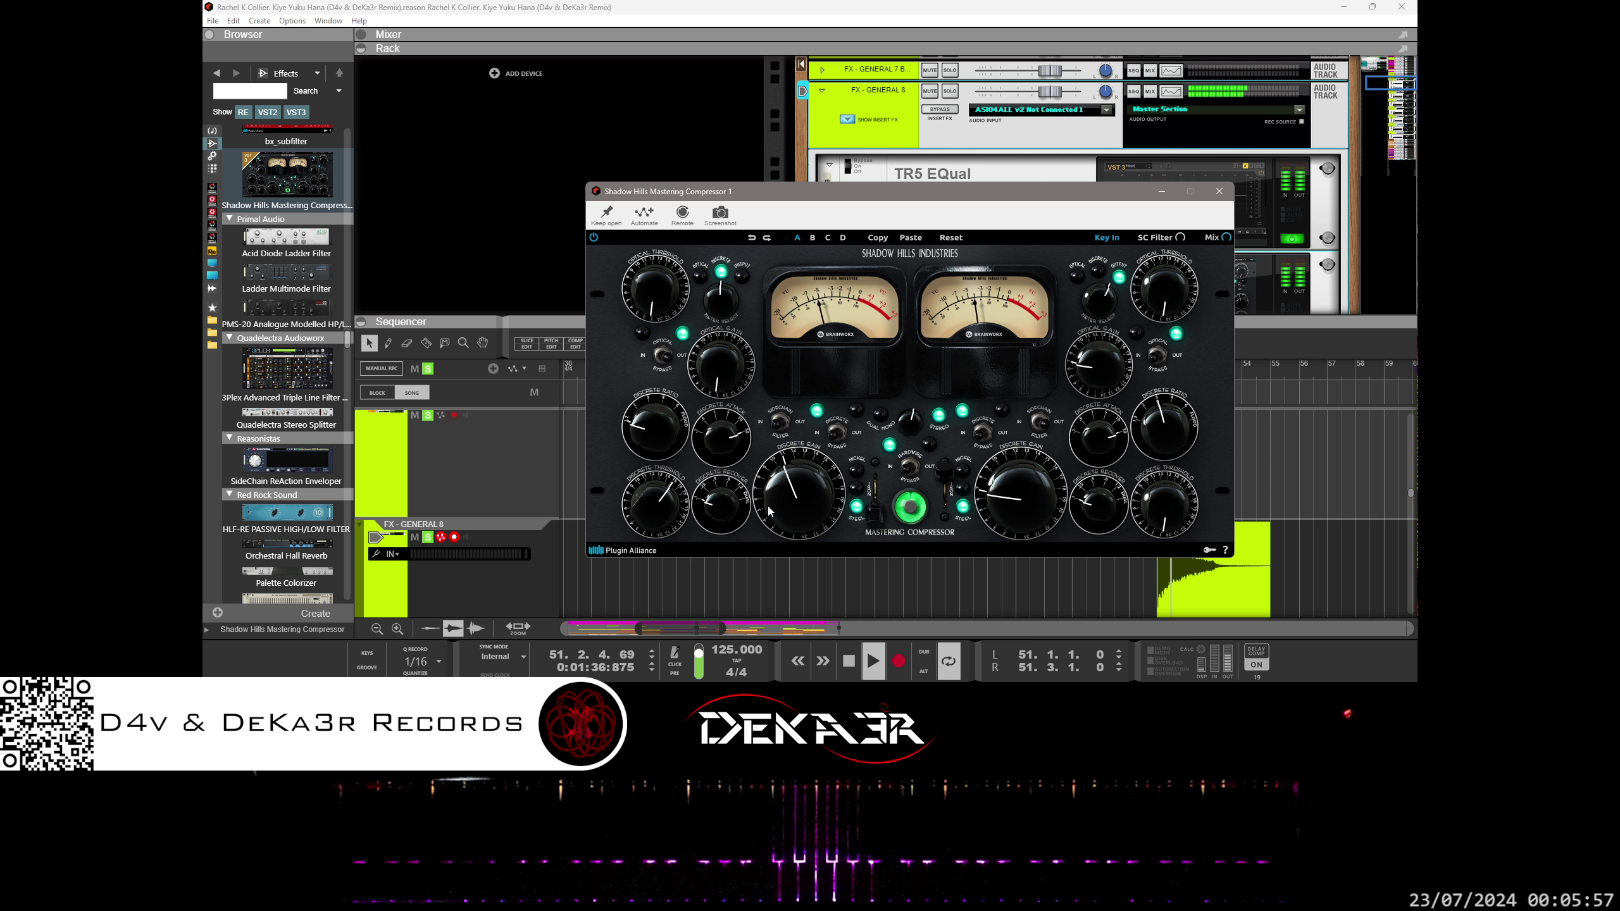
{"action": "left_click", "coordinate": [675, 668]}
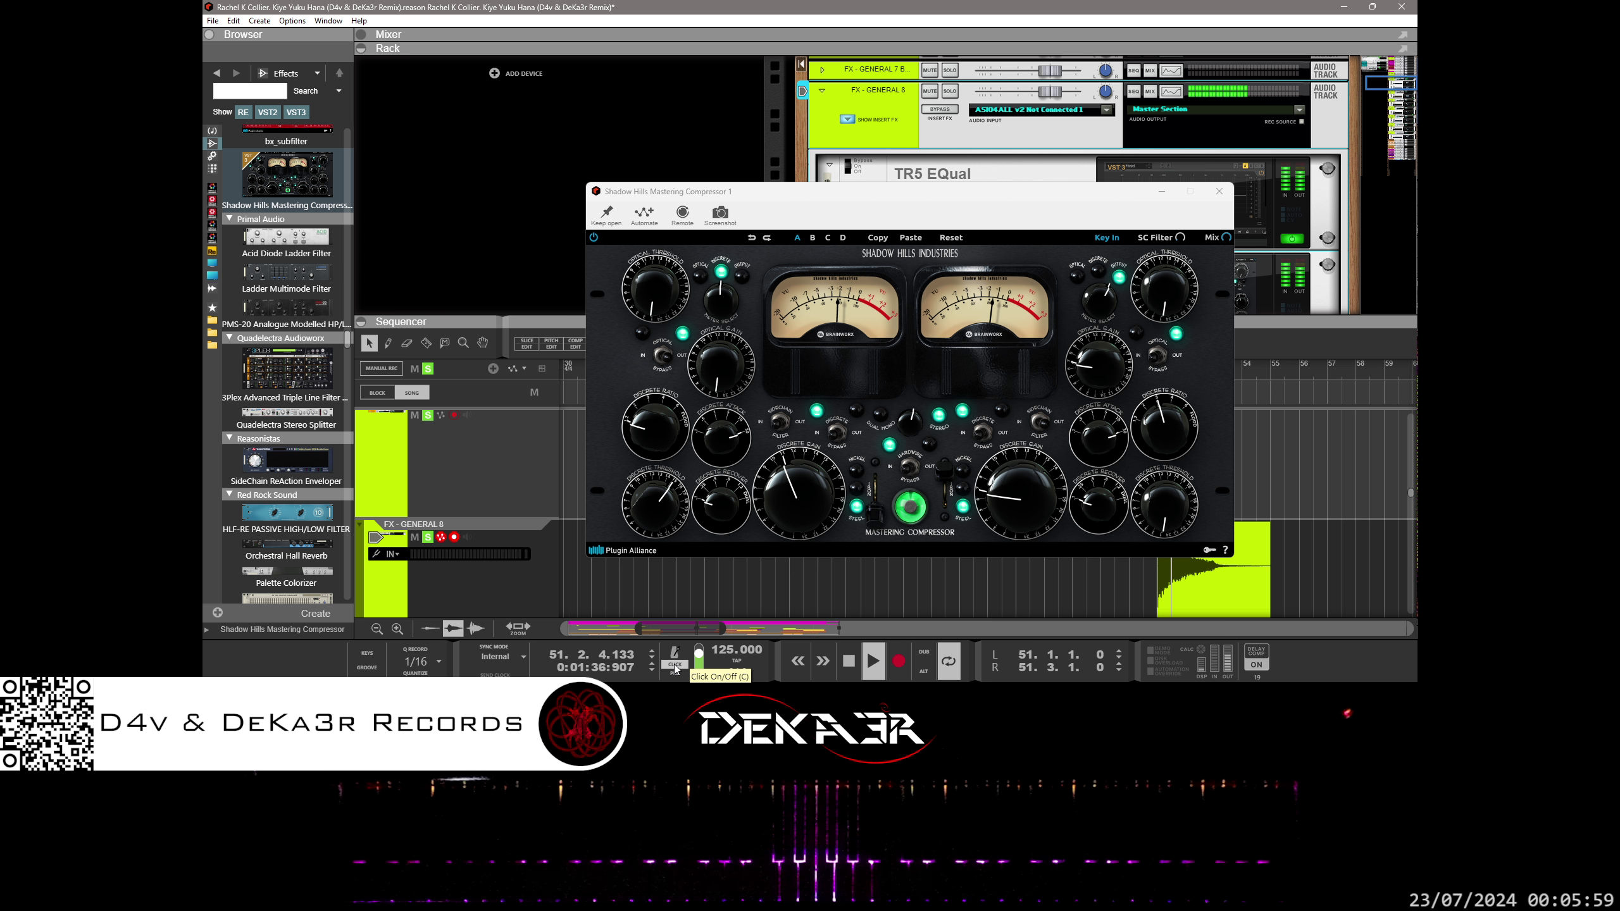
{"action": "left_click_drag", "start_coordinate": [663, 479], "coordinate": [660, 504]}
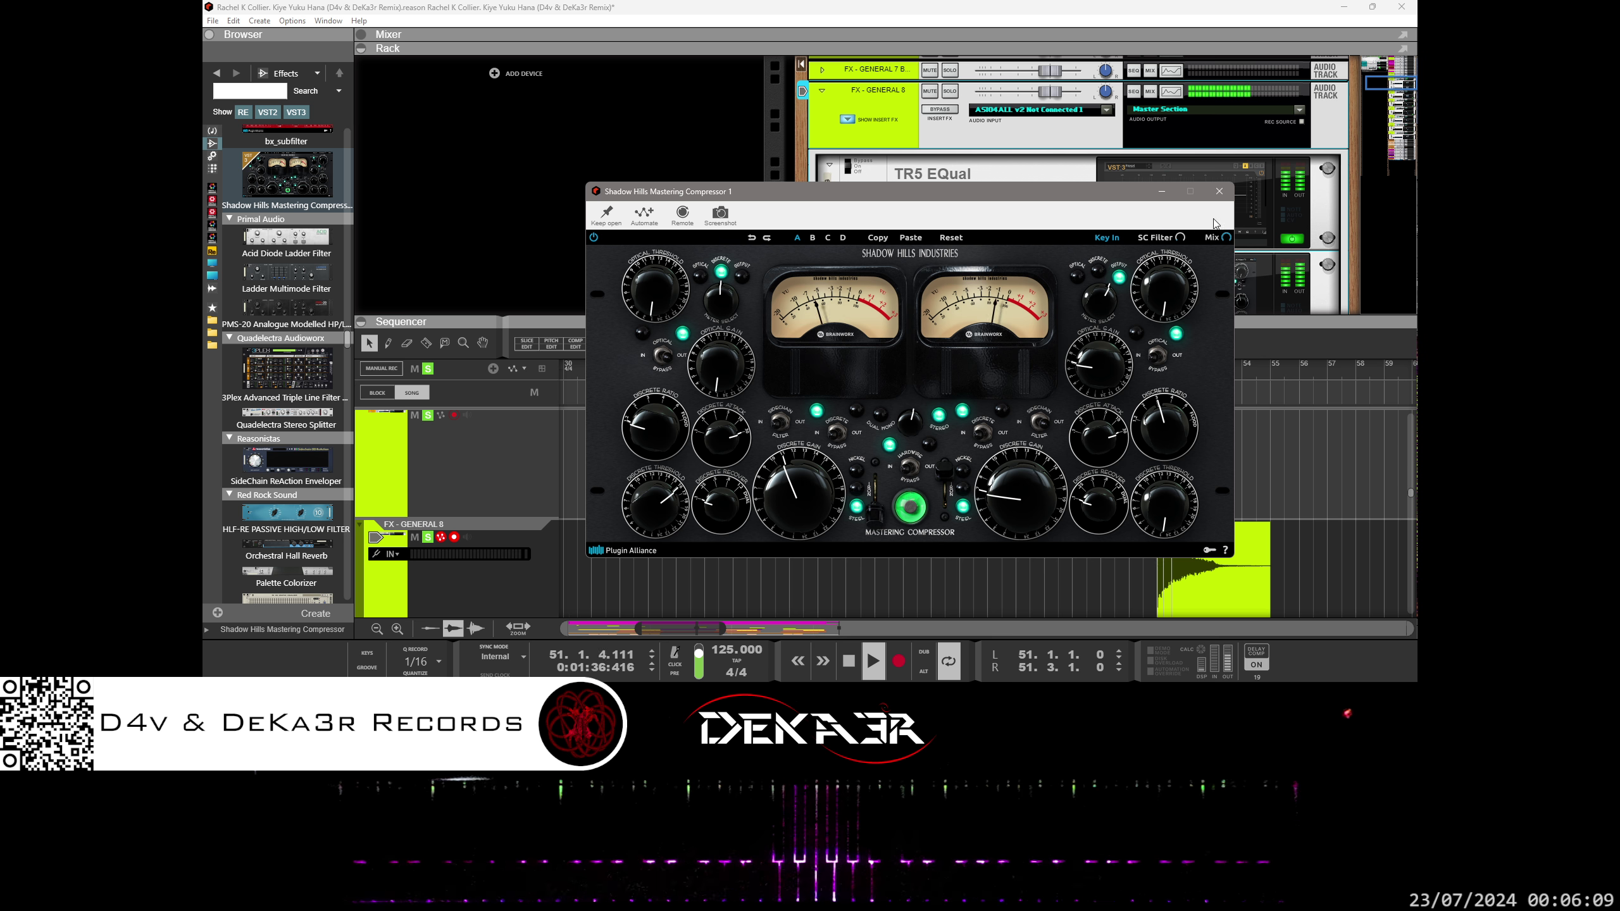
{"action": "left_click_drag", "start_coordinate": [815, 520], "coordinate": [816, 471]}
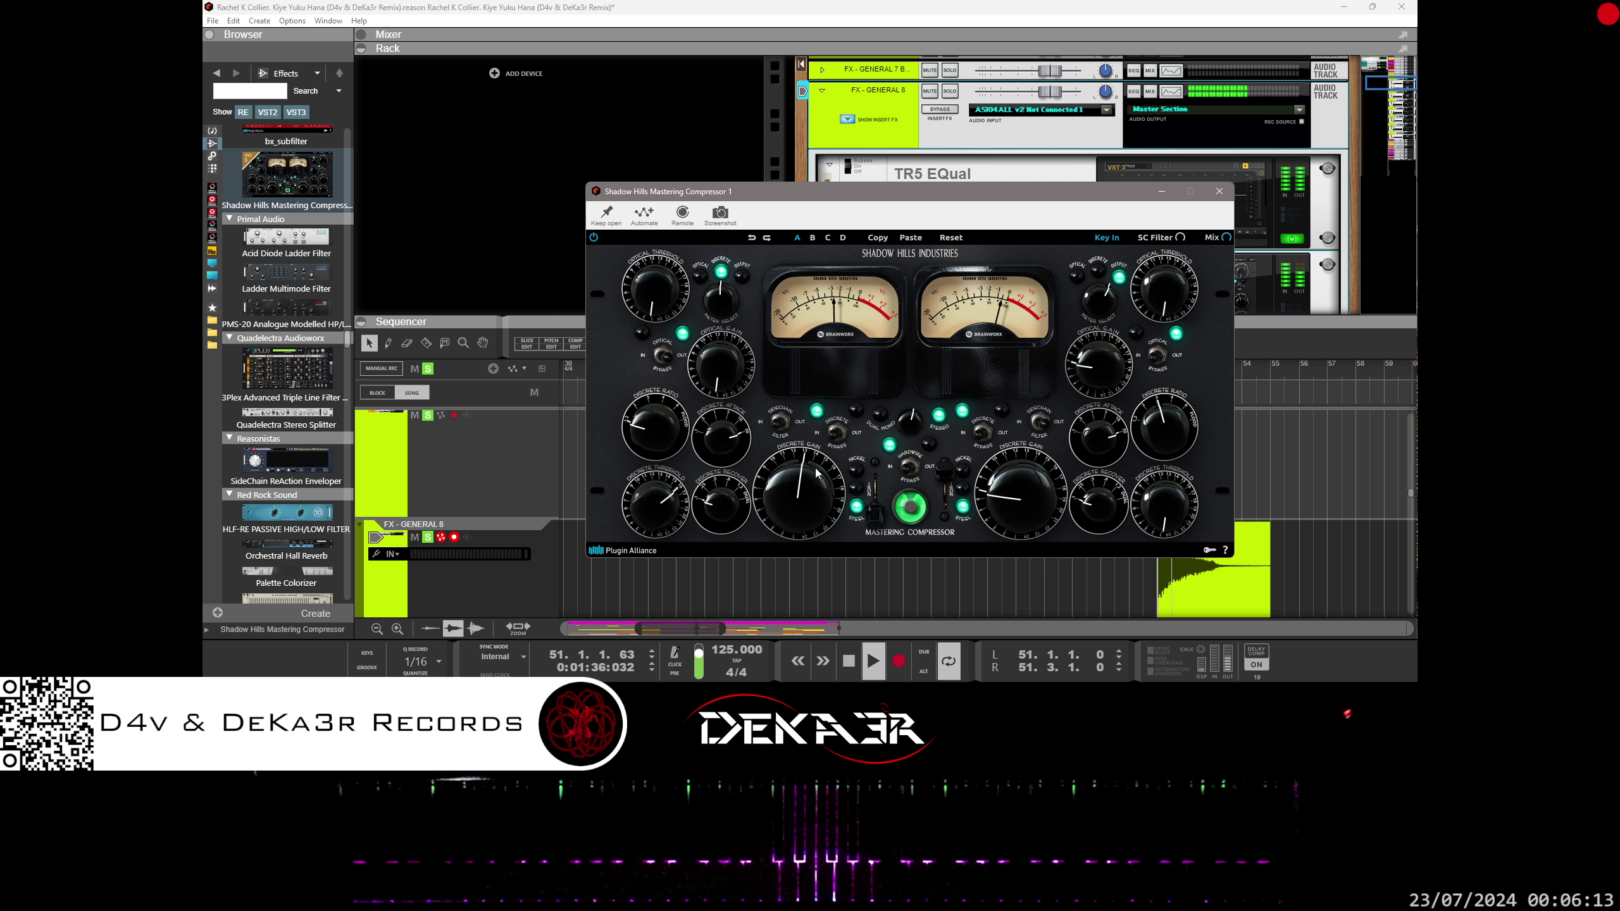
{"action": "left_click", "coordinate": [1219, 191]}
- Add a Quadelectra Stereo Splitter below the Shadow Hills compressor and reset its mid pan knob
{"action": "scroll", "coordinate": [782, 190], "scroll_direction": "down", "scroll_amount": 2}
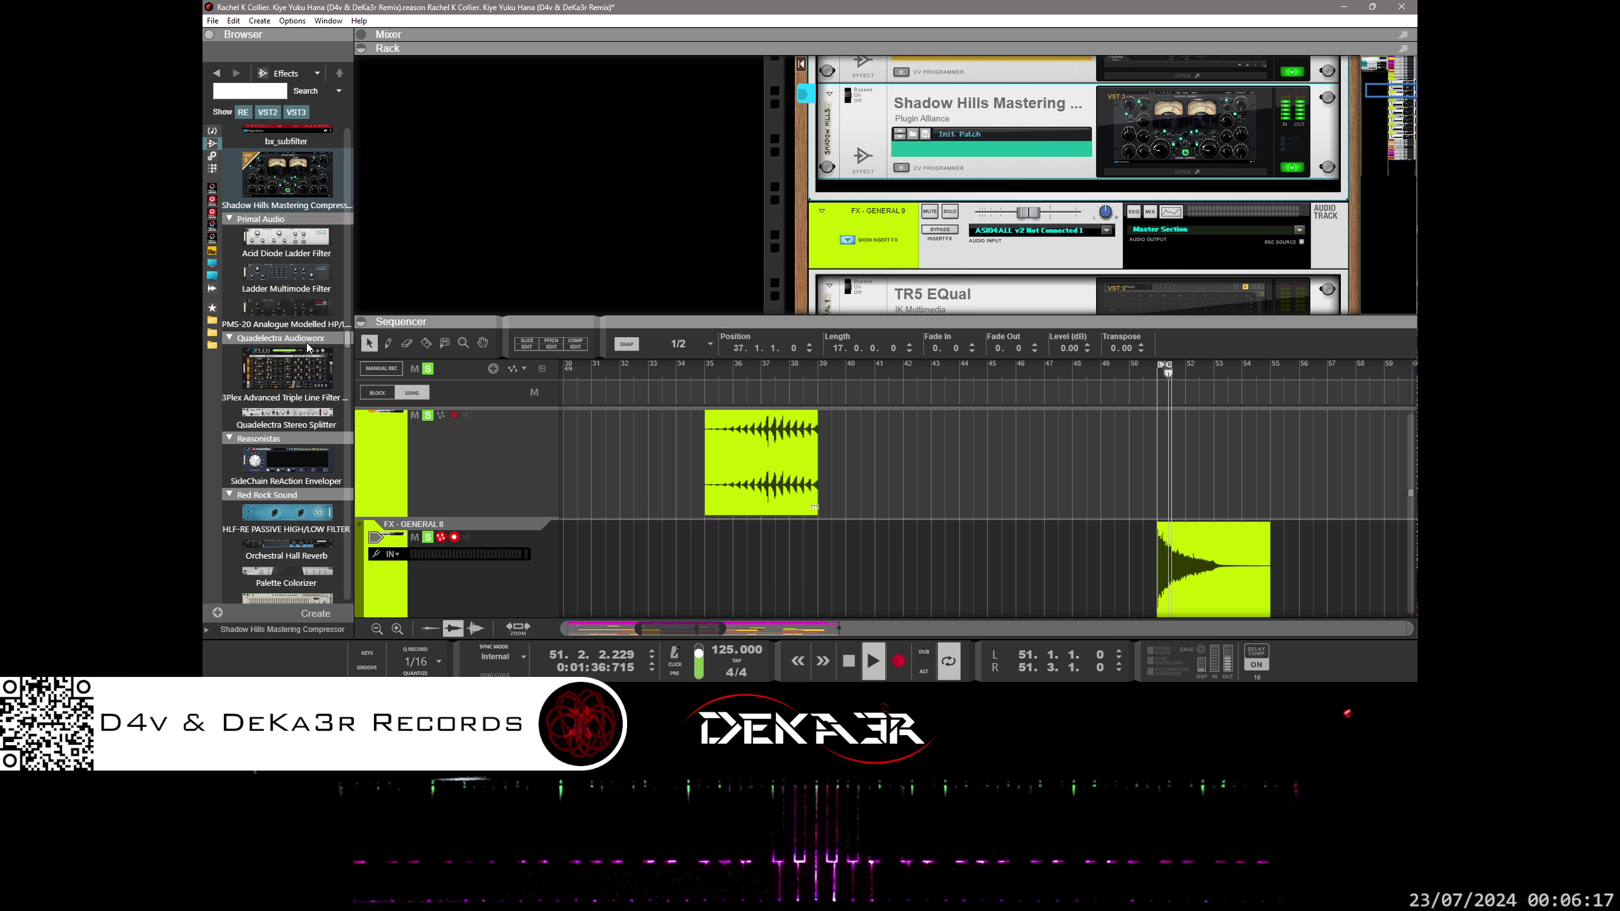
{"action": "left_click_drag", "start_coordinate": [287, 419], "coordinate": [922, 178]}
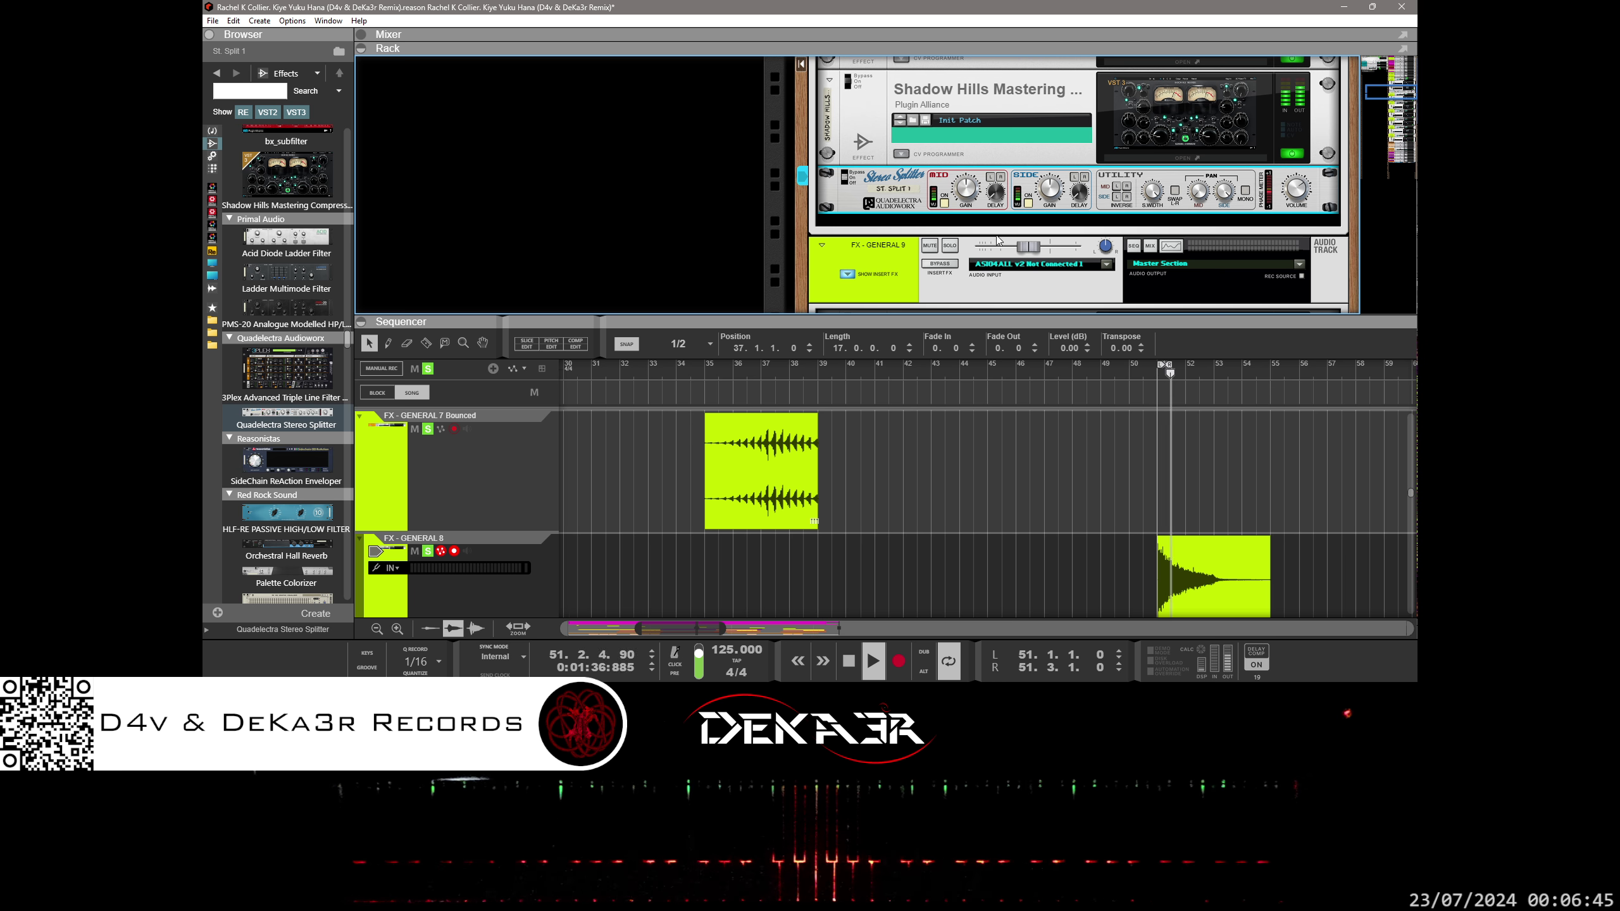
{"action": "left_click", "coordinate": [1200, 193], "text": "ctrl"}
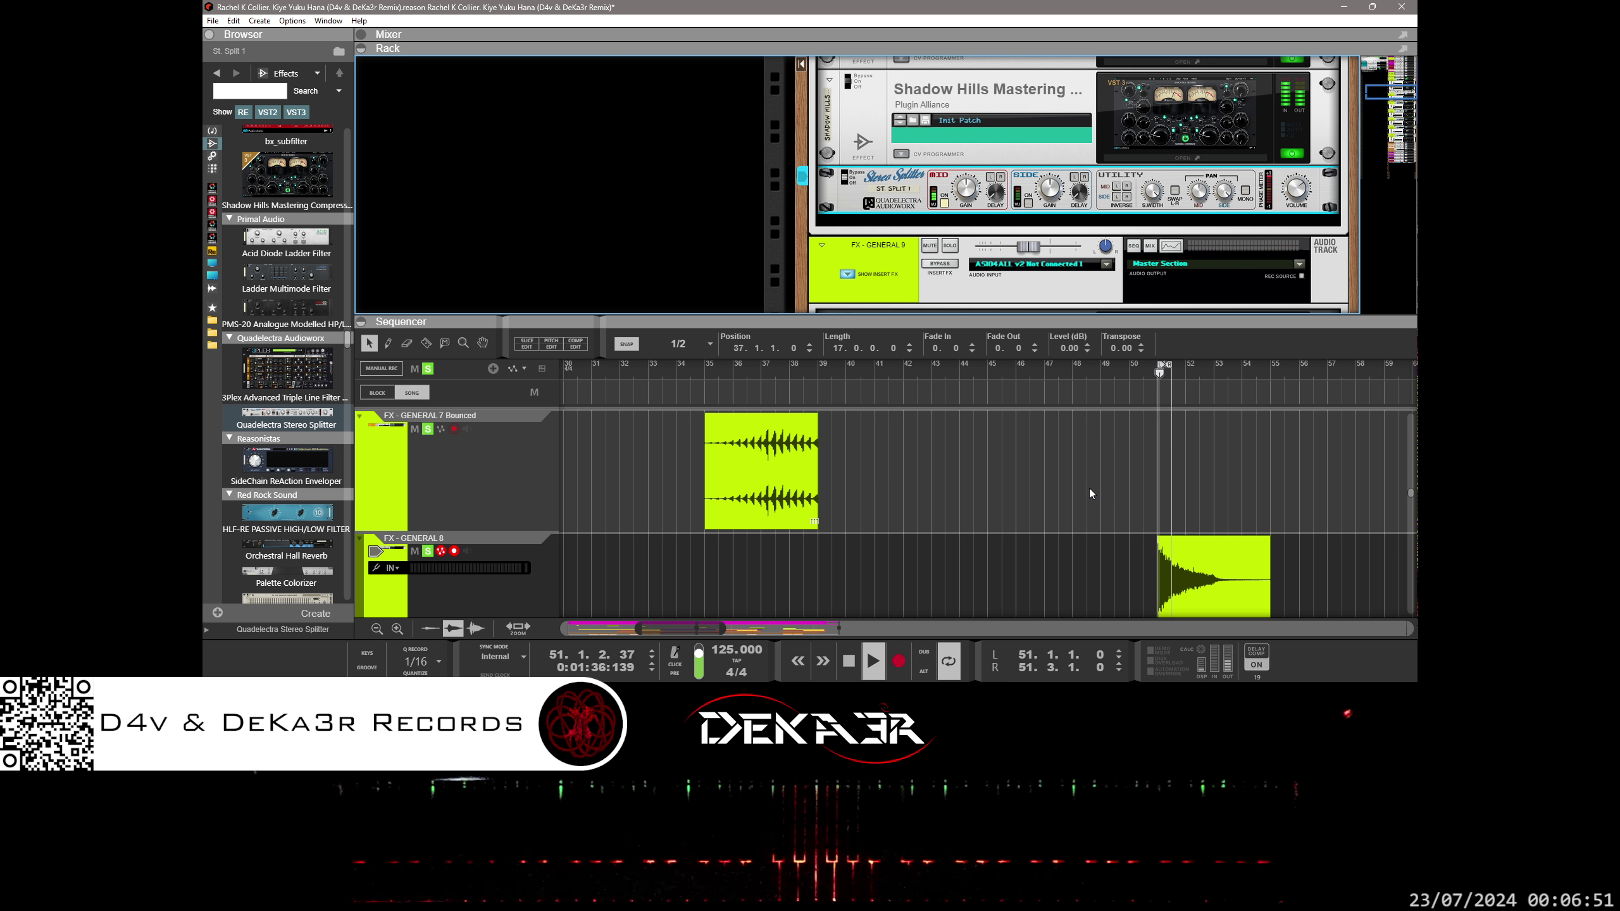
- Copy the name of the FX - GENERAL 8 track from its rack device and enlarge the rack area
{"action": "scroll", "coordinate": [1034, 280], "scroll_direction": "up", "scroll_amount": 5}
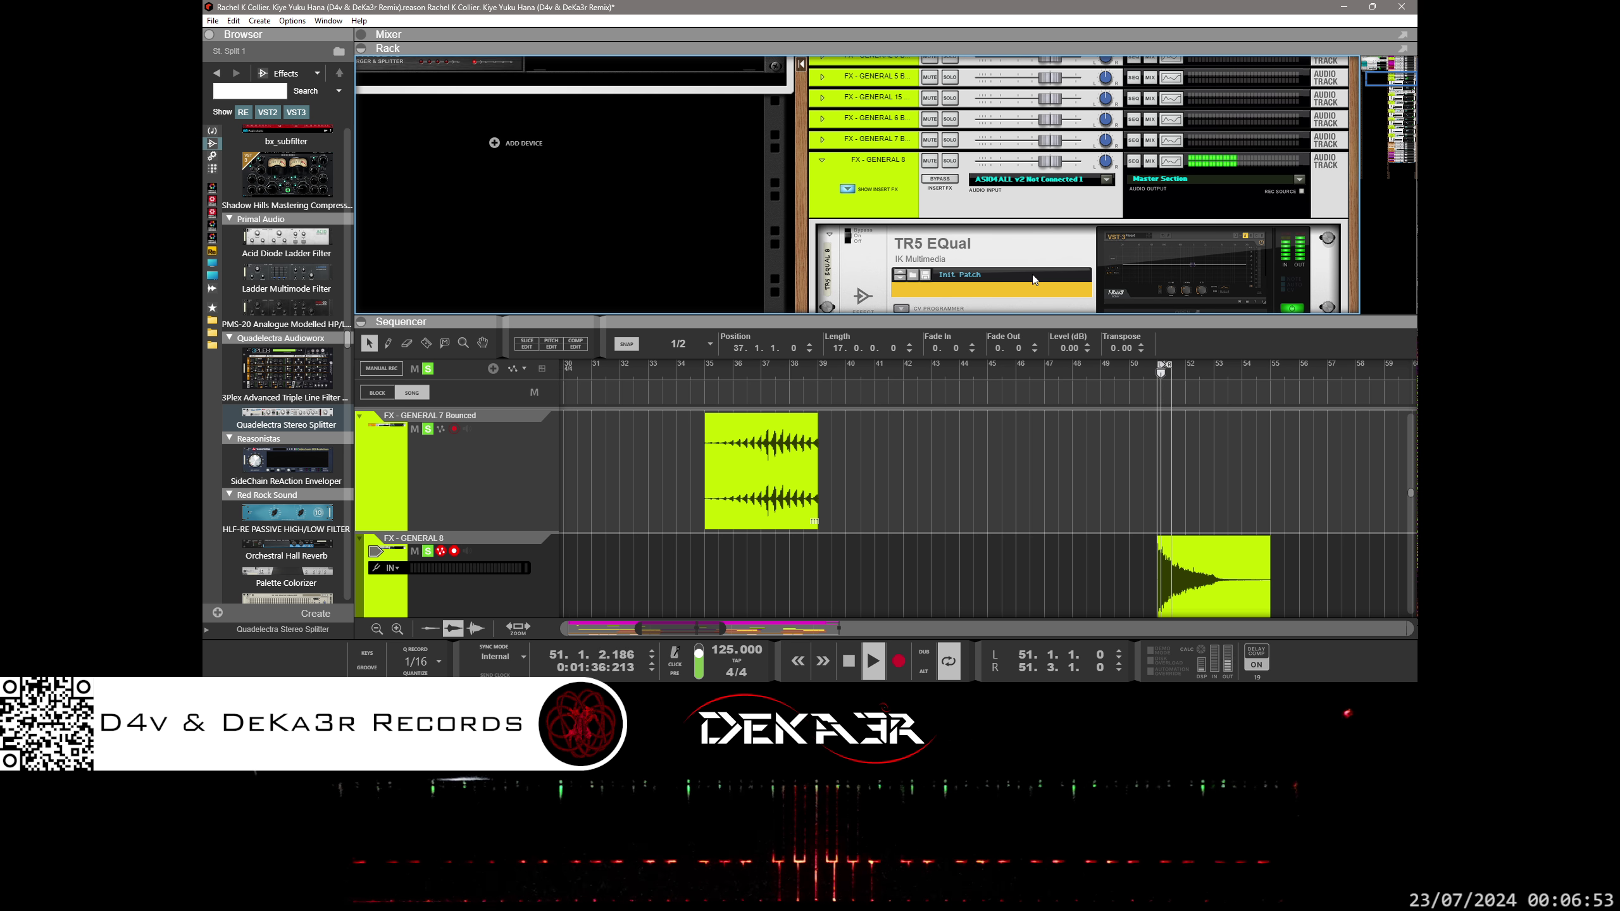
{"action": "scroll", "coordinate": [1034, 280], "scroll_direction": "down", "scroll_amount": 3}
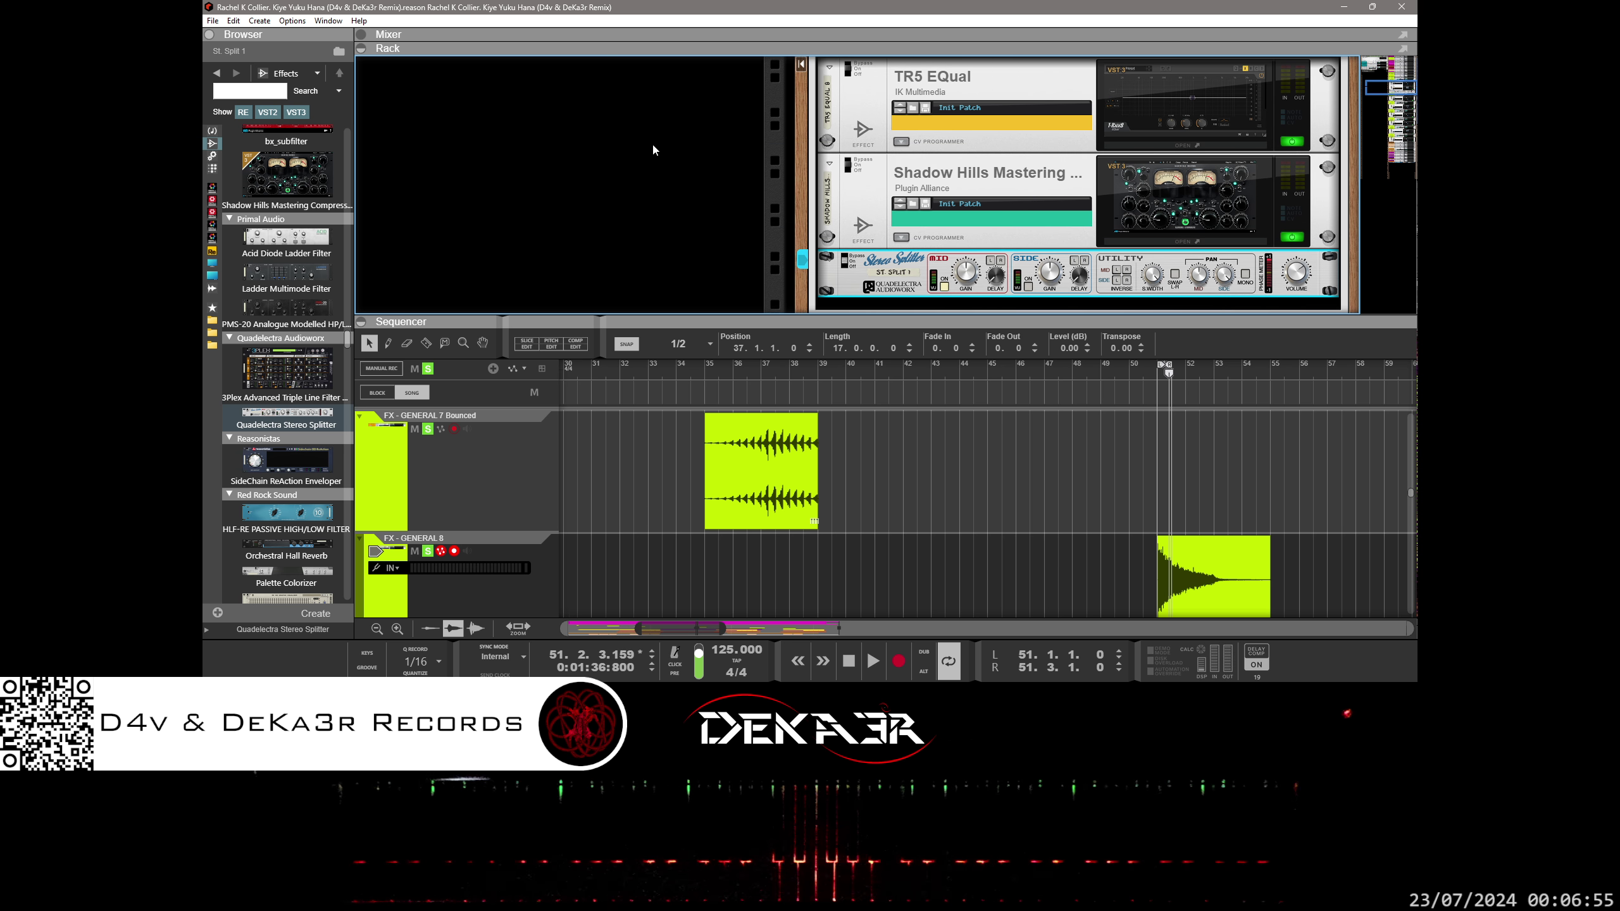
{"action": "scroll", "coordinate": [969, 192], "scroll_direction": "up", "scroll_amount": 2}
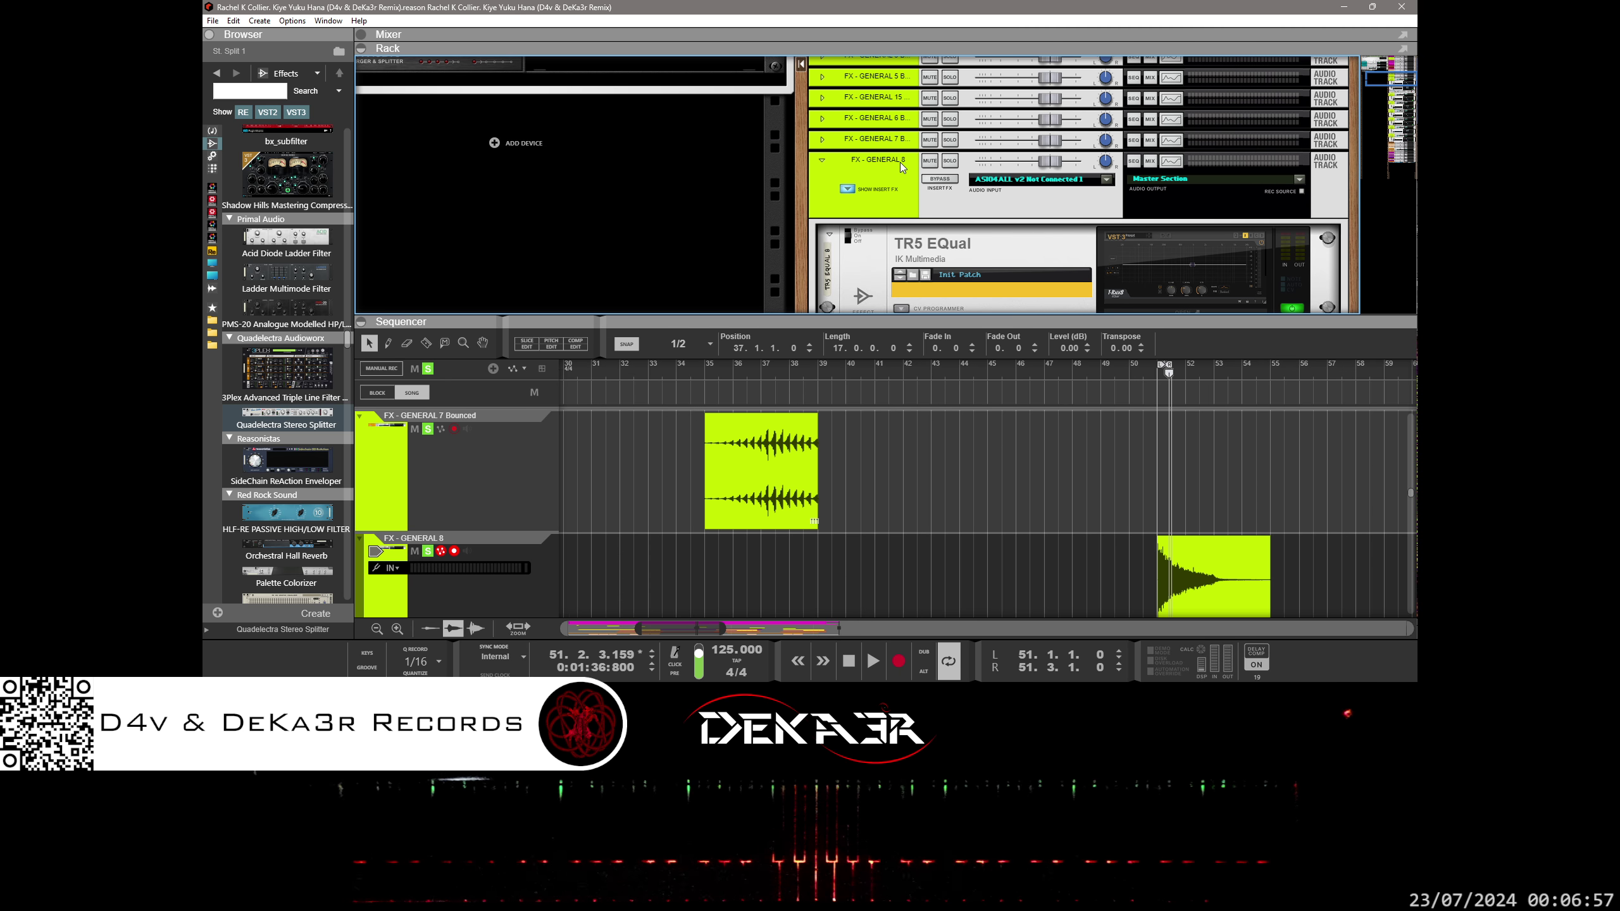
{"action": "double_click", "coordinate": [902, 167]}
{"action": "right_click", "coordinate": [898, 160]}
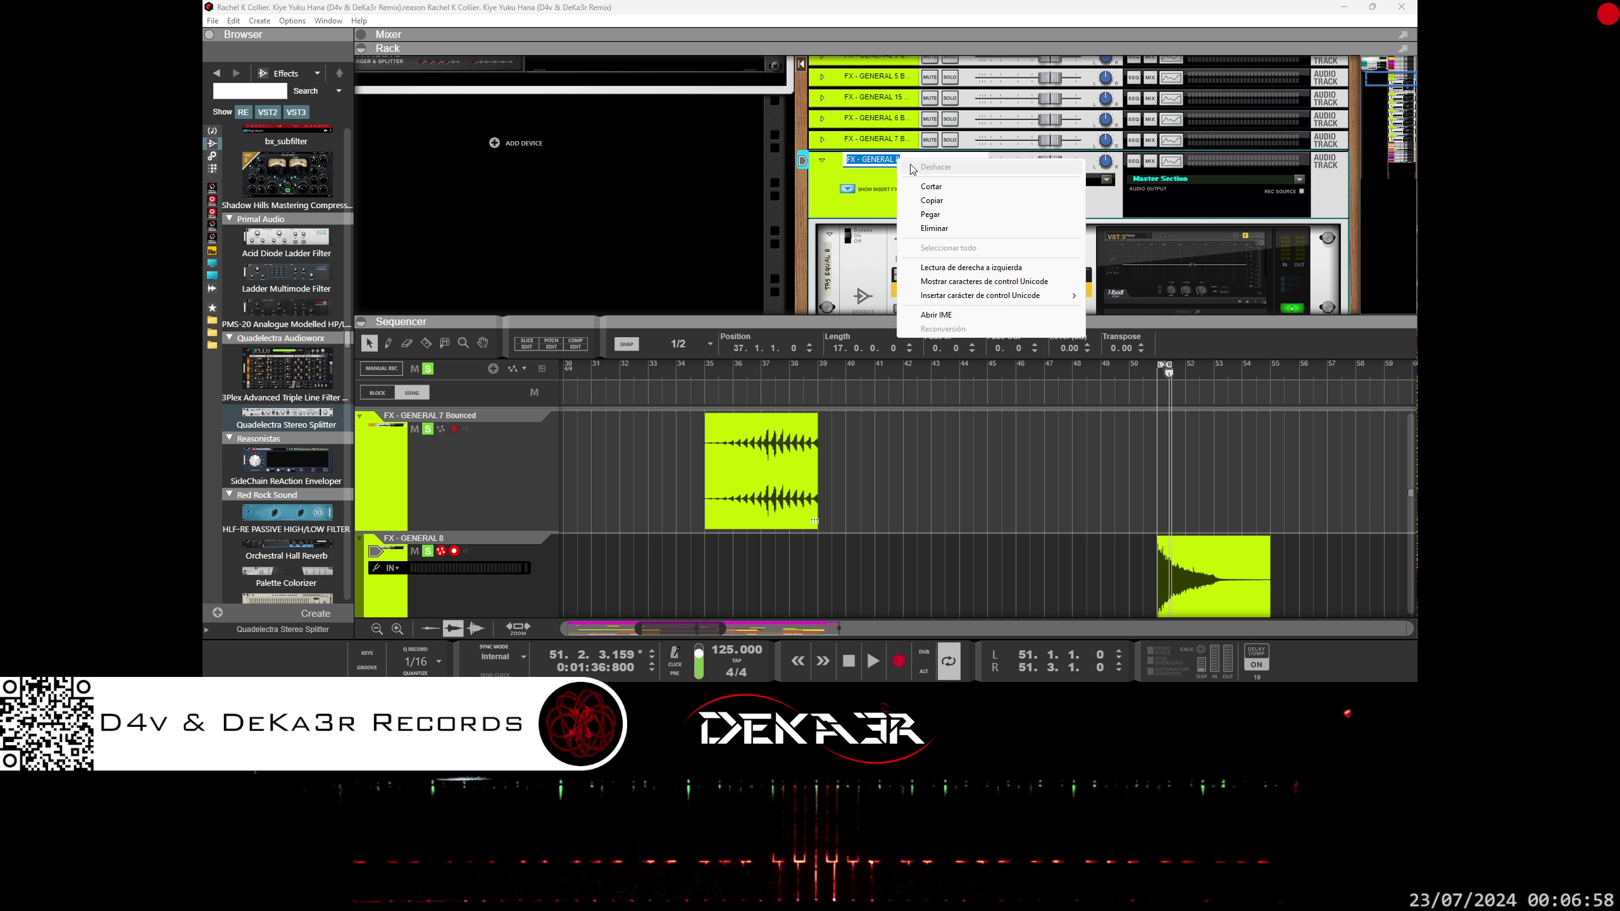
{"action": "left_click", "coordinate": [933, 202]}
{"action": "left_click_drag", "start_coordinate": [960, 326], "coordinate": [959, 431]}
- Select the TR5 EQual, Shadow Hills compressor and Stereo Splitter in FX - GENERAL 8's inserts and combine them into a Combinator
{"action": "scroll", "coordinate": [980, 362], "scroll_direction": "down", "scroll_amount": 2}
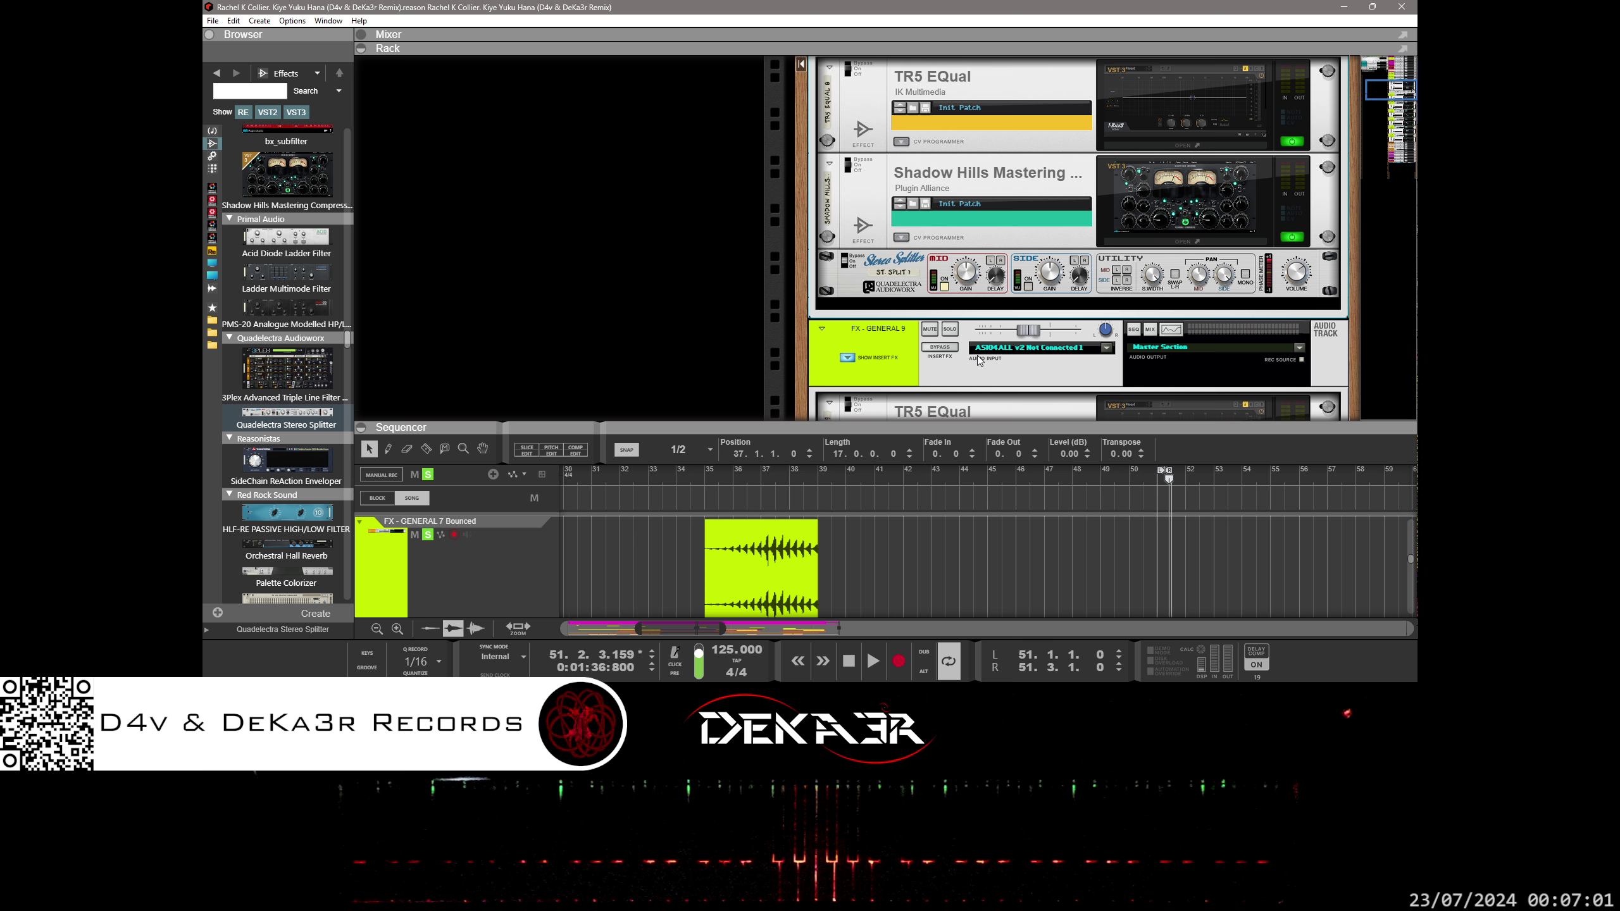
{"action": "scroll", "coordinate": [979, 362], "scroll_direction": "up", "scroll_amount": 2}
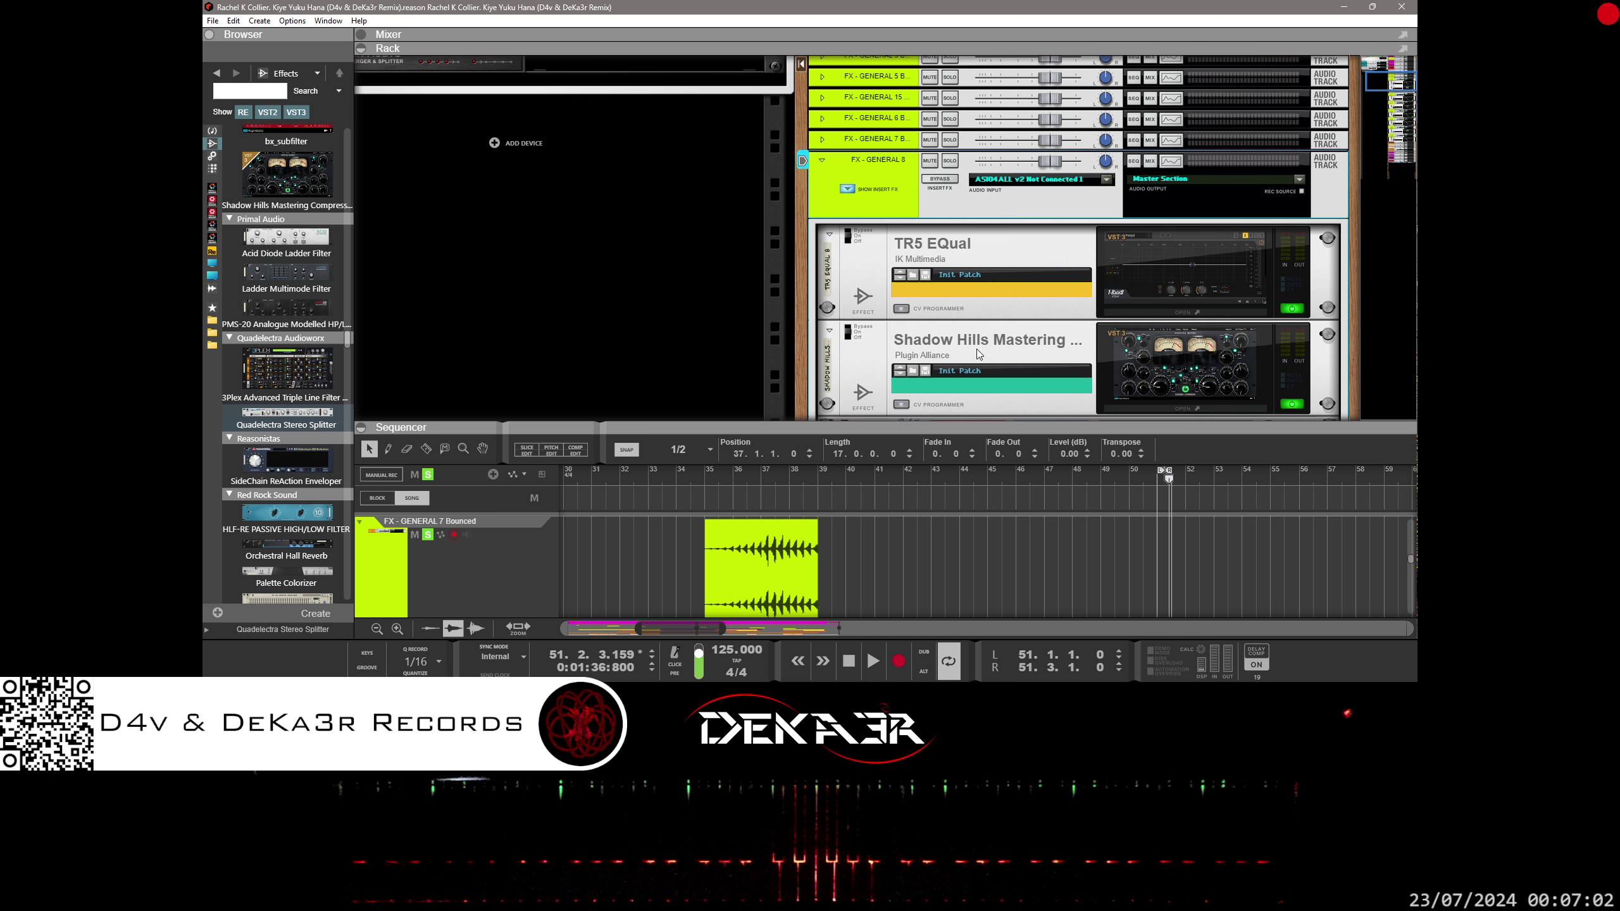
{"action": "left_click", "coordinate": [891, 267]}
{"action": "scroll", "coordinate": [893, 217], "scroll_direction": "down", "scroll_amount": 1}
{"action": "left_click", "coordinate": [845, 362], "text": "shift"}
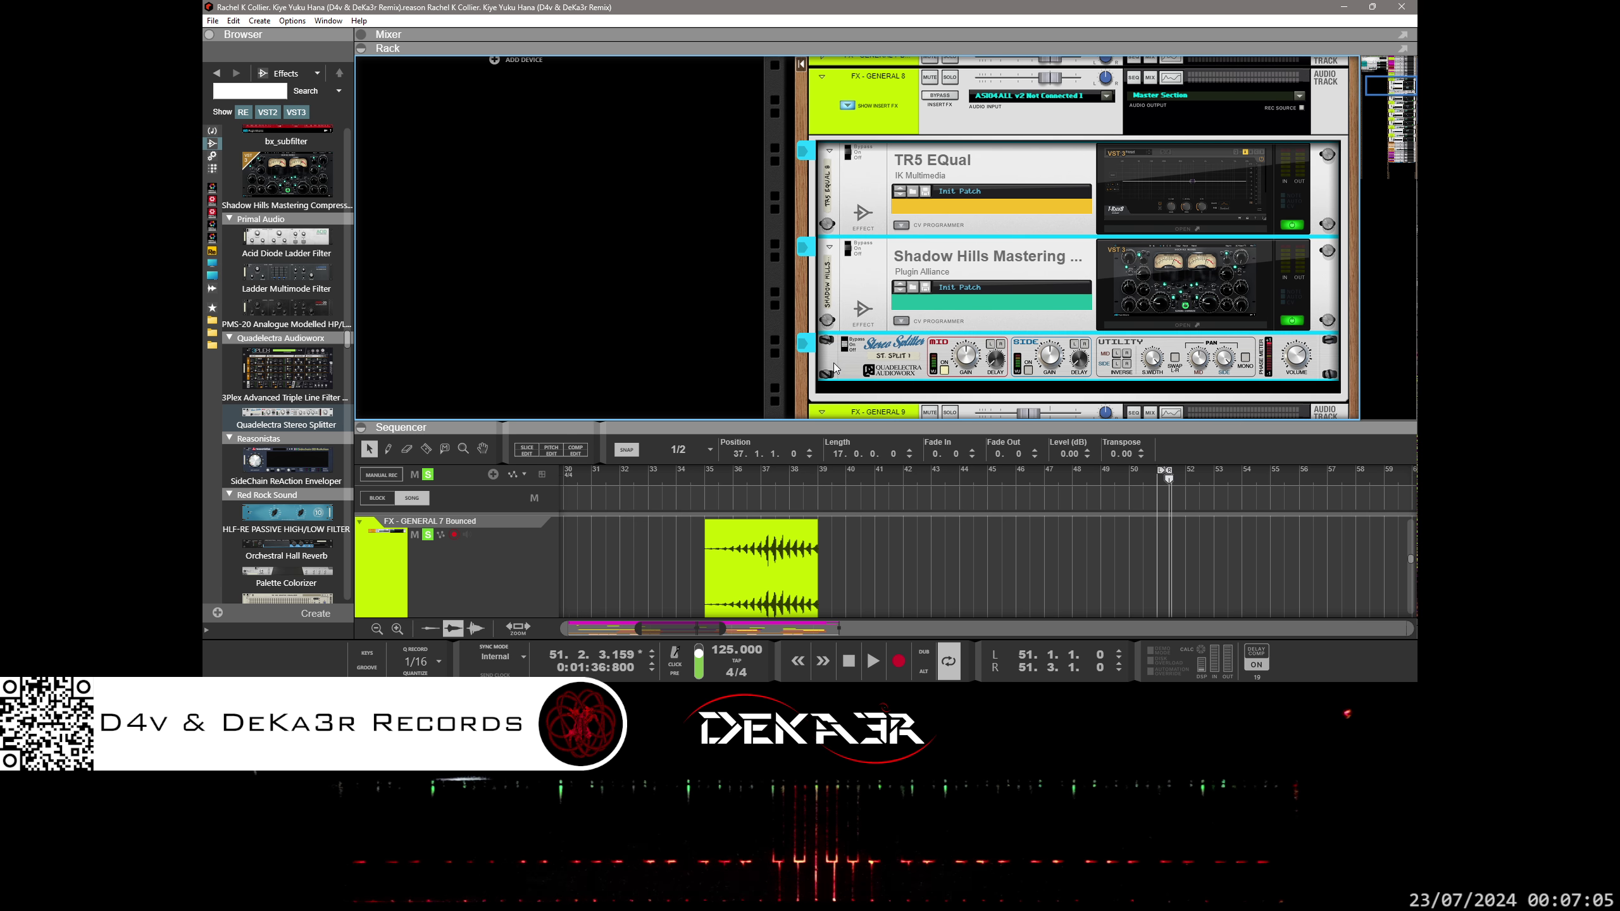
{"action": "left_click_drag", "start_coordinate": [845, 363], "coordinate": [837, 380]}
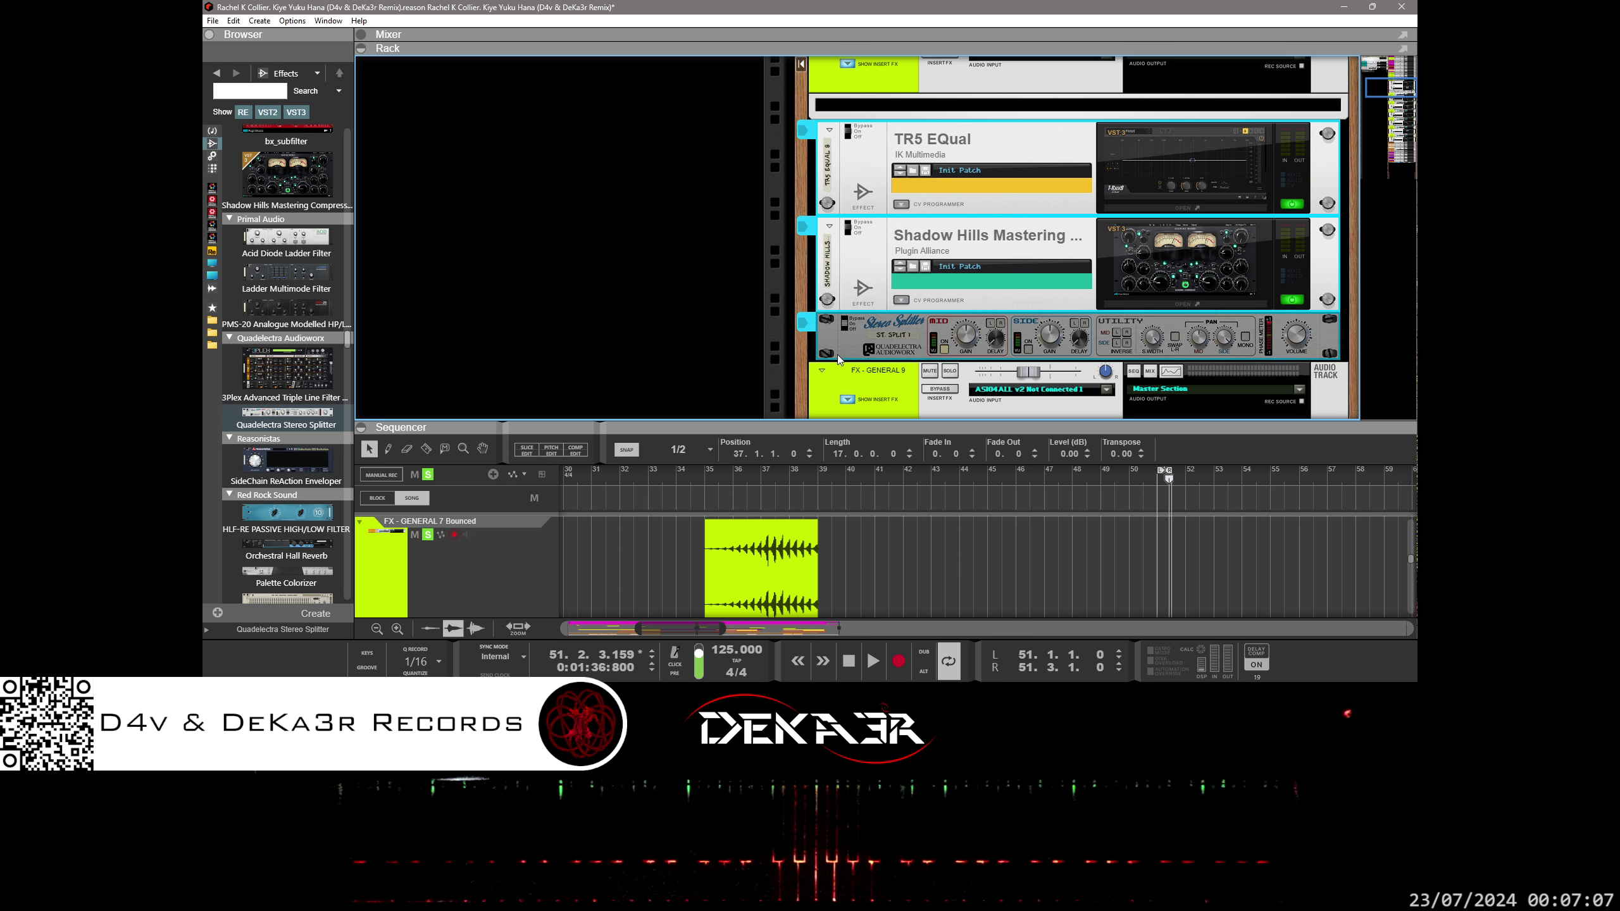
{"action": "right_click", "coordinate": [885, 159]}
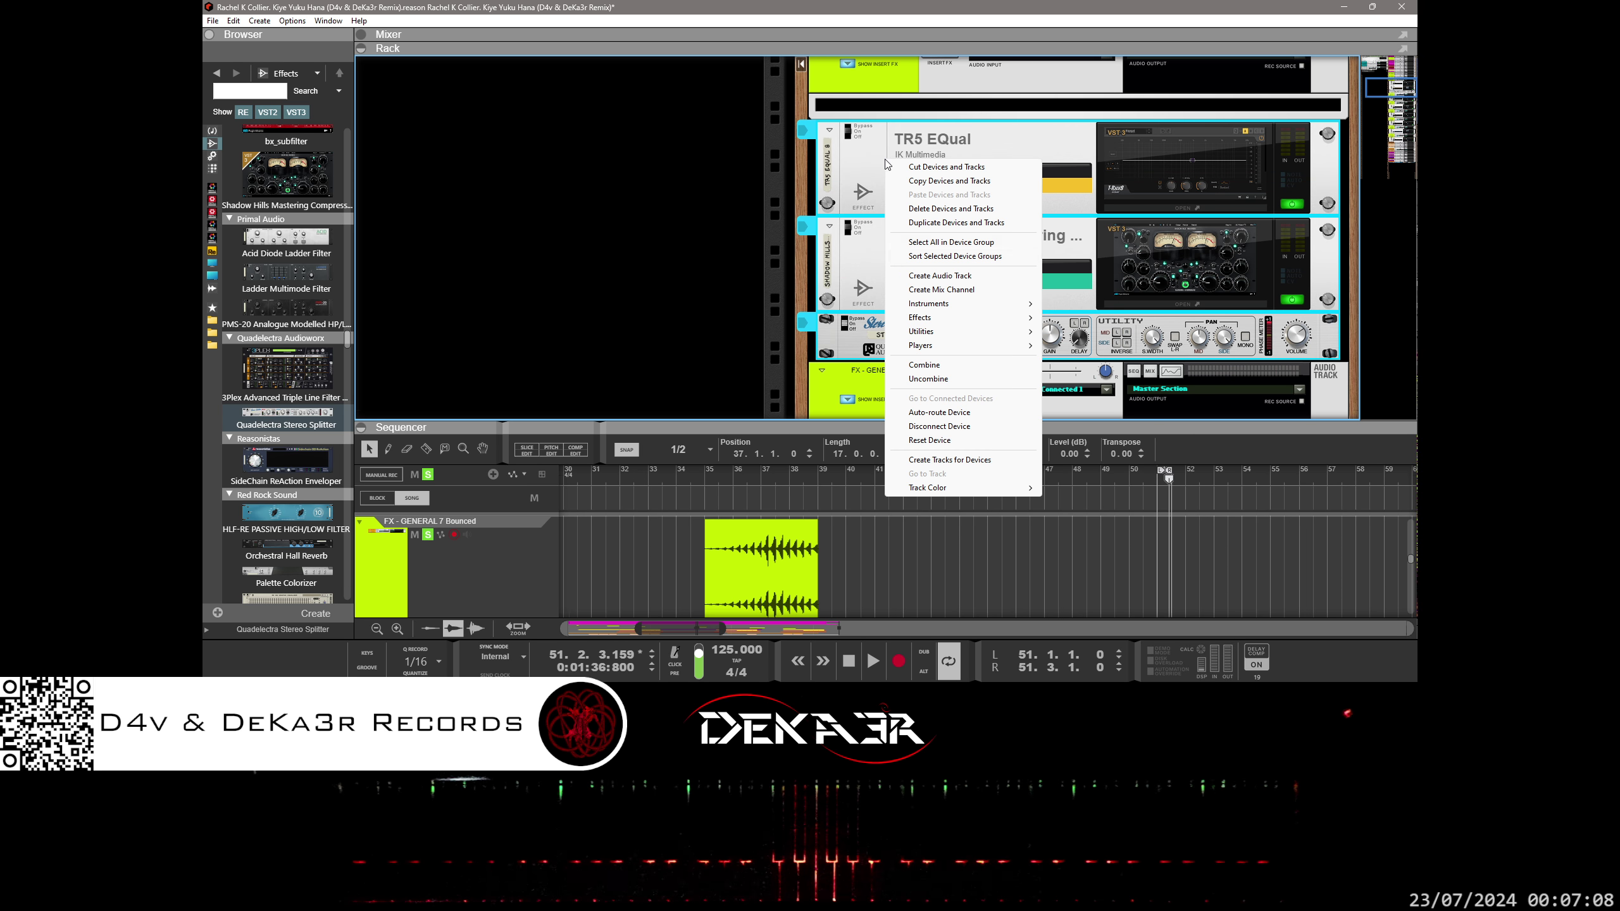
{"action": "left_click", "coordinate": [928, 365]}
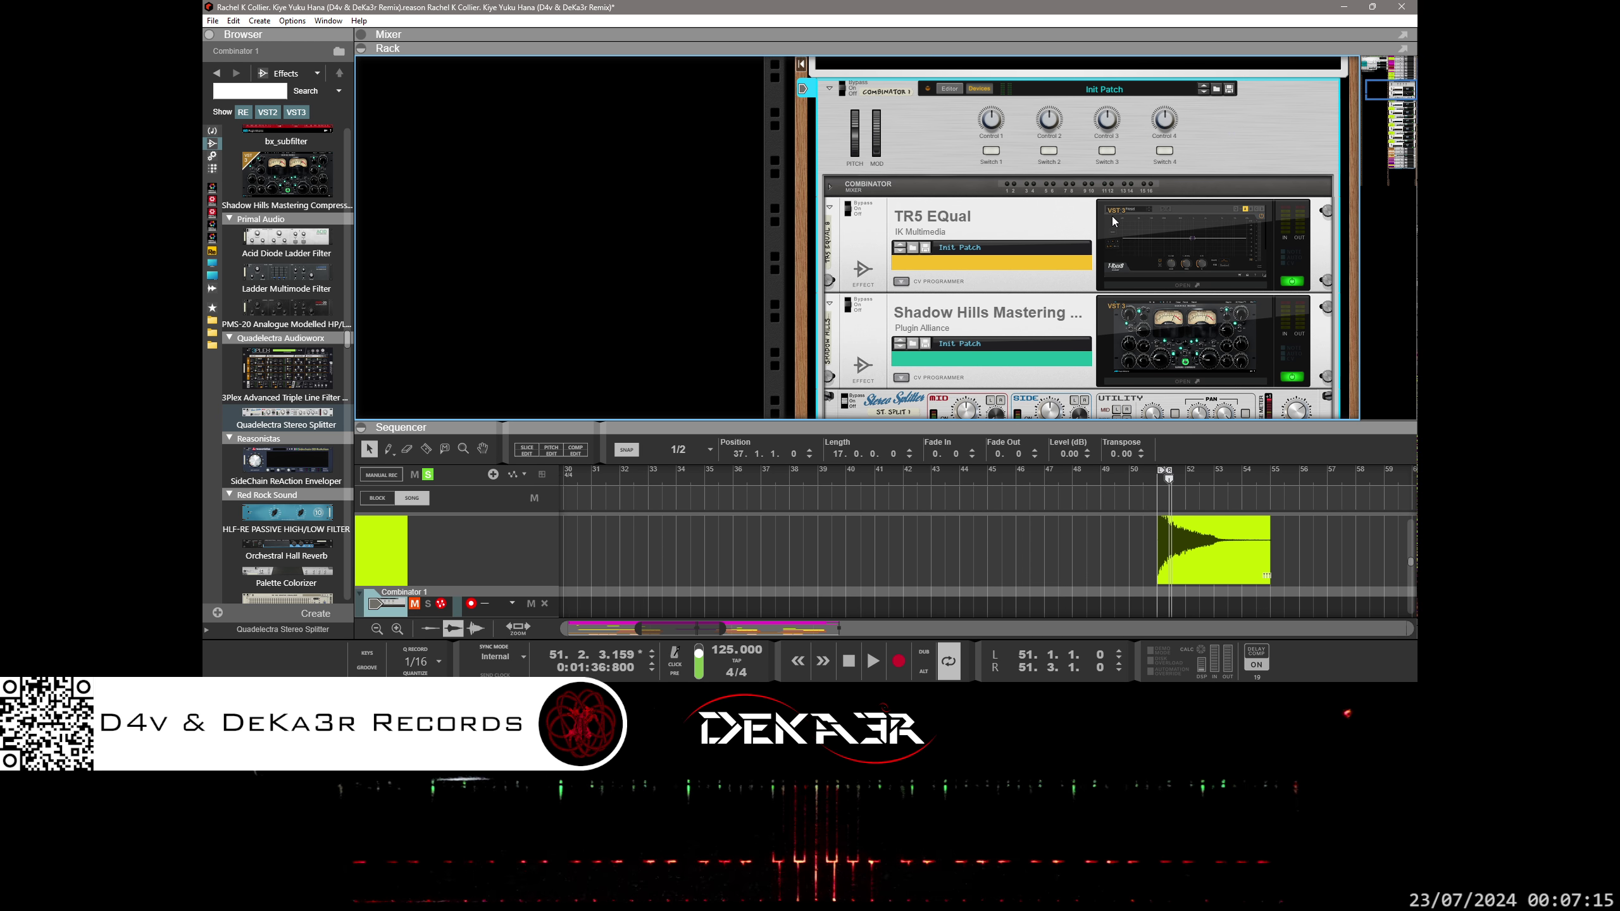
- Save the new Combinator patch as FX - GENERAL 8 in the remix project folder, using the copied track name
{"action": "right_click", "coordinate": [1059, 219]}
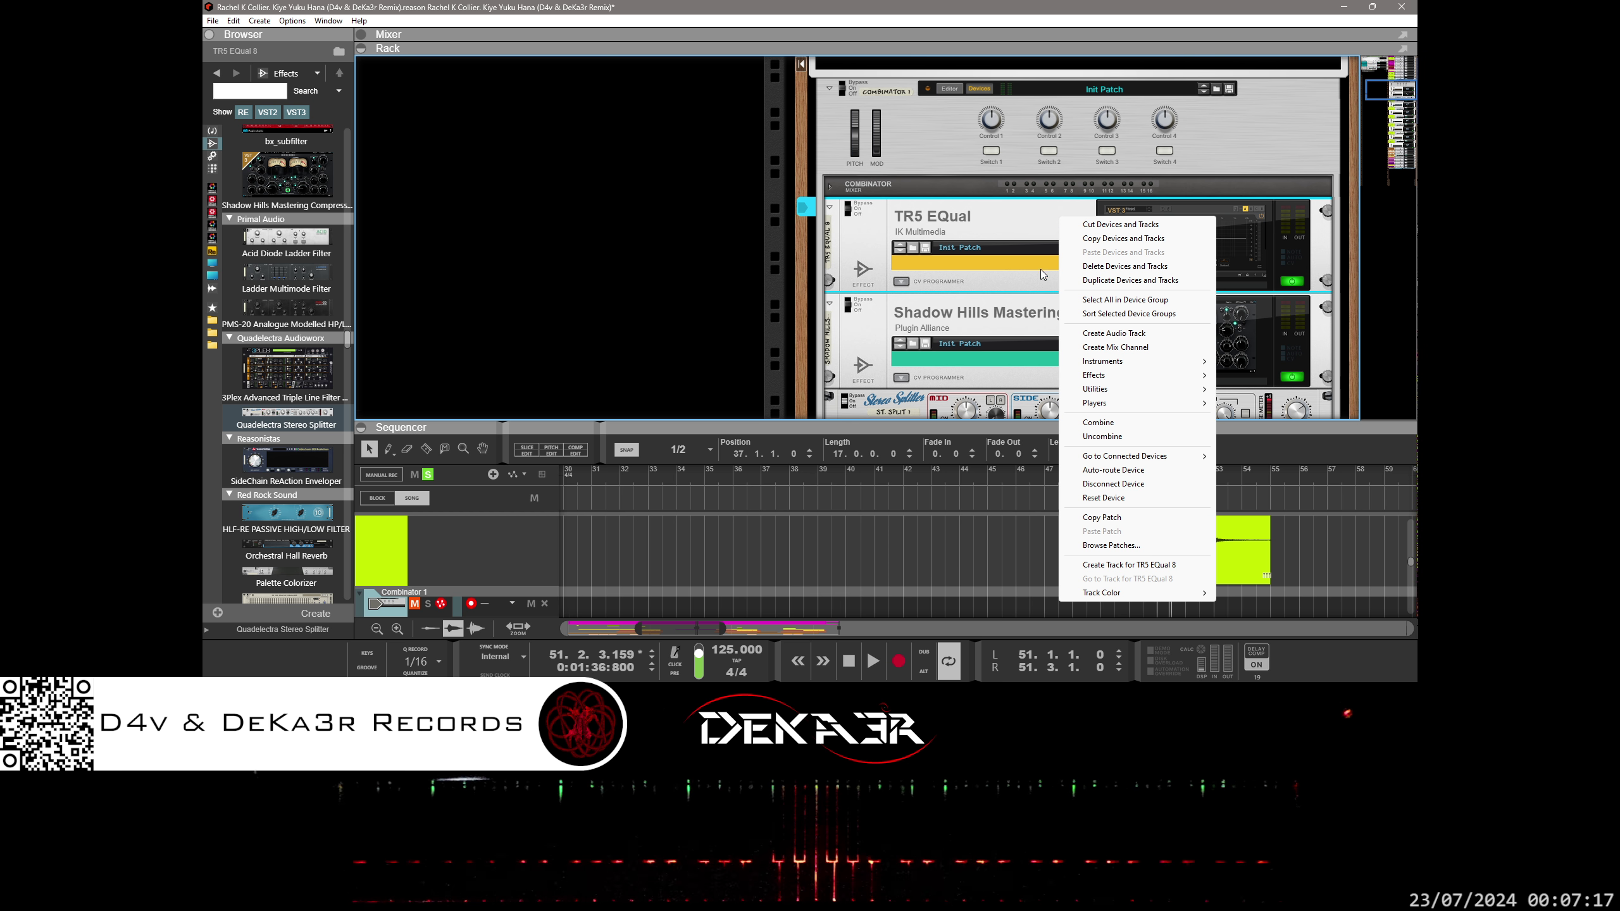
{"action": "left_click", "coordinate": [1011, 228]}
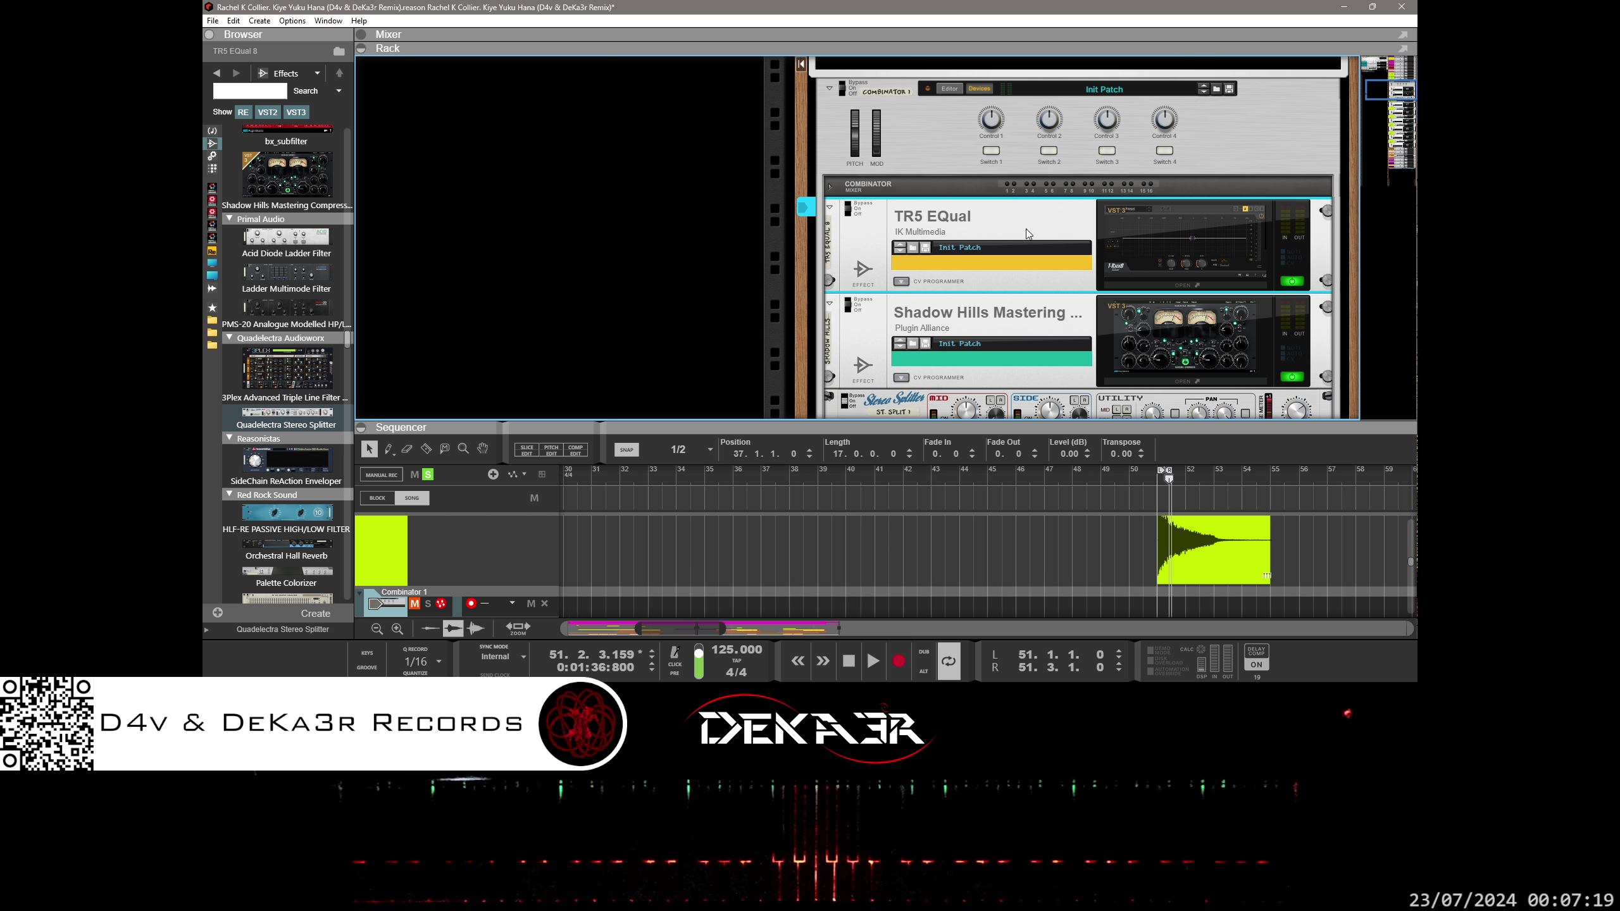
{"action": "left_click", "coordinate": [1230, 88]}
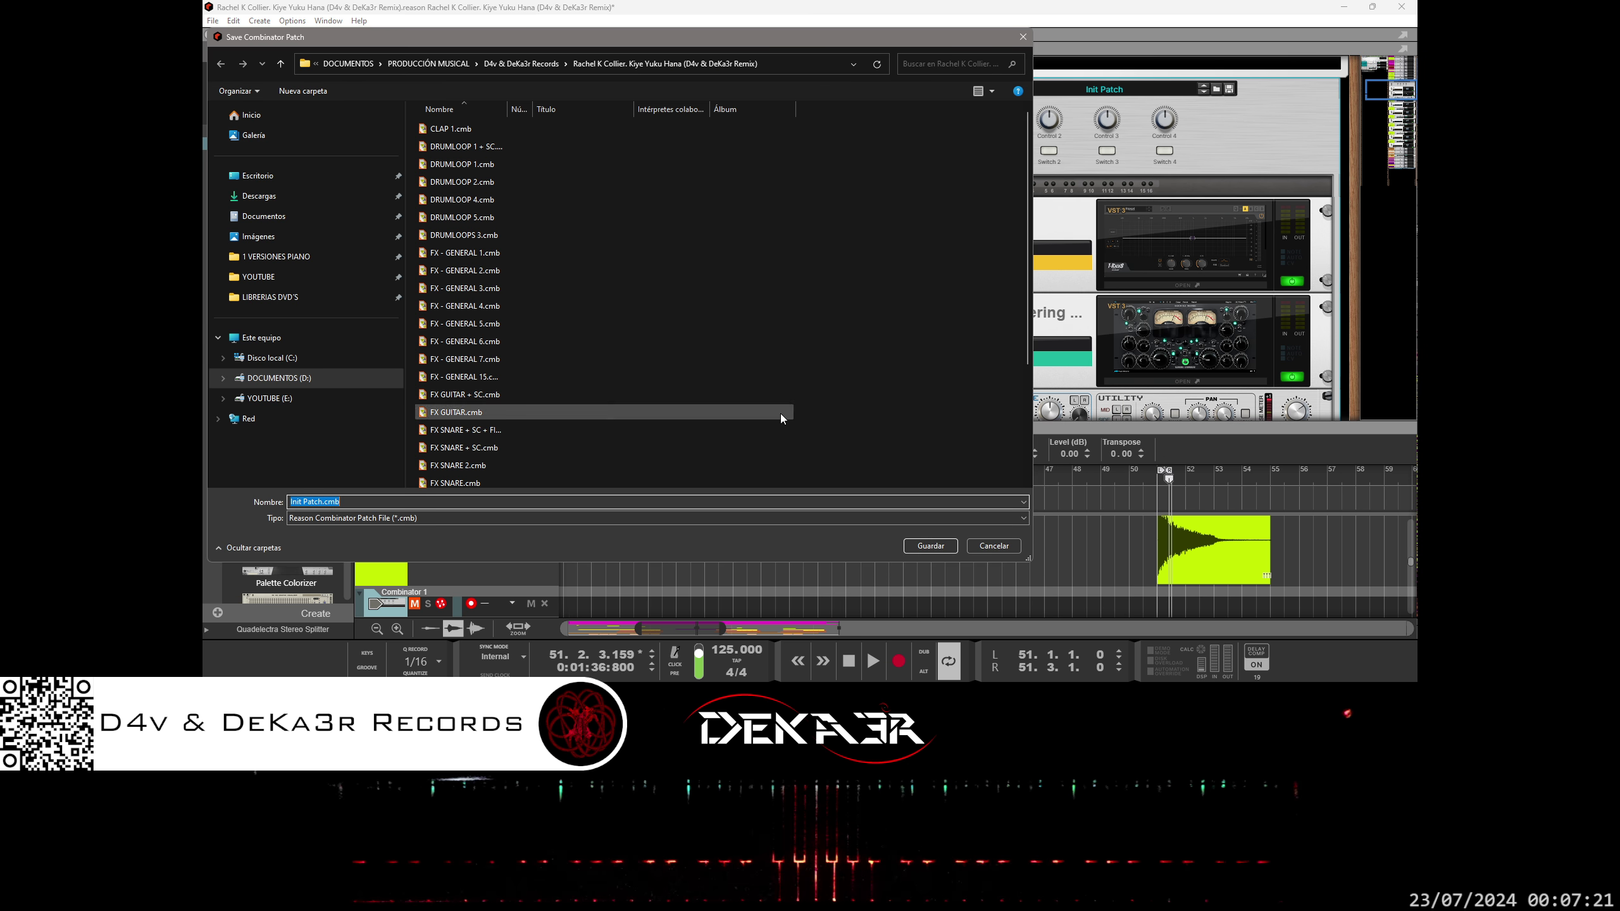
{"action": "right_click", "coordinate": [664, 505]}
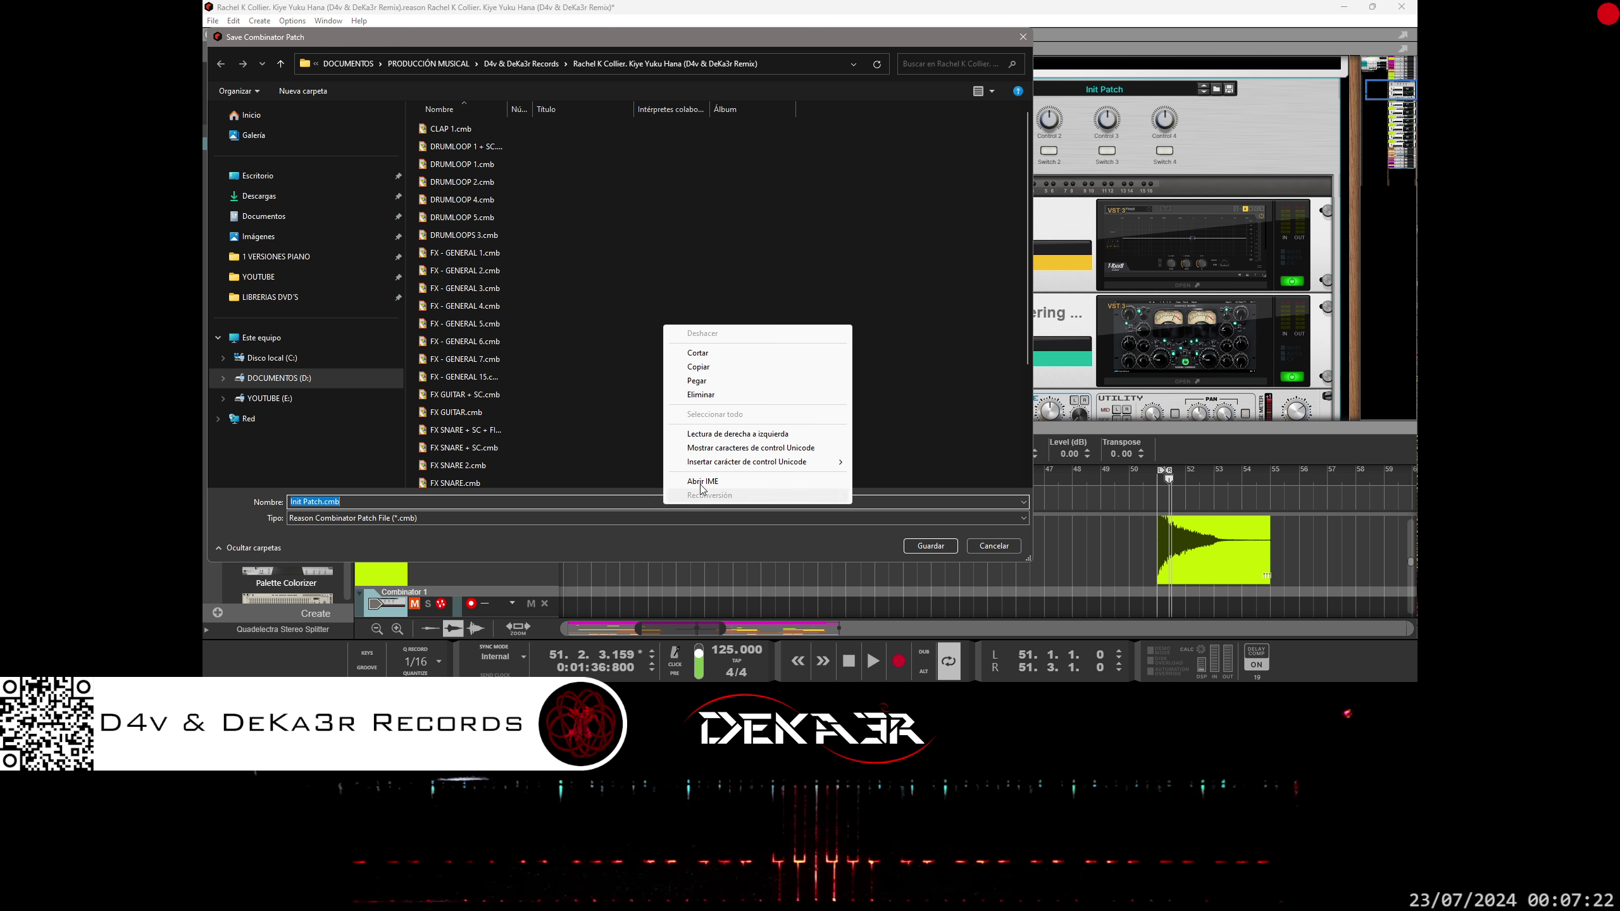
{"action": "left_click", "coordinate": [744, 389]}
{"action": "left_click", "coordinate": [930, 546]}
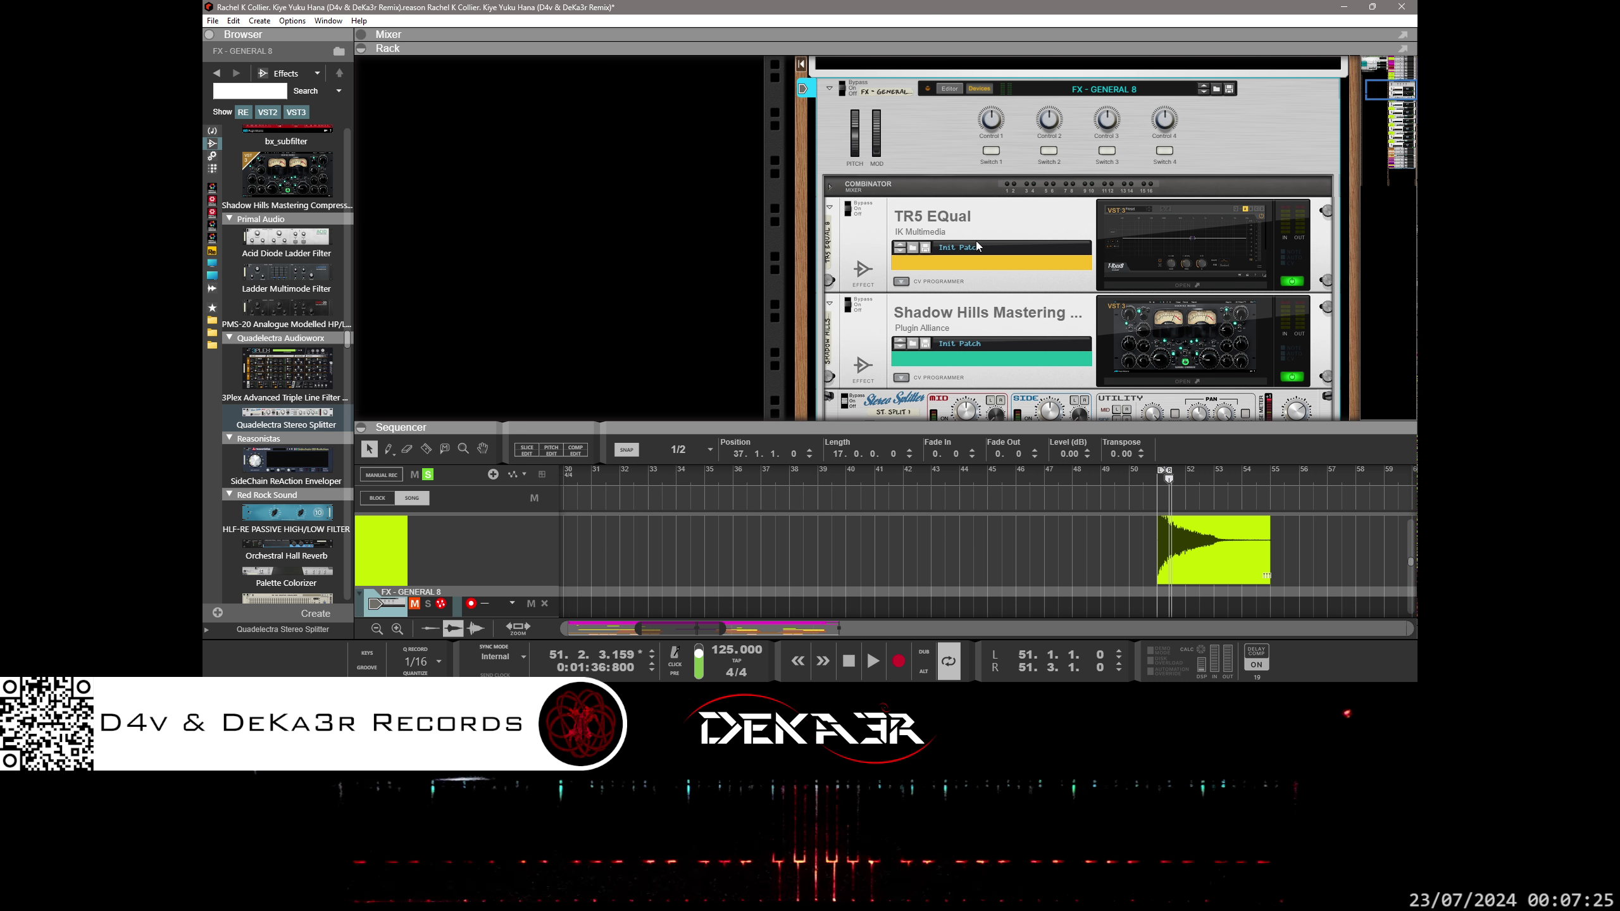
- Enlarge the sequencer area and bounce the FX - GENERAL 8 clip at bar 51 to a new audio track
{"action": "left_click_drag", "start_coordinate": [903, 424], "coordinate": [960, 406]}
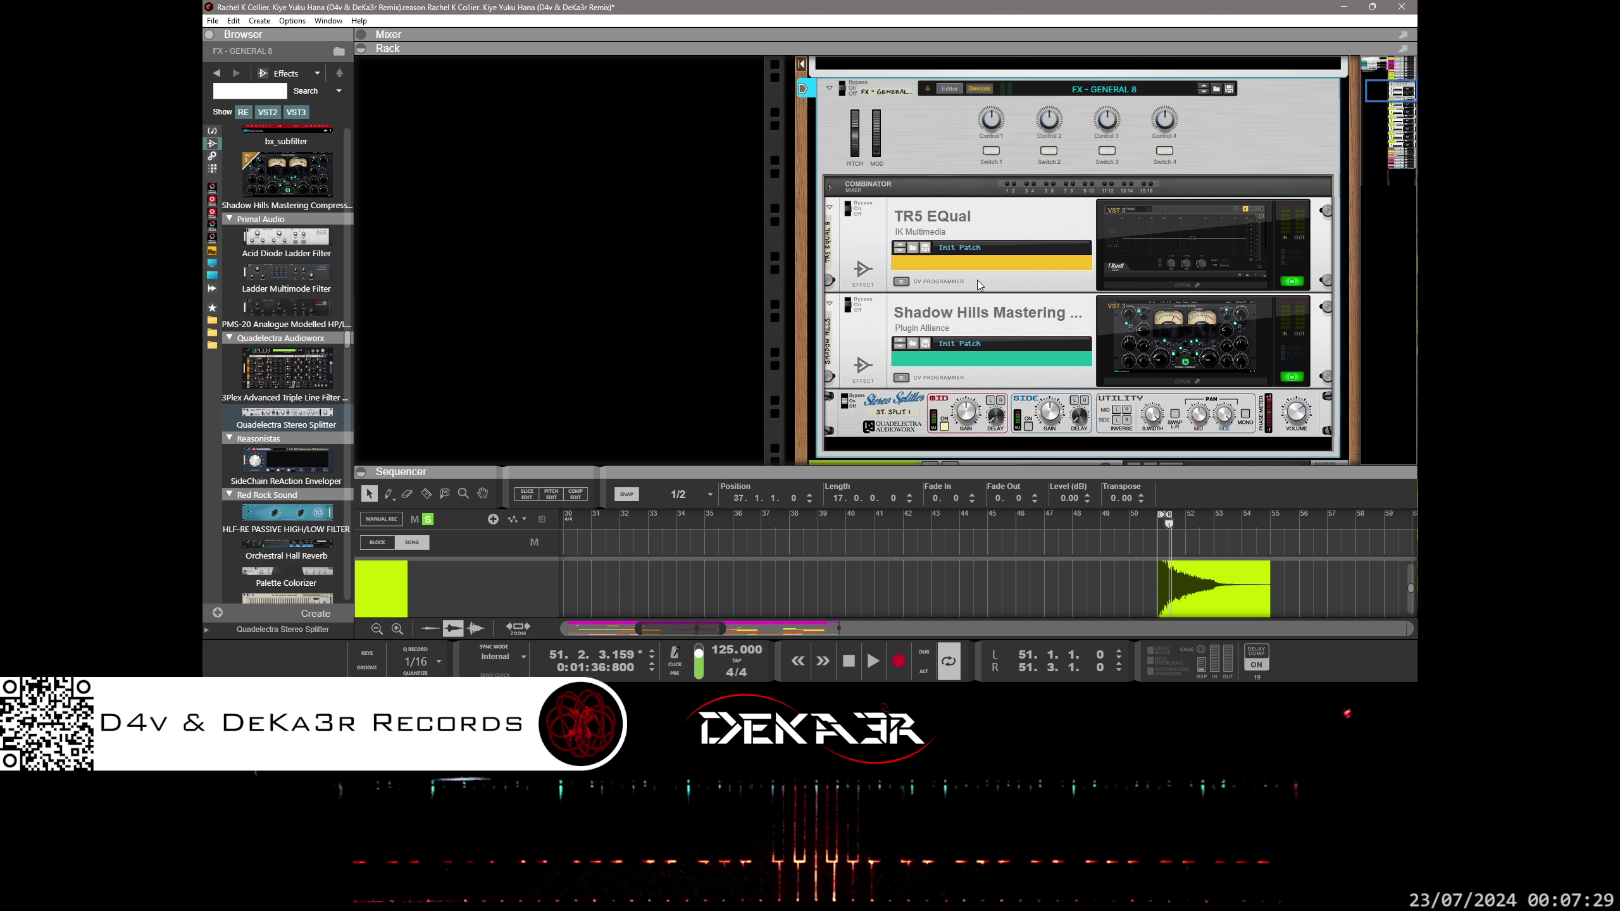
{"action": "scroll", "coordinate": [978, 281], "scroll_direction": "down", "scroll_amount": 2}
{"action": "scroll", "coordinate": [977, 280], "scroll_direction": "up", "scroll_amount": 4}
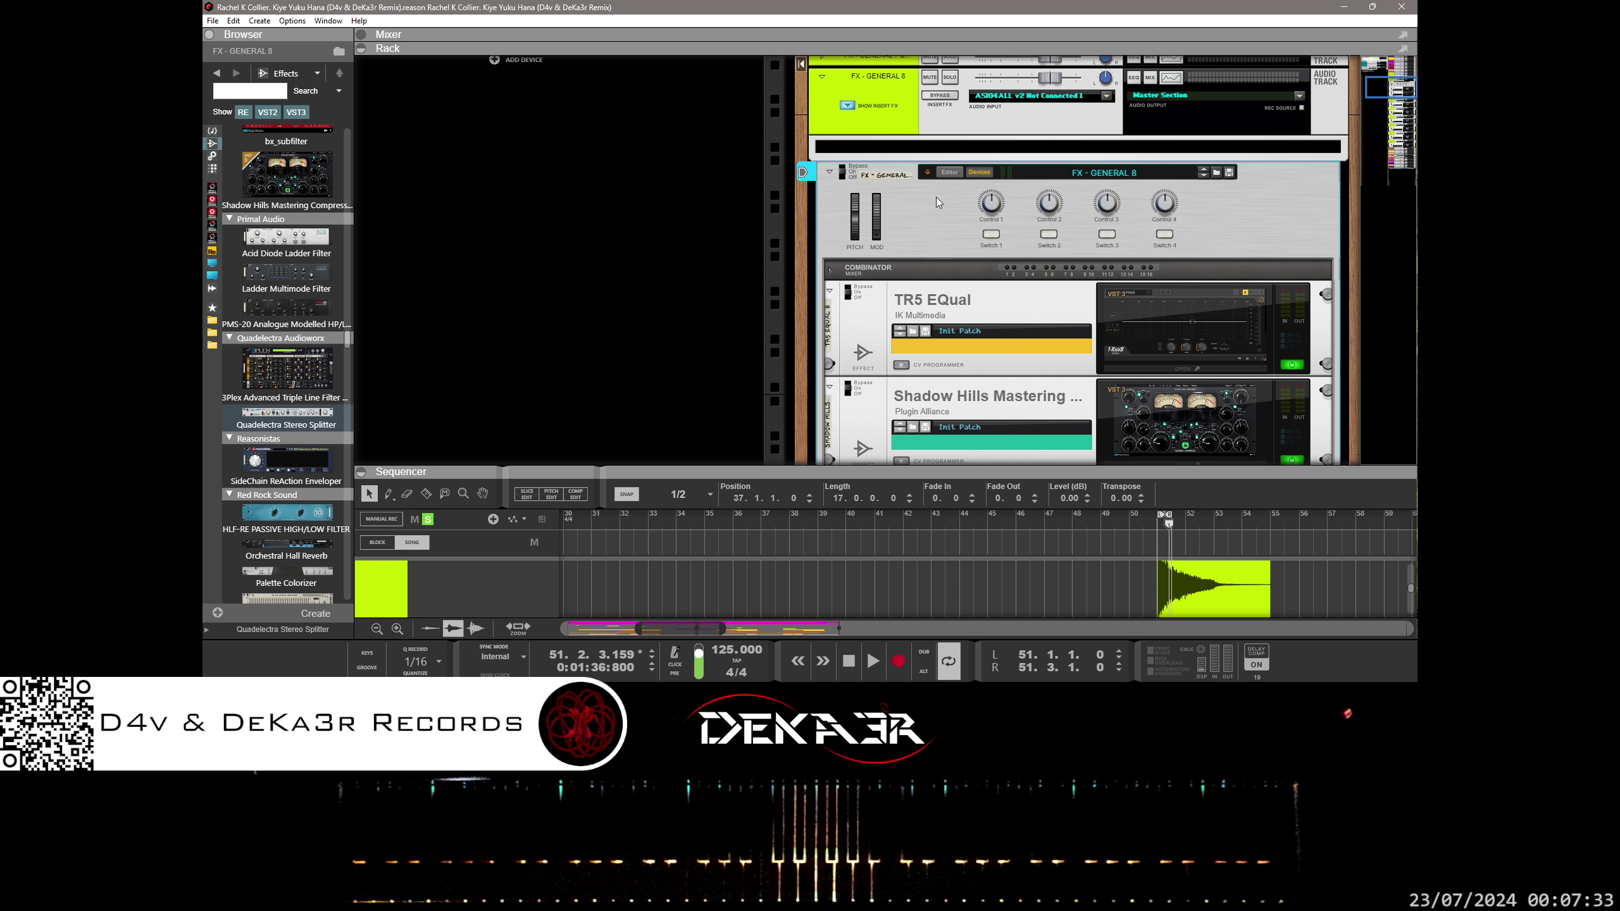
{"action": "left_click_drag", "start_coordinate": [895, 467], "coordinate": [899, 246]}
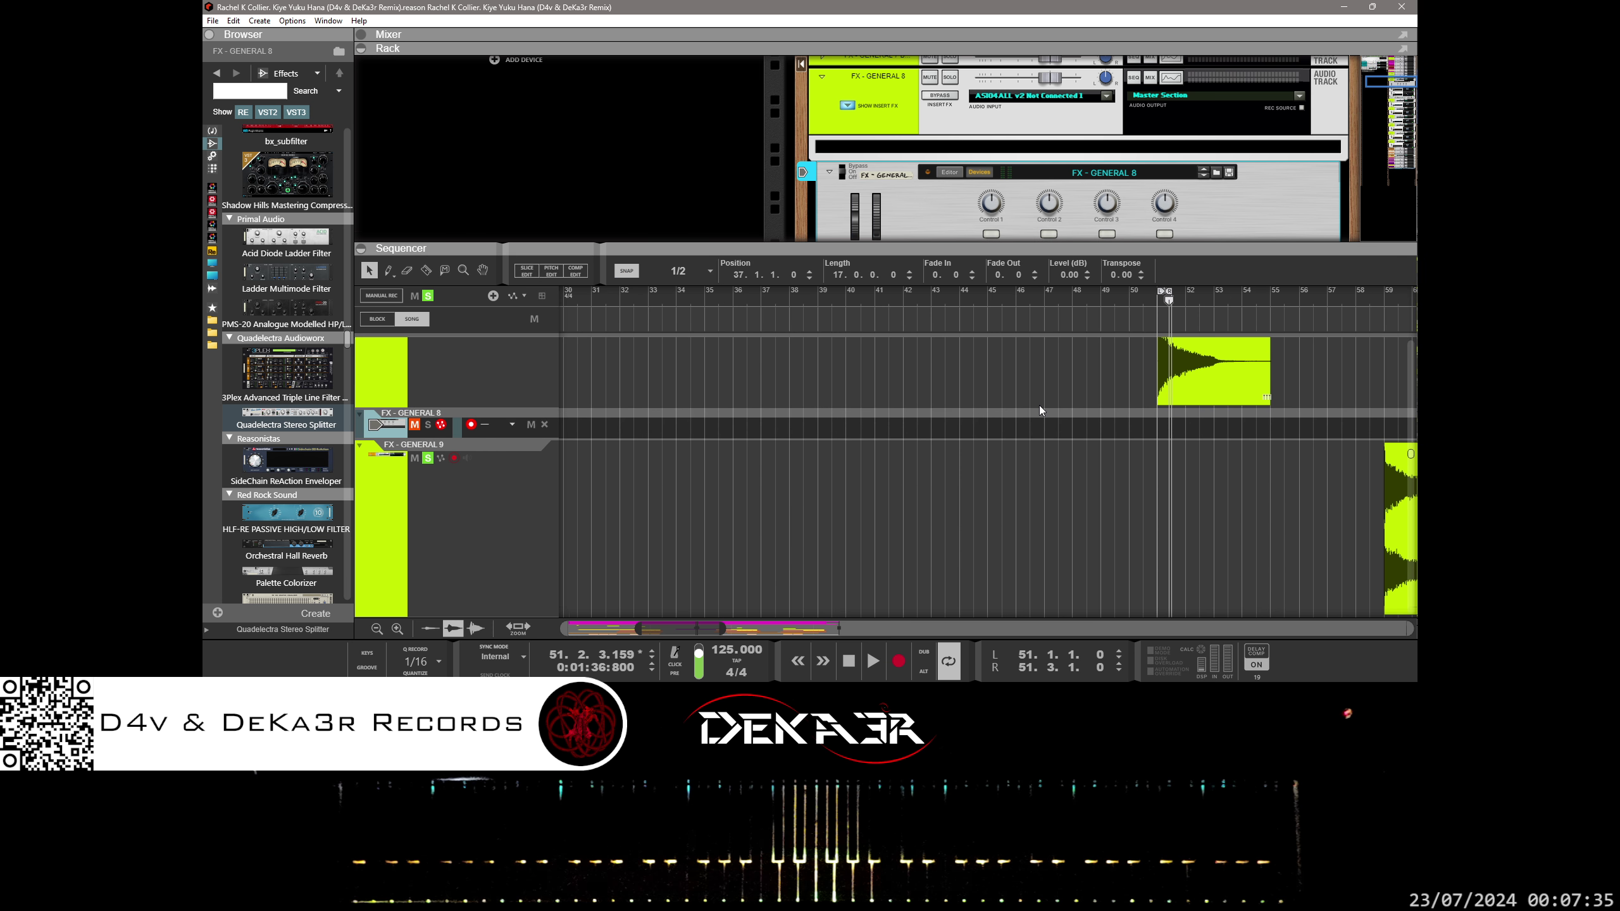
{"action": "scroll", "coordinate": [1040, 405], "scroll_direction": "up", "scroll_amount": 3}
{"action": "scroll", "coordinate": [1073, 431], "scroll_direction": "up", "scroll_amount": 2}
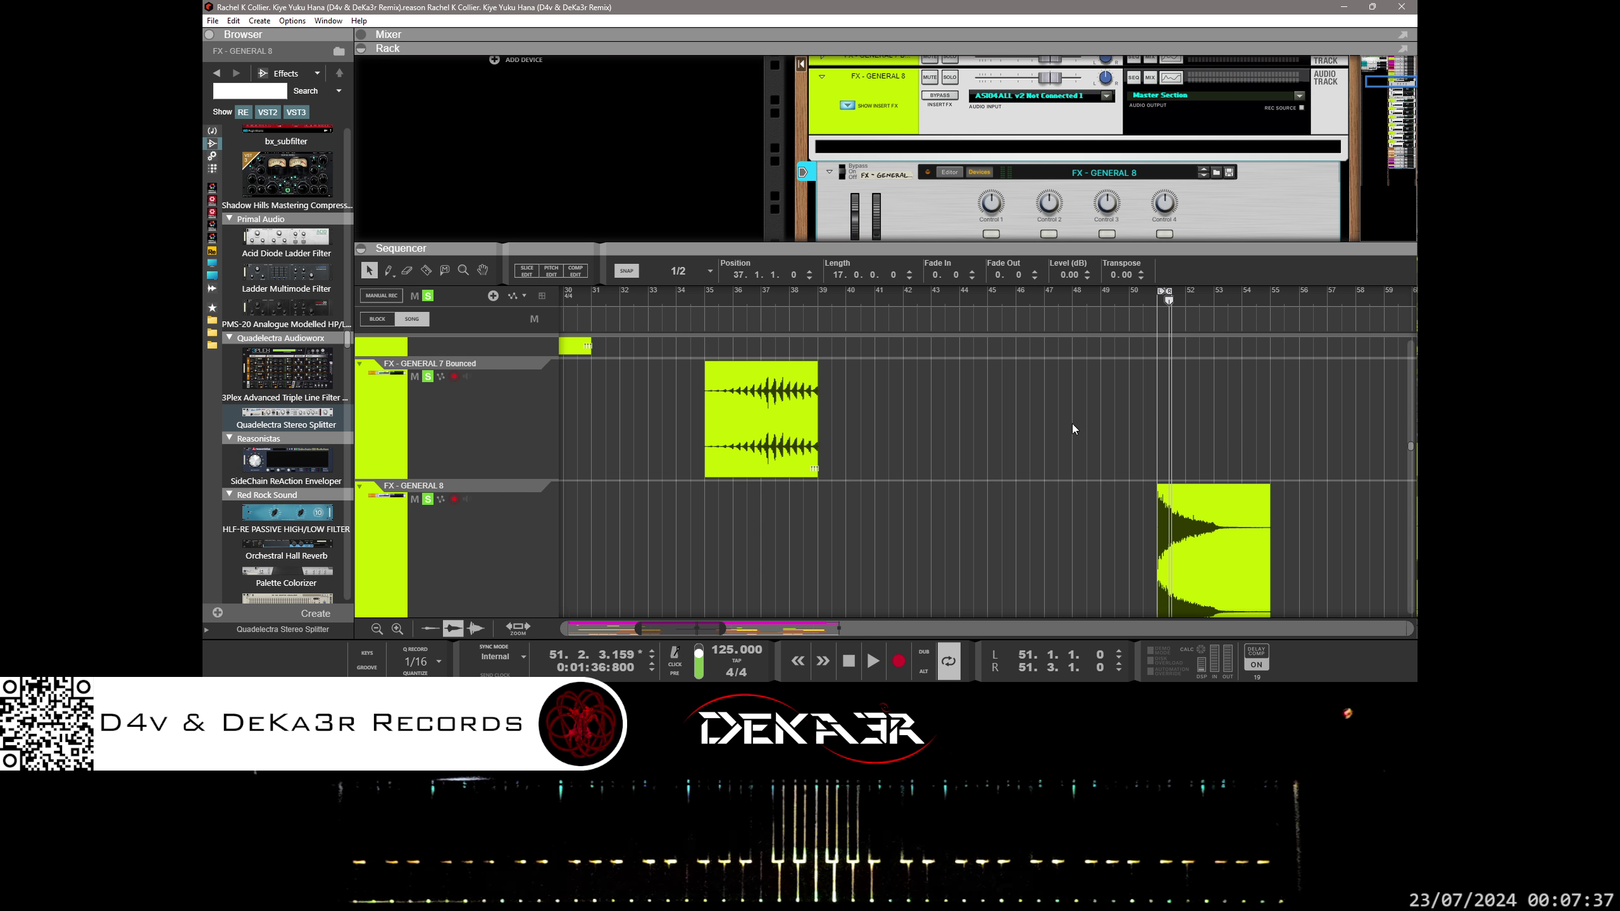
{"action": "scroll", "coordinate": [1072, 423], "scroll_direction": "down", "scroll_amount": 2}
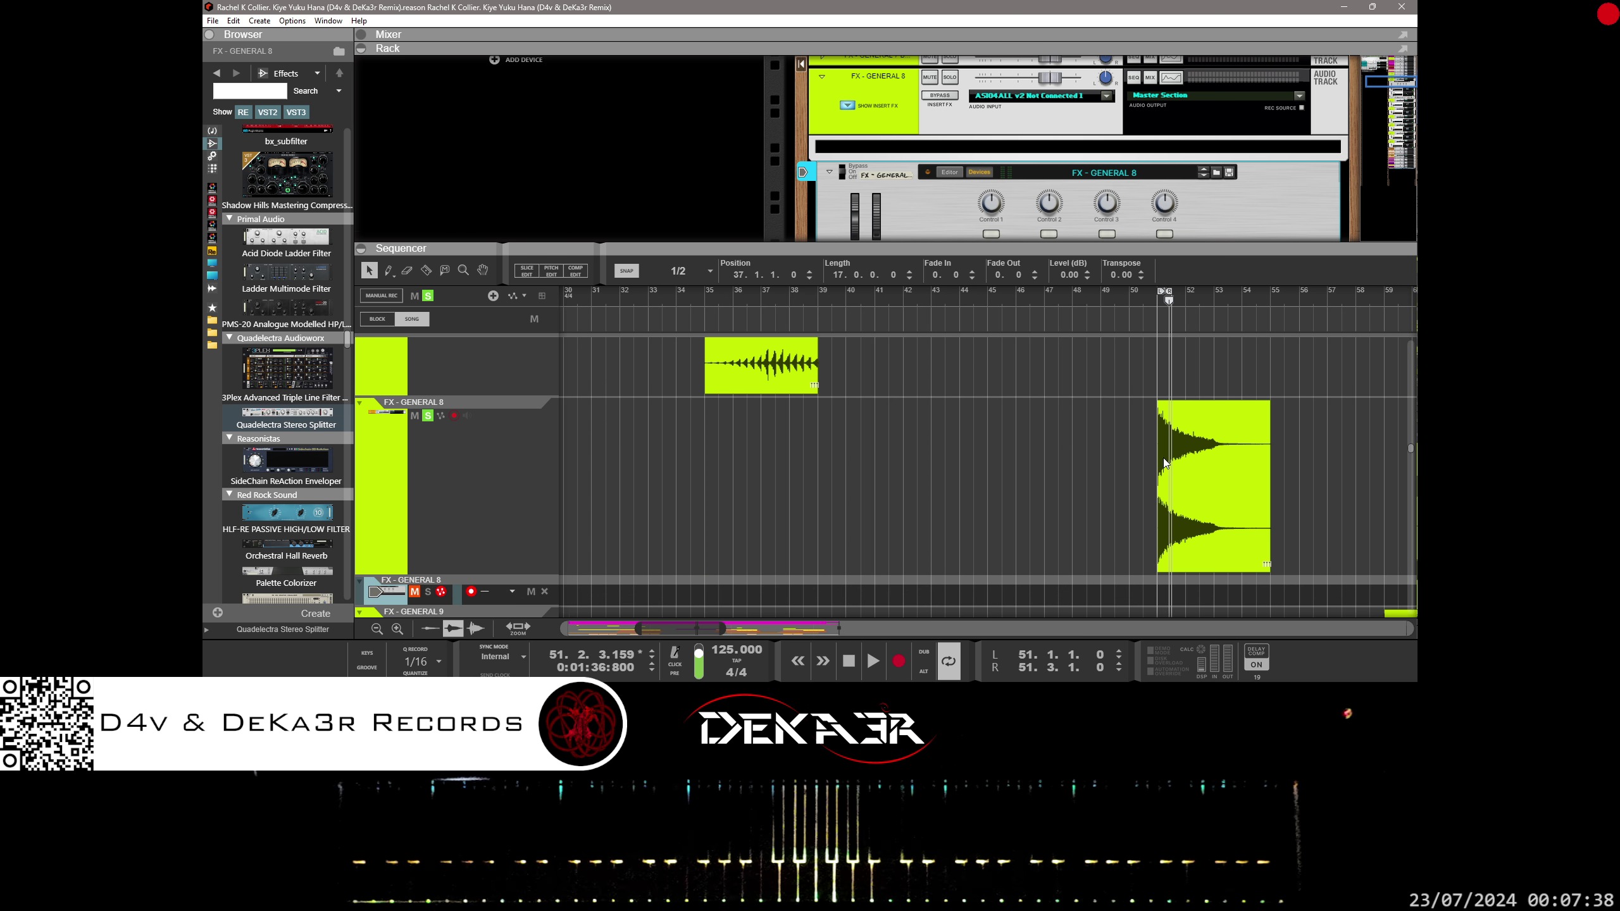
{"action": "right_click", "coordinate": [1198, 494]}
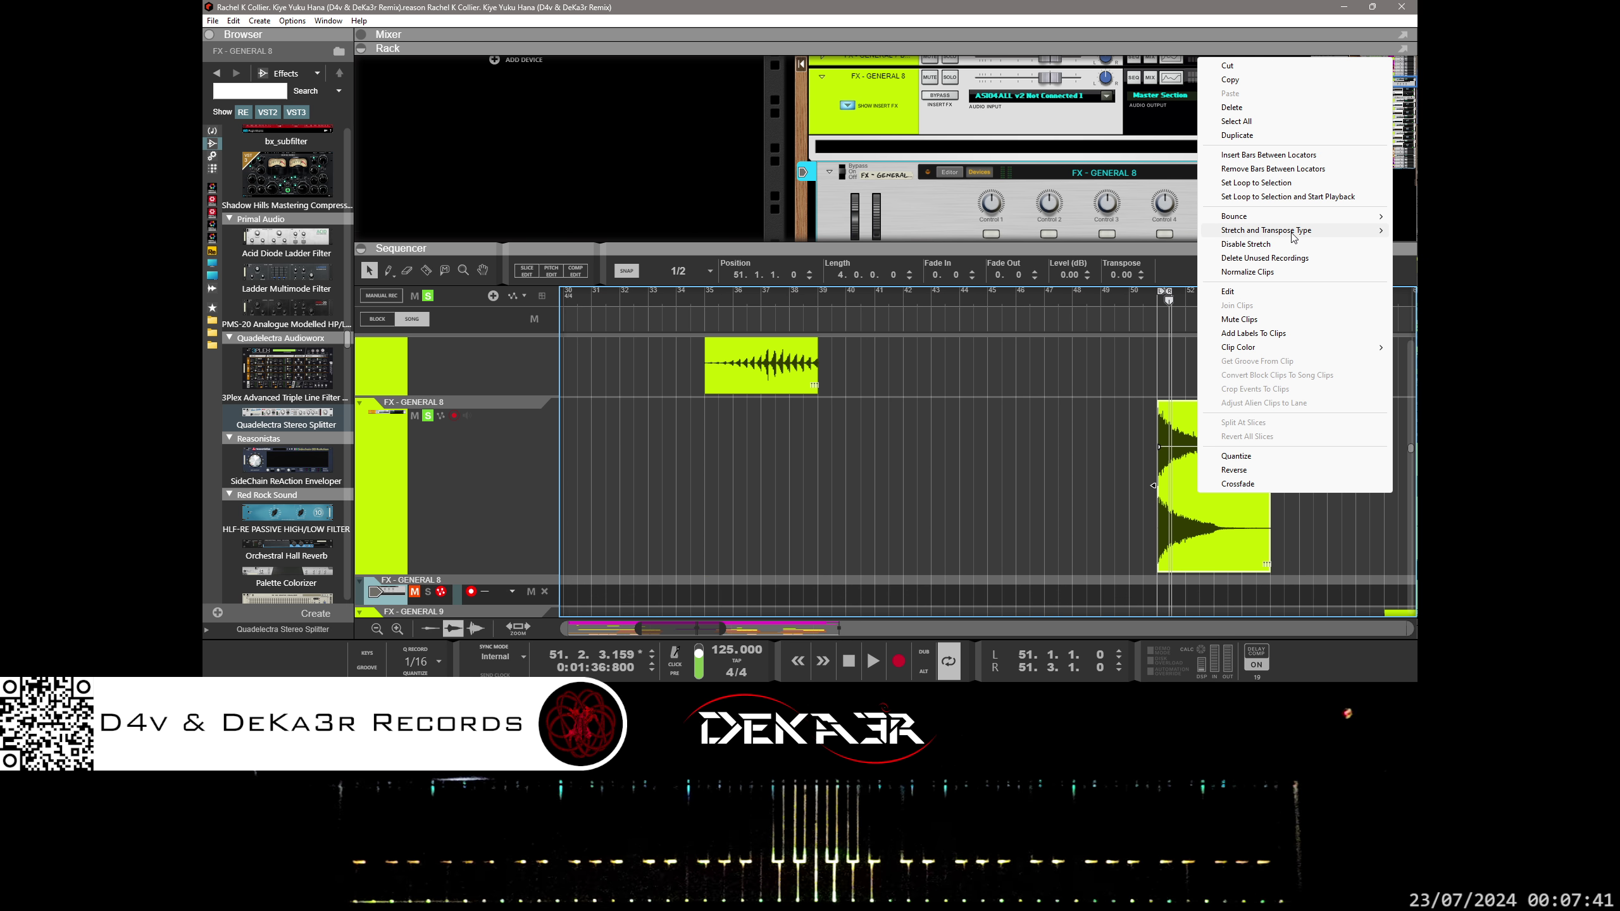
{"action": "left_click", "coordinate": [1180, 228]}
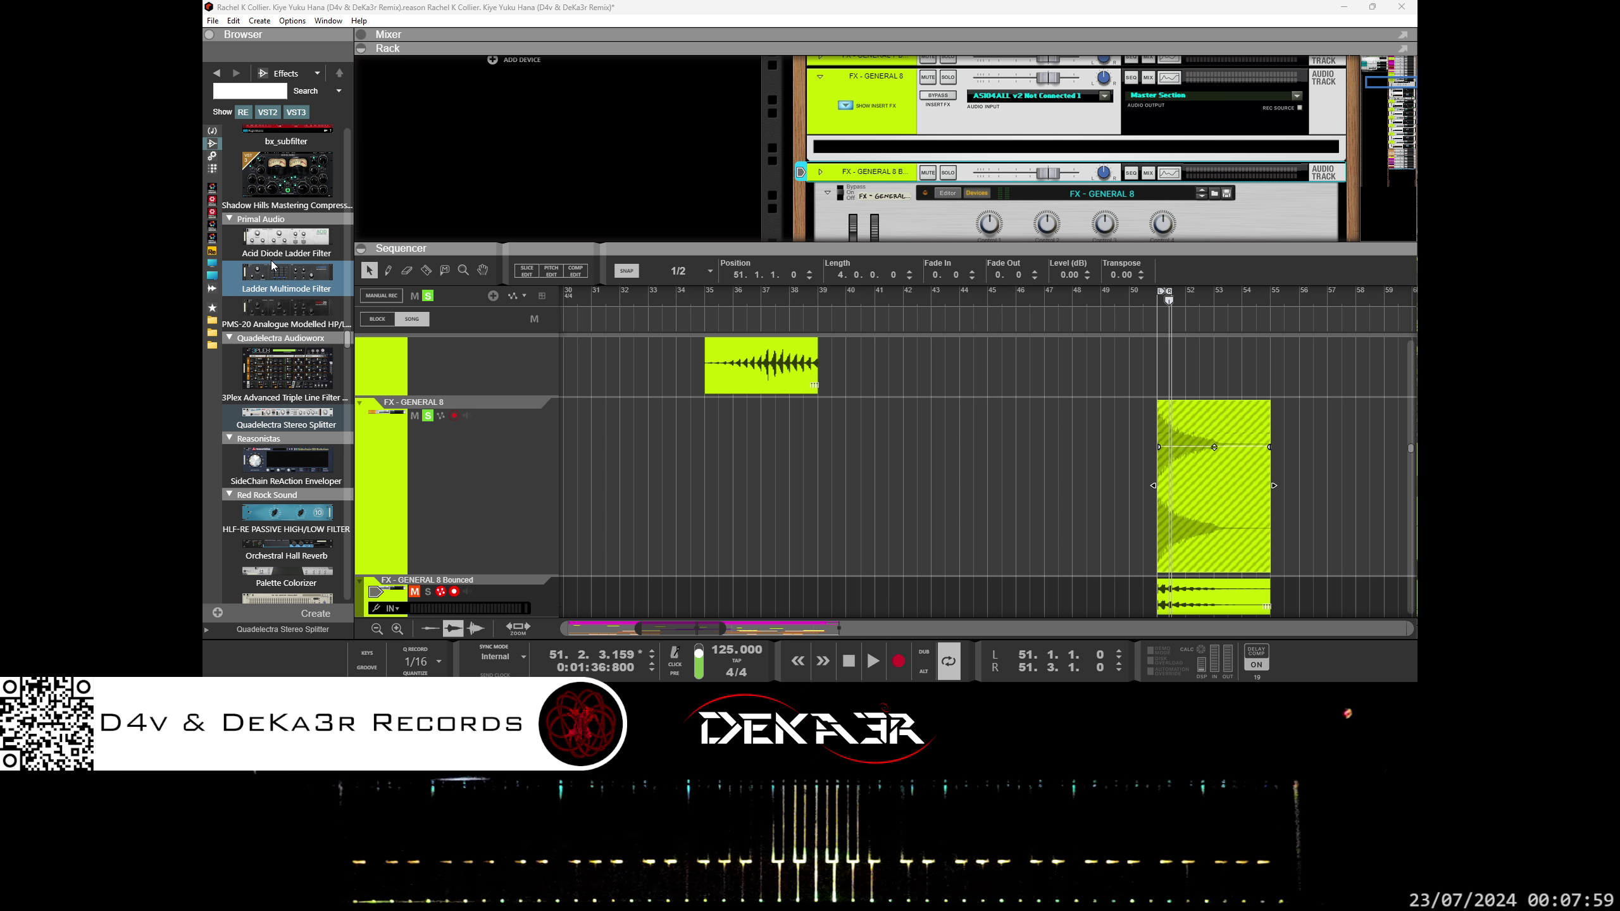
- Delete the FX - GENERAL 8 Combinator track and the original FX - GENERAL 8 audio track, including their devices
{"action": "scroll", "coordinate": [286, 383], "scroll_direction": "down", "scroll_amount": 3}
{"action": "scroll", "coordinate": [445, 489], "scroll_direction": "down", "scroll_amount": 4}
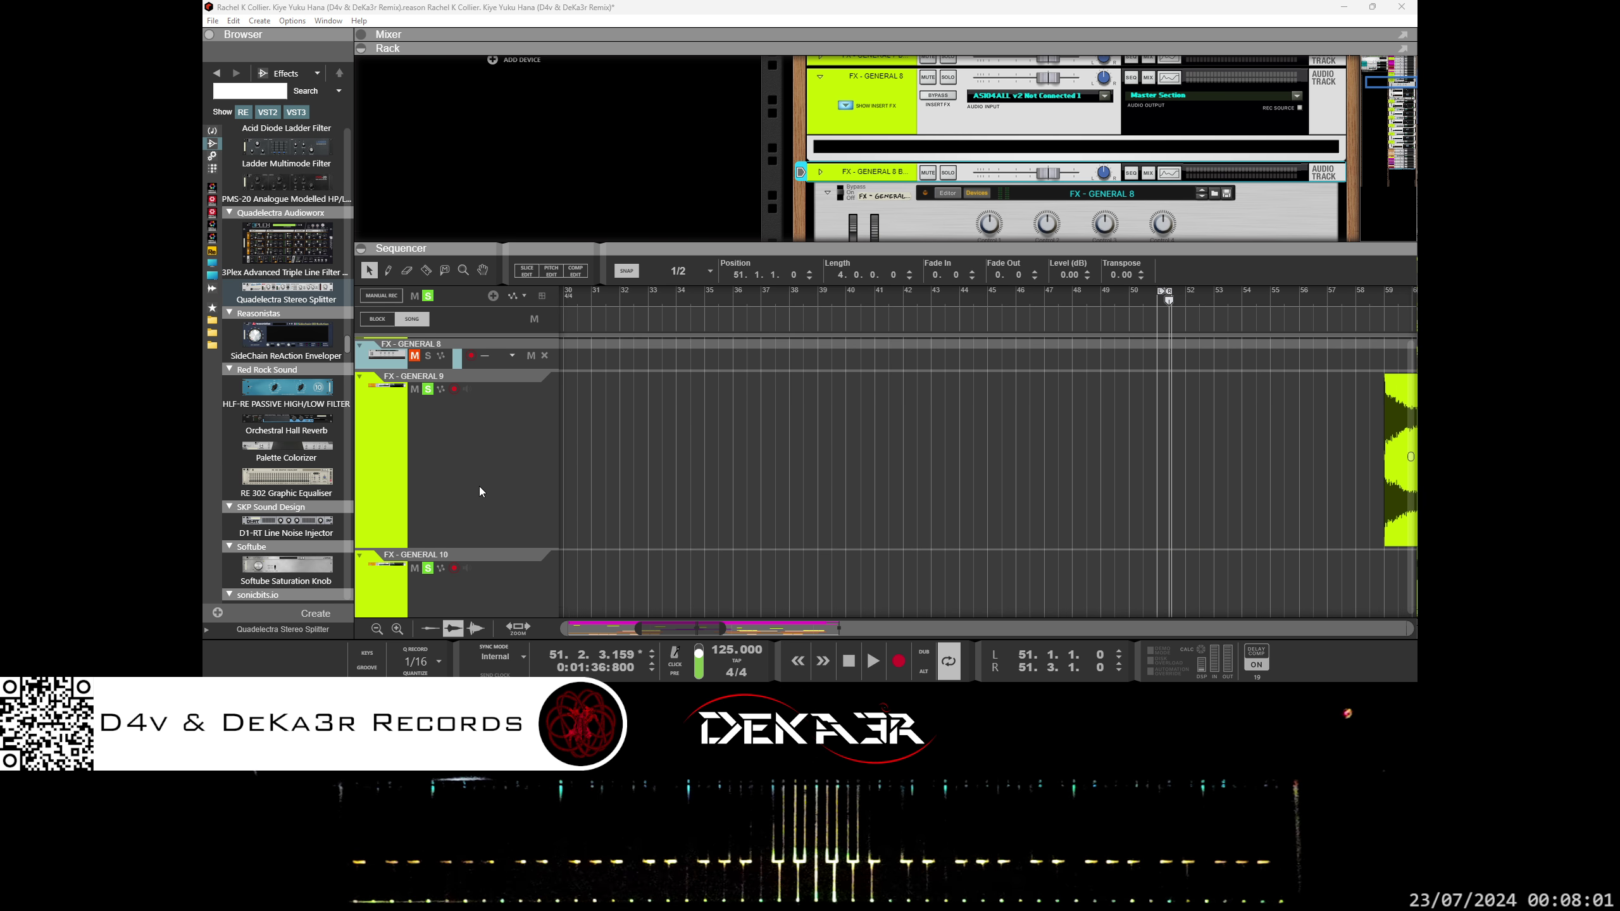
{"action": "scroll", "coordinate": [447, 487], "scroll_direction": "up", "scroll_amount": 2}
{"action": "left_click", "coordinate": [365, 503]}
{"action": "key", "text": "Delete"}
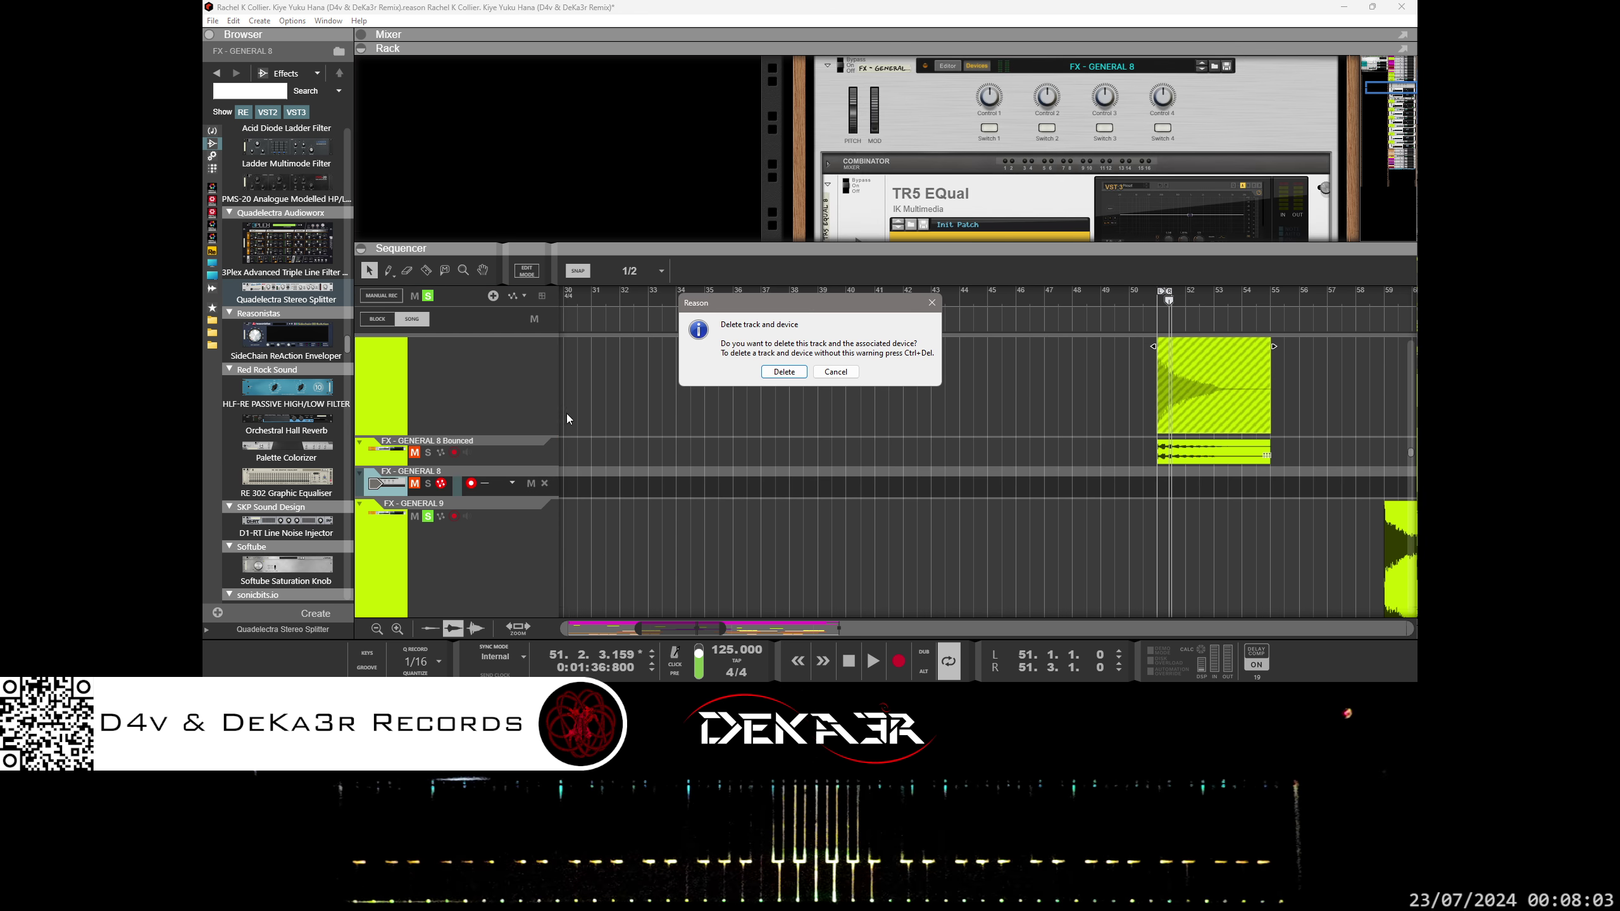
{"action": "left_click", "coordinate": [776, 374]}
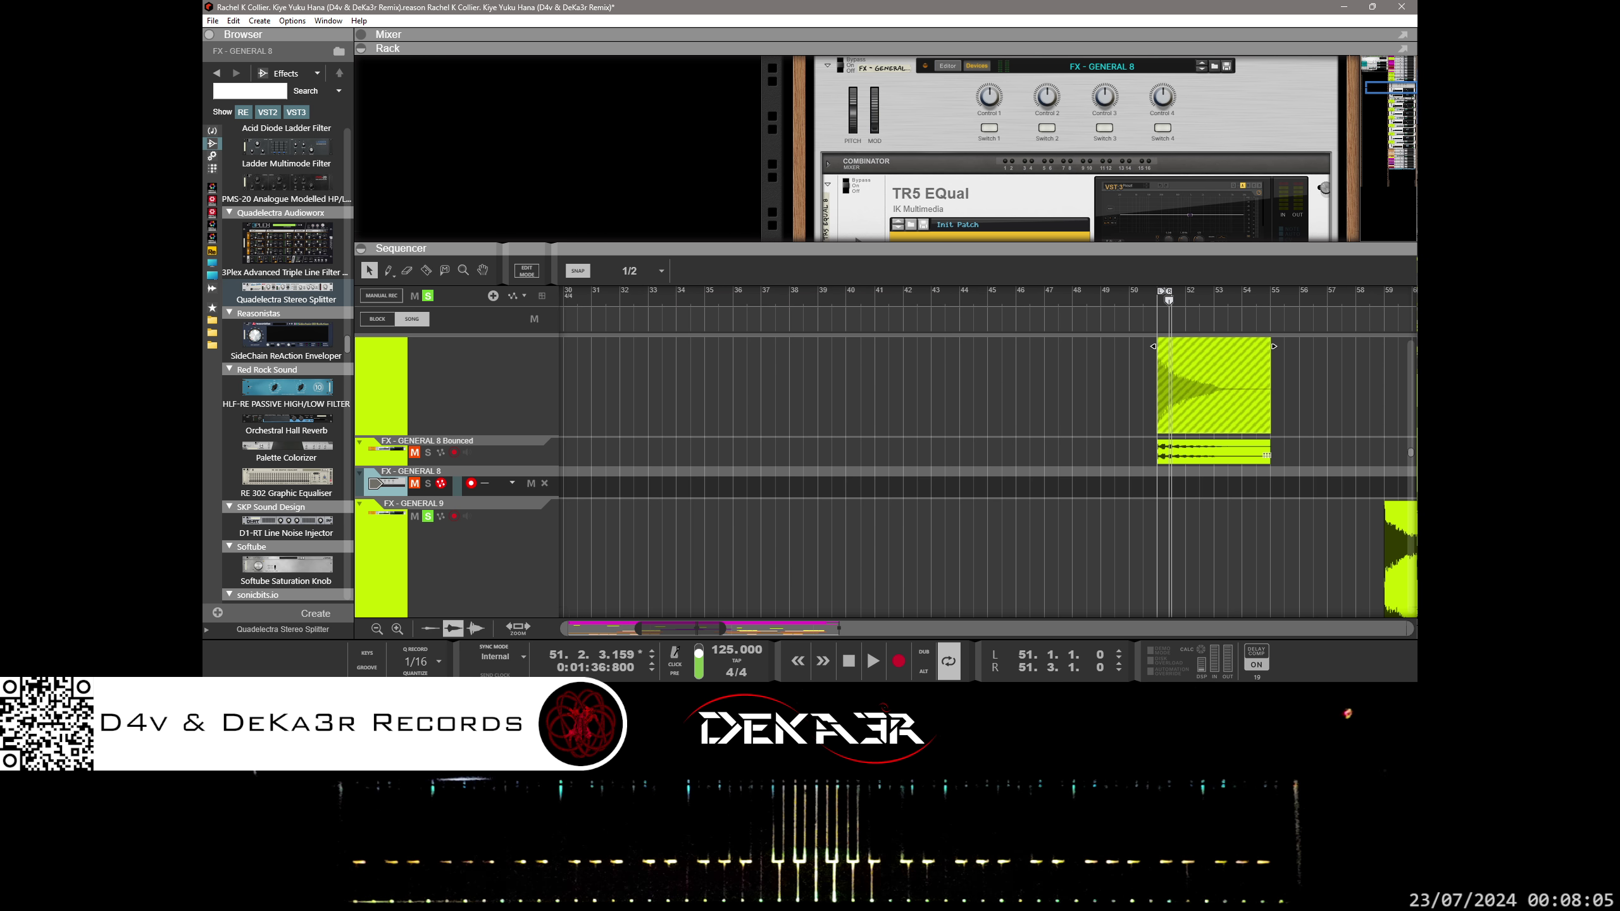
{"action": "left_click", "coordinate": [783, 451]}
{"action": "key", "text": "Delete"}
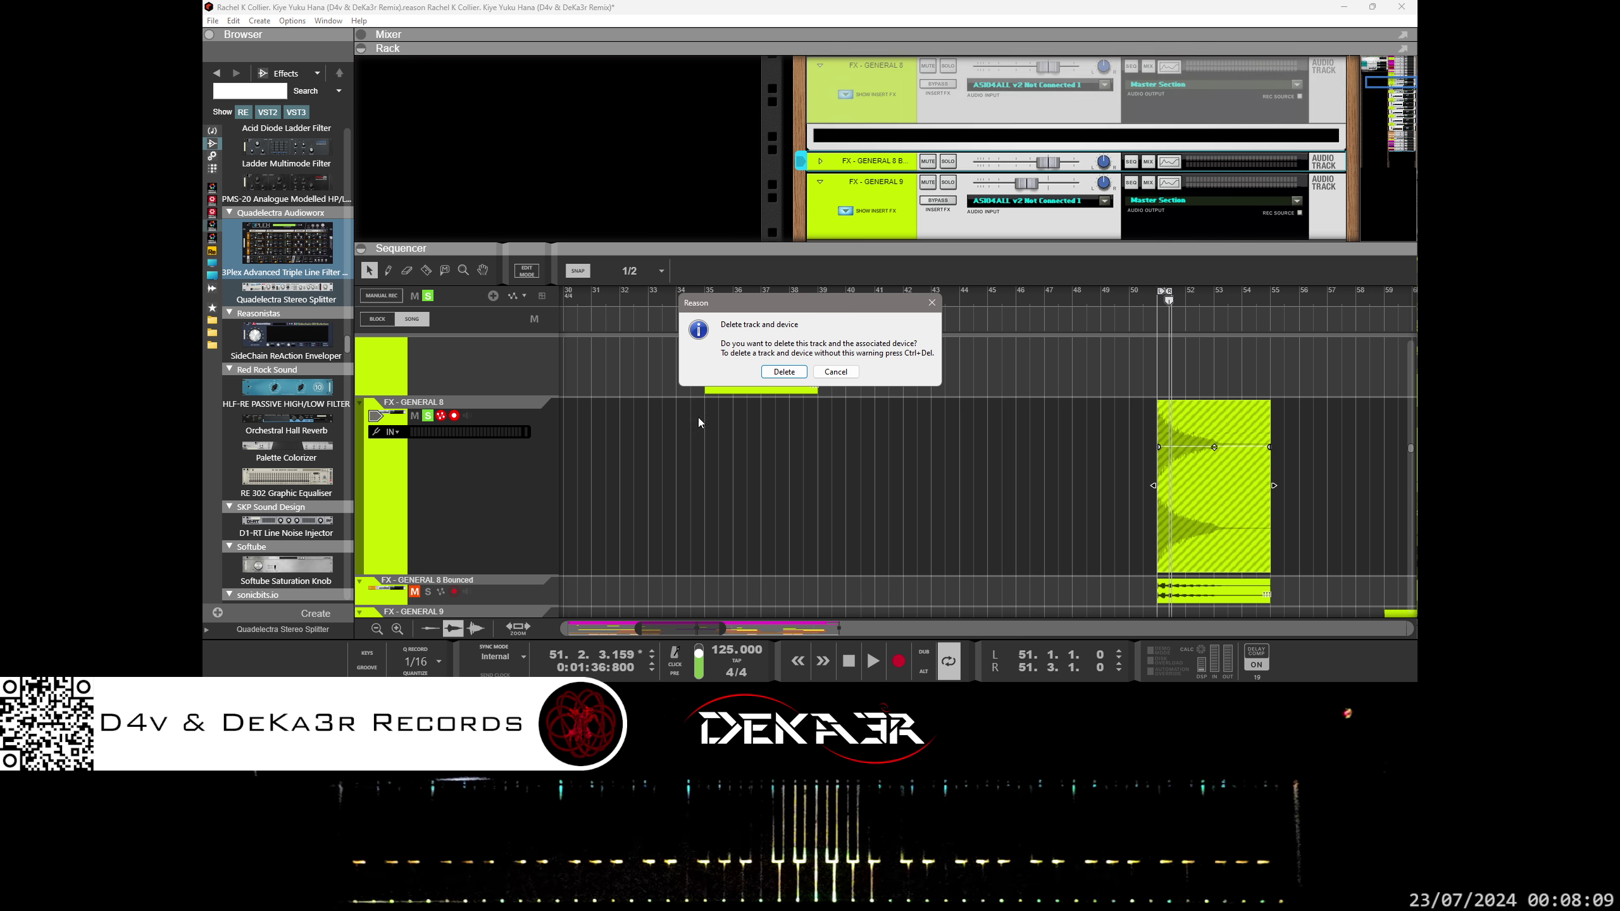
{"action": "left_click", "coordinate": [785, 374]}
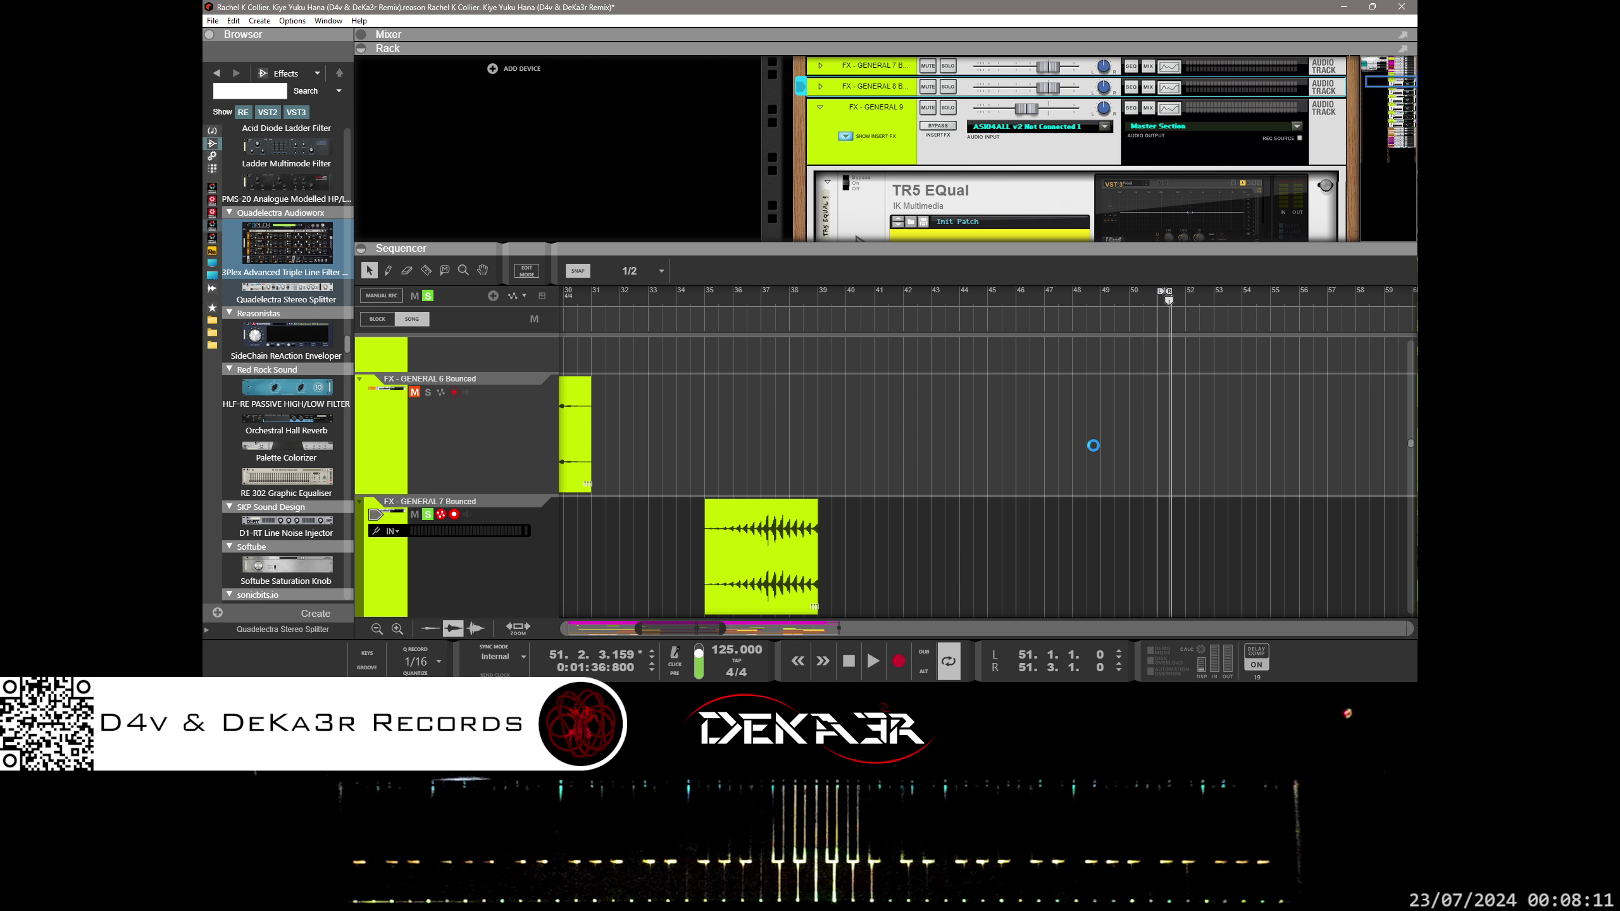
- Start playback, solo the FX - GENERAL 8 Bounced track and set the loop from 50.3.1.0 to 55.1.1.0
{"action": "scroll", "coordinate": [1093, 445], "scroll_direction": "down", "scroll_amount": 3}
{"action": "key", "text": "space"}
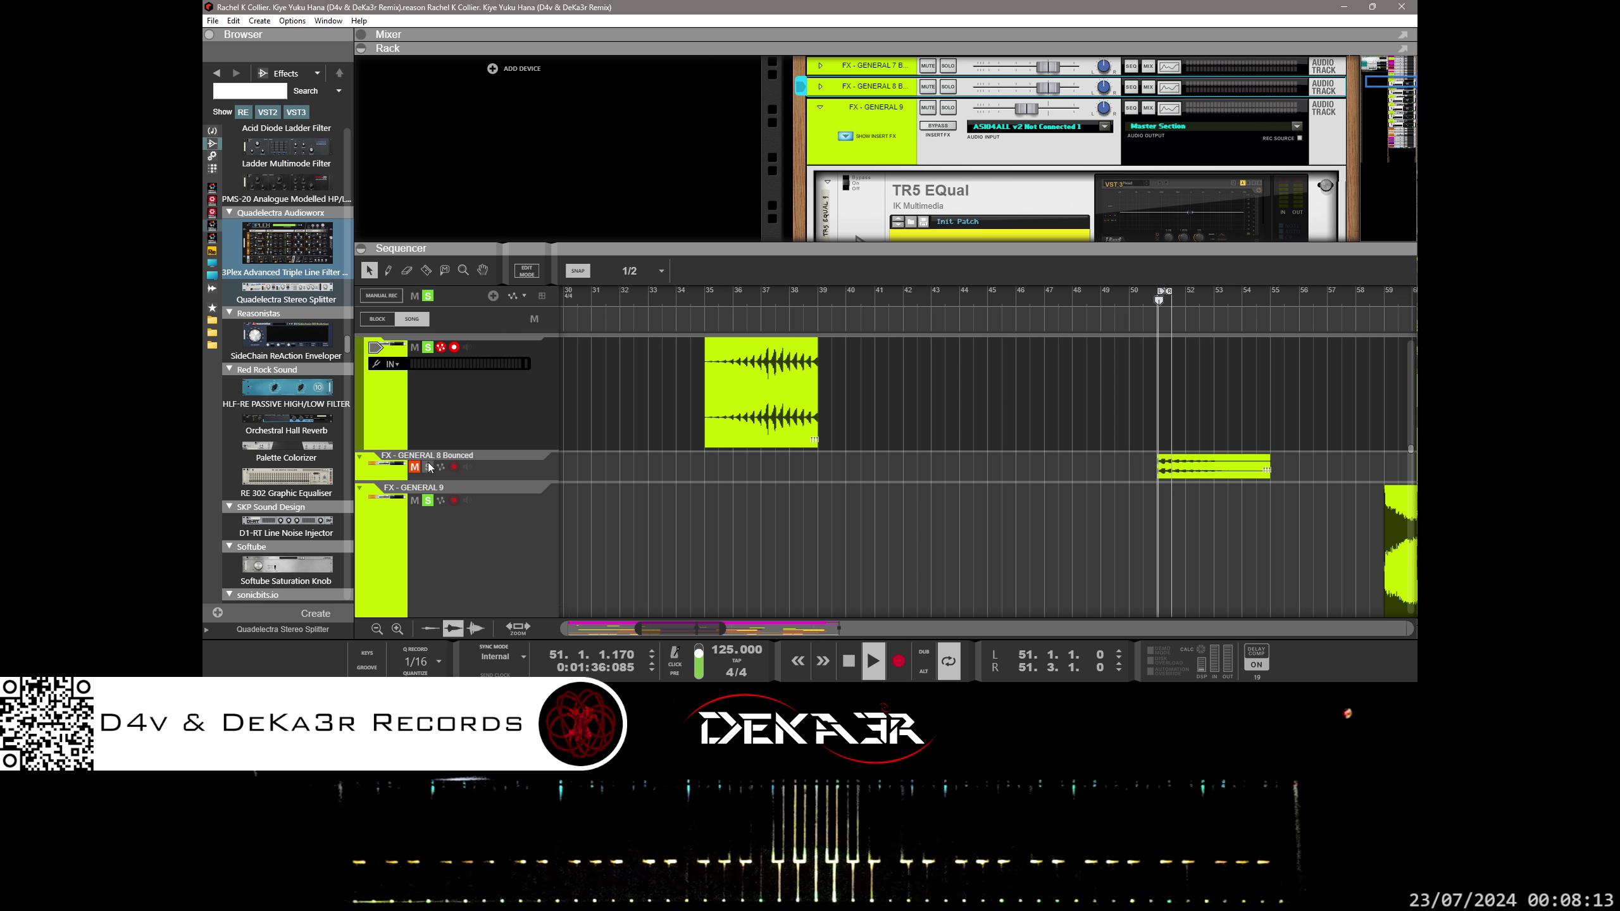
{"action": "left_click", "coordinate": [428, 501]}
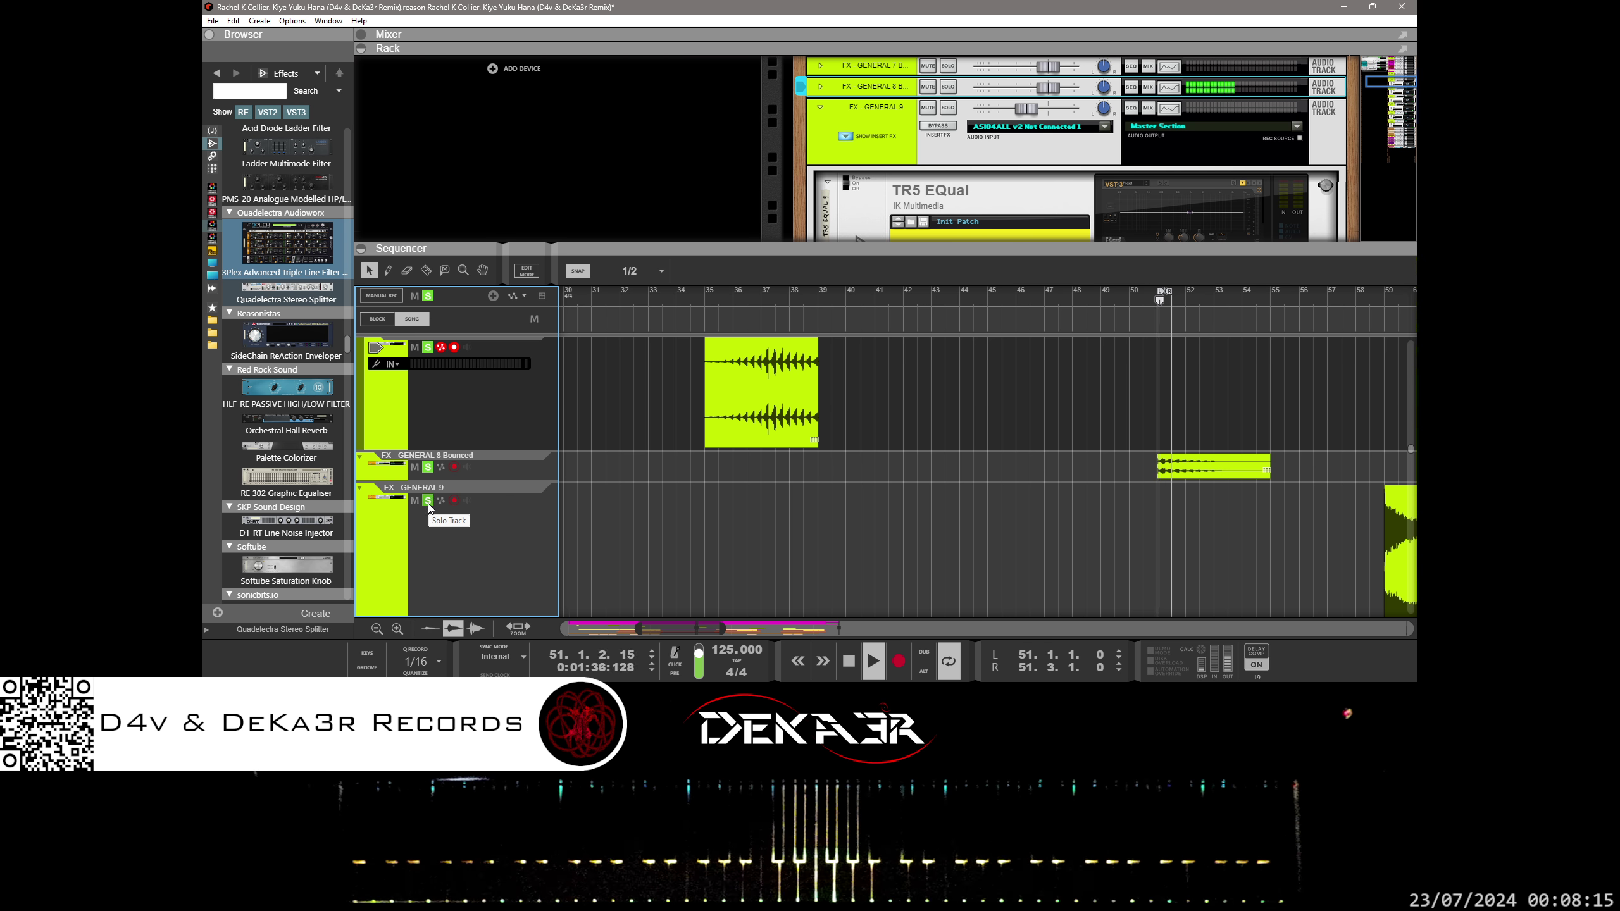
{"action": "left_click_drag", "start_coordinate": [1159, 289], "coordinate": [1273, 308]}
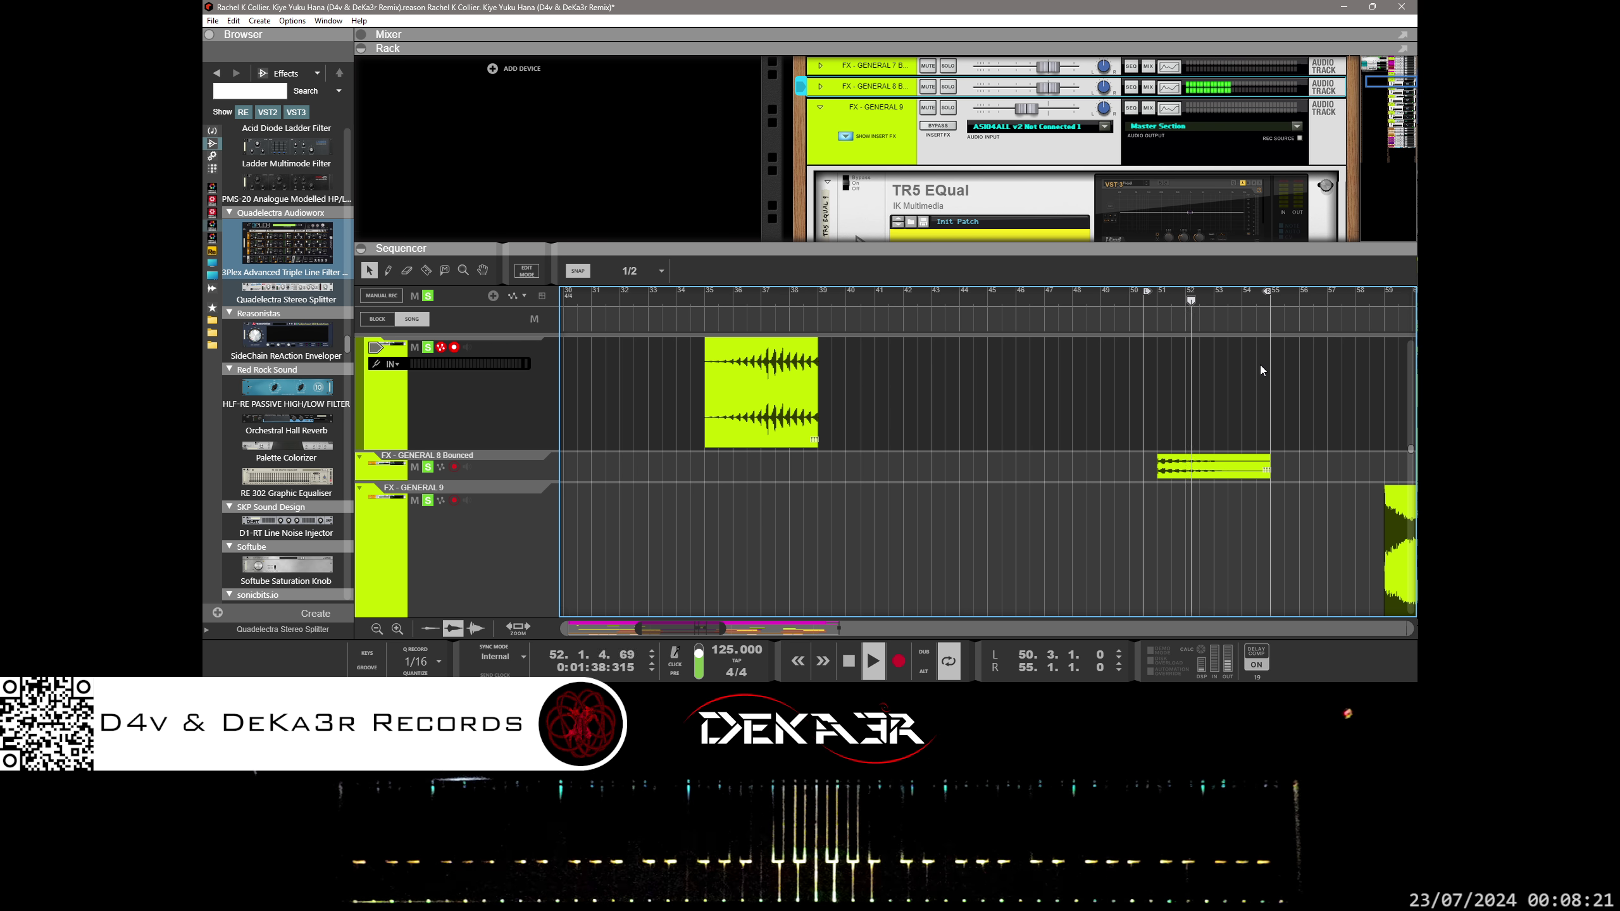
- Solo the FX SYNTH, SYNTH V1 and SYNTH V2 tracks to audition them with the bounced effect
{"action": "scroll", "coordinate": [1261, 366], "scroll_direction": "down", "scroll_amount": 5}
{"action": "scroll", "coordinate": [1261, 365], "scroll_direction": "up", "scroll_amount": 5}
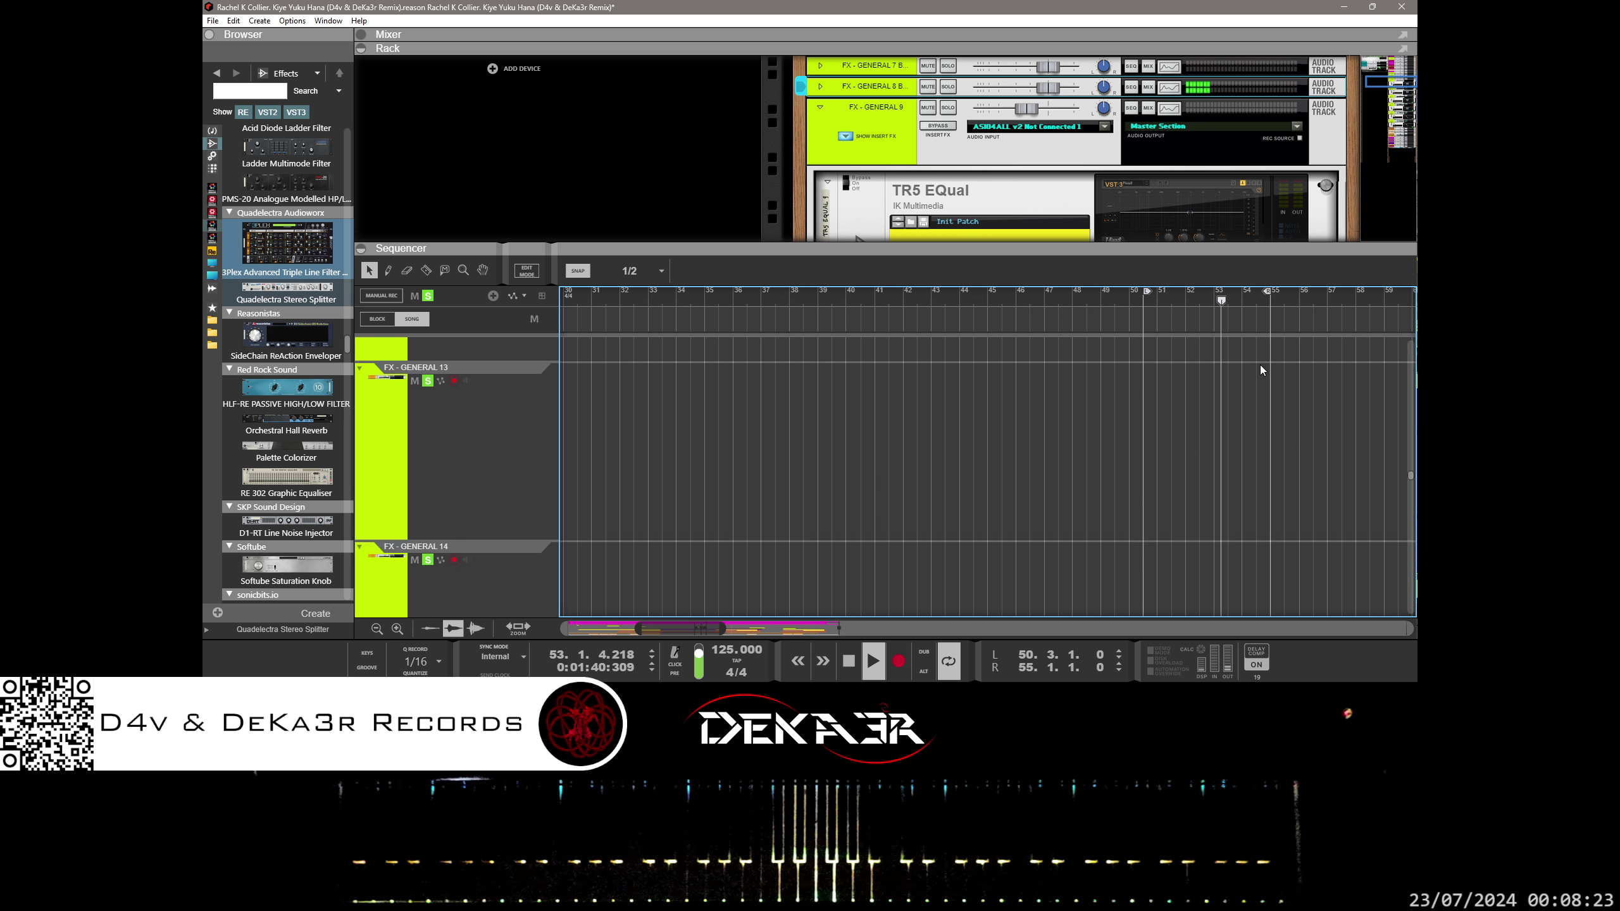
{"action": "scroll", "coordinate": [1260, 365], "scroll_direction": "down", "scroll_amount": 2}
{"action": "left_click", "coordinate": [427, 406]}
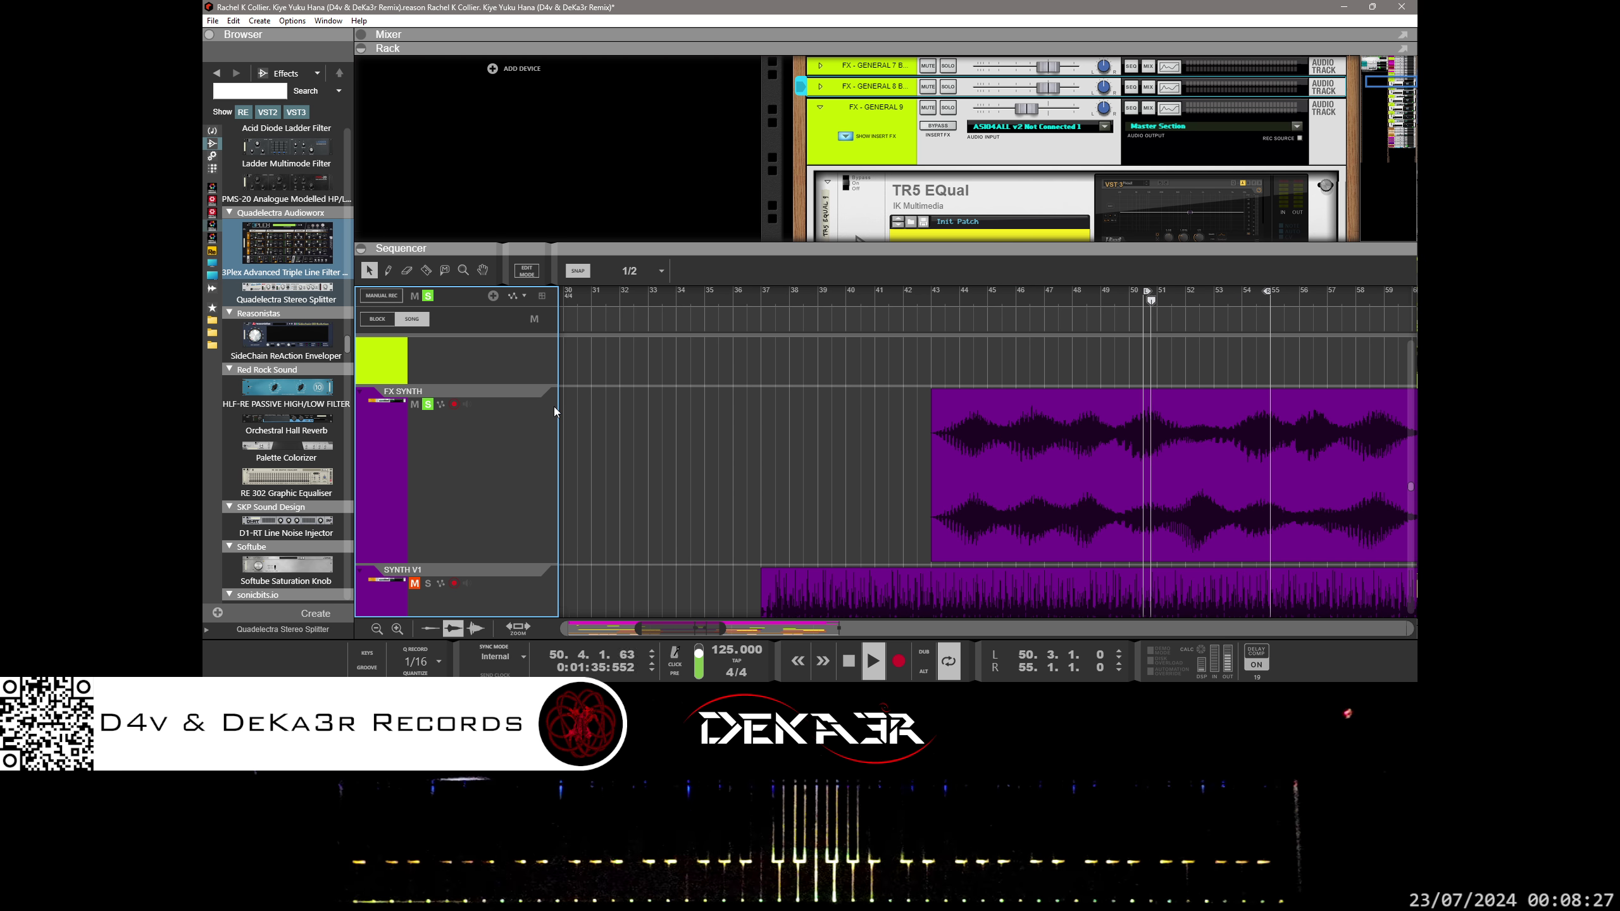
{"action": "scroll", "coordinate": [752, 432], "scroll_direction": "up", "scroll_amount": 2}
{"action": "scroll", "coordinate": [751, 426], "scroll_direction": "up", "scroll_amount": 2}
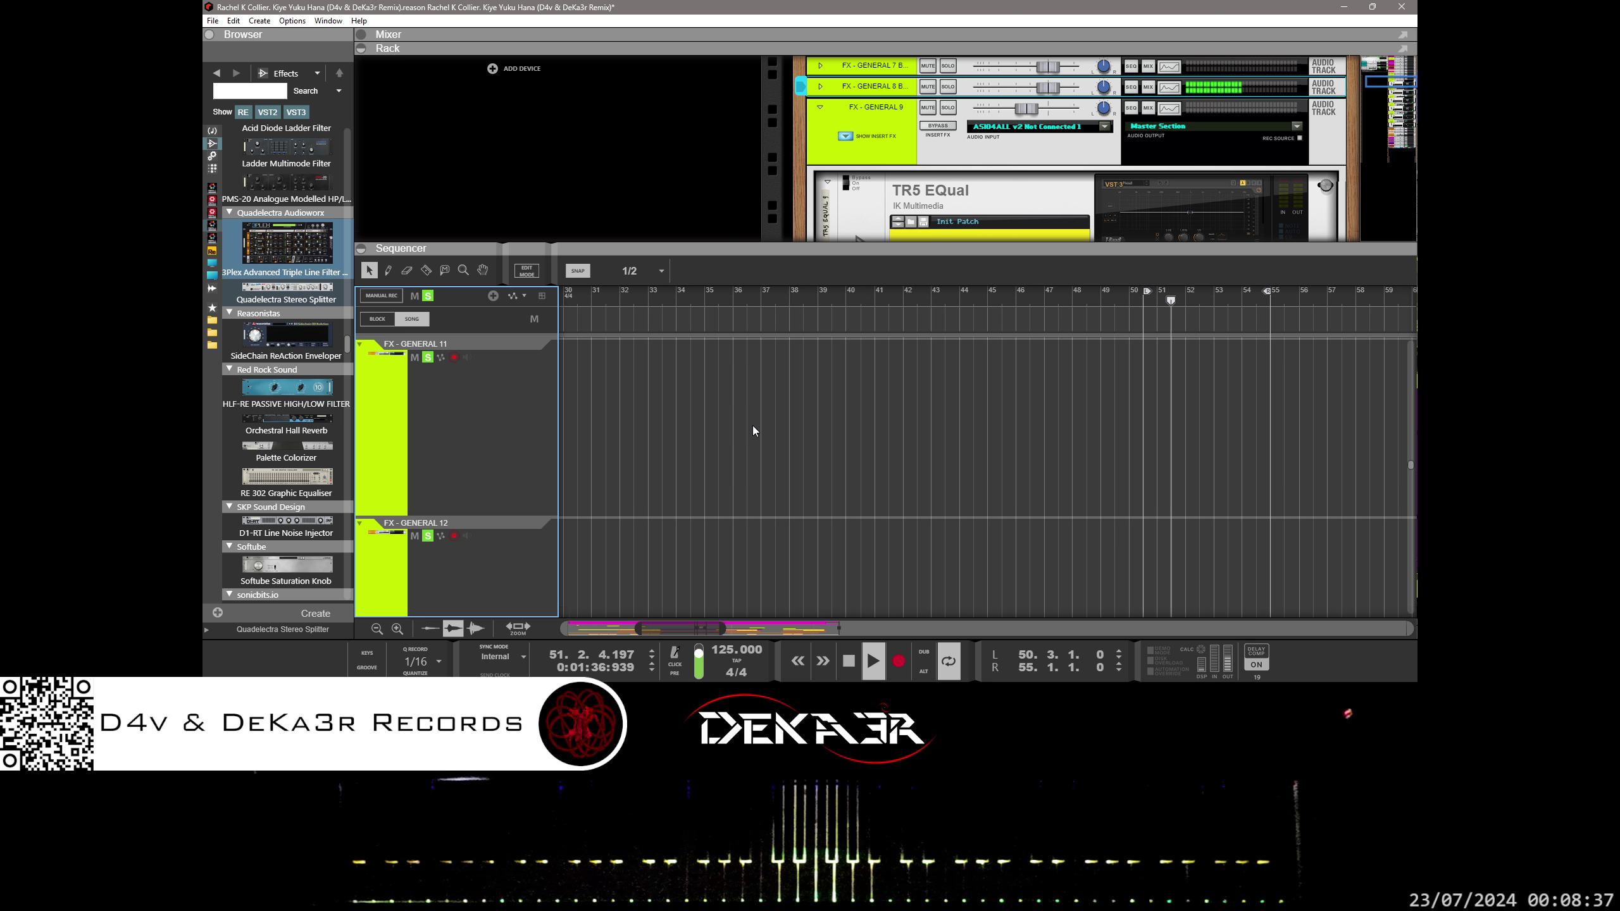
{"action": "scroll", "coordinate": [896, 501], "scroll_direction": "down", "scroll_amount": 8}
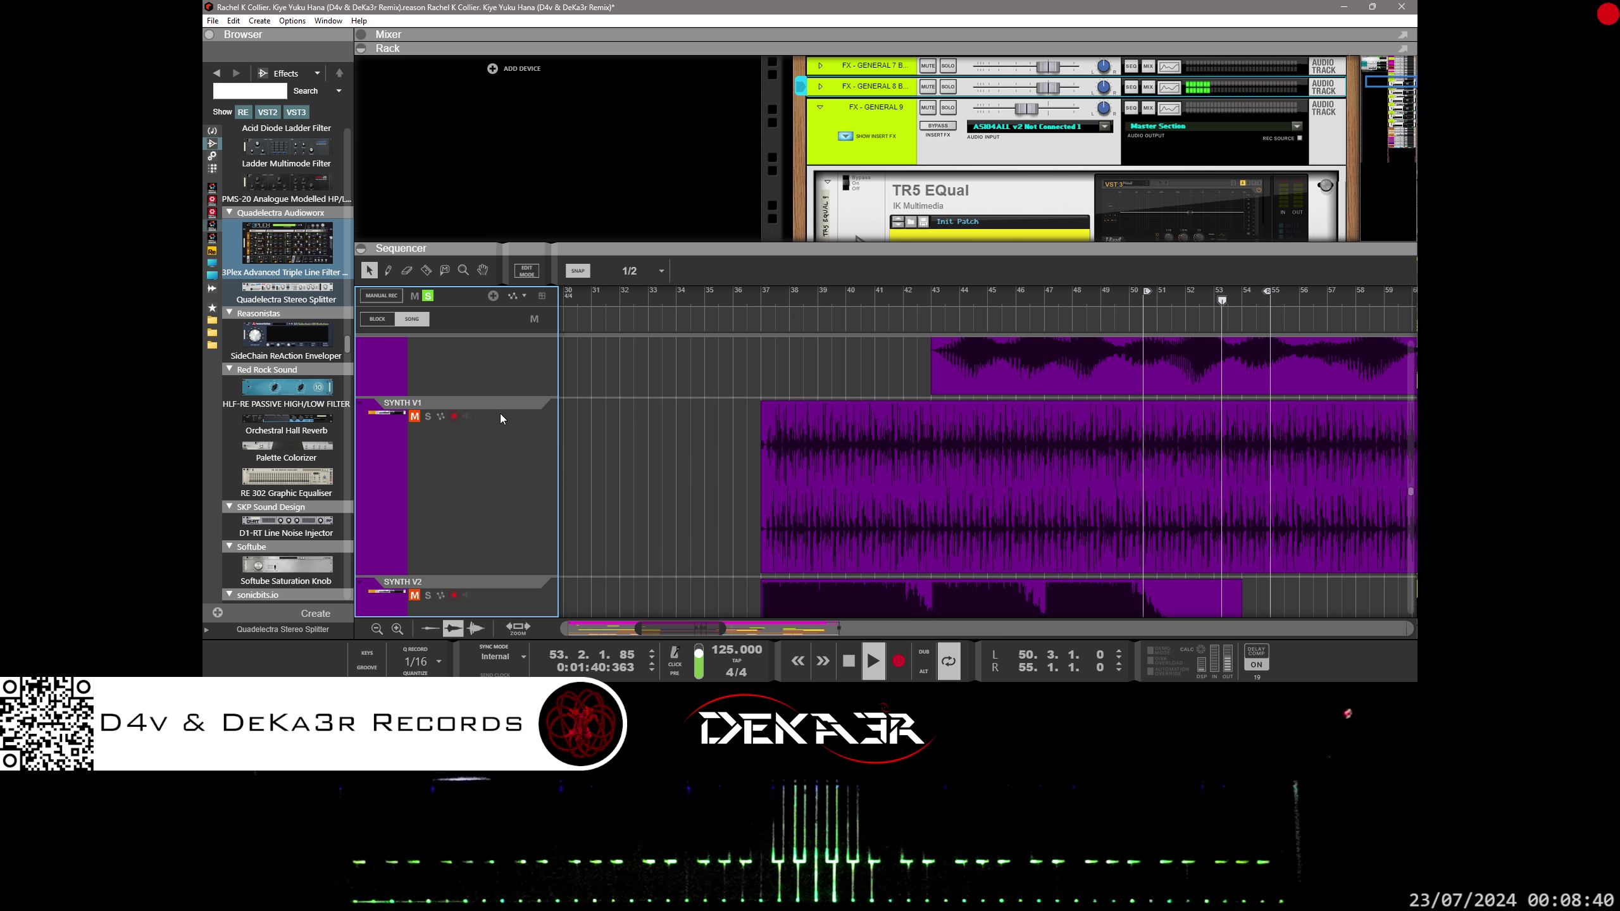
{"action": "left_click", "coordinate": [427, 416]}
{"action": "left_click", "coordinate": [428, 596]}
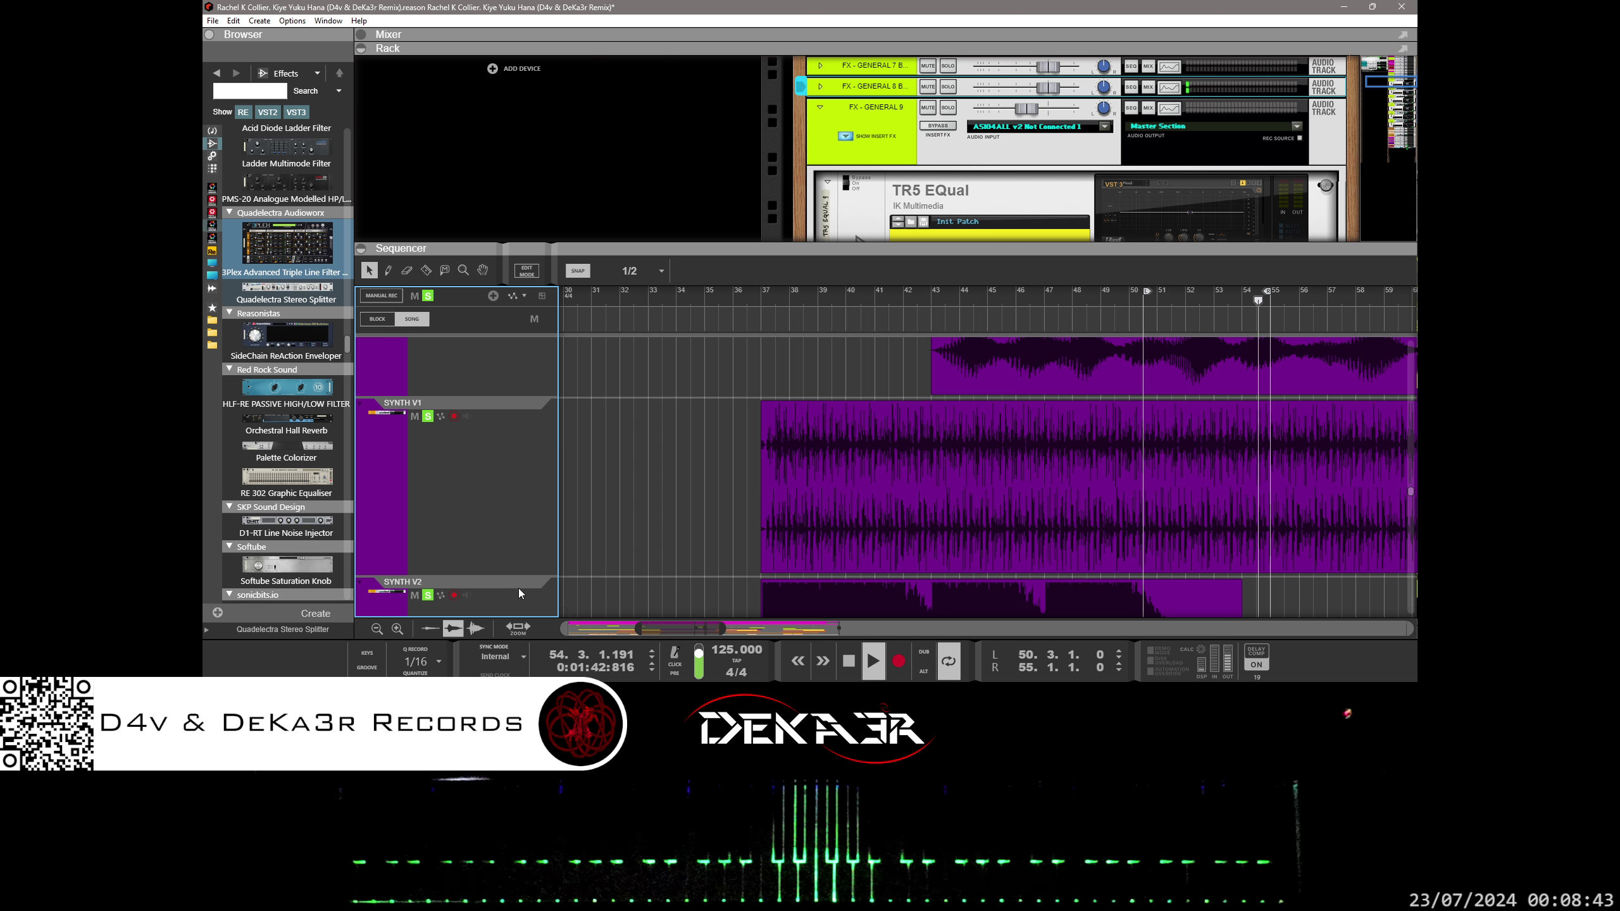
- Solo the KYYH Vox DeeDaReeDee DRY and KYYH VOX Deedaree vocal tracks during the looped playback
{"action": "scroll", "coordinate": [904, 502], "scroll_direction": "down", "scroll_amount": 3}
{"action": "scroll", "coordinate": [903, 502], "scroll_direction": "down", "scroll_amount": 10}
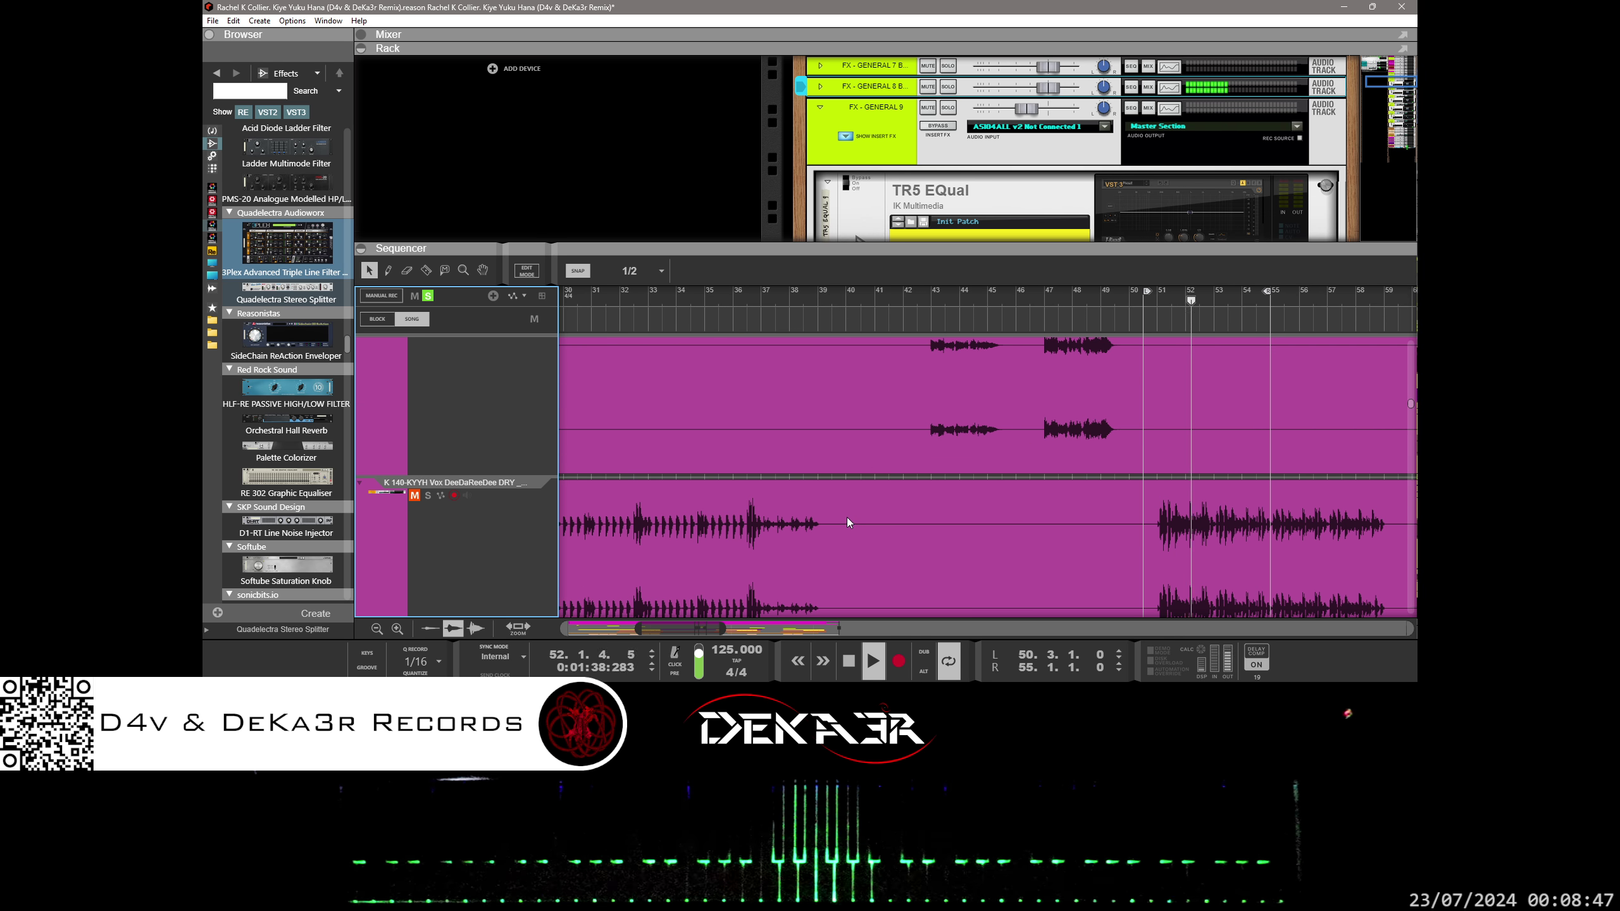
{"action": "left_click", "coordinate": [427, 412]}
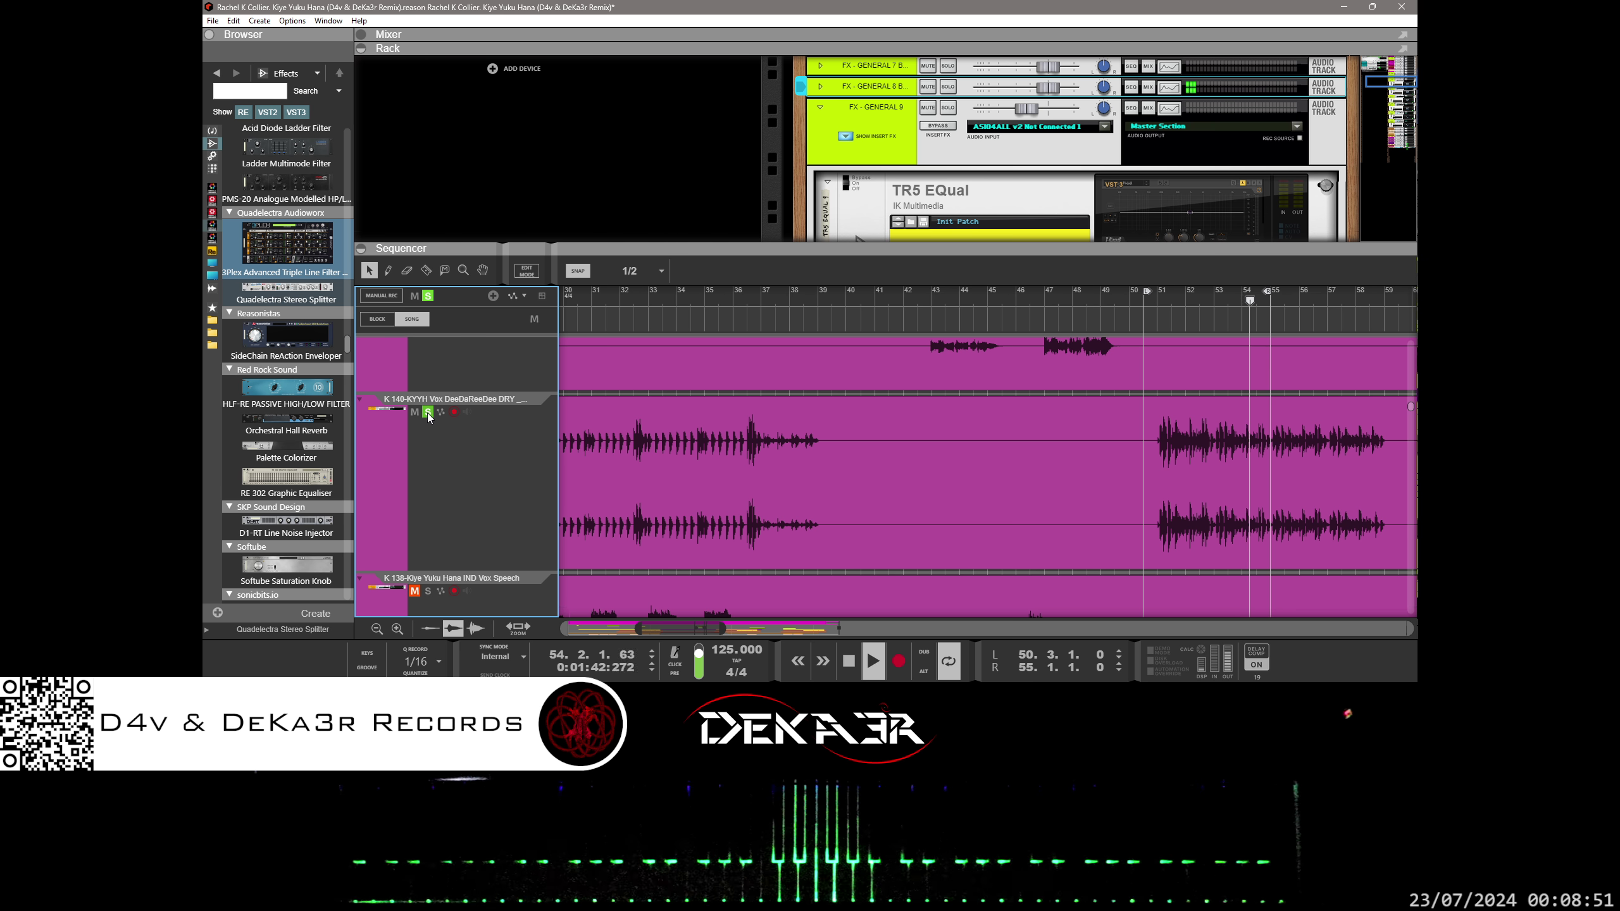
{"action": "scroll", "coordinate": [711, 532], "scroll_direction": "down", "scroll_amount": 5}
{"action": "scroll", "coordinate": [765, 538], "scroll_direction": "down", "scroll_amount": 1}
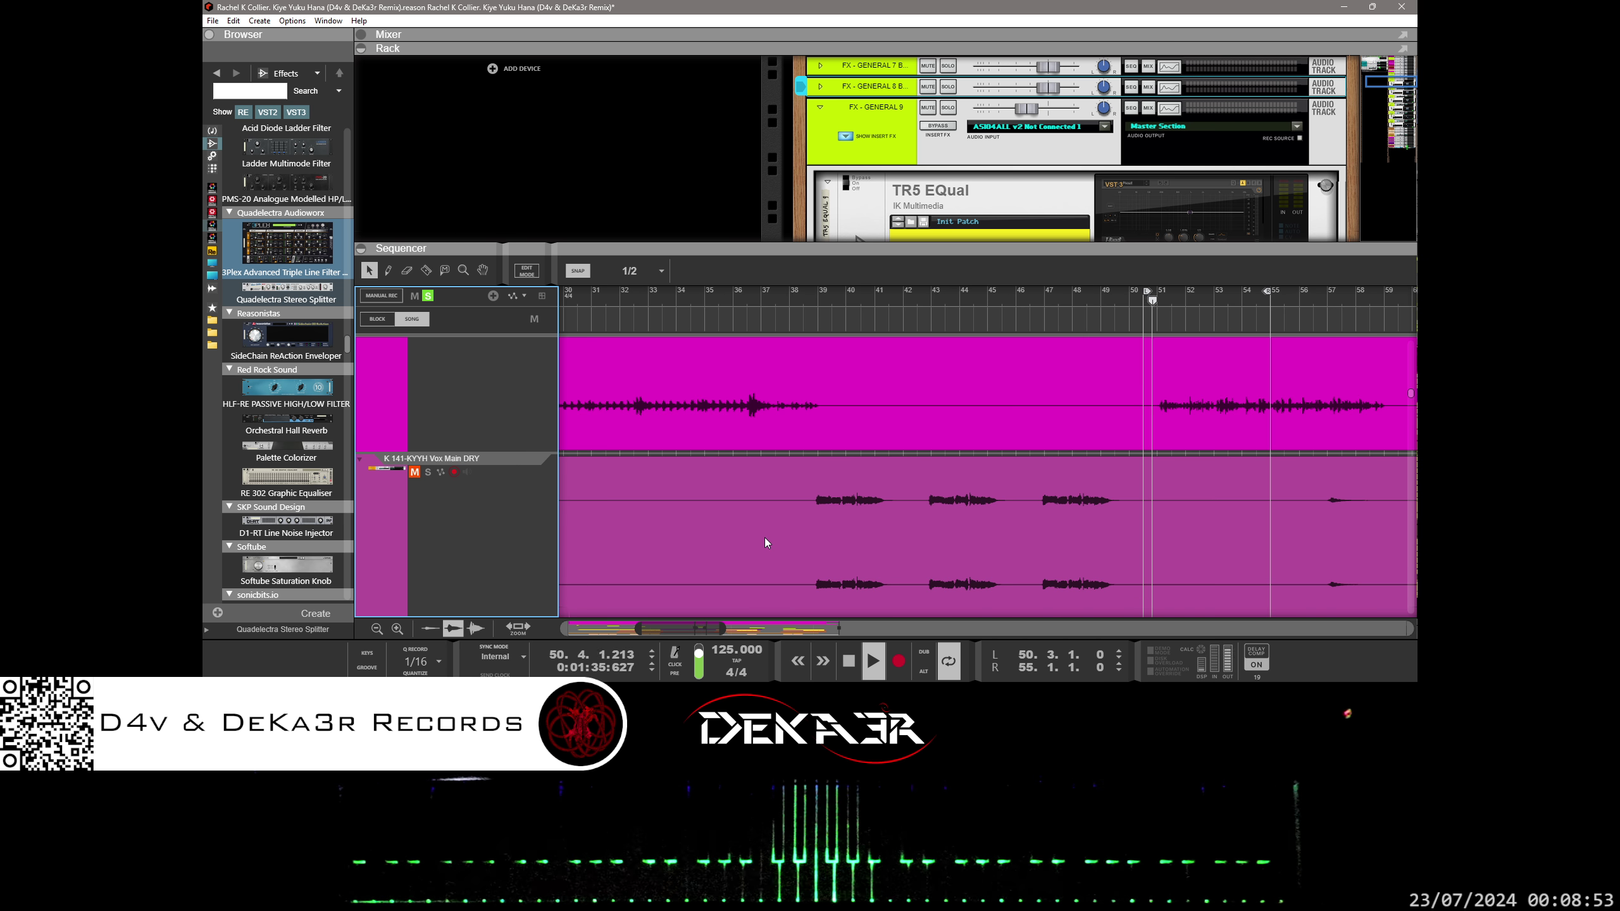
{"action": "scroll", "coordinate": [765, 538], "scroll_direction": "down", "scroll_amount": 1}
{"action": "left_click", "coordinate": [428, 460]}
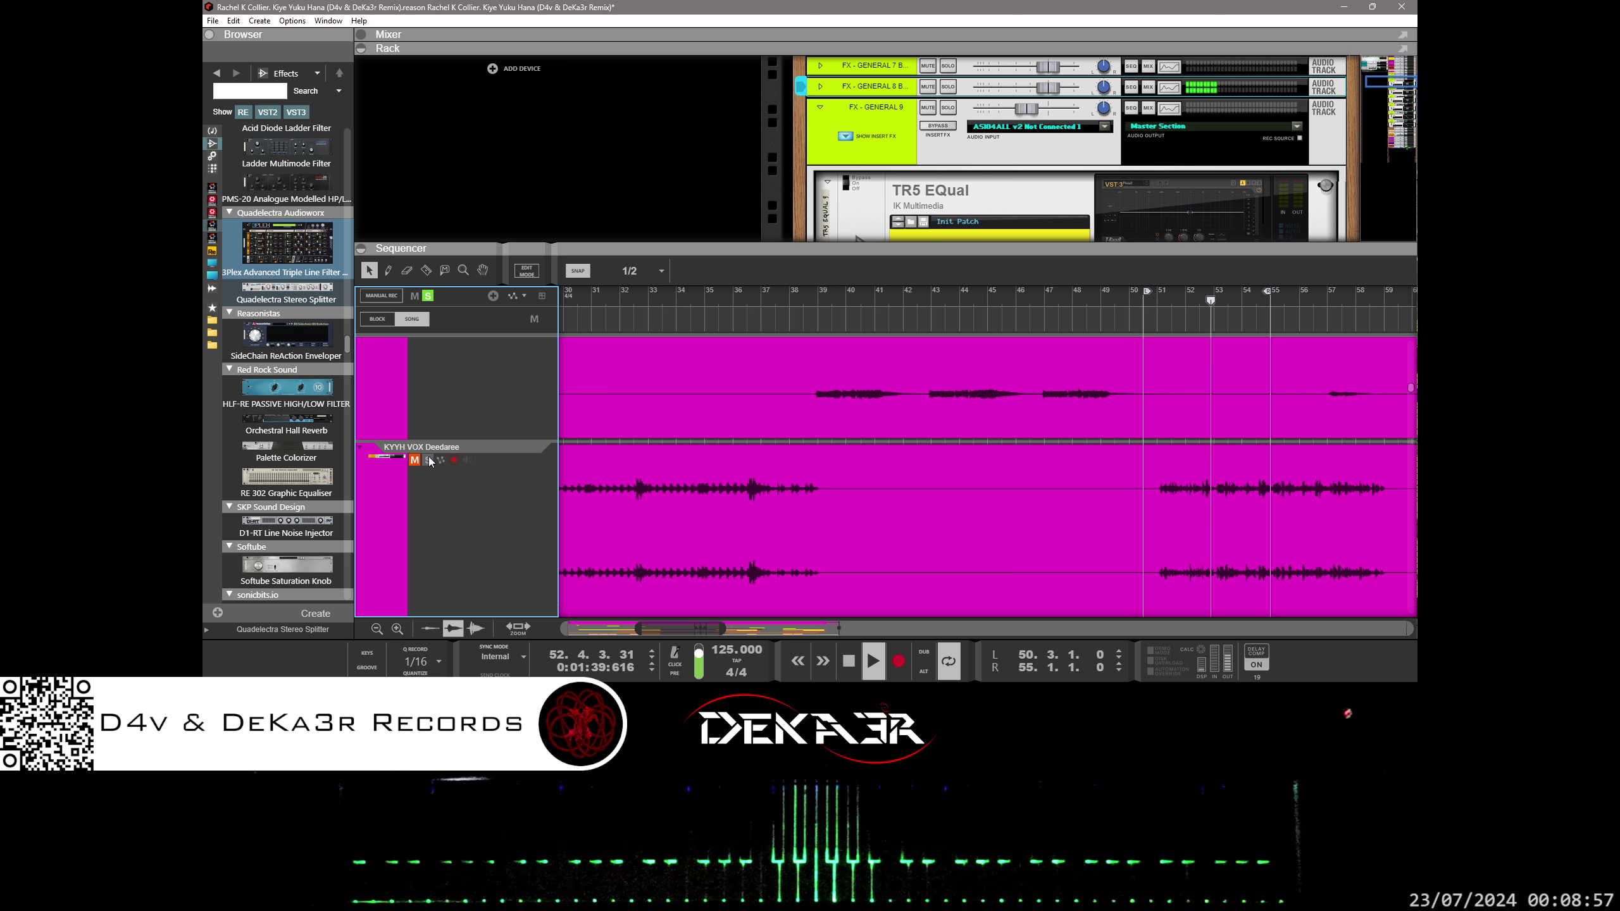
- Audition the two KYYH VOX Adlib 1 tracks in solo over the loop and unsolo both
{"action": "scroll", "coordinate": [551, 509], "scroll_direction": "down", "scroll_amount": 4}
{"action": "scroll", "coordinate": [551, 510], "scroll_direction": "down", "scroll_amount": 2}
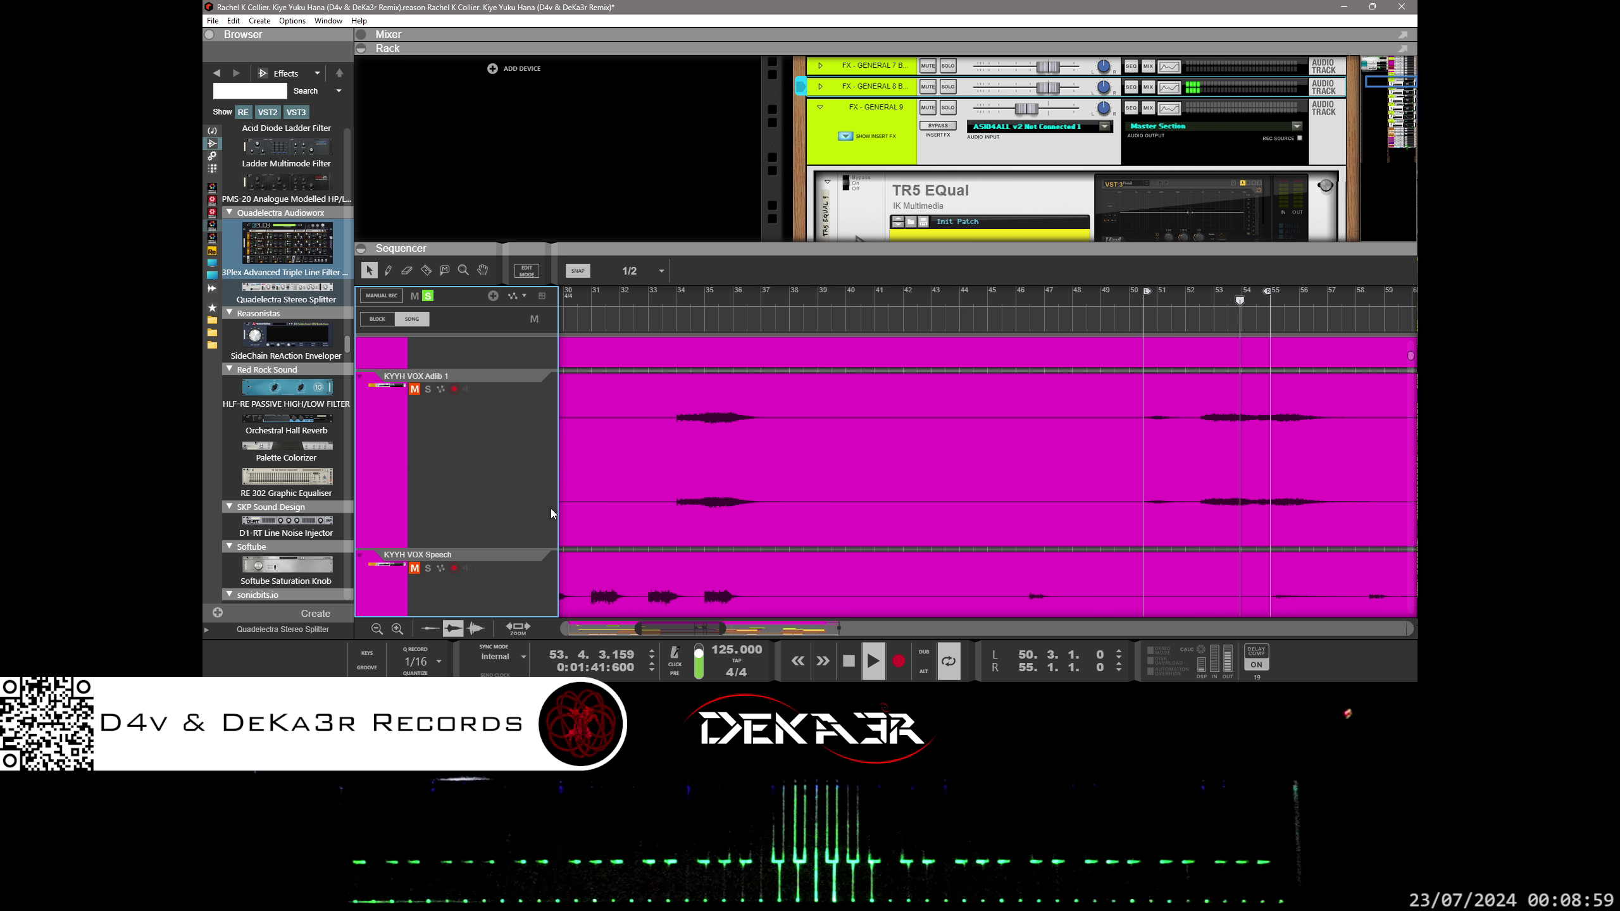
{"action": "left_click_drag", "start_coordinate": [428, 394], "coordinate": [496, 481]}
{"action": "left_click", "coordinate": [428, 377]}
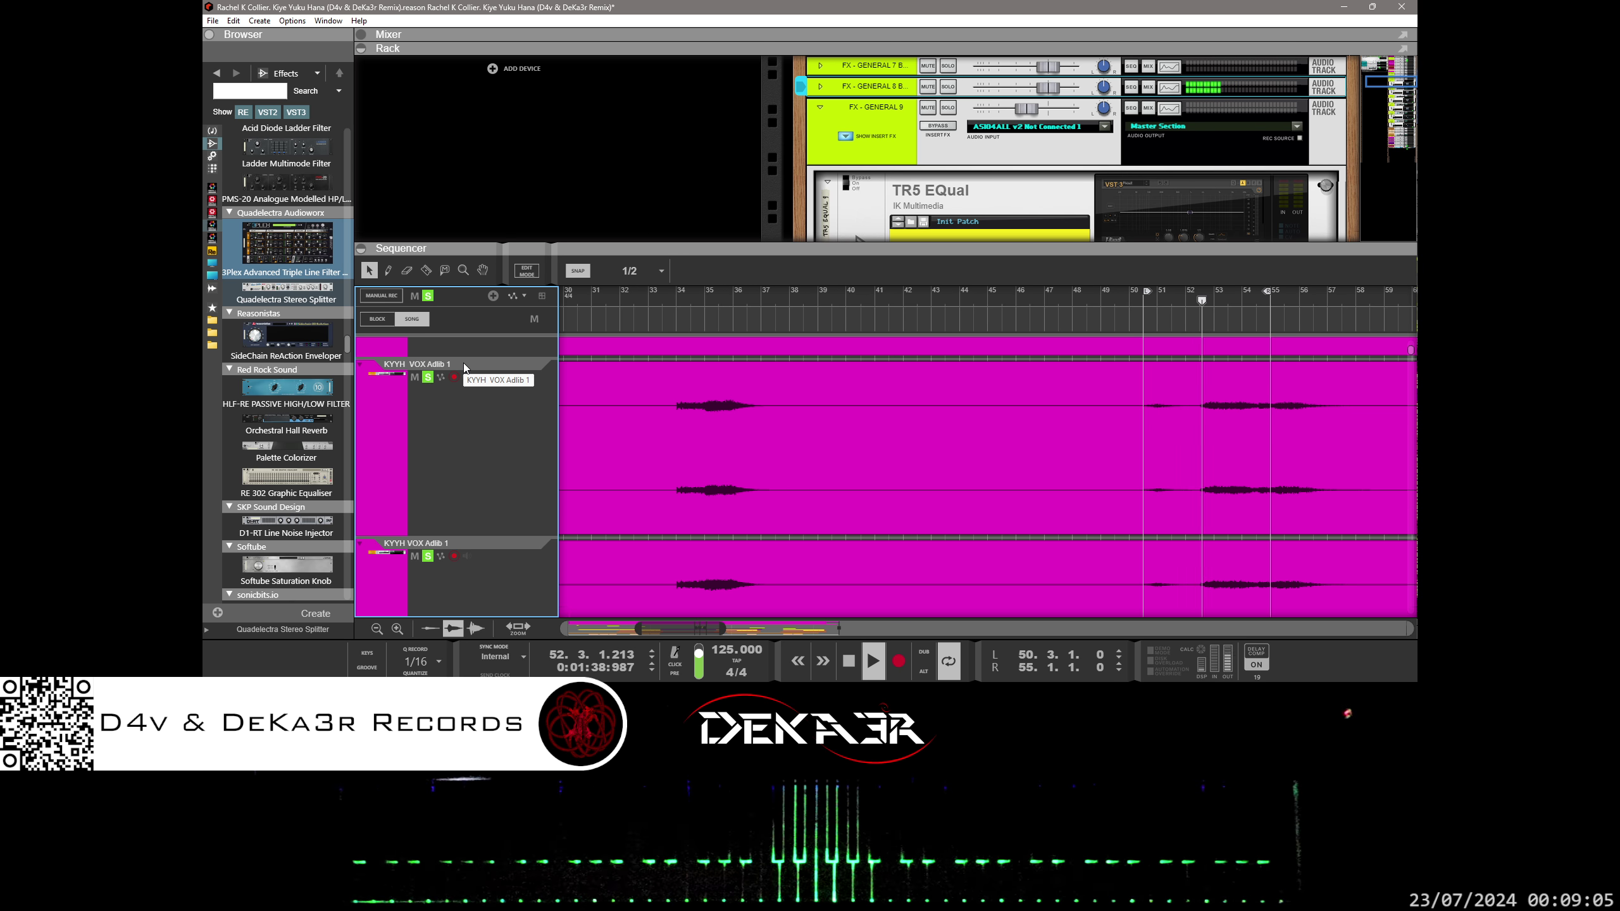
{"action": "left_click", "coordinate": [427, 377]}
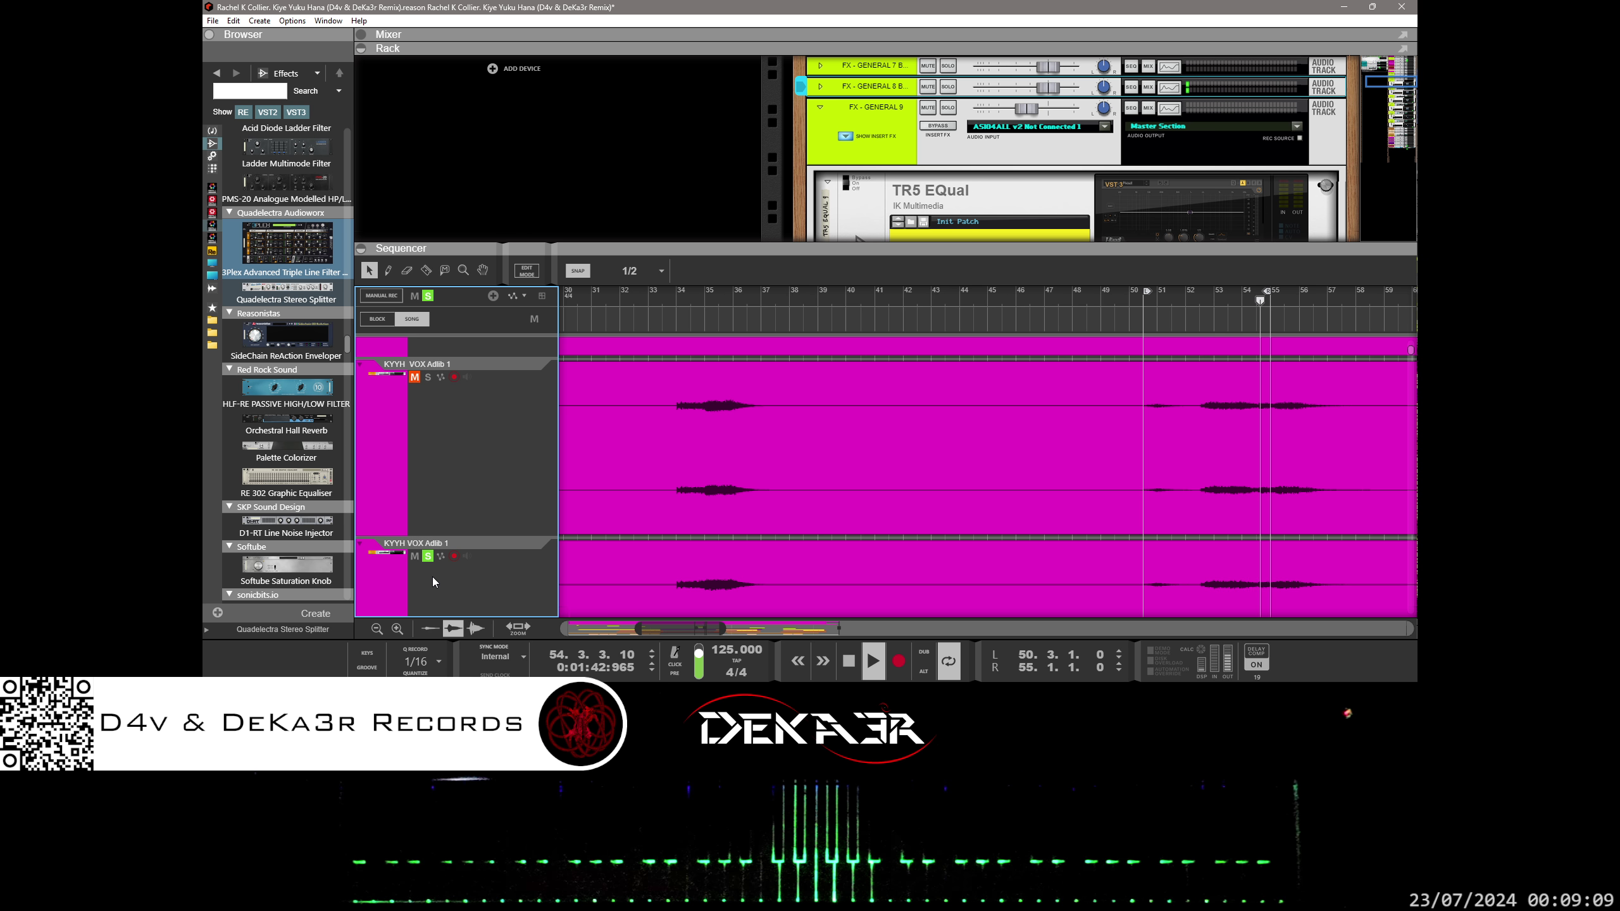
{"action": "left_click", "coordinate": [428, 556]}
{"action": "scroll", "coordinate": [606, 468], "scroll_direction": "up", "scroll_amount": 3}
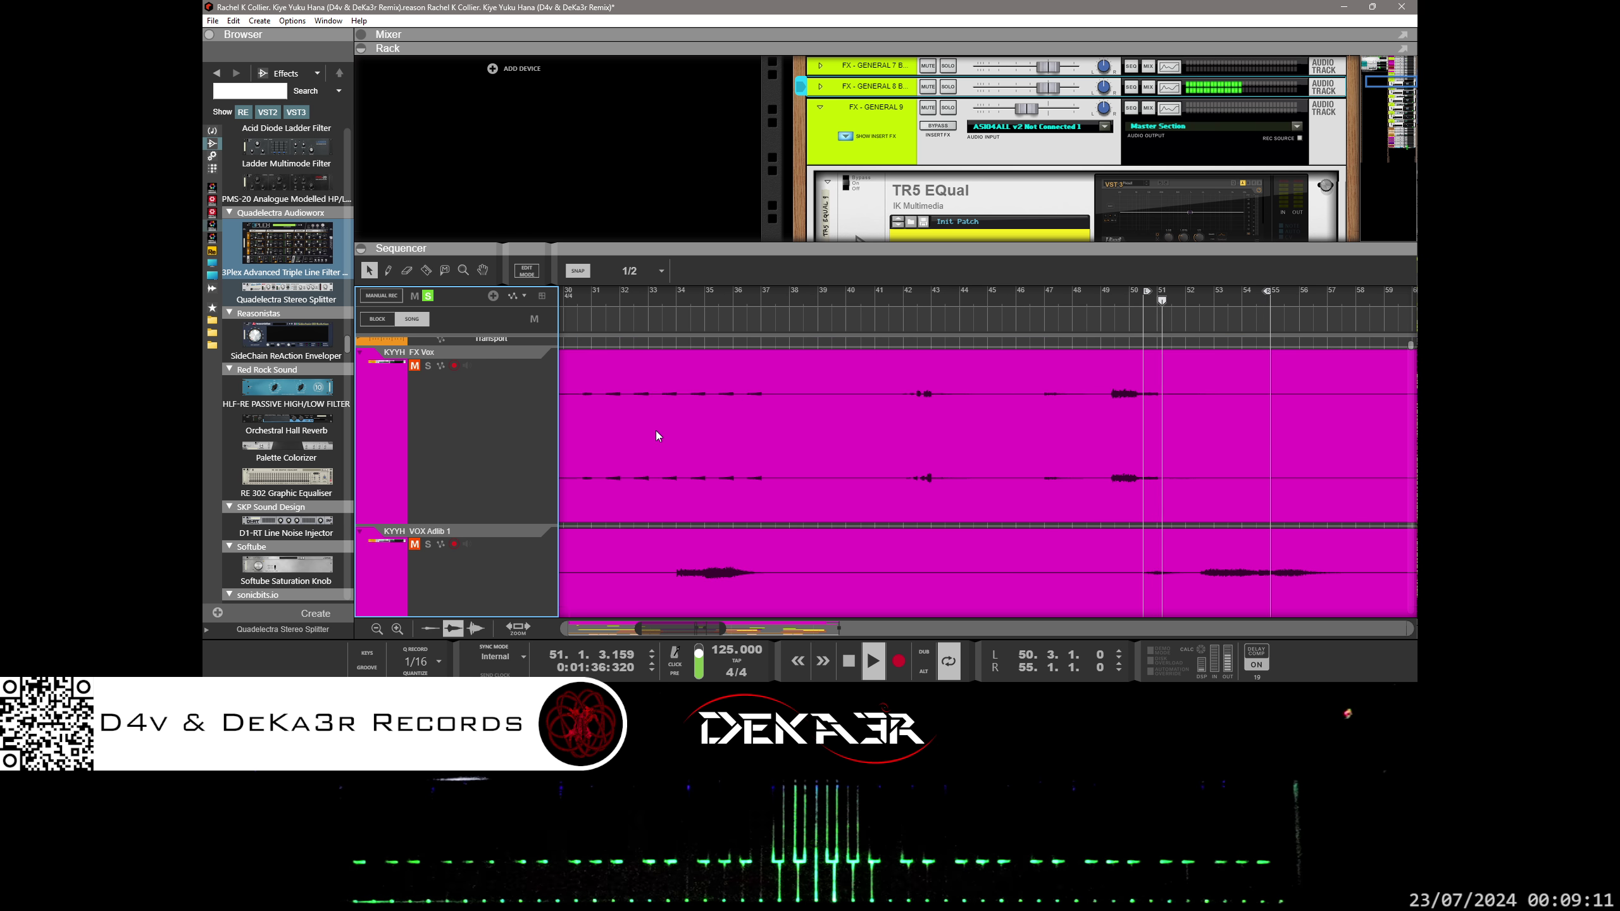
- Audition the KYYH VOX Deedaree track in solo over the loop and clear the solos on all tracks
{"action": "scroll", "coordinate": [659, 423], "scroll_direction": "down", "scroll_amount": 4}
{"action": "scroll", "coordinate": [659, 421], "scroll_direction": "down", "scroll_amount": 4}
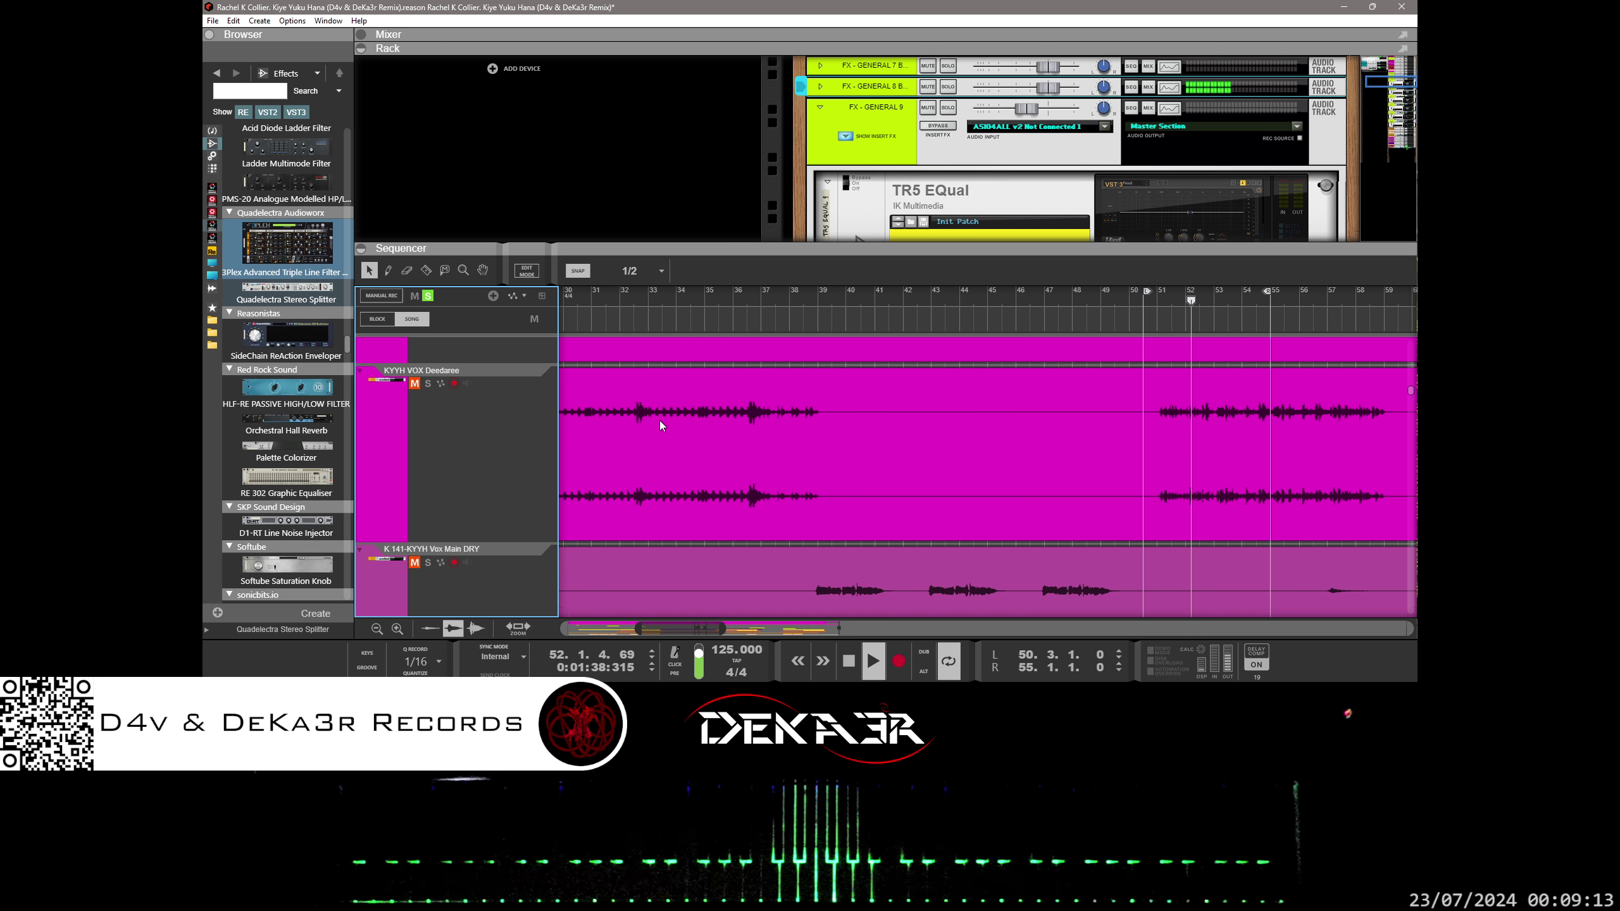
{"action": "left_click", "coordinate": [428, 384]}
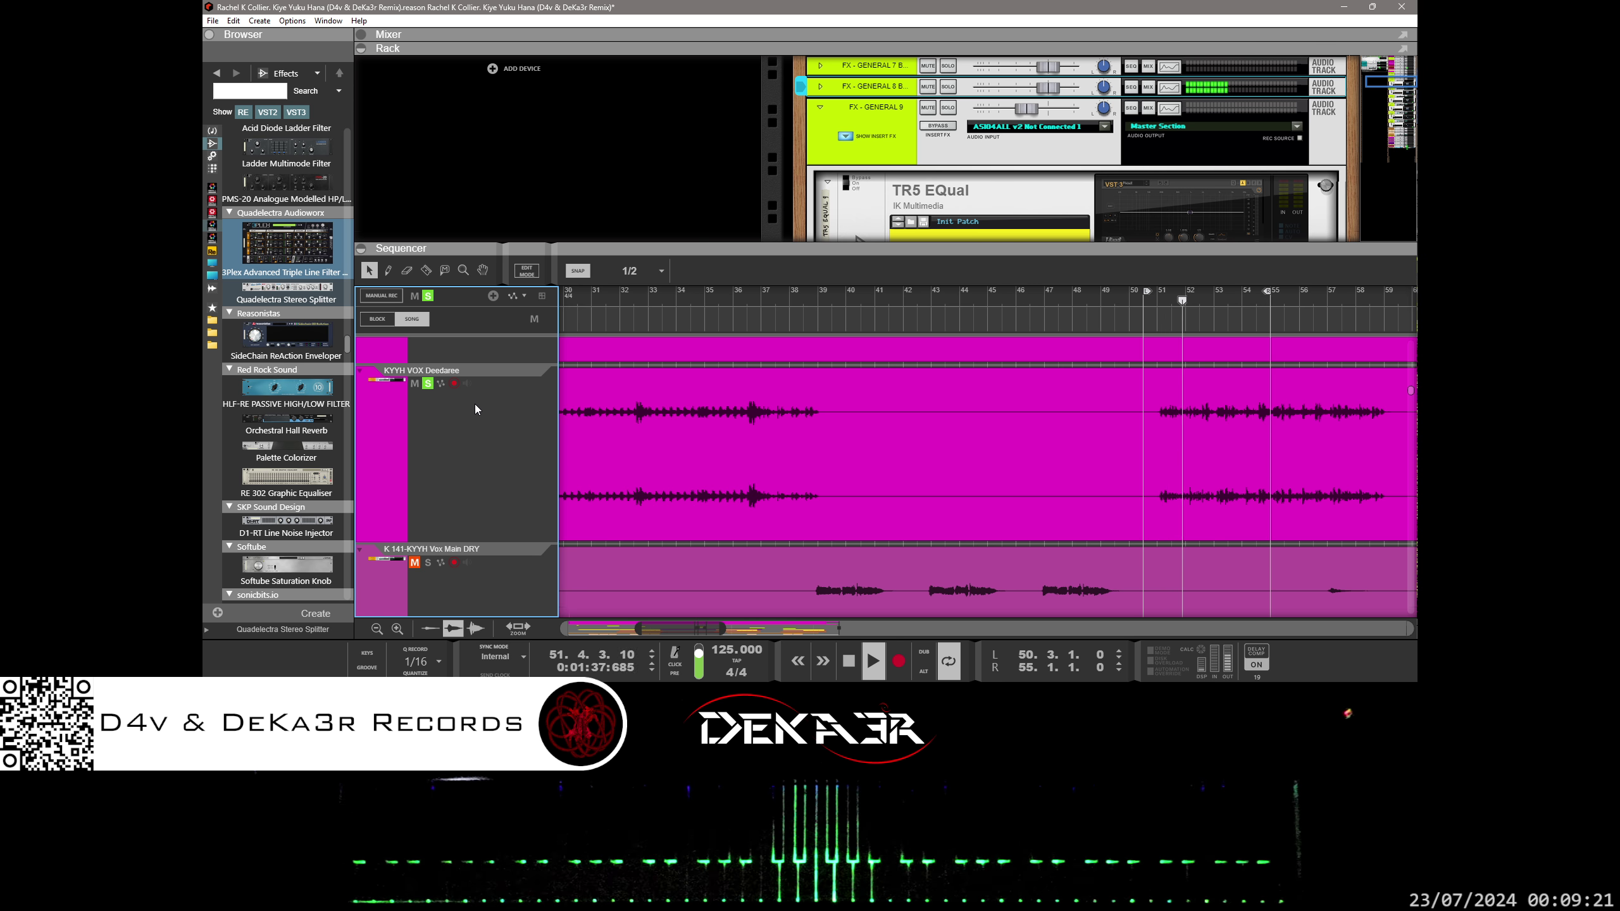
{"action": "left_click", "coordinate": [414, 382]}
{"action": "left_click", "coordinate": [415, 383]}
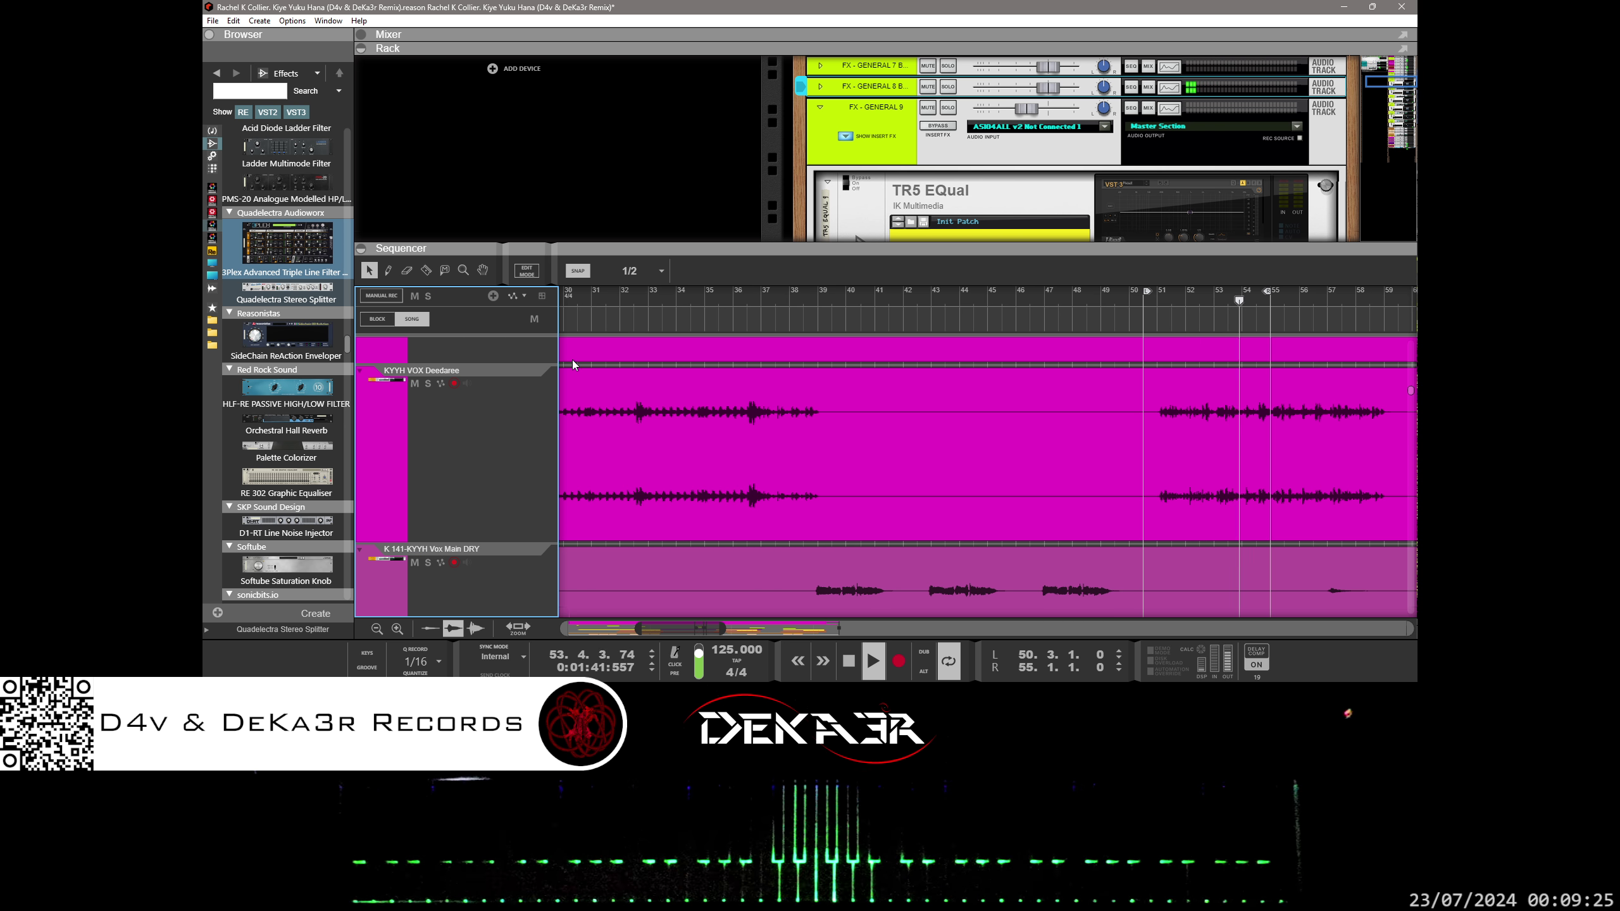
- Expand the sequencer over the rack area and solo the FX SYNTH track
{"action": "scroll", "coordinate": [812, 426], "scroll_direction": "down", "scroll_amount": 4}
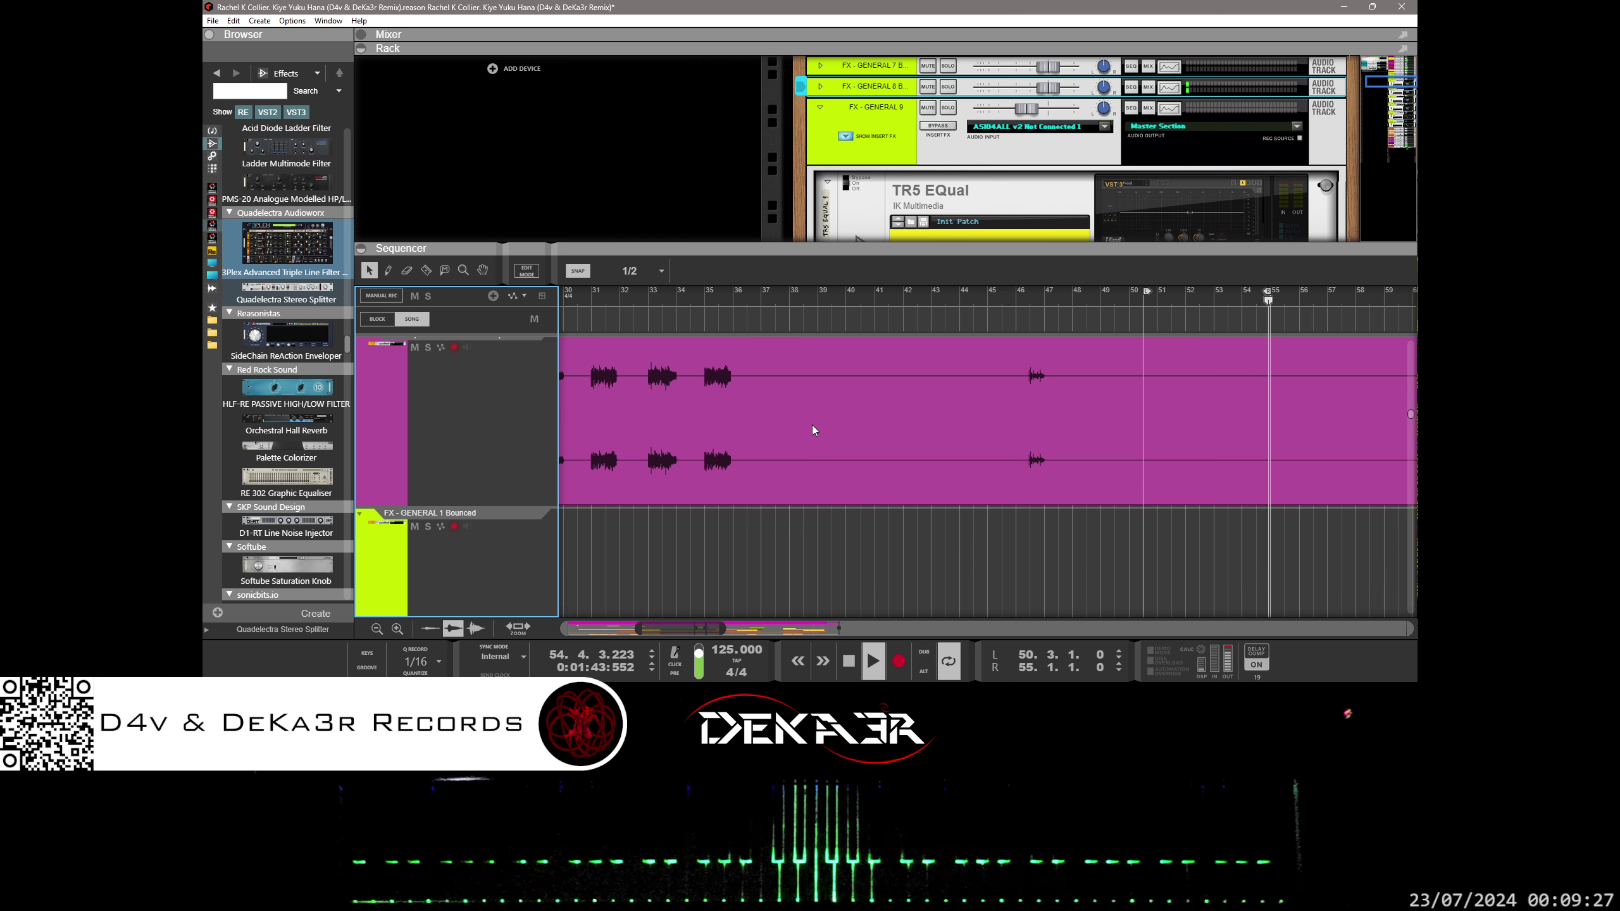
{"action": "scroll", "coordinate": [812, 426], "scroll_direction": "up", "scroll_amount": 3}
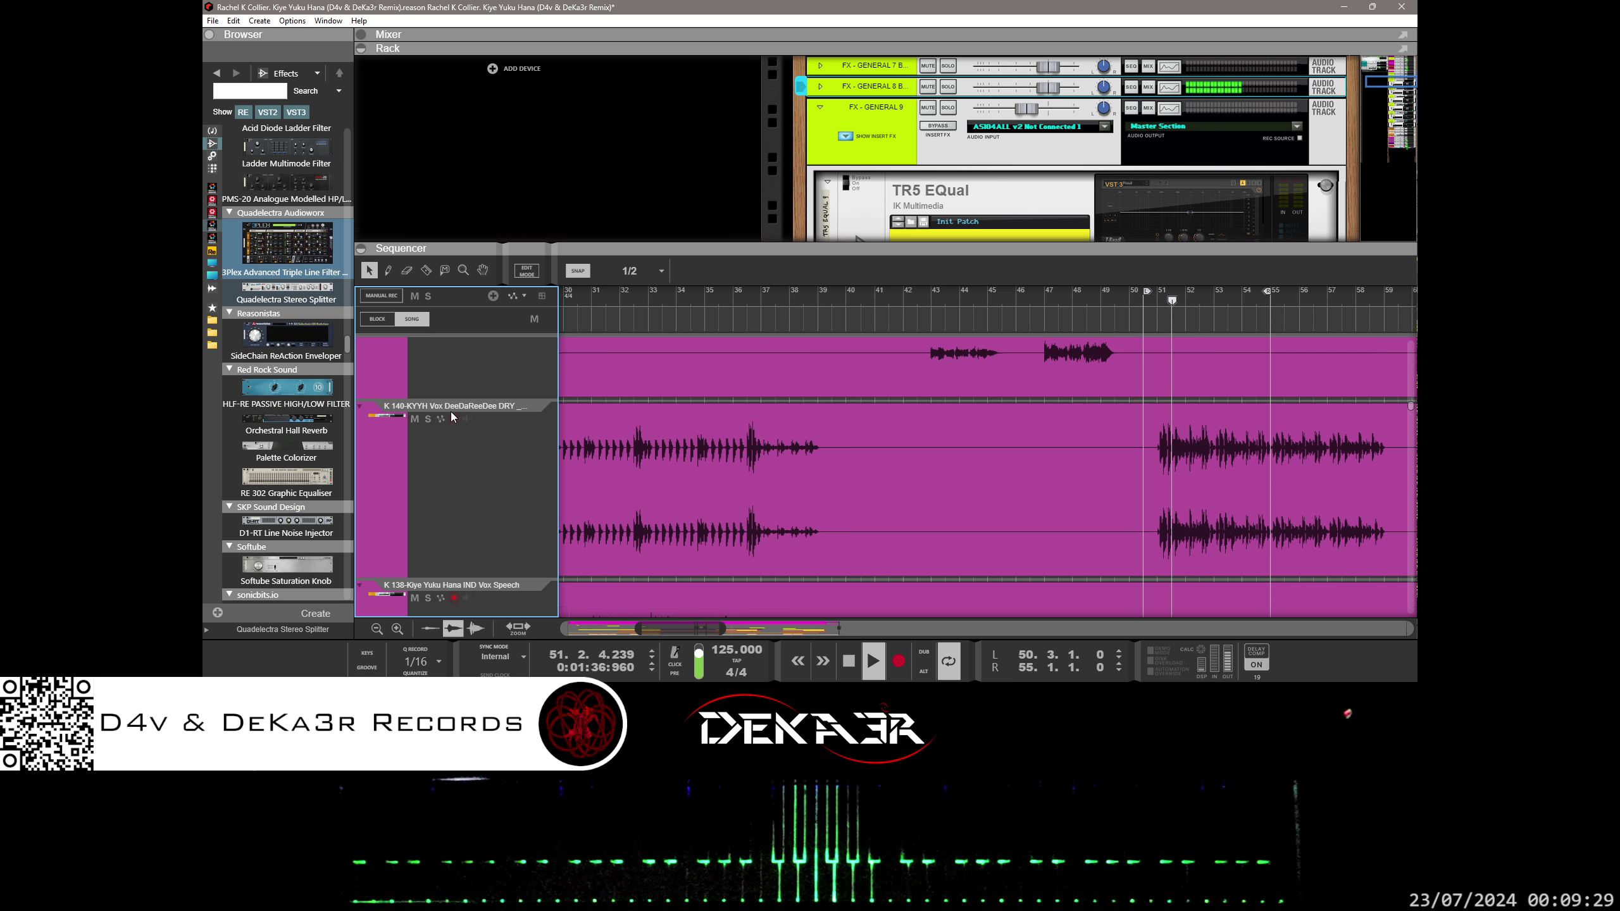
{"action": "scroll", "coordinate": [700, 468], "scroll_direction": "down", "scroll_amount": 1}
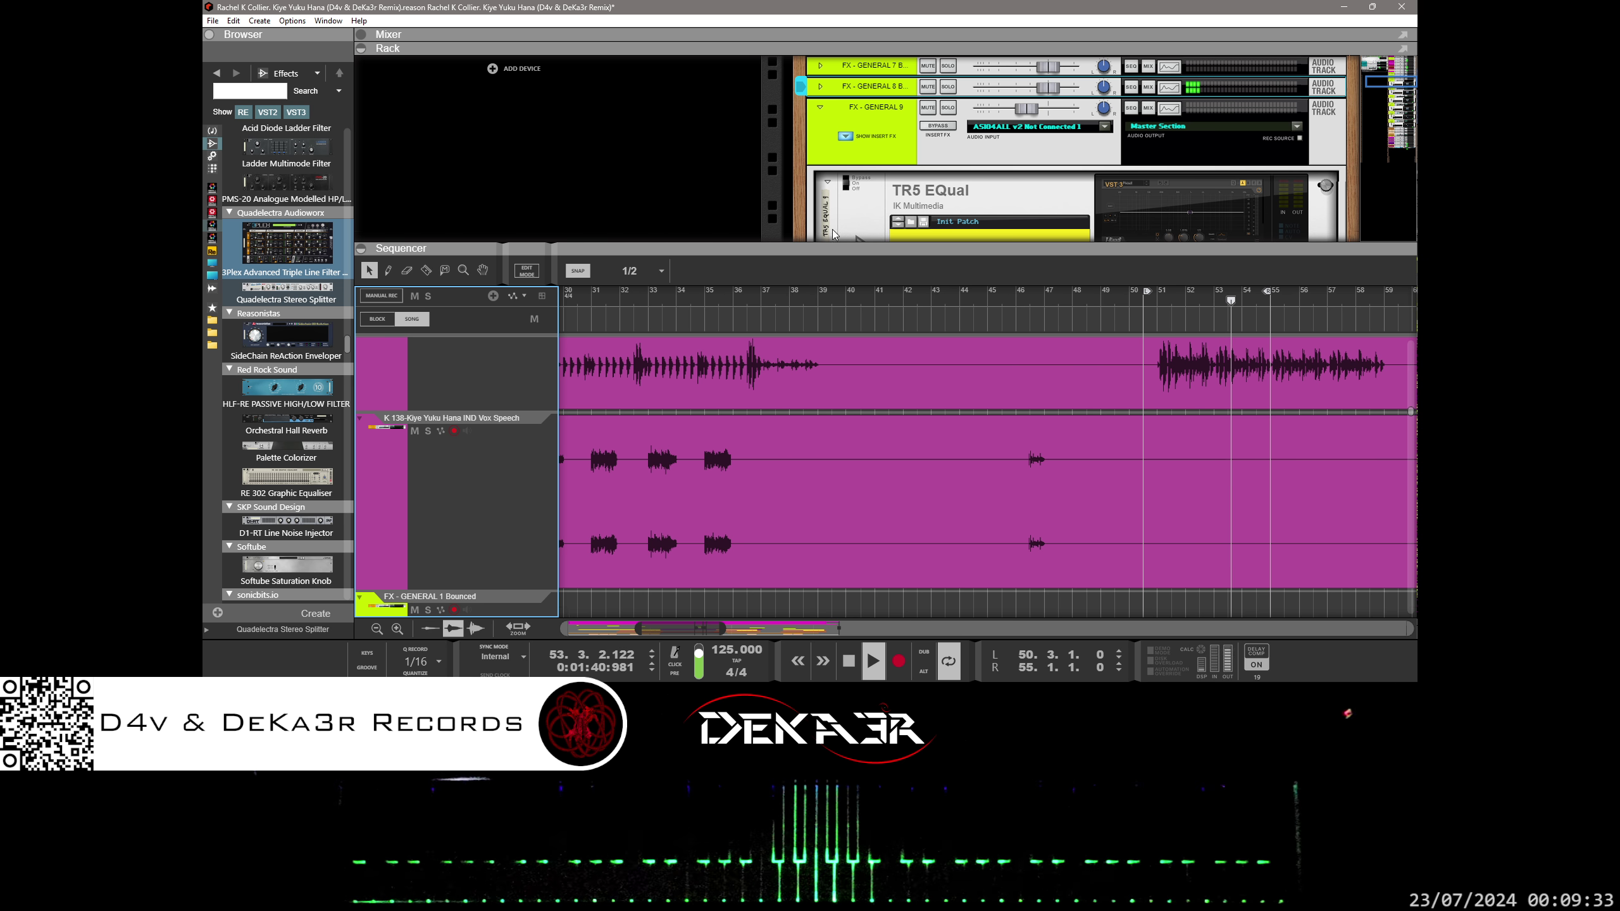
{"action": "left_click_drag", "start_coordinate": [836, 244], "coordinate": [853, 69]}
{"action": "scroll", "coordinate": [965, 252], "scroll_direction": "down", "scroll_amount": 6}
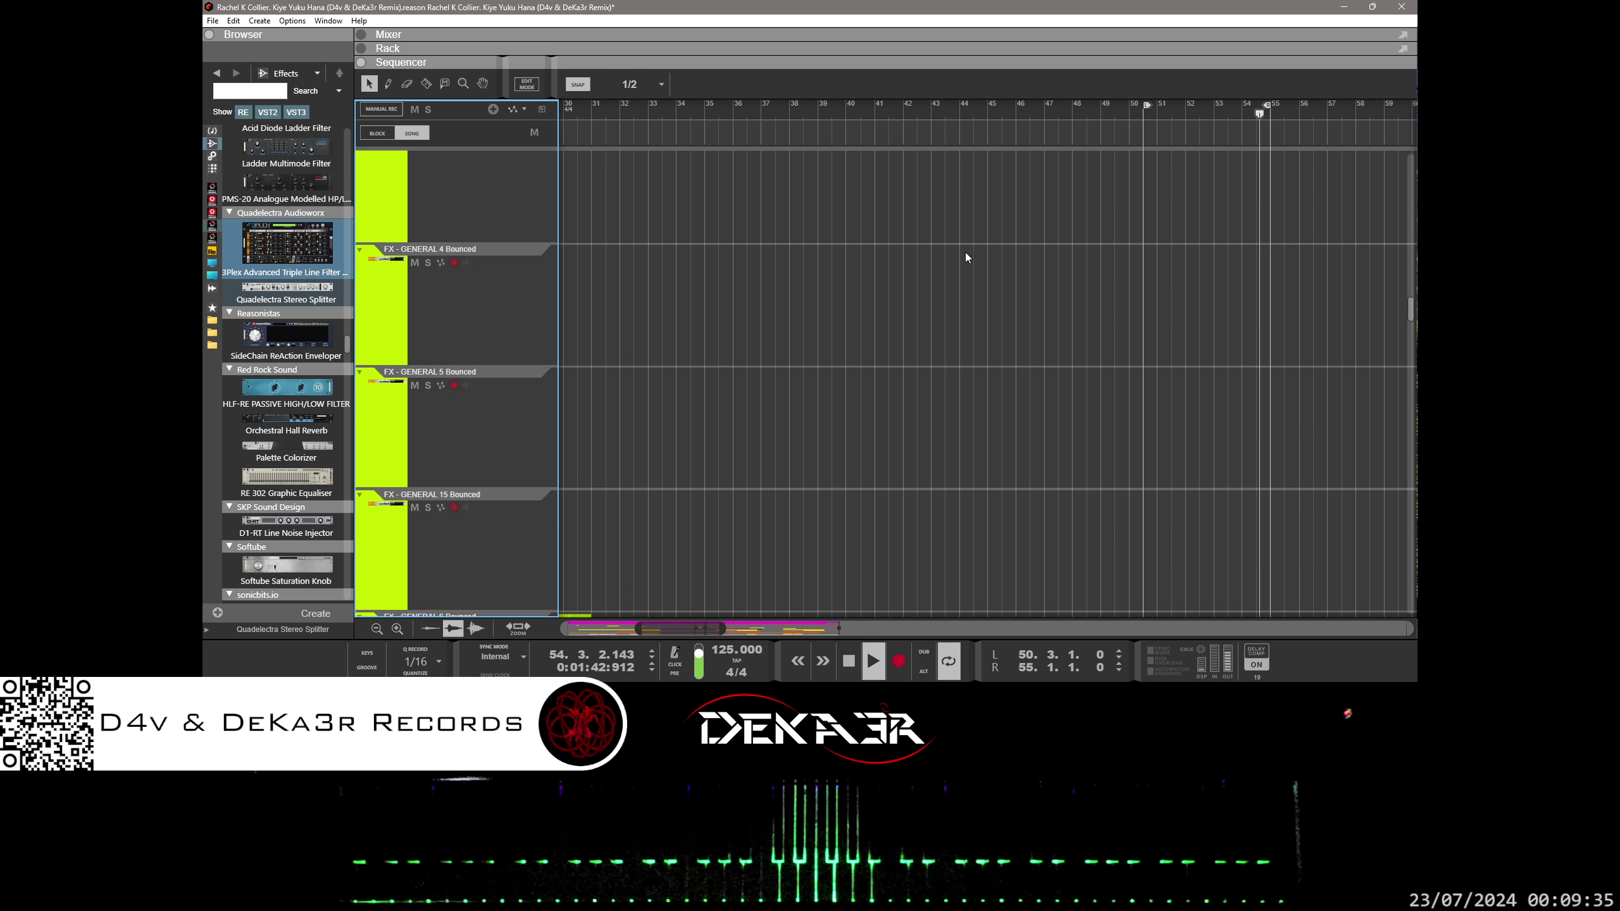
{"action": "scroll", "coordinate": [965, 249], "scroll_direction": "down", "scroll_amount": 3}
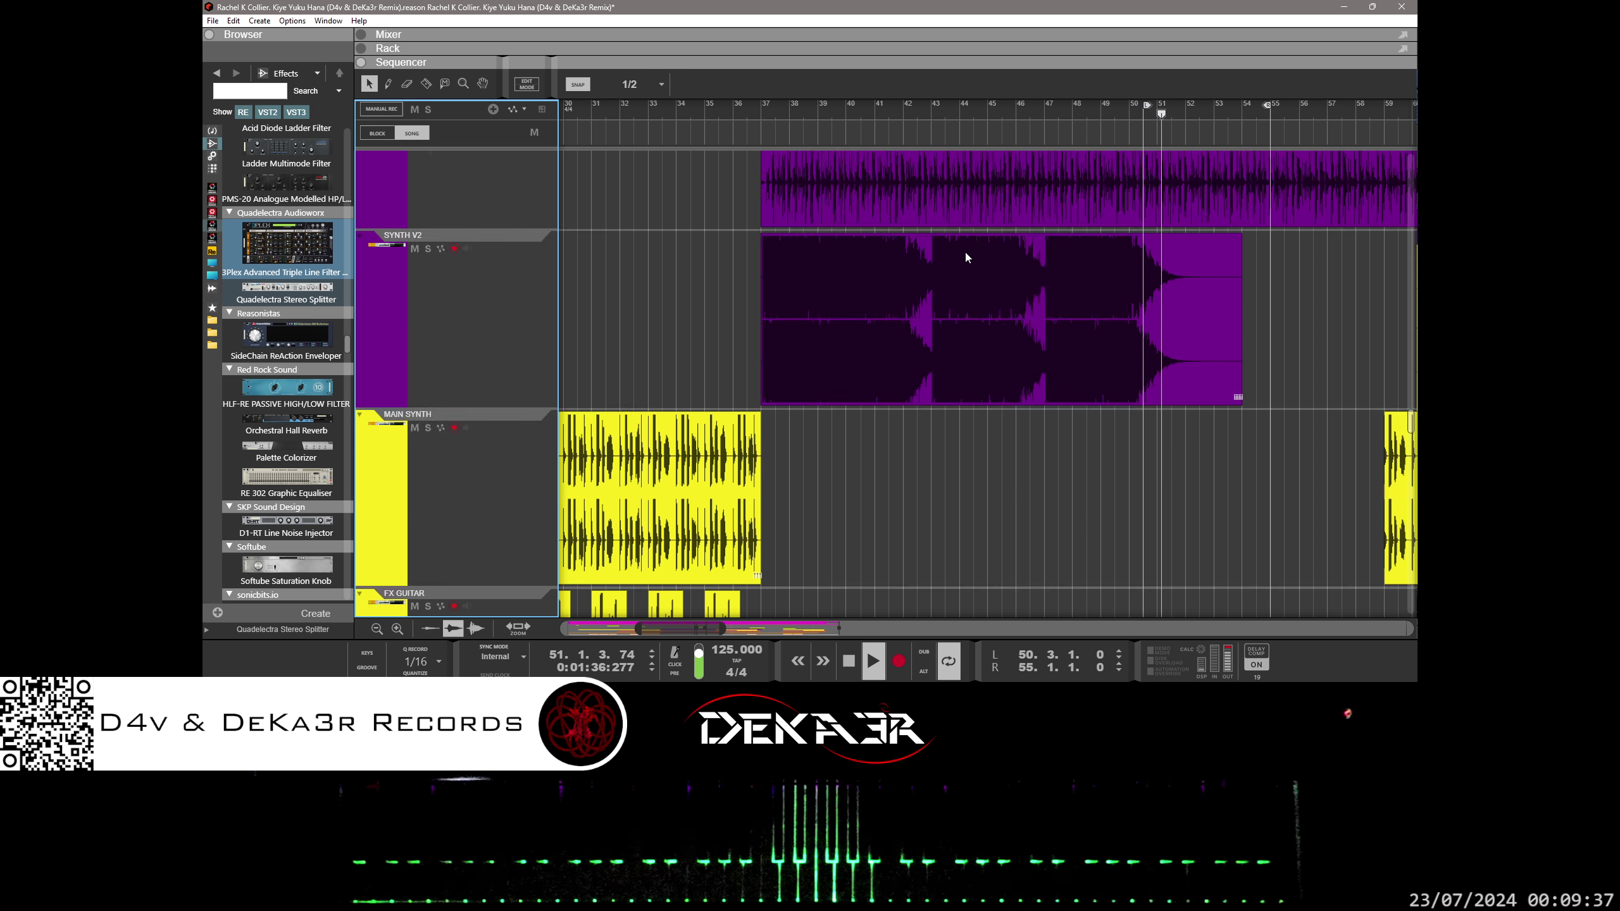
{"action": "scroll", "coordinate": [964, 251], "scroll_direction": "up", "scroll_amount": 5}
{"action": "scroll", "coordinate": [731, 423], "scroll_direction": "down", "scroll_amount": 2}
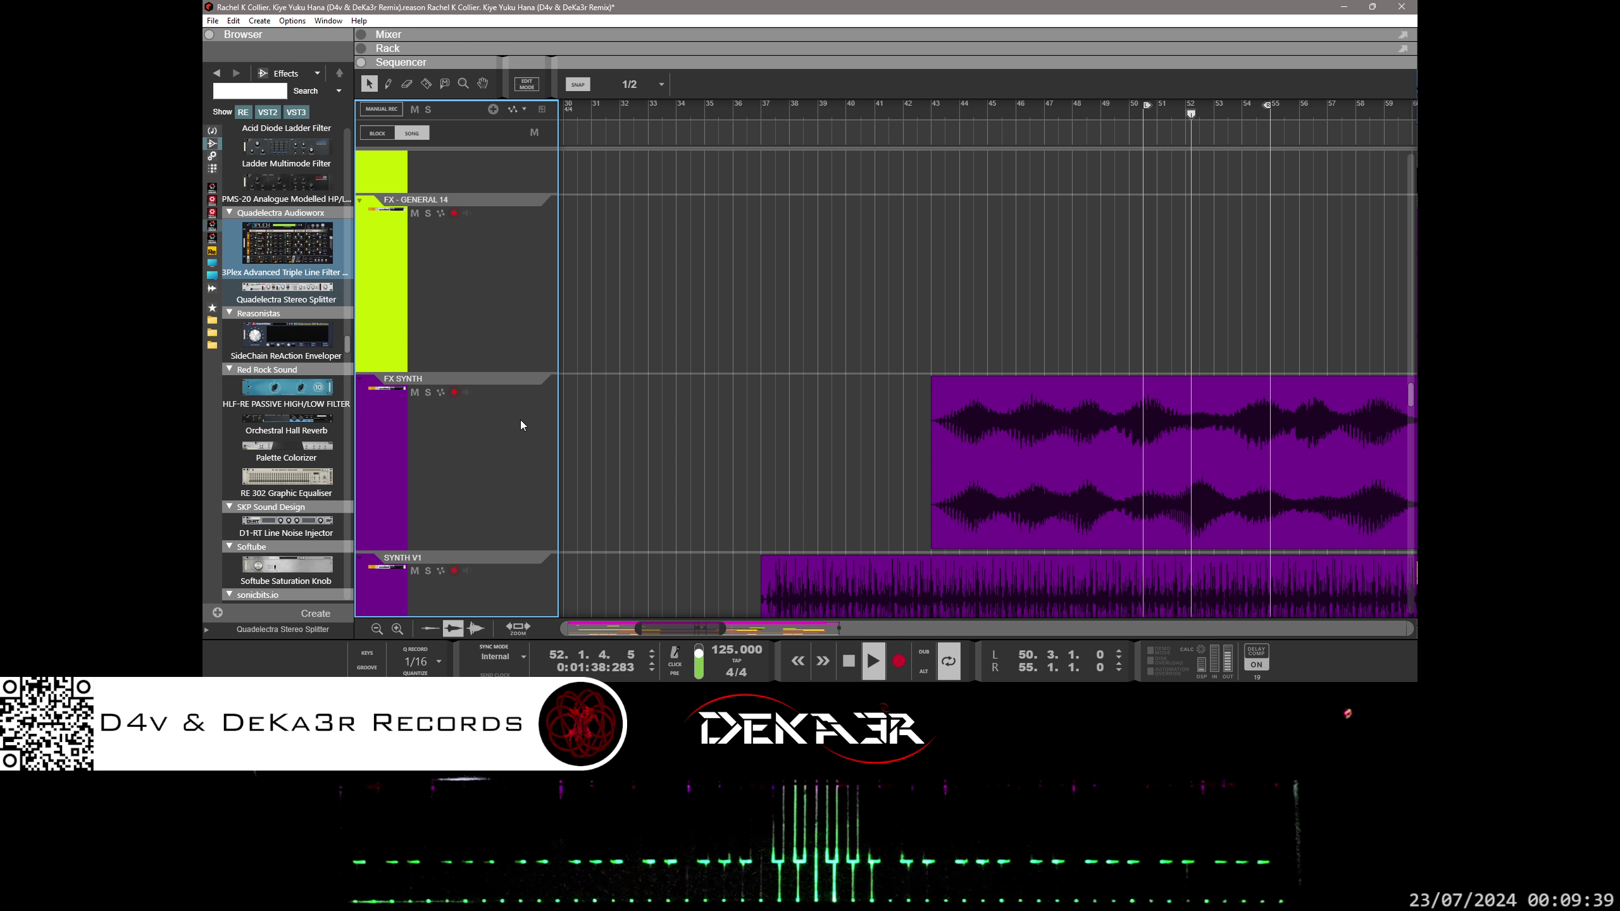
{"action": "scroll", "coordinate": [484, 418], "scroll_direction": "down", "scroll_amount": 4}
{"action": "scroll", "coordinate": [481, 421], "scroll_direction": "up", "scroll_amount": 4}
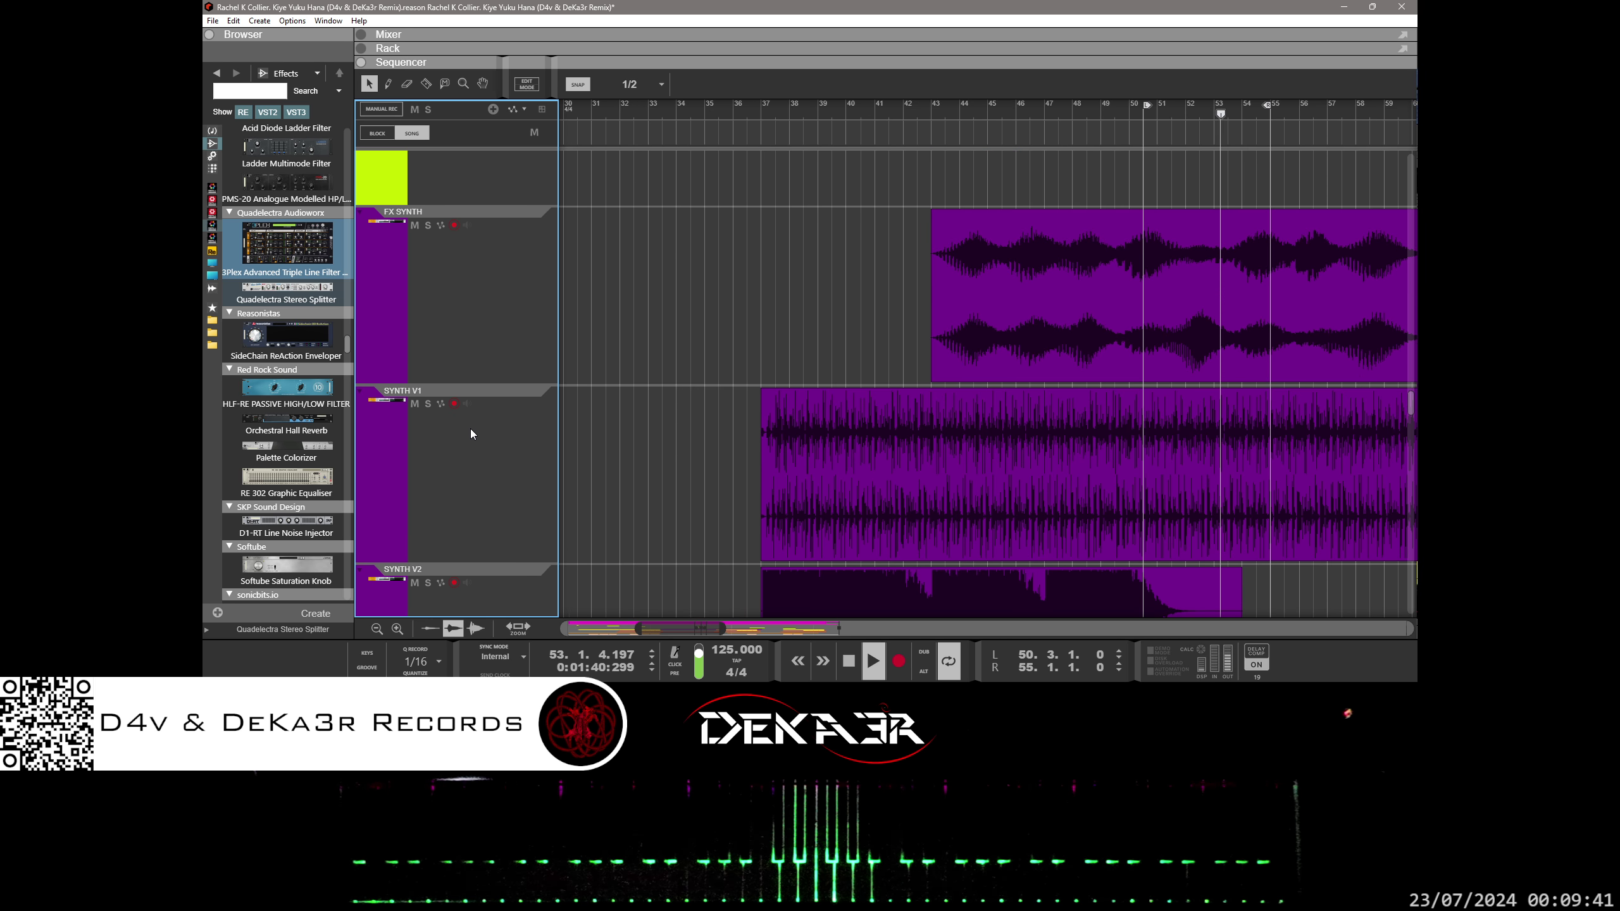
{"action": "left_click", "coordinate": [428, 391]}
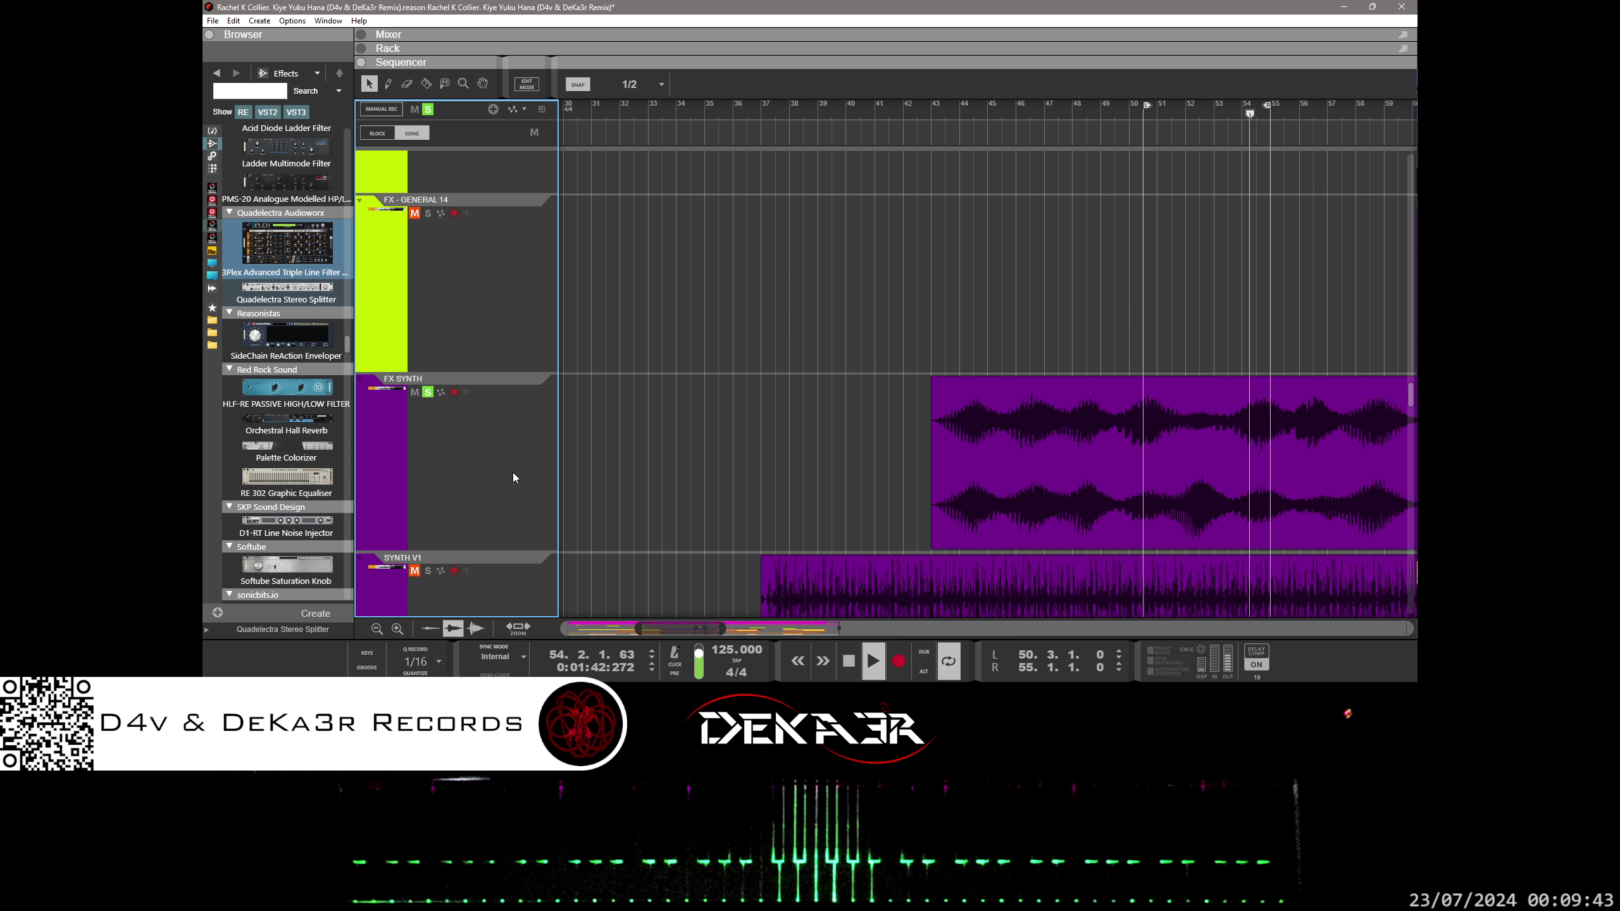
- Solo the FX - GENERAL 9 track alongside FX SYNTH and save the song
{"action": "scroll", "coordinate": [572, 479], "scroll_direction": "up", "scroll_amount": 8}
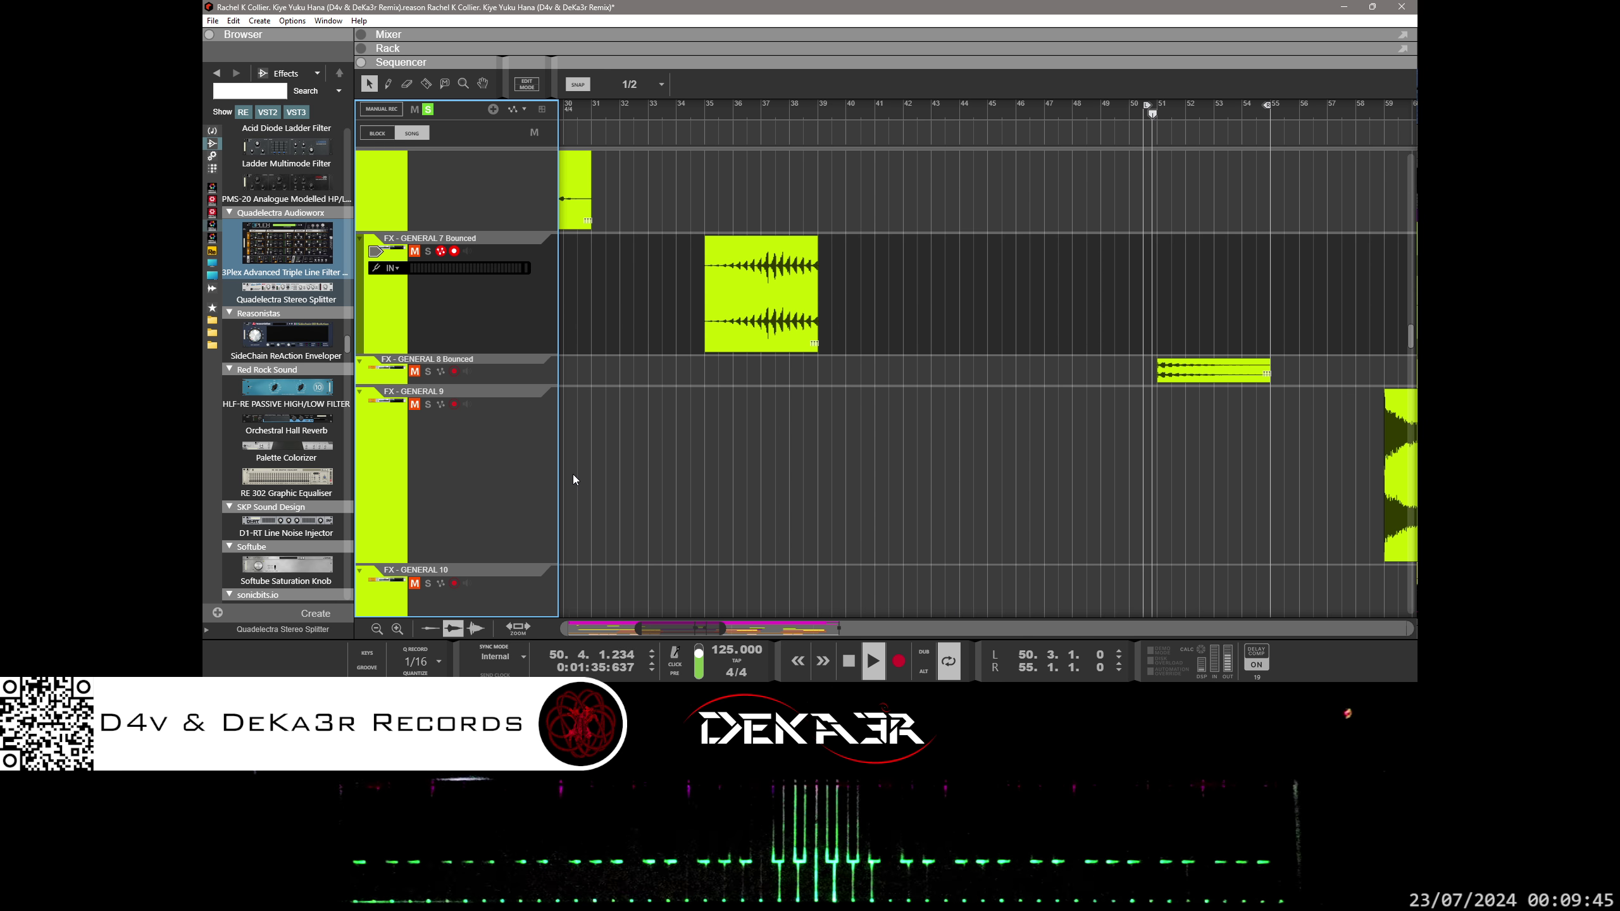
{"action": "left_click_drag", "start_coordinate": [668, 629], "coordinate": [714, 631]}
{"action": "scroll", "coordinate": [733, 462], "scroll_direction": "down", "scroll_amount": 8}
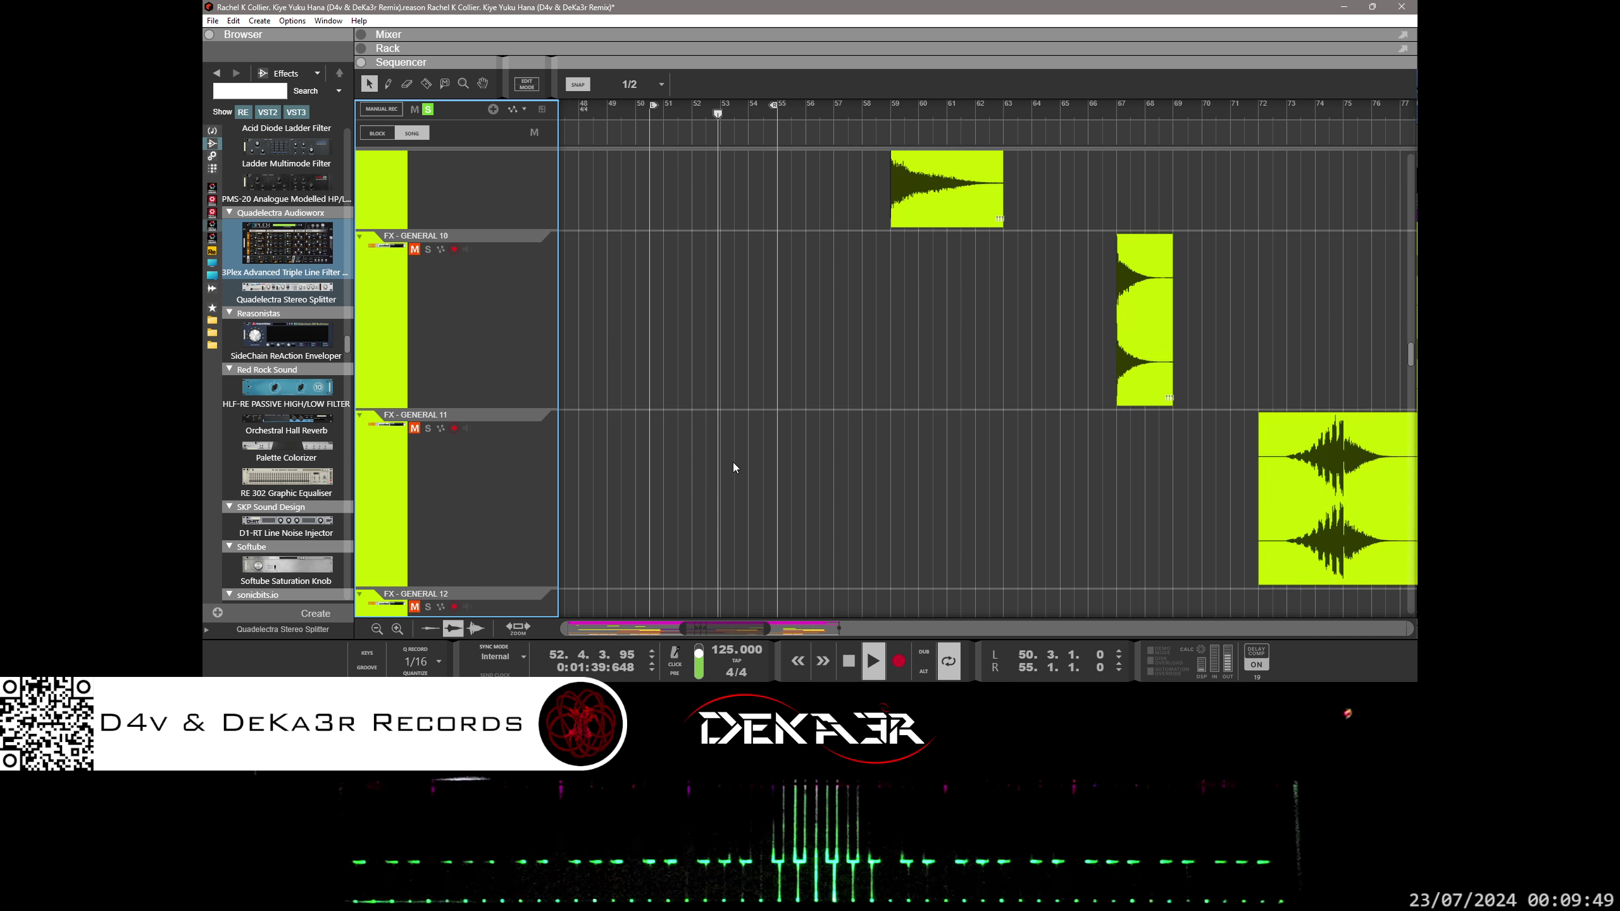
{"action": "scroll", "coordinate": [734, 467], "scroll_direction": "up", "scroll_amount": 2}
{"action": "scroll", "coordinate": [585, 476], "scroll_direction": "down", "scroll_amount": 2}
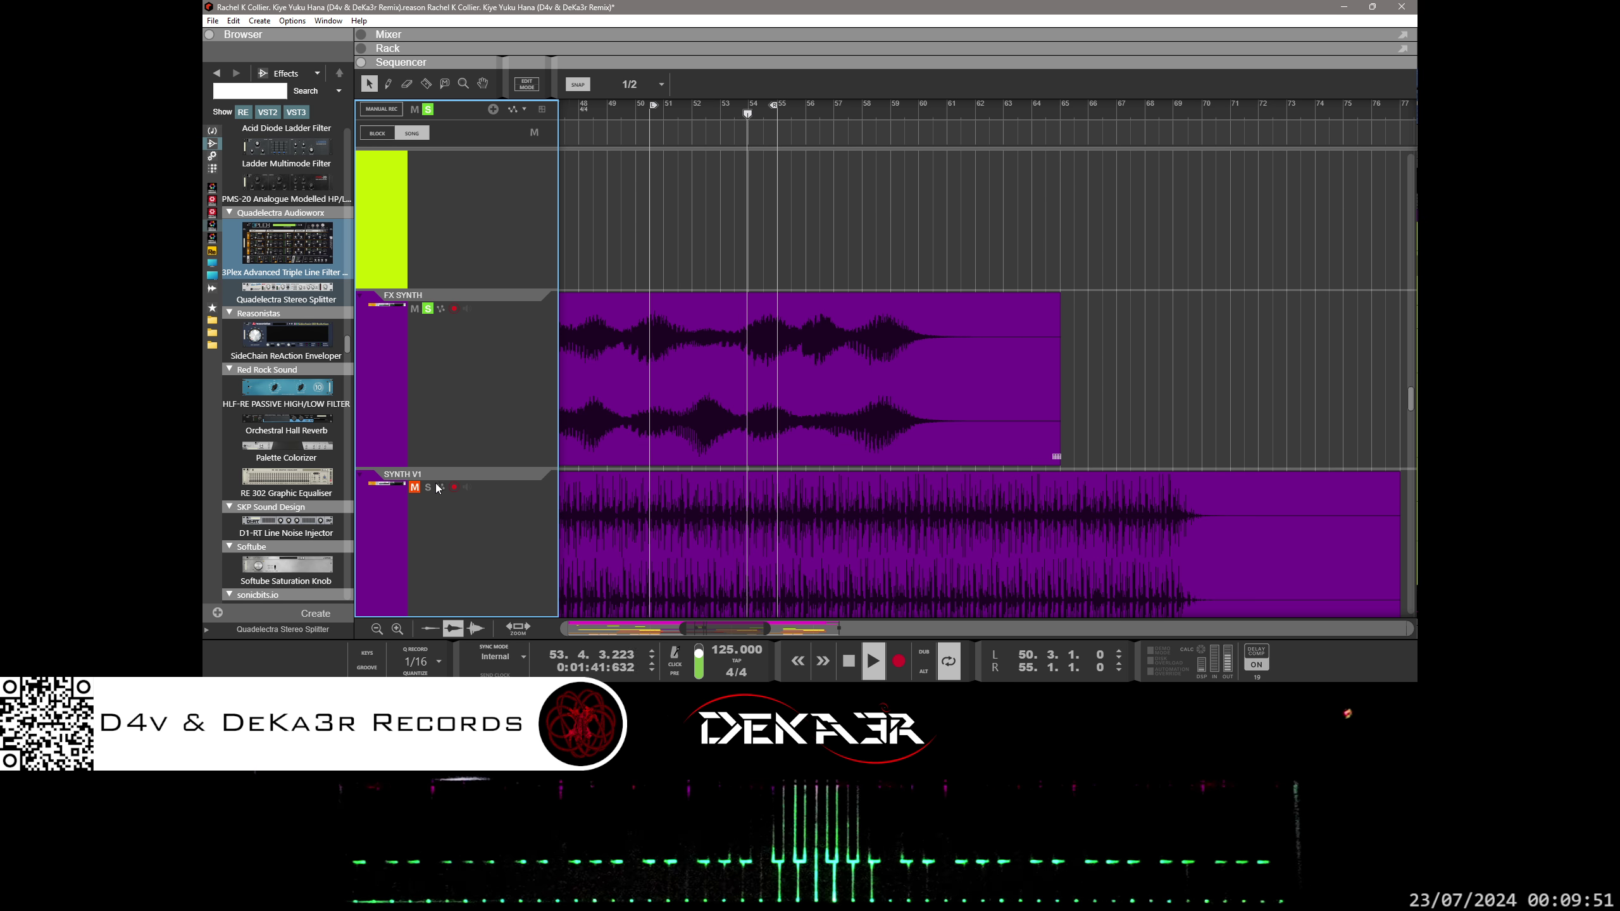
{"action": "scroll", "coordinate": [604, 355], "scroll_direction": "up", "scroll_amount": 6}
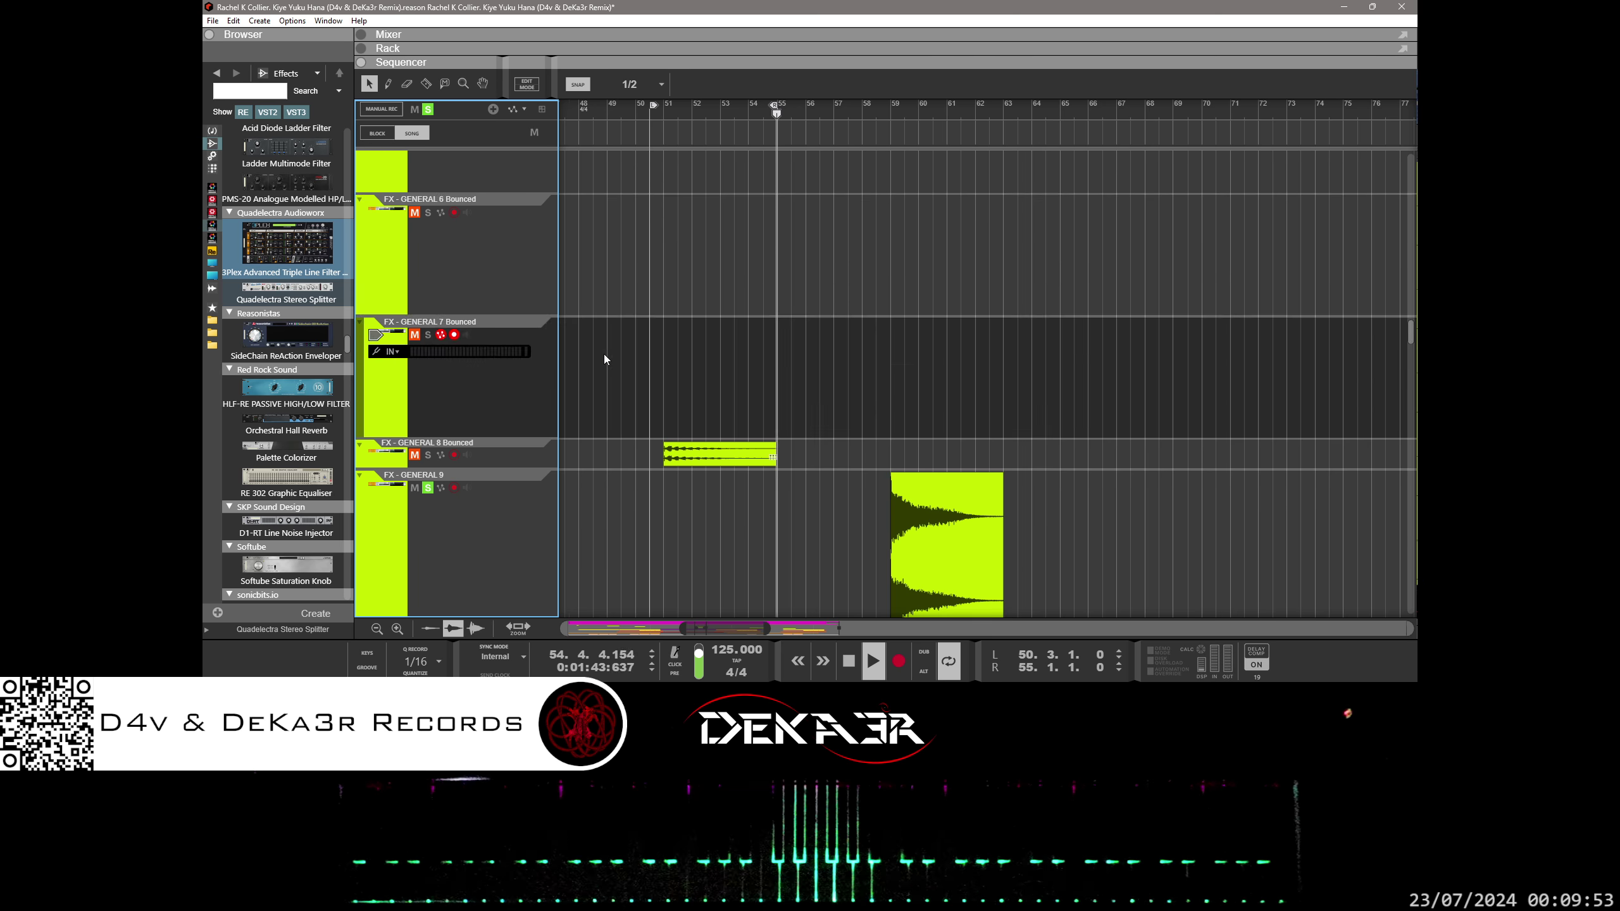
{"action": "scroll", "coordinate": [604, 355], "scroll_direction": "down", "scroll_amount": 3}
{"action": "scroll", "coordinate": [769, 237], "scroll_direction": "up", "scroll_amount": 4}
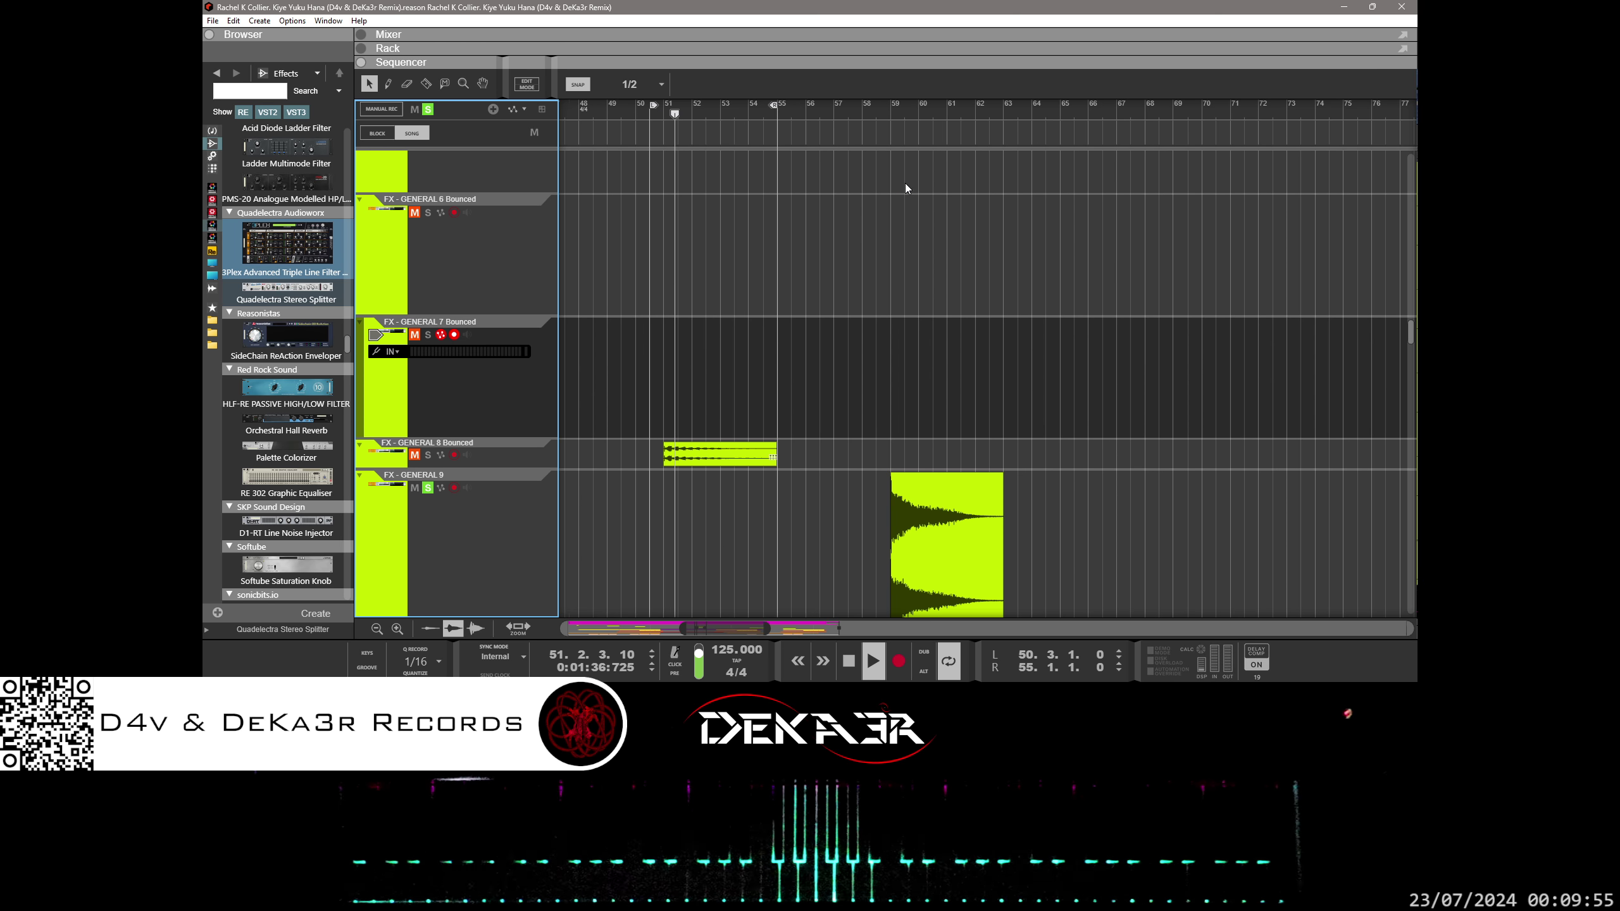
- Loop the start of the FX - GENERAL 9 clip from 59.1.1.0 to 60.1.1.0 and show that track's devices in the rack
{"action": "left_click", "coordinate": [891, 109], "text": "alt"}
{"action": "left_click", "coordinate": [917, 109]}
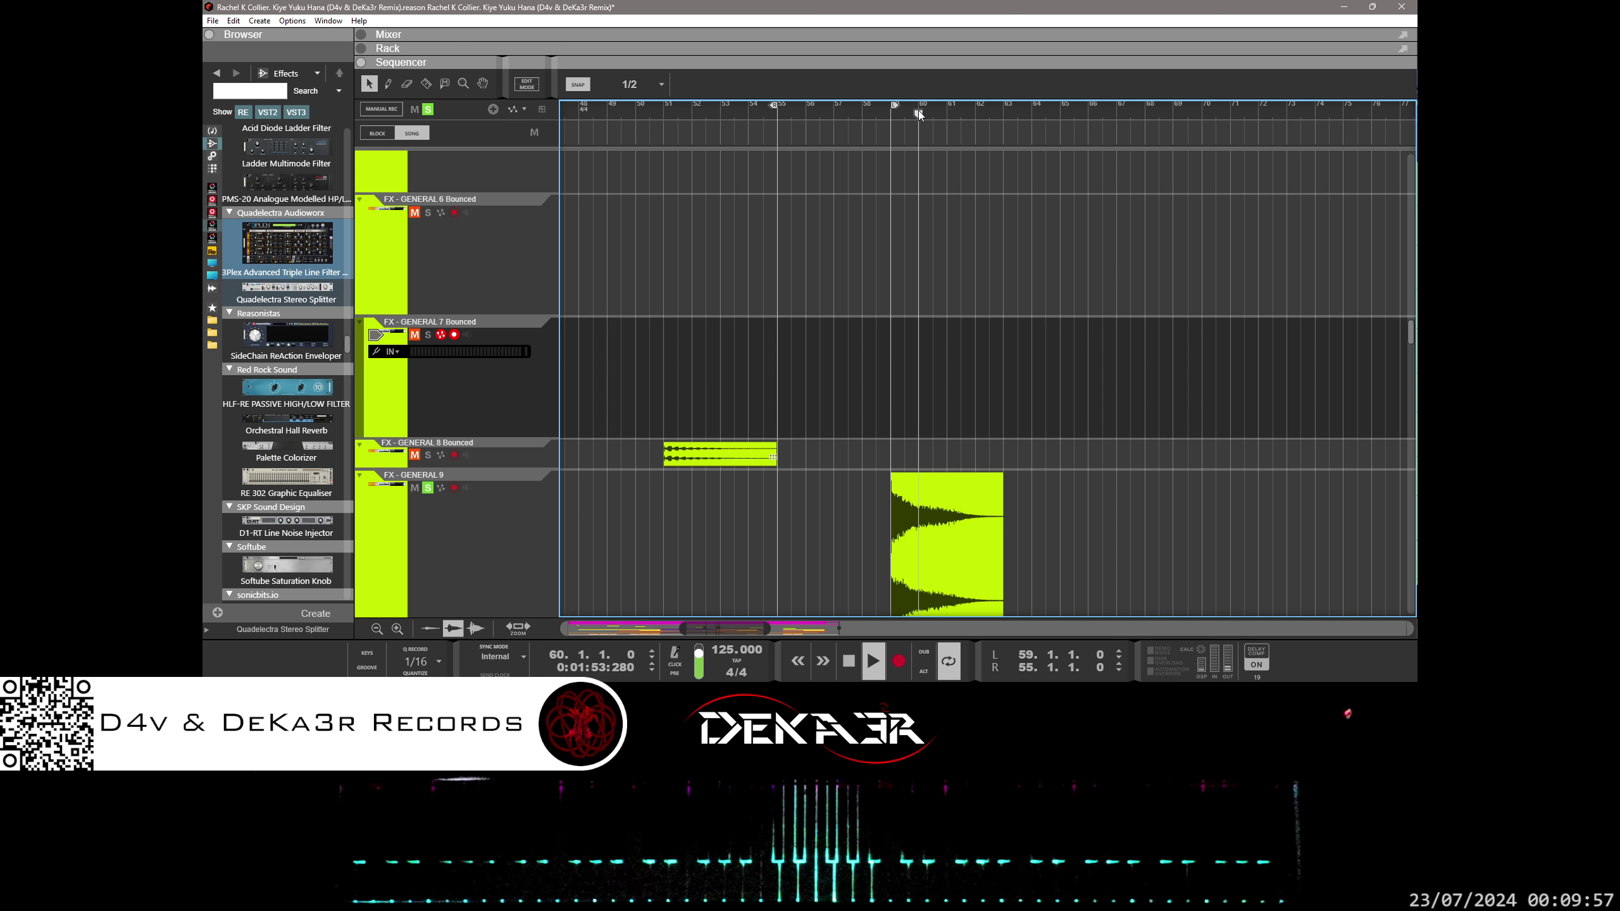
{"action": "left_click", "coordinate": [919, 106], "text": "ctrl"}
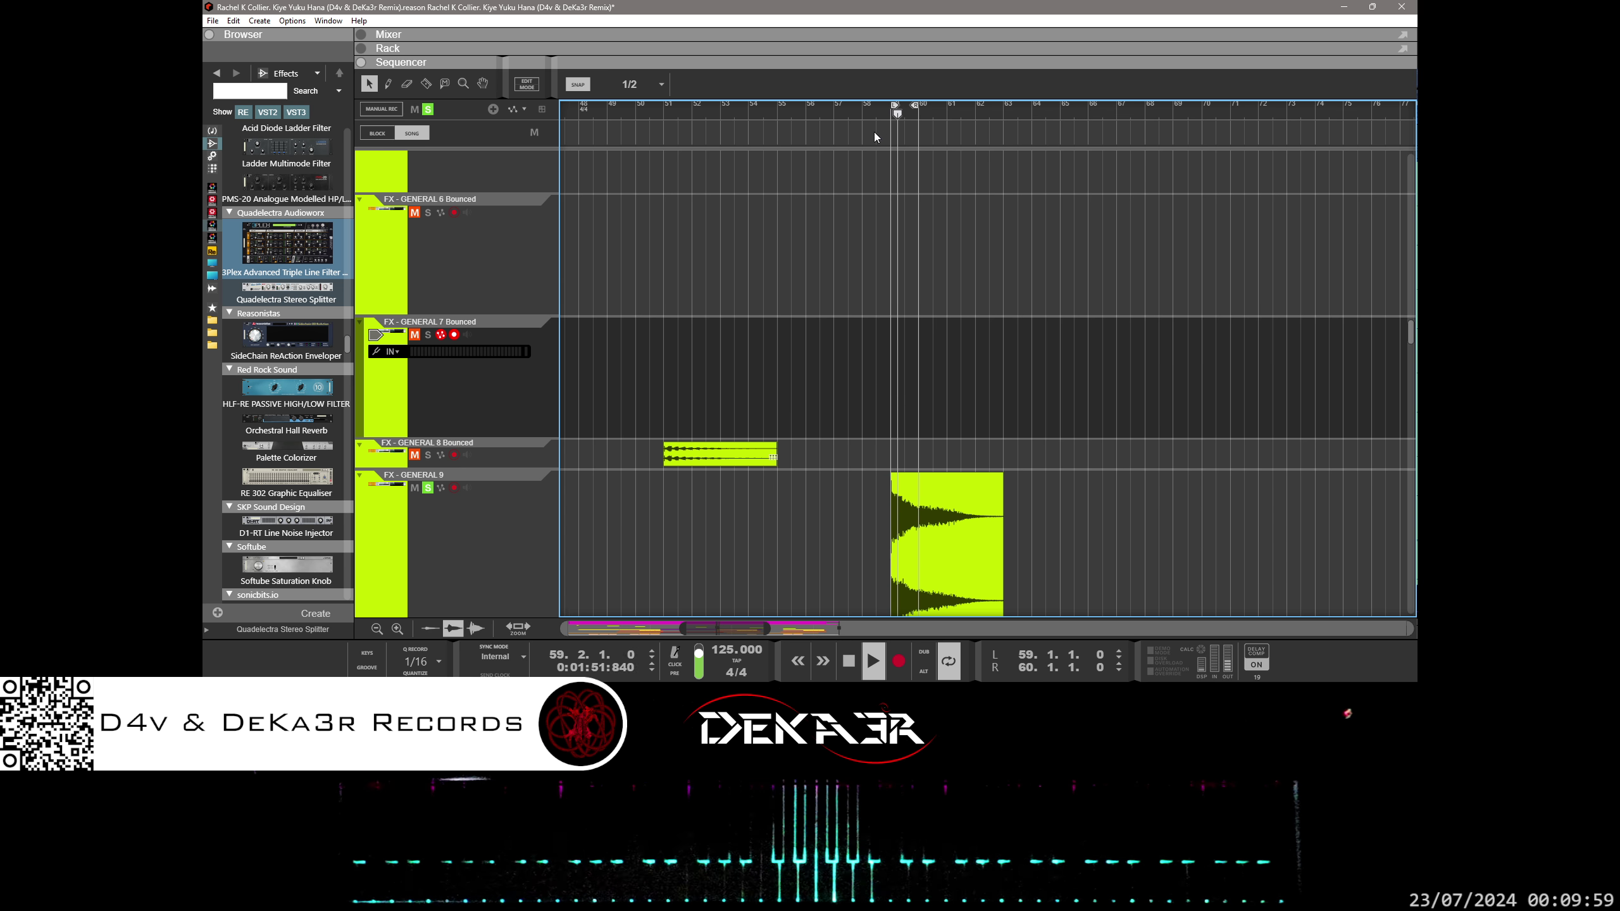
{"action": "left_click", "coordinate": [445, 545]}
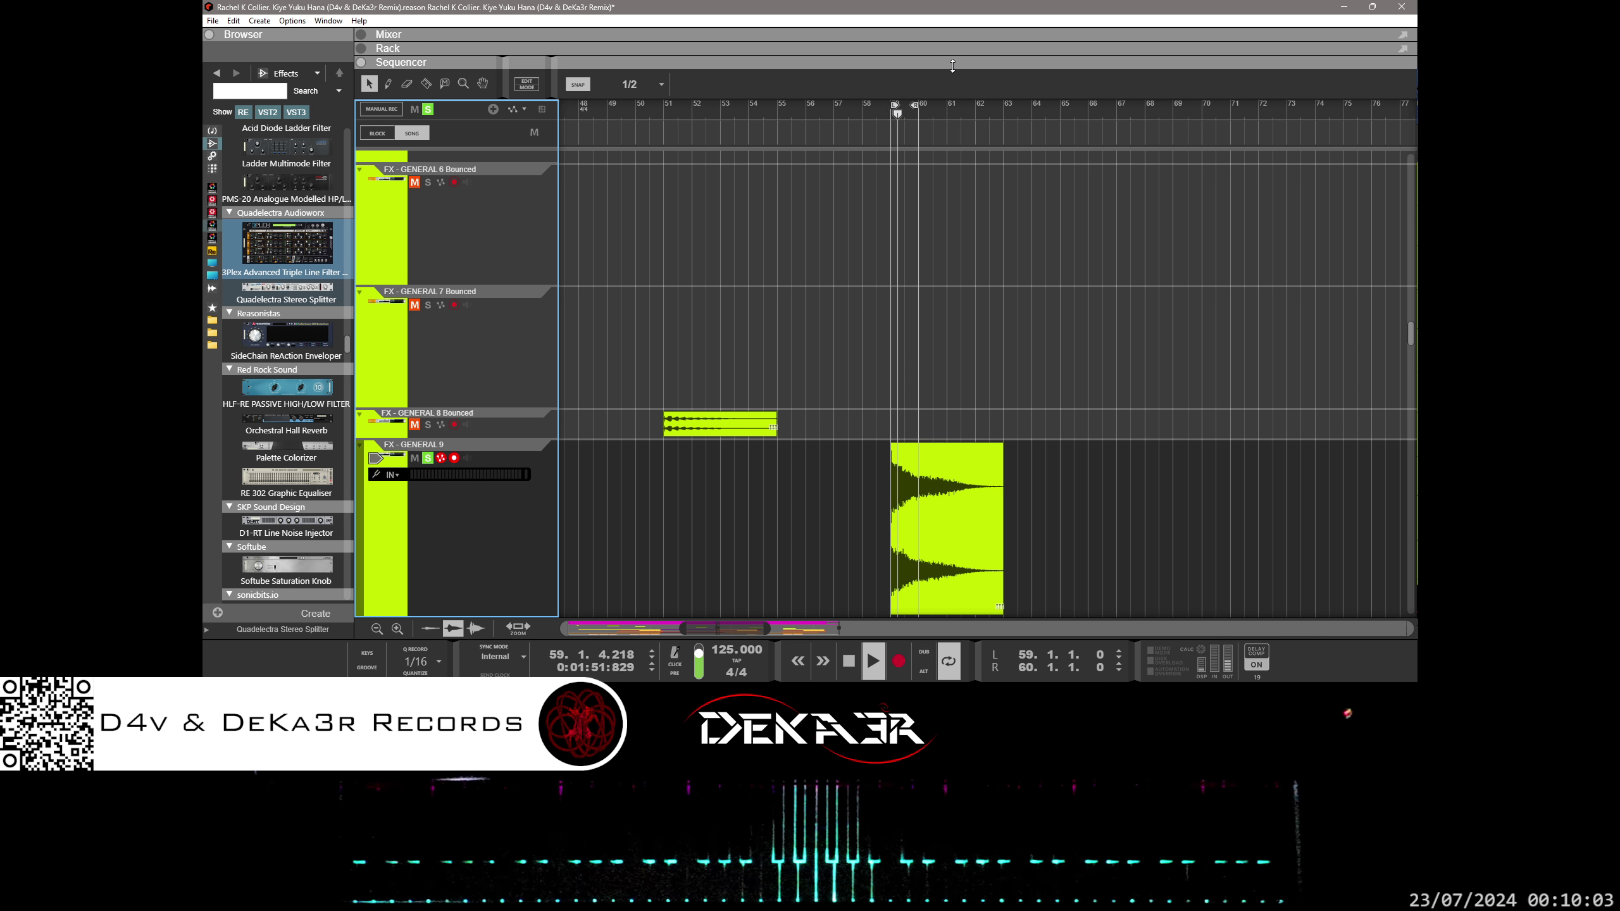
{"action": "left_click_drag", "start_coordinate": [952, 74], "coordinate": [939, 287]}
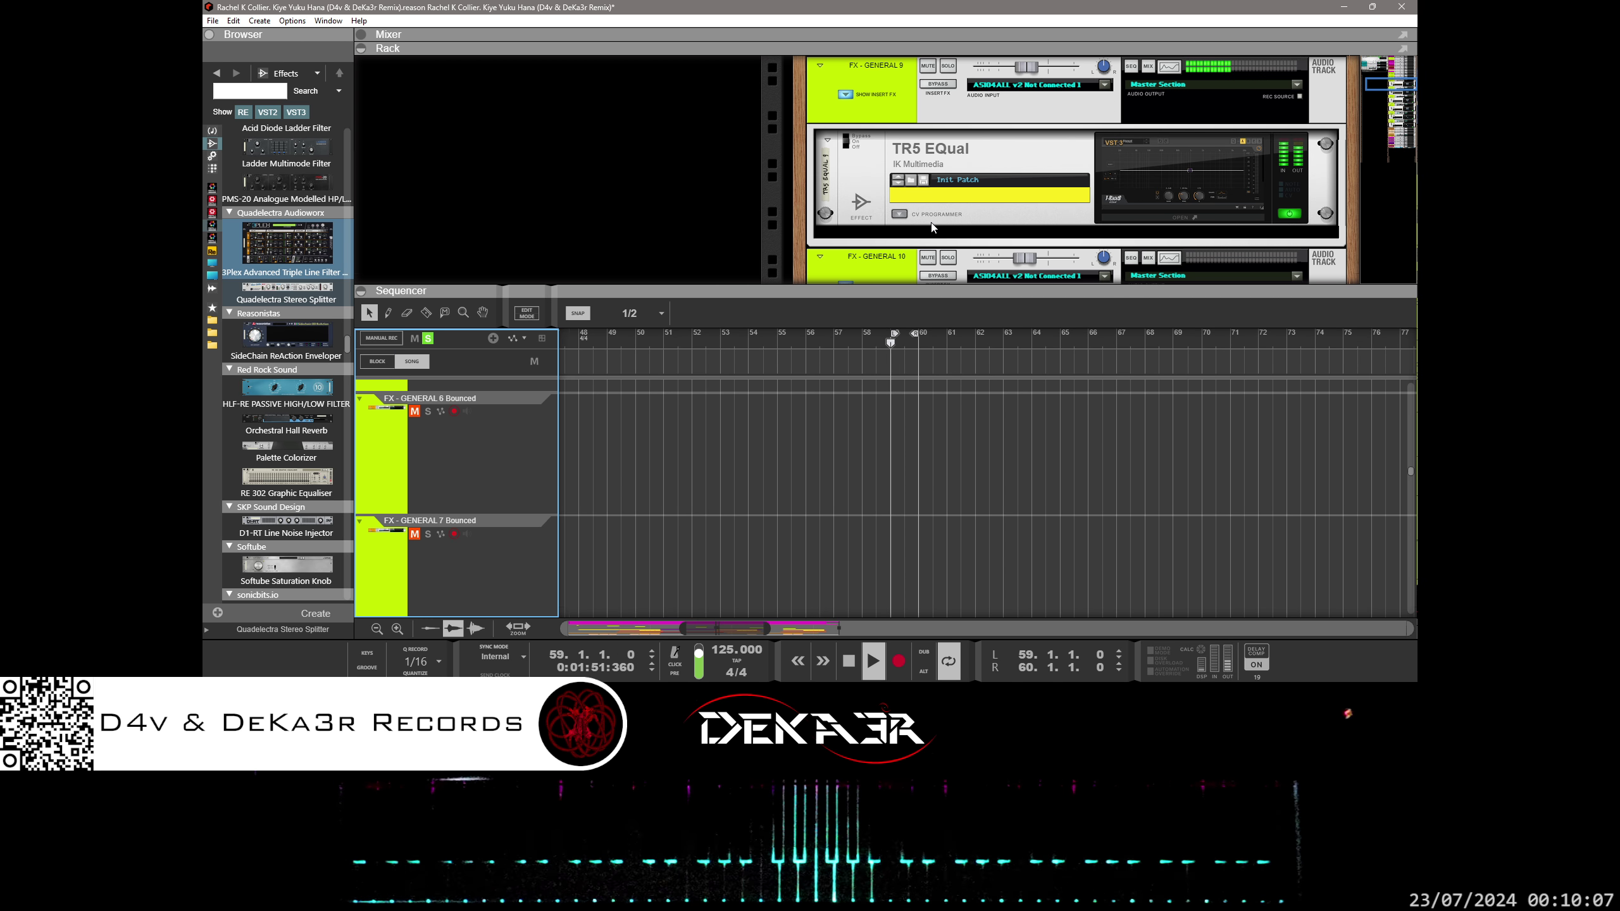
- Add a Shadow Hills Mastering Compressor after the TR5 EQual in the FX - GENERAL 9 insert chain
{"action": "scroll", "coordinate": [936, 413], "scroll_direction": "down", "scroll_amount": 5}
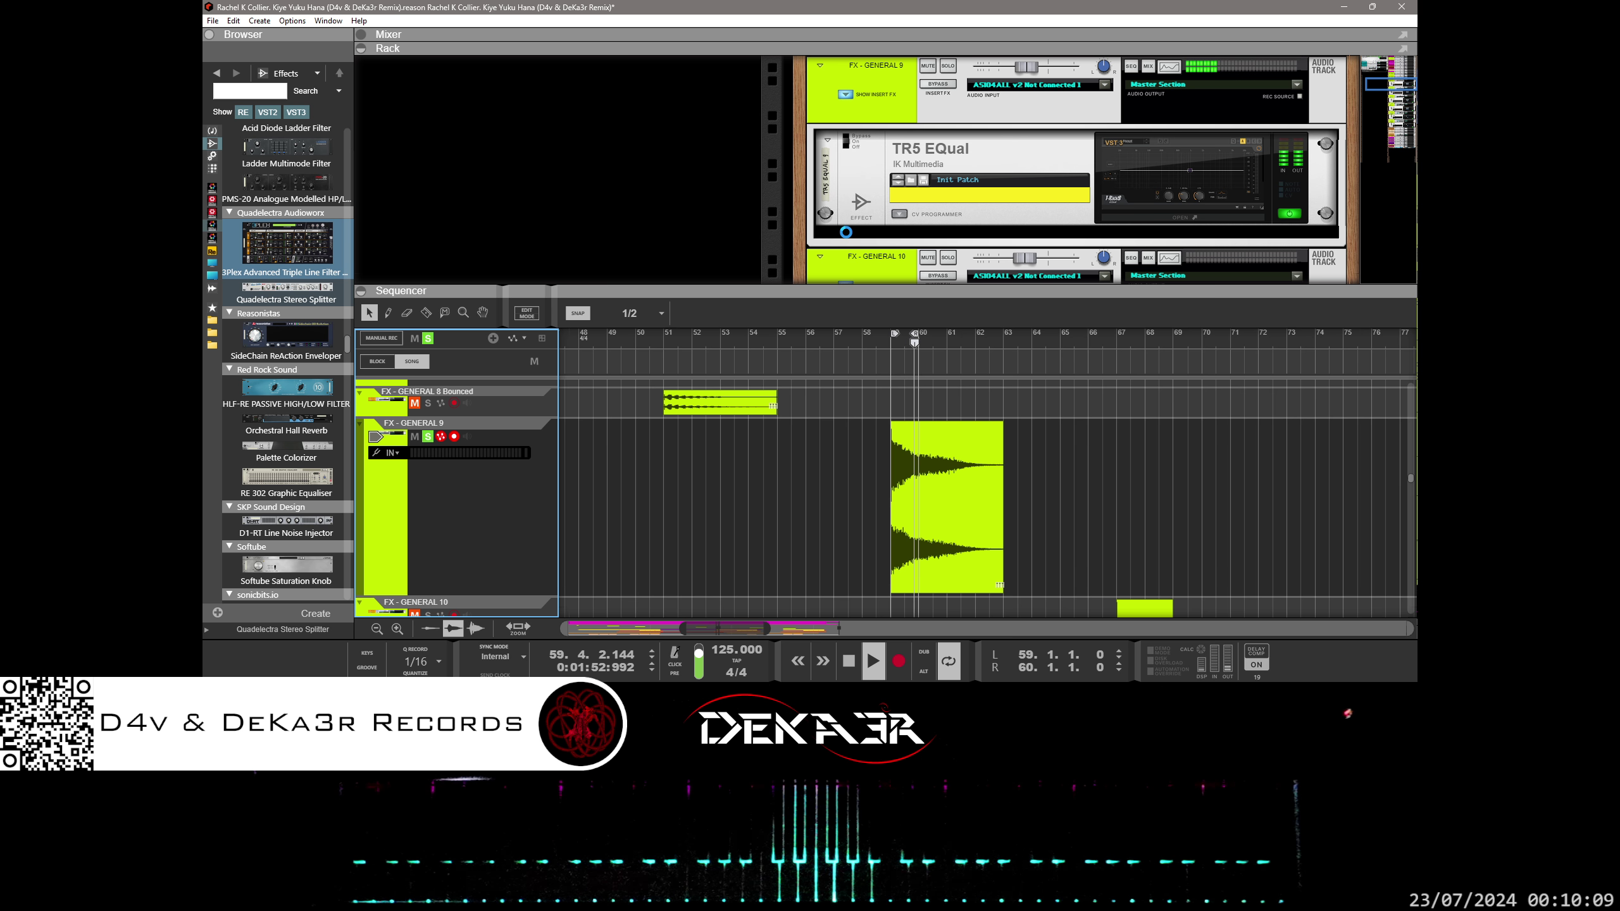
{"action": "scroll", "coordinate": [289, 214], "scroll_direction": "up", "scroll_amount": 5}
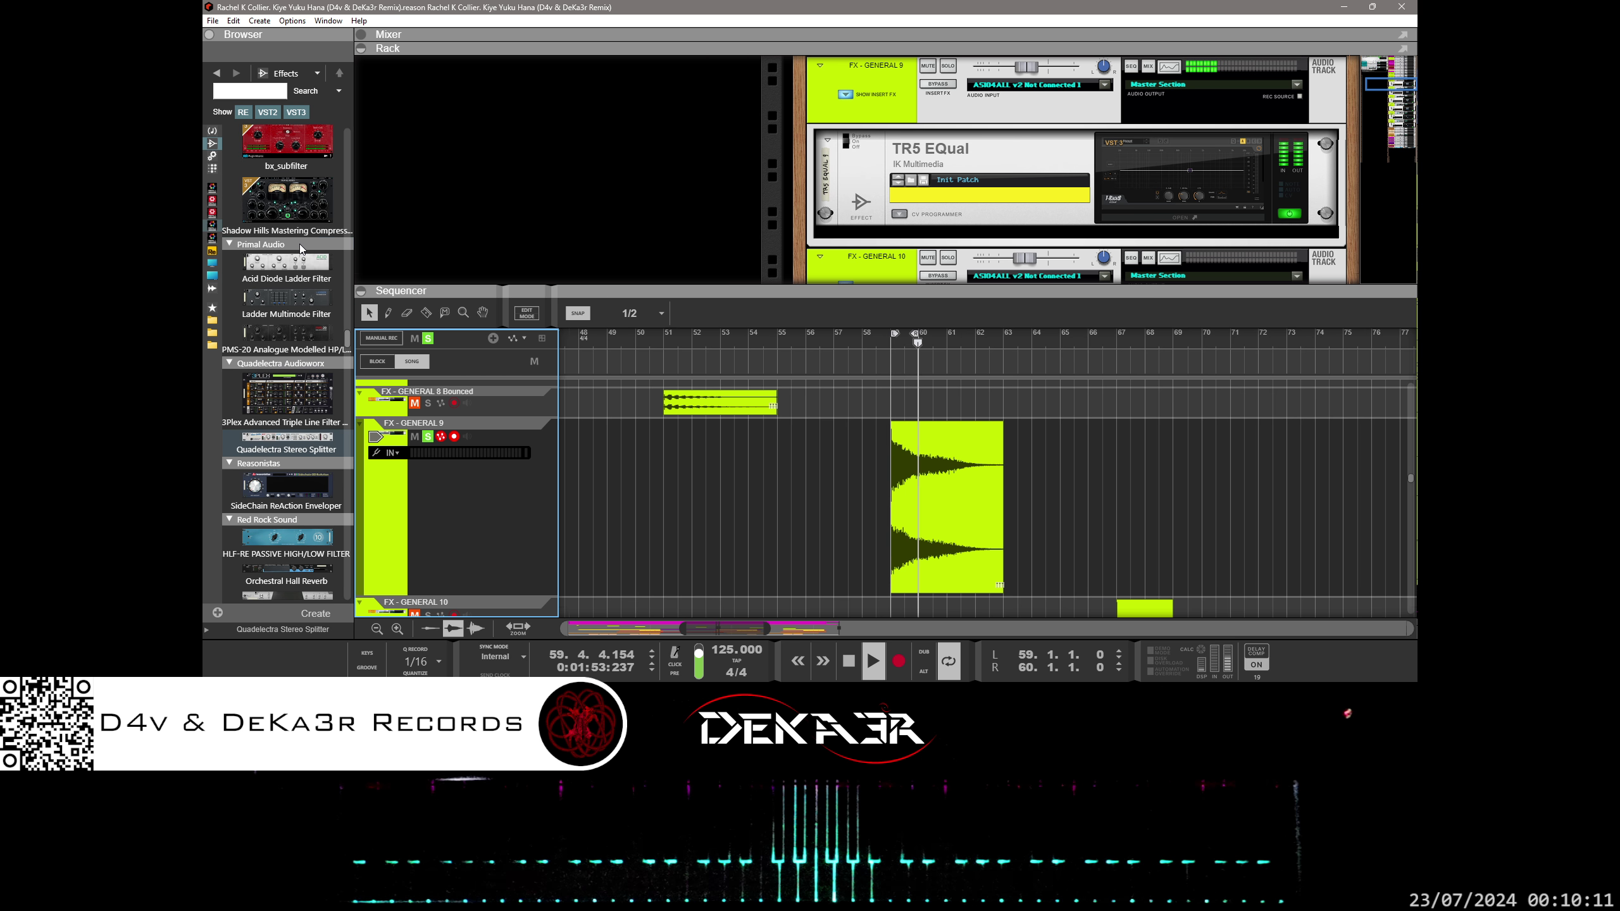
{"action": "left_click_drag", "start_coordinate": [289, 214], "coordinate": [925, 216]}
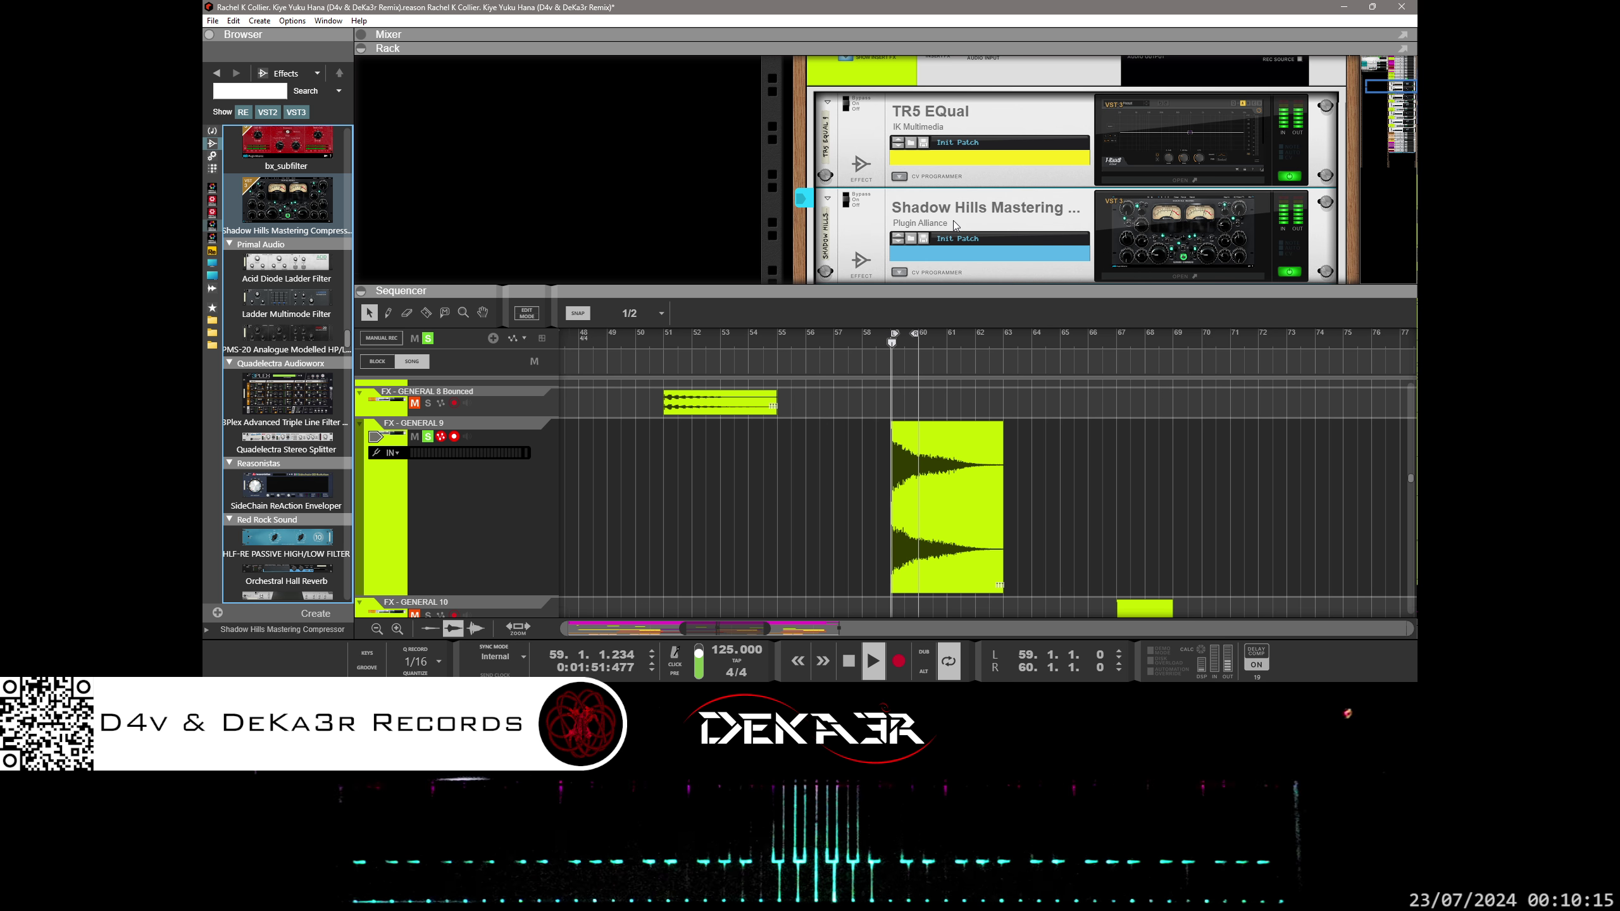
- Cable the Shadow Hills Mastering Compressor's sidechain input on the back of the rack and return to the front view
{"action": "left_click_drag", "start_coordinate": [936, 292], "coordinate": [935, 413]}
{"action": "scroll", "coordinate": [972, 196], "scroll_direction": "up", "scroll_amount": 3}
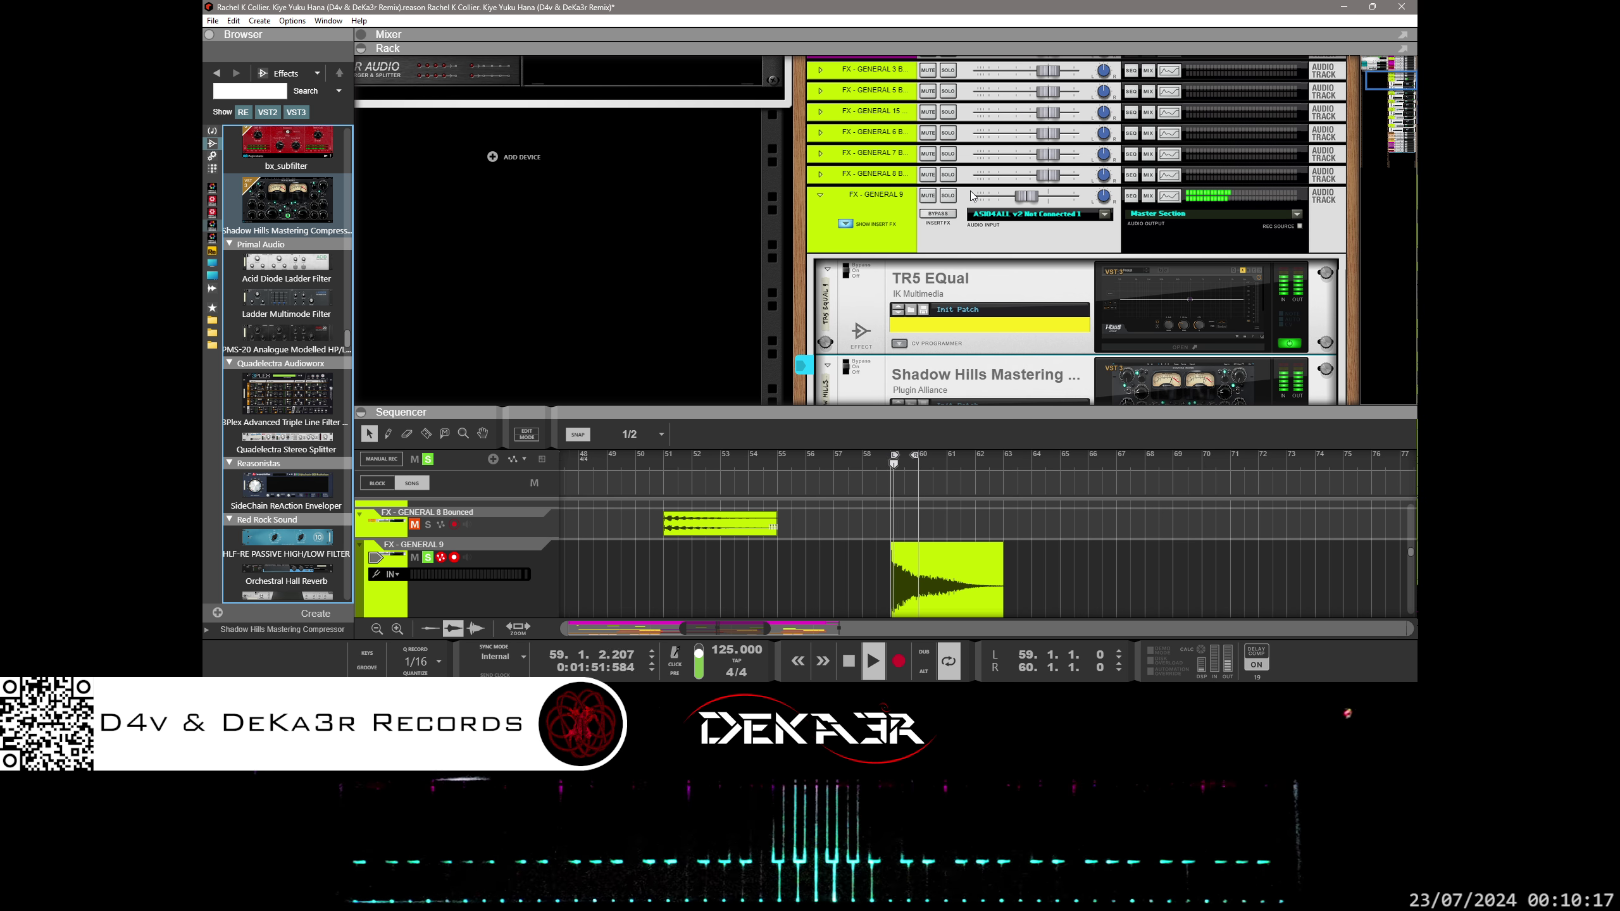
{"action": "key", "text": "Tab"}
{"action": "scroll", "coordinate": [1062, 295], "scroll_direction": "down", "scroll_amount": 3}
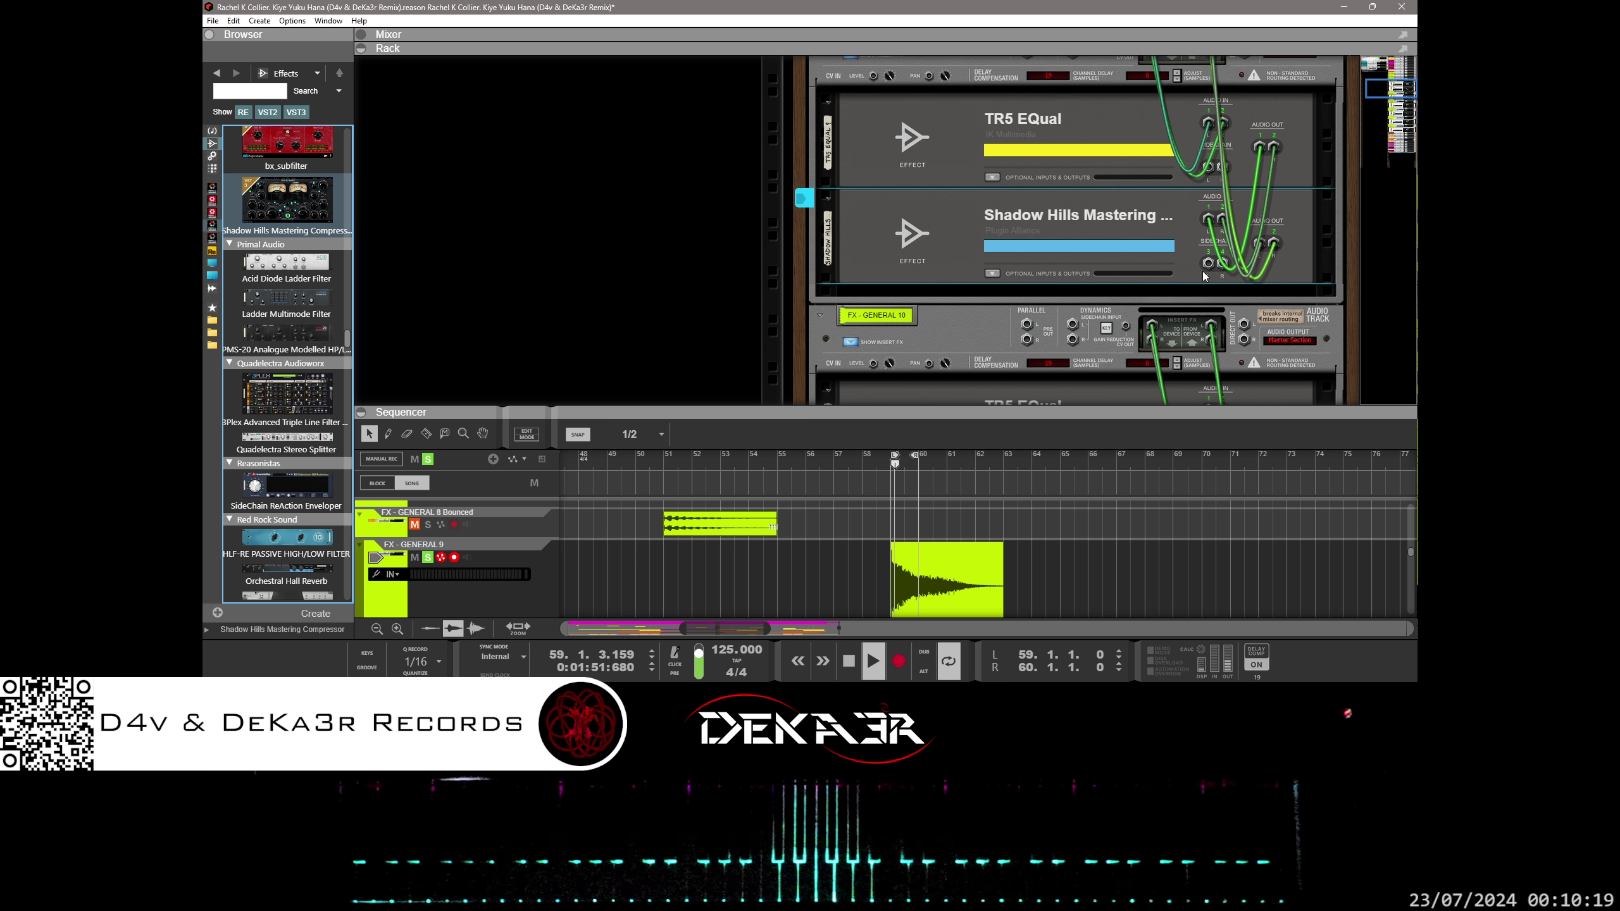
{"action": "left_click_drag", "start_coordinate": [1207, 270], "coordinate": [491, 146]}
{"action": "scroll", "coordinate": [1042, 228], "scroll_direction": "down", "scroll_amount": 3}
{"action": "key", "text": "Tab"}
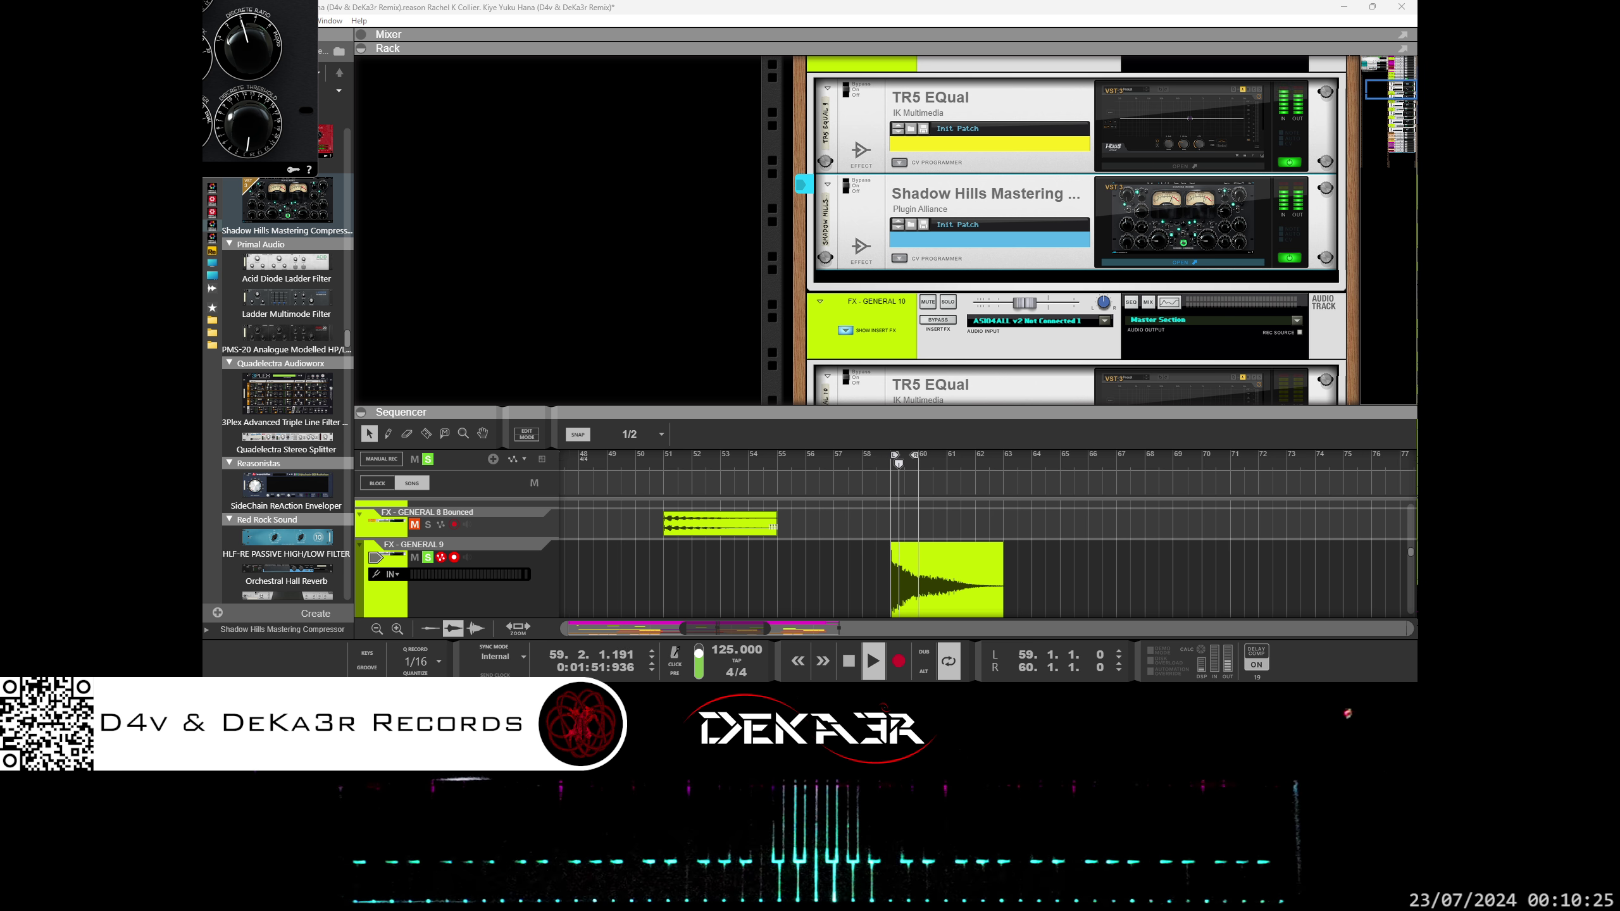
- Raise the left discrete gain on the Shadow Hills Mastering Compressor, switch its optical section out and close the plugin window
{"action": "left_click_drag", "start_coordinate": [118, 0], "coordinate": [978, 221]}
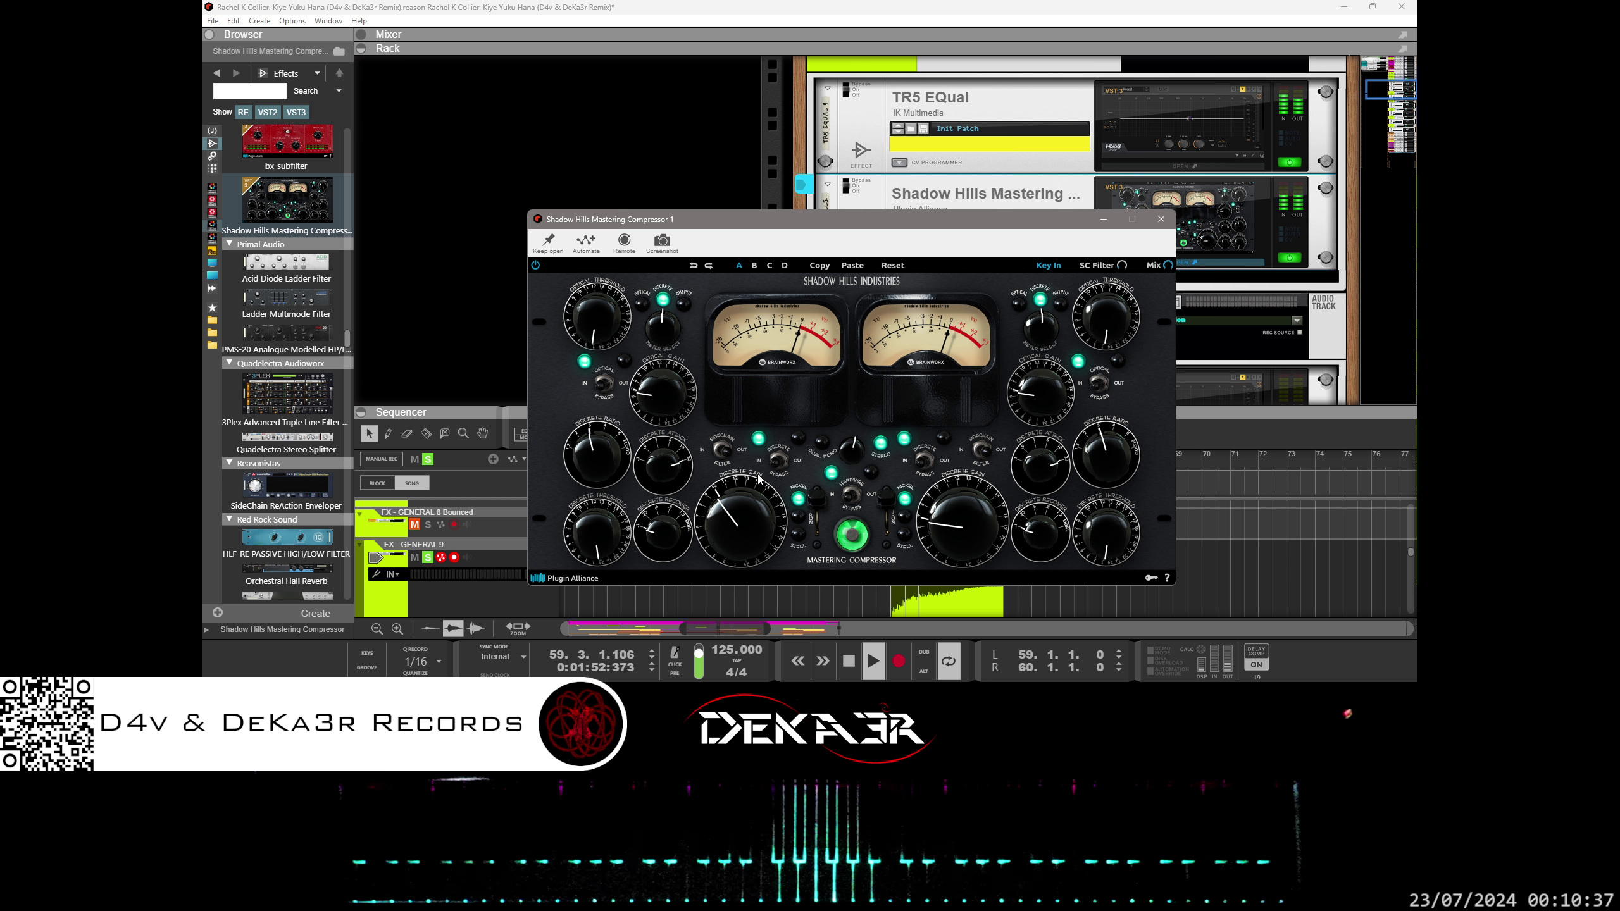
{"action": "left_click", "coordinate": [610, 385]}
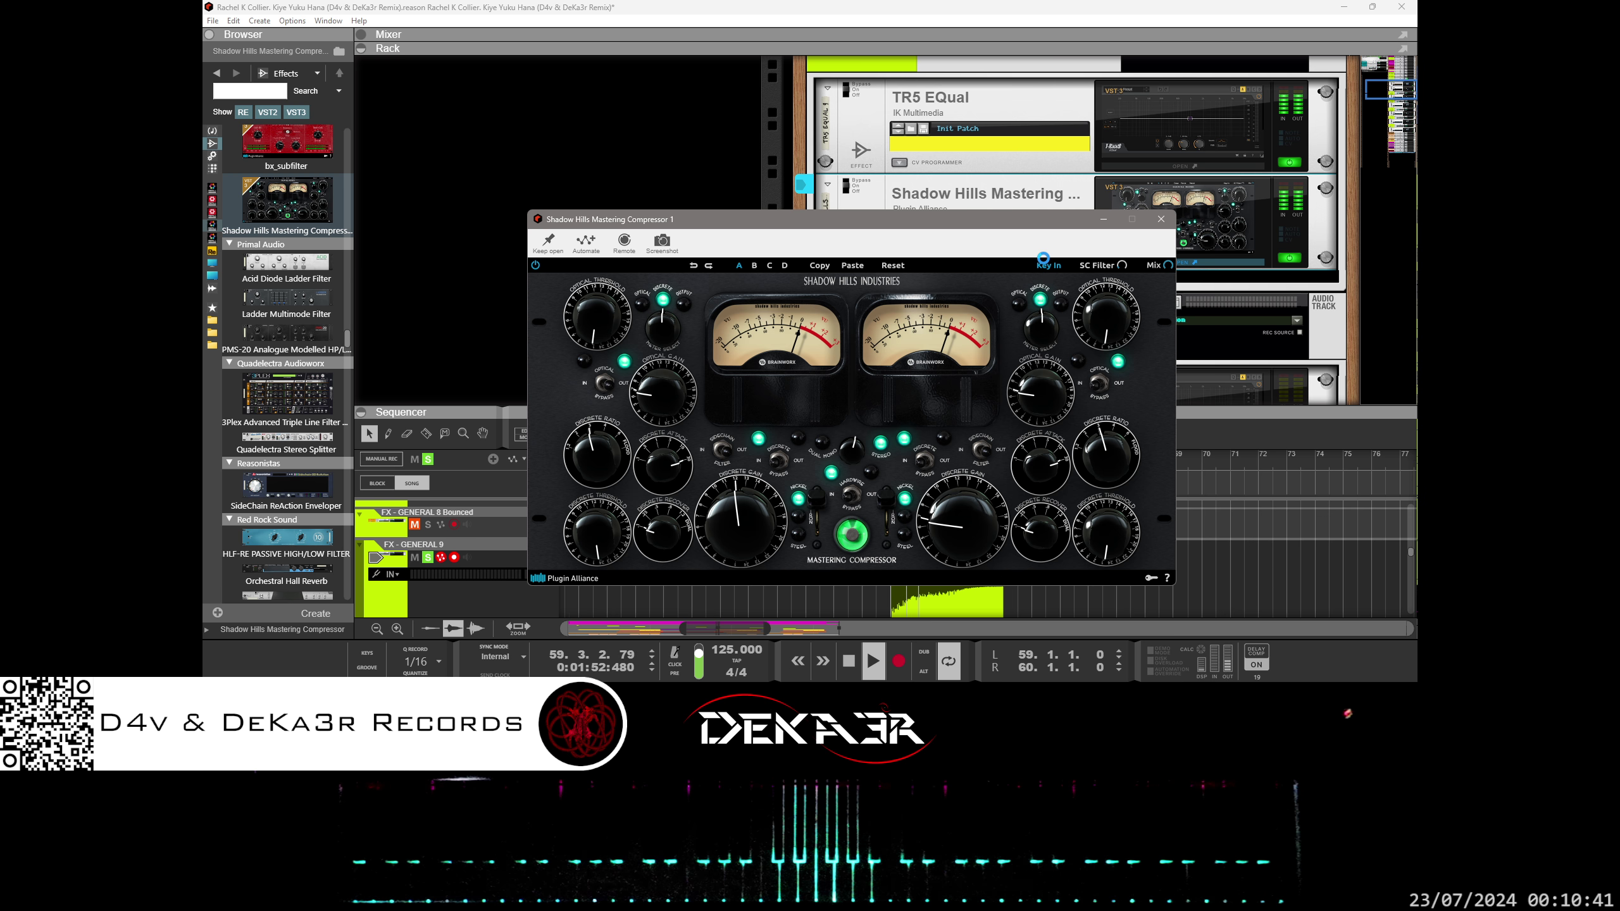
{"action": "left_click", "coordinate": [1161, 219]}
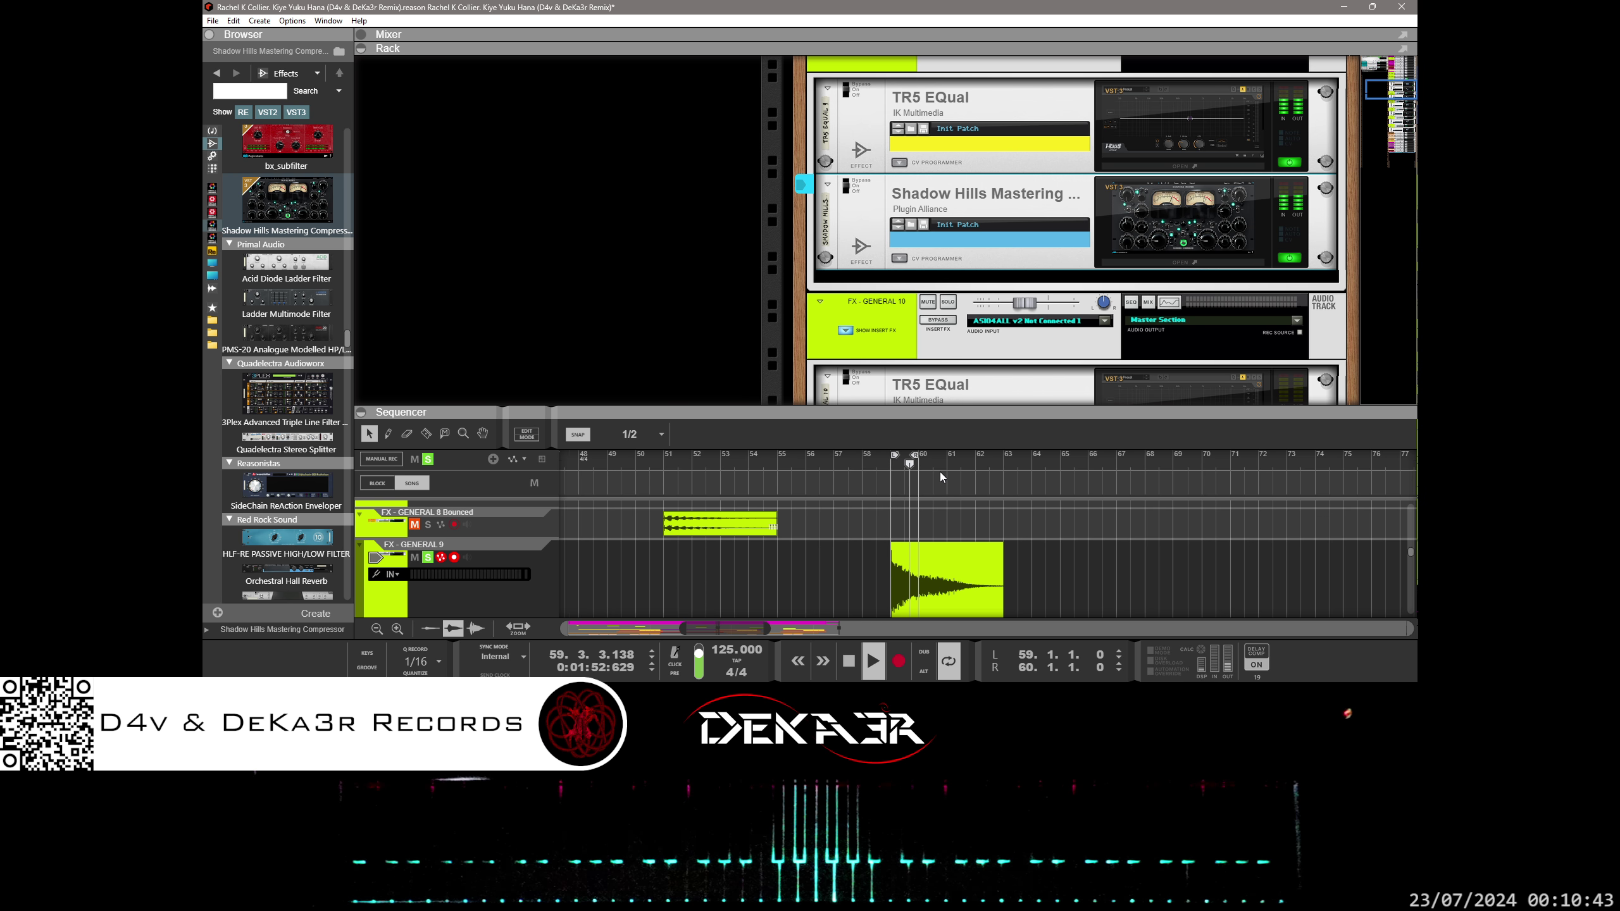
- Solo the SC track alongside FX - GENERAL 9 and open the Shadow Hills Mastering Compressor
{"action": "left_click_drag", "start_coordinate": [935, 416], "coordinate": [936, 288]}
{"action": "scroll", "coordinate": [975, 456], "scroll_direction": "down", "scroll_amount": 6}
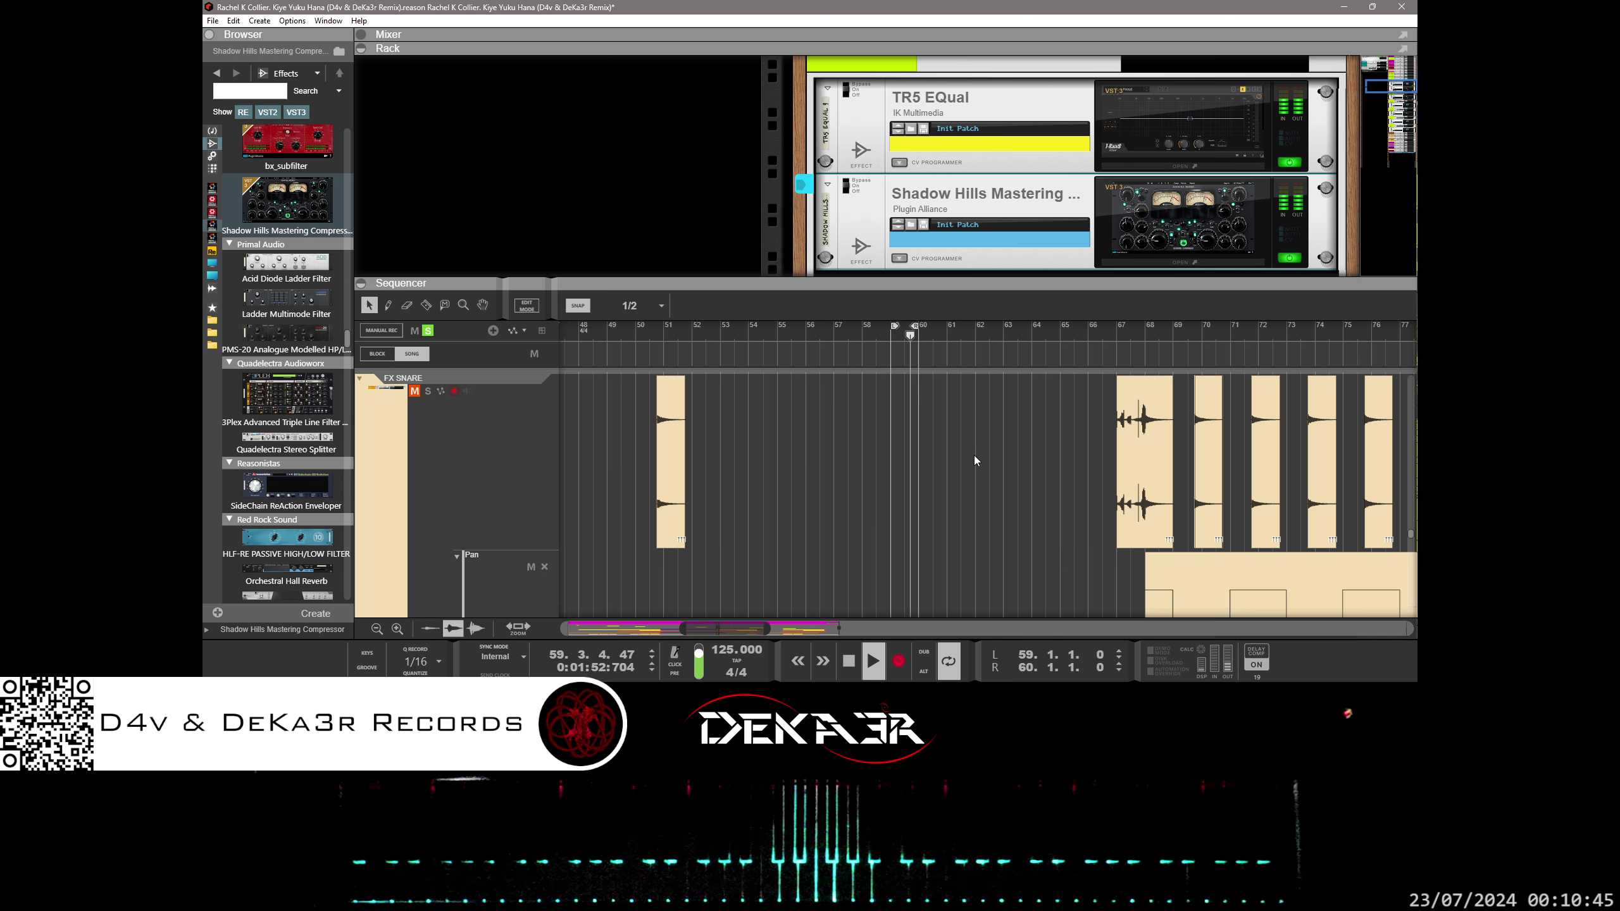
{"action": "scroll", "coordinate": [975, 455], "scroll_direction": "down", "scroll_amount": 3}
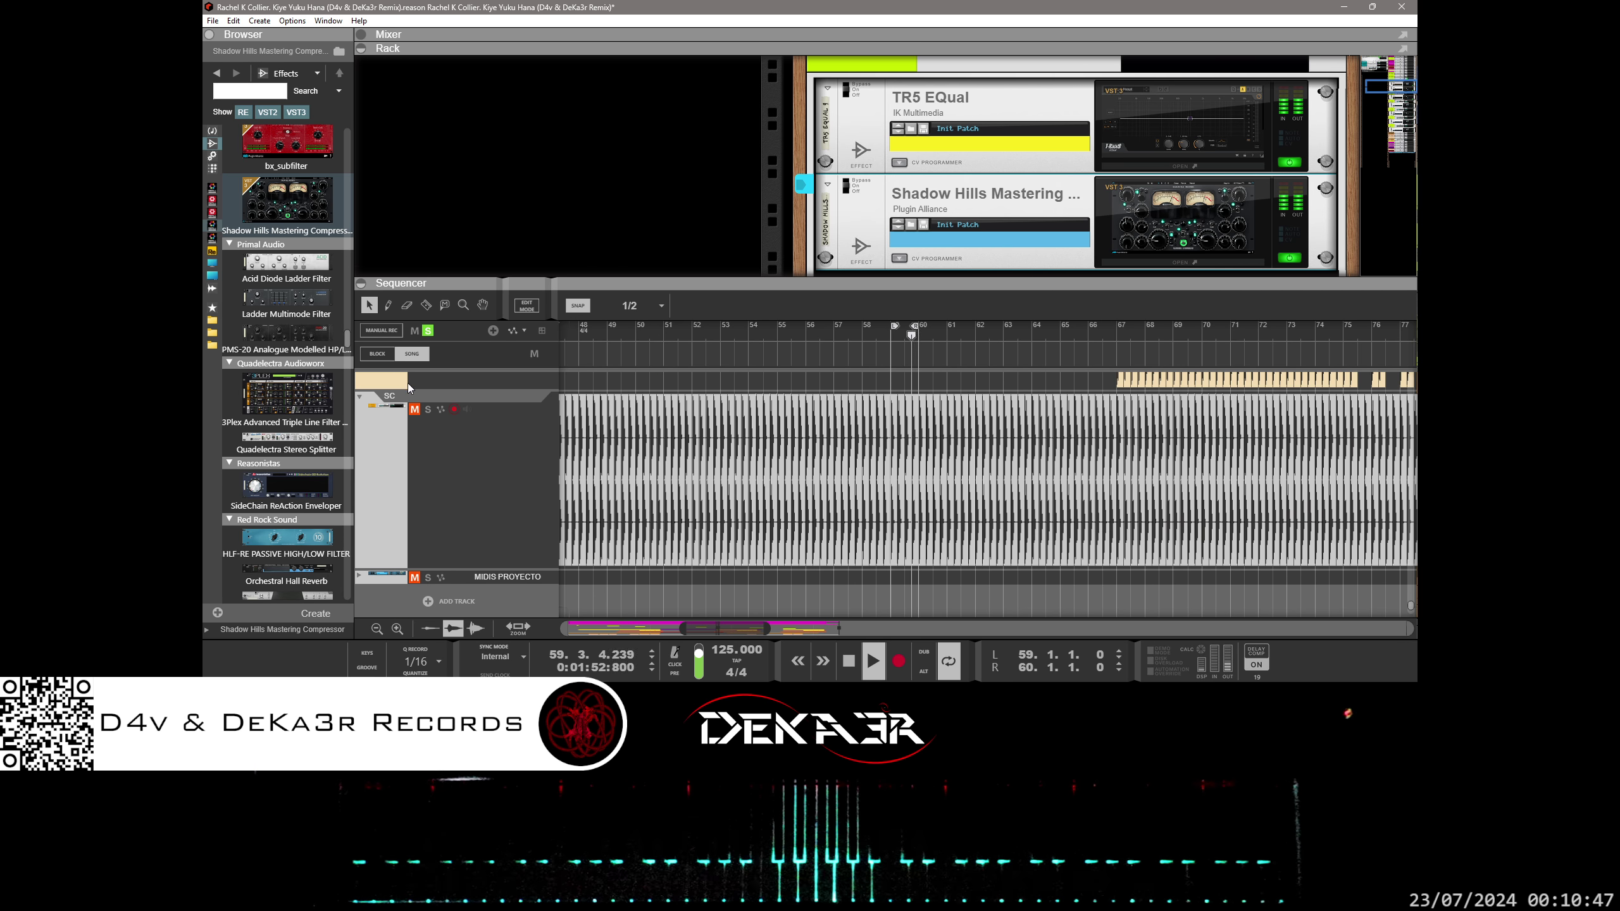
{"action": "left_click", "coordinate": [428, 410]}
{"action": "double_click", "coordinate": [1155, 198]}
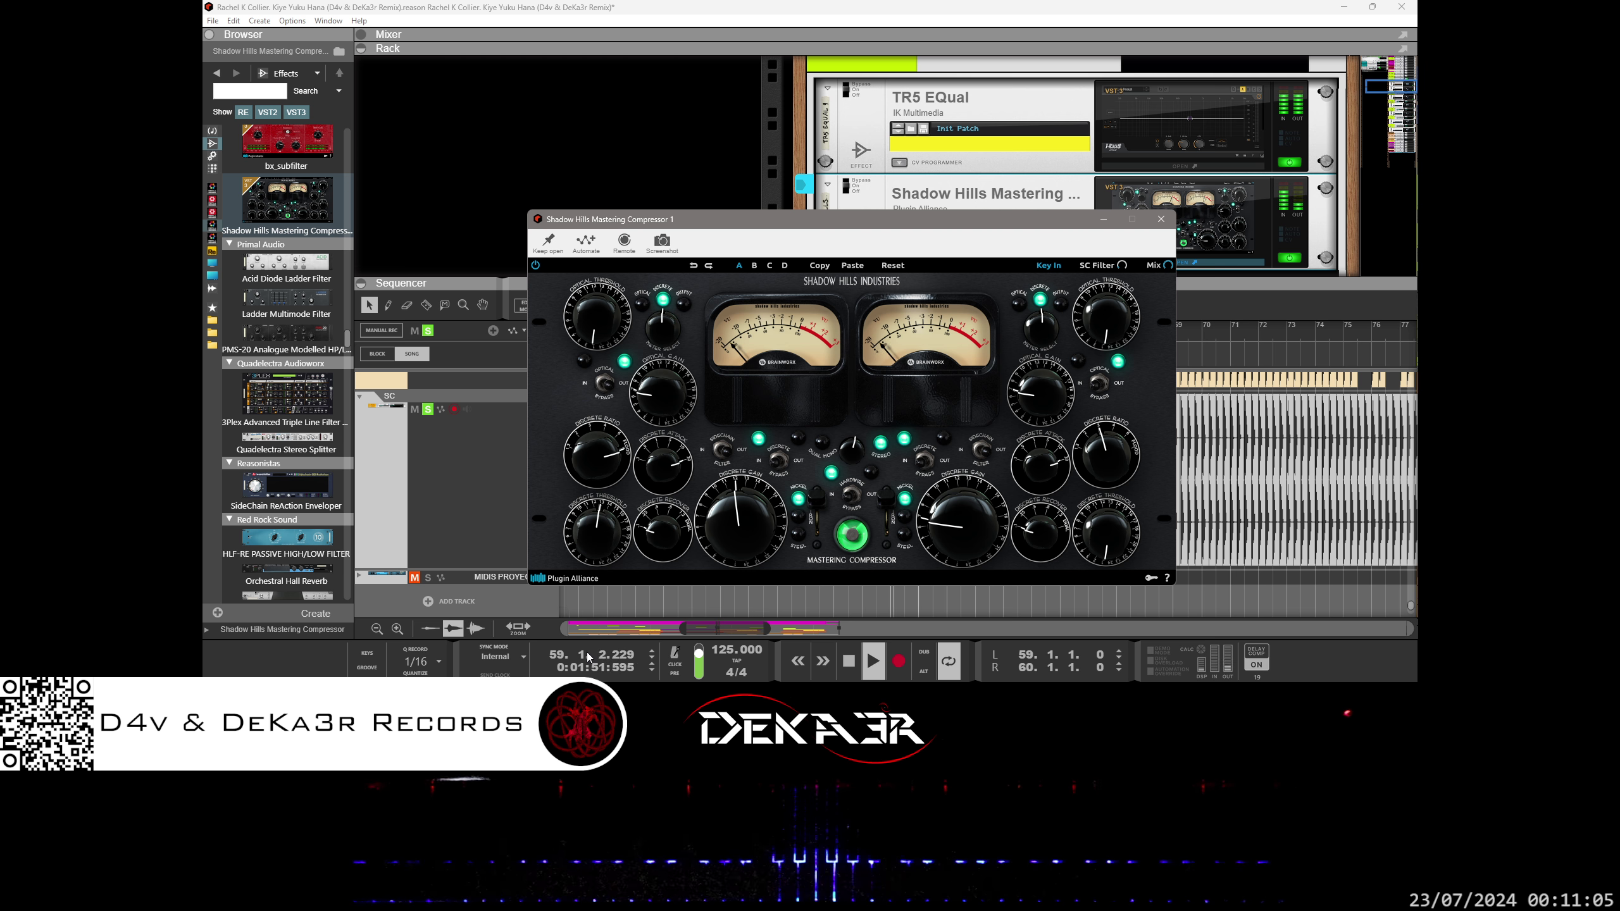
- Adjust the left discrete gain on the Shadow Hills Mastering Compressor and reset the FX - GENERAL 9 channel fader to its default level
{"action": "mouse_move", "coordinate": [611, 522]}
{"action": "left_mouse_down"}
{"action": "mouse_move", "coordinate": [598, 561]}
{"action": "mouse_move", "coordinate": [603, 528]}
{"action": "left_mouse_up"}
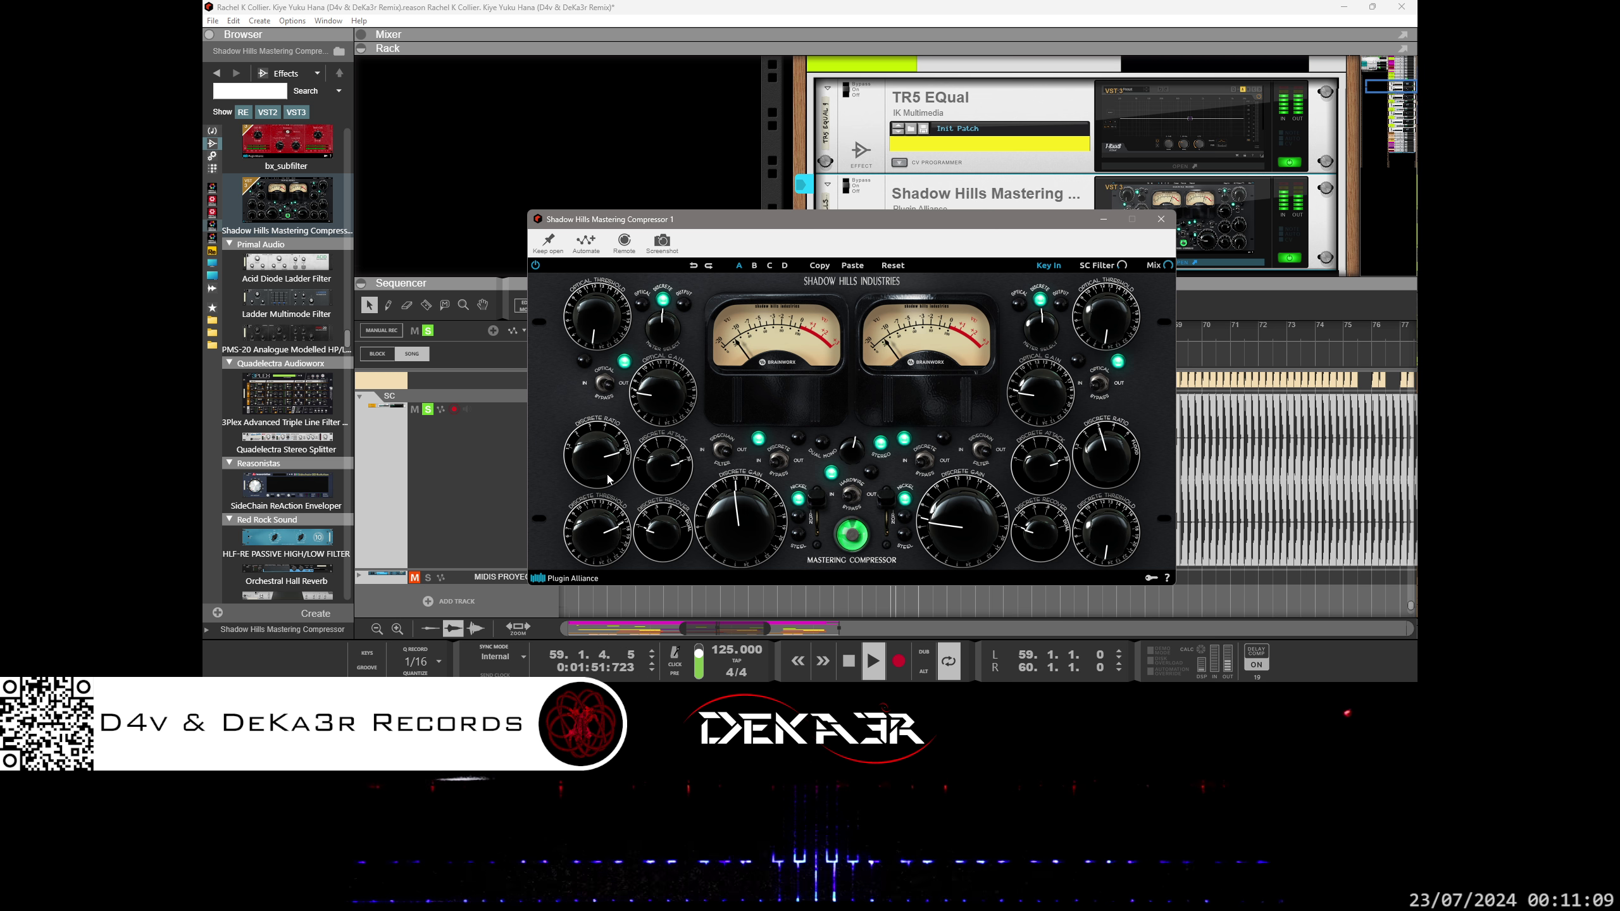
{"action": "left_click_drag", "start_coordinate": [760, 527], "coordinate": [764, 435]}
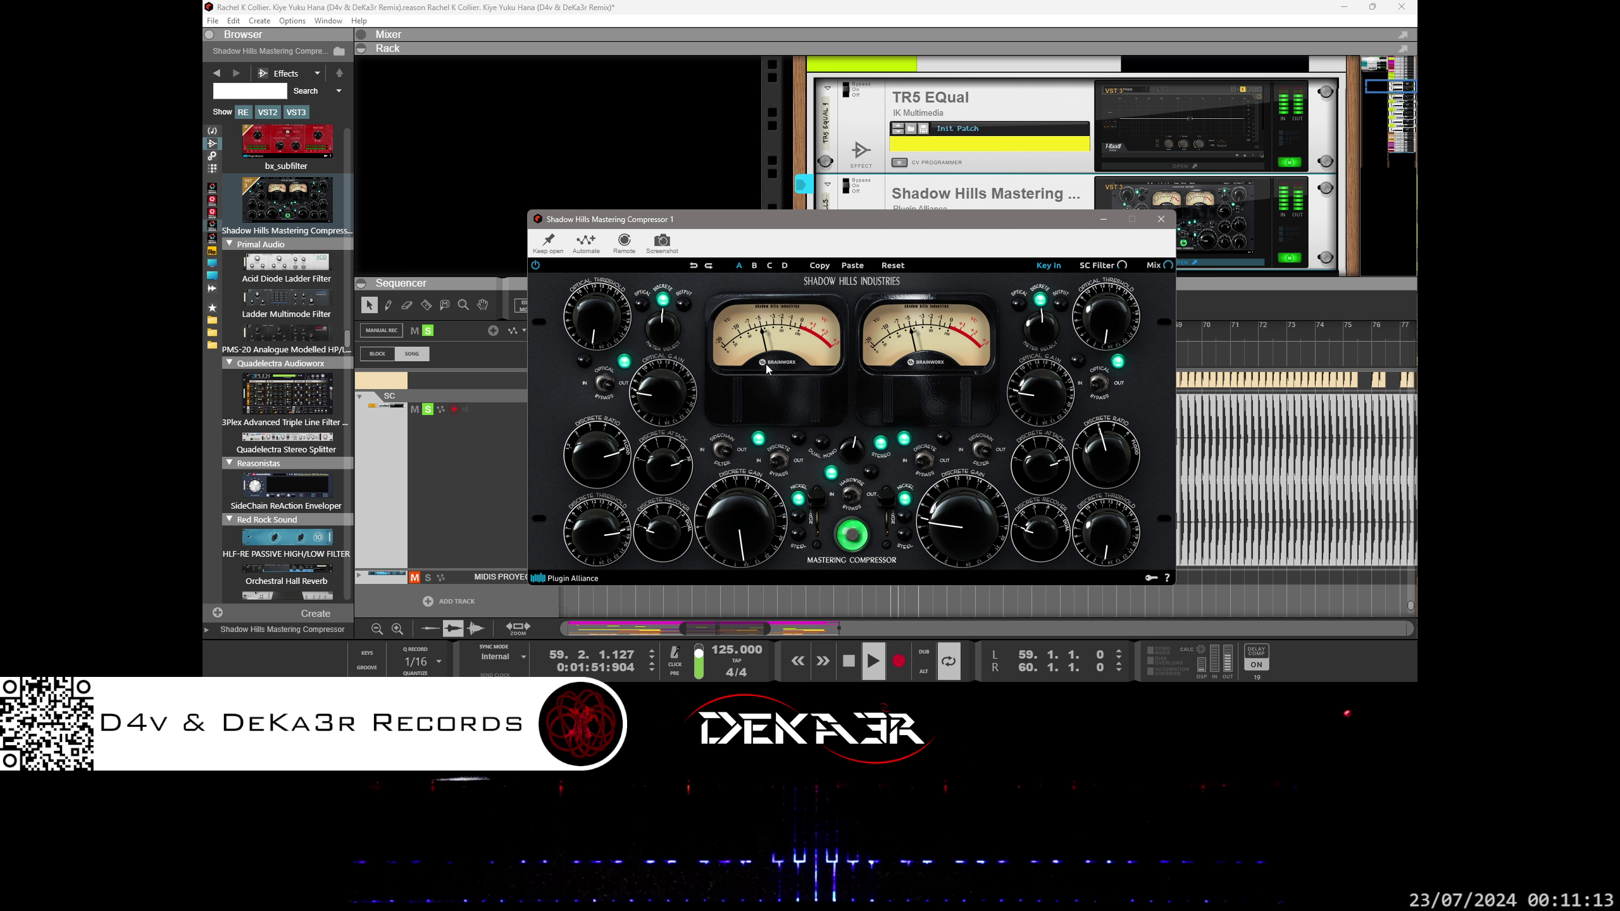
{"action": "scroll", "coordinate": [1000, 132], "scroll_direction": "up", "scroll_amount": 2}
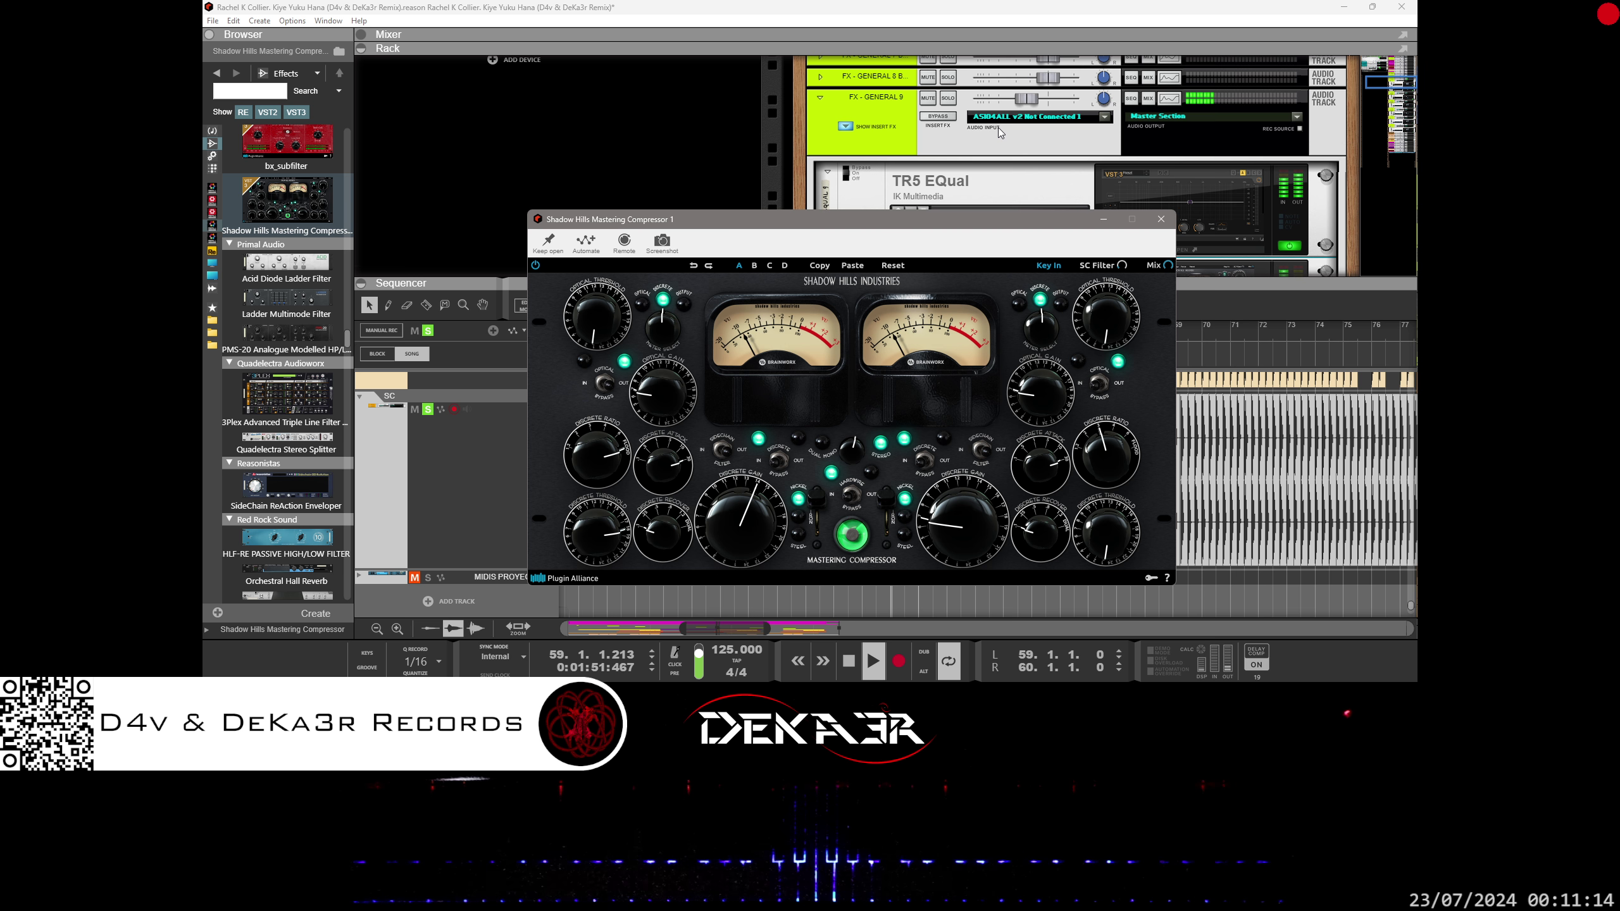
{"action": "left_click", "coordinate": [1026, 99], "text": "ctrl"}
- Raise the compressor's left discrete gain further to balance the sidechained effect and close the plugin window
{"action": "left_click_drag", "start_coordinate": [750, 517], "coordinate": [755, 465]}
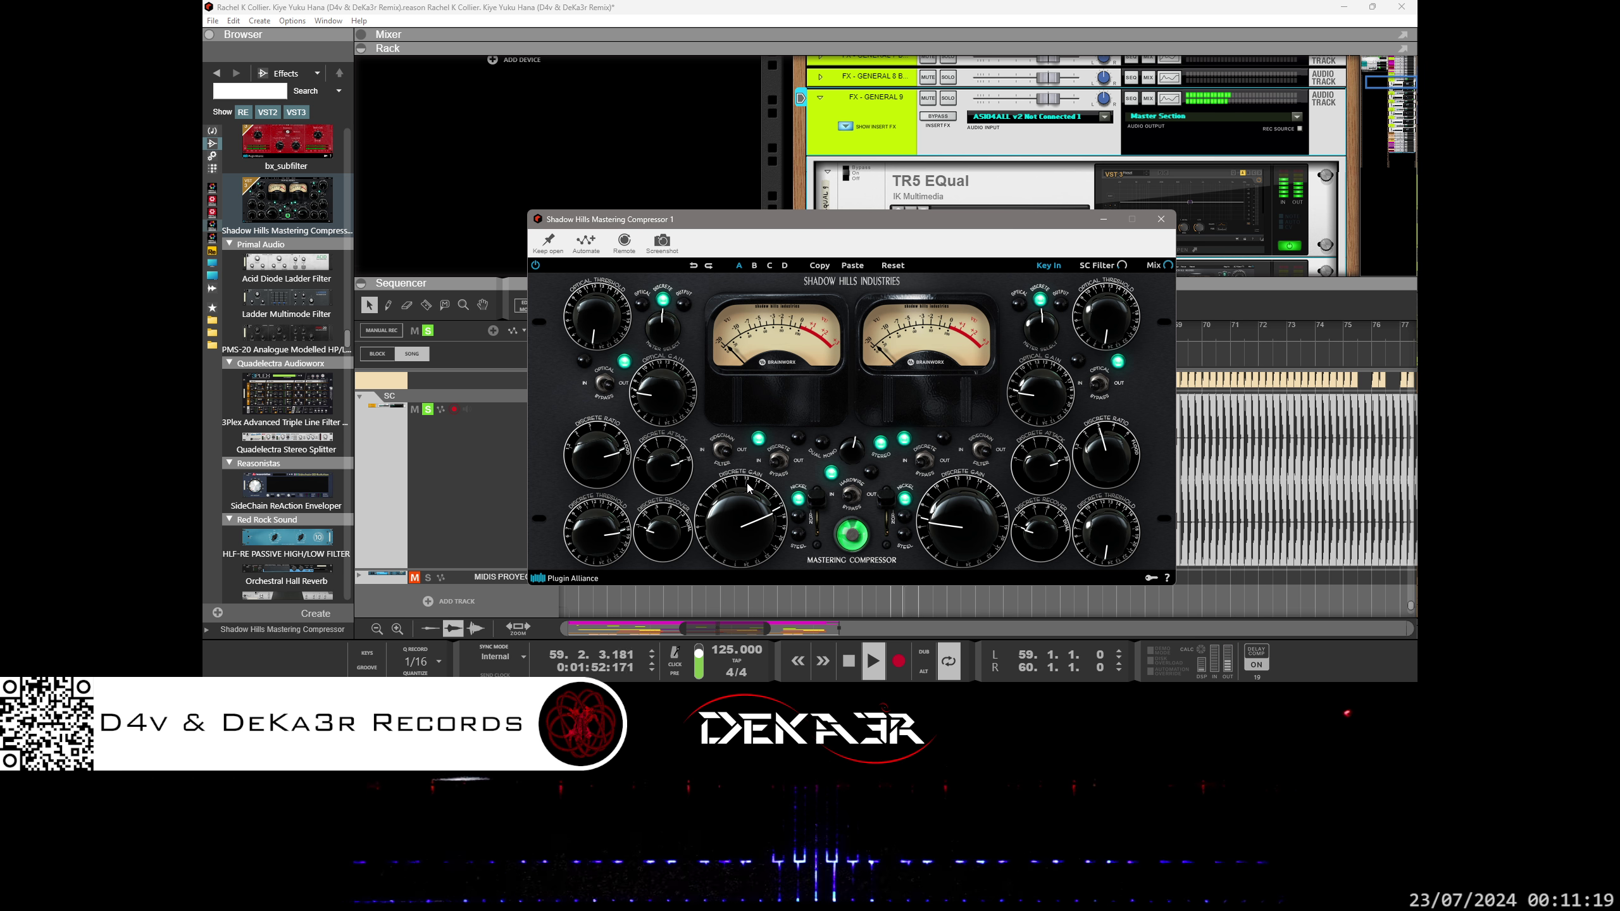
{"action": "left_click_drag", "start_coordinate": [1048, 224], "coordinate": [927, 245]}
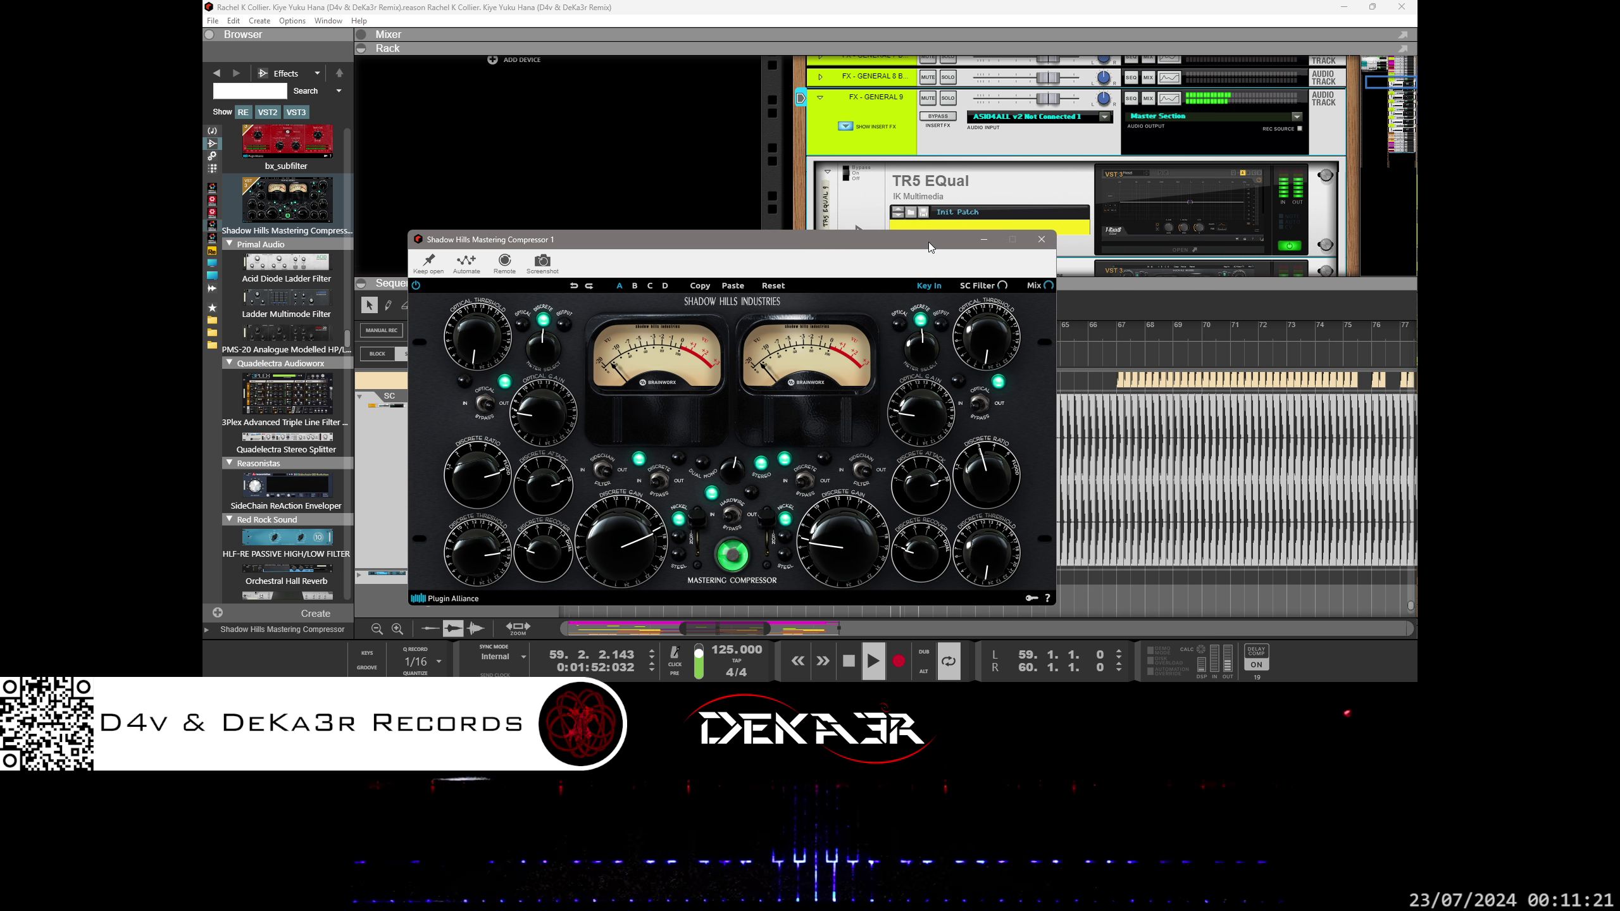
{"action": "mouse_move", "coordinate": [696, 526]}
{"action": "left_mouse_down"}
{"action": "mouse_move", "coordinate": [694, 580]}
{"action": "mouse_move", "coordinate": [699, 519]}
{"action": "left_mouse_up"}
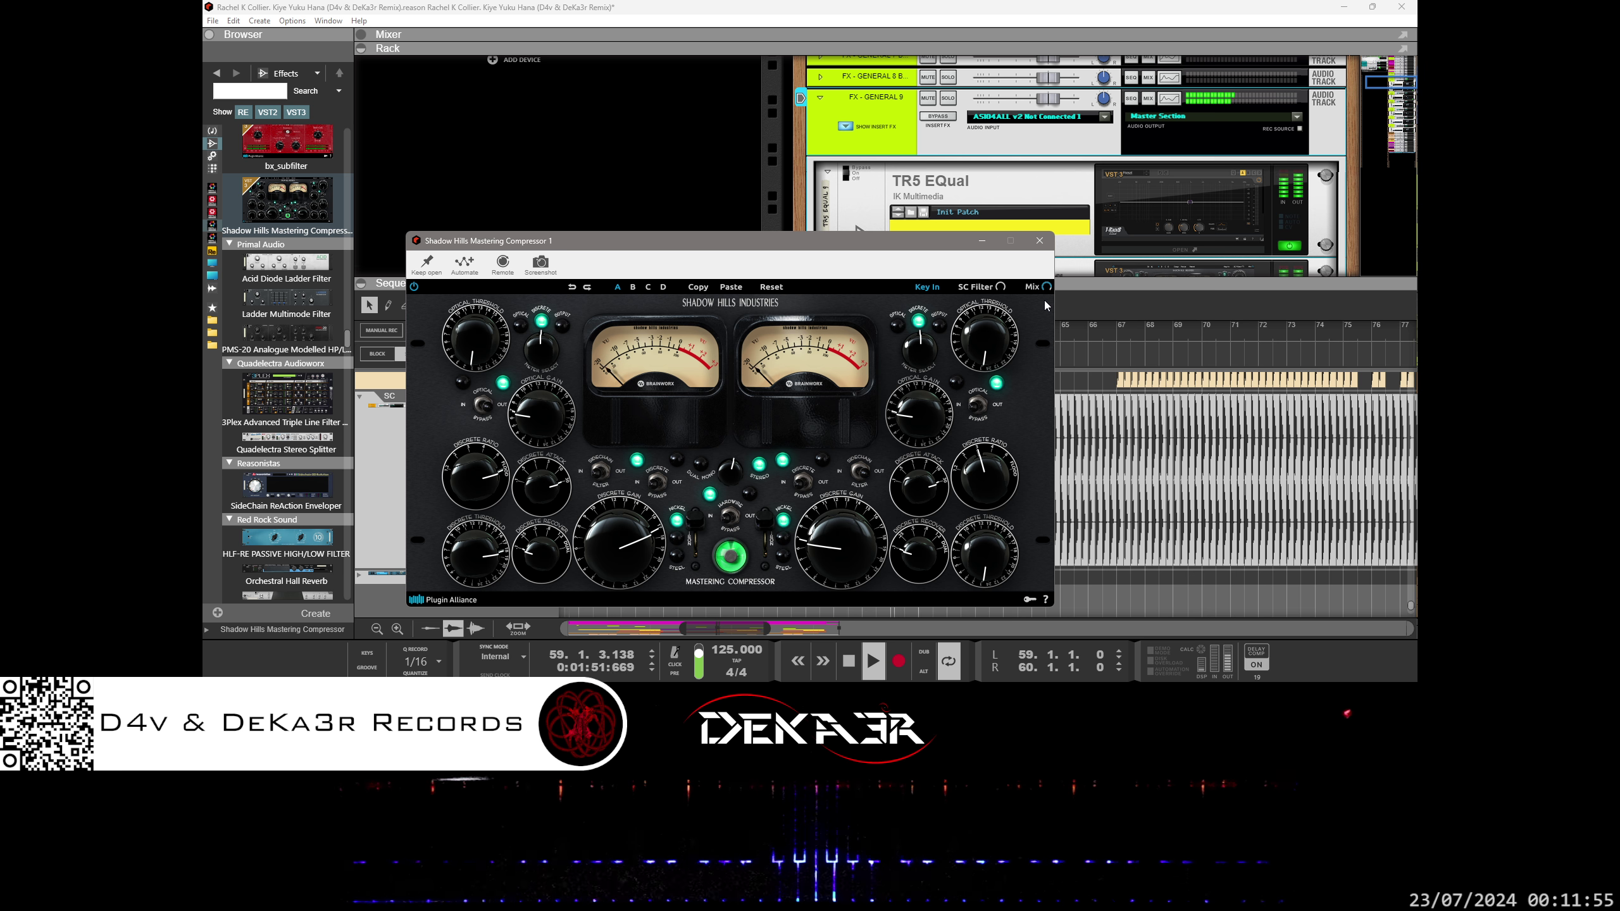
{"action": "left_click", "coordinate": [1040, 241]}
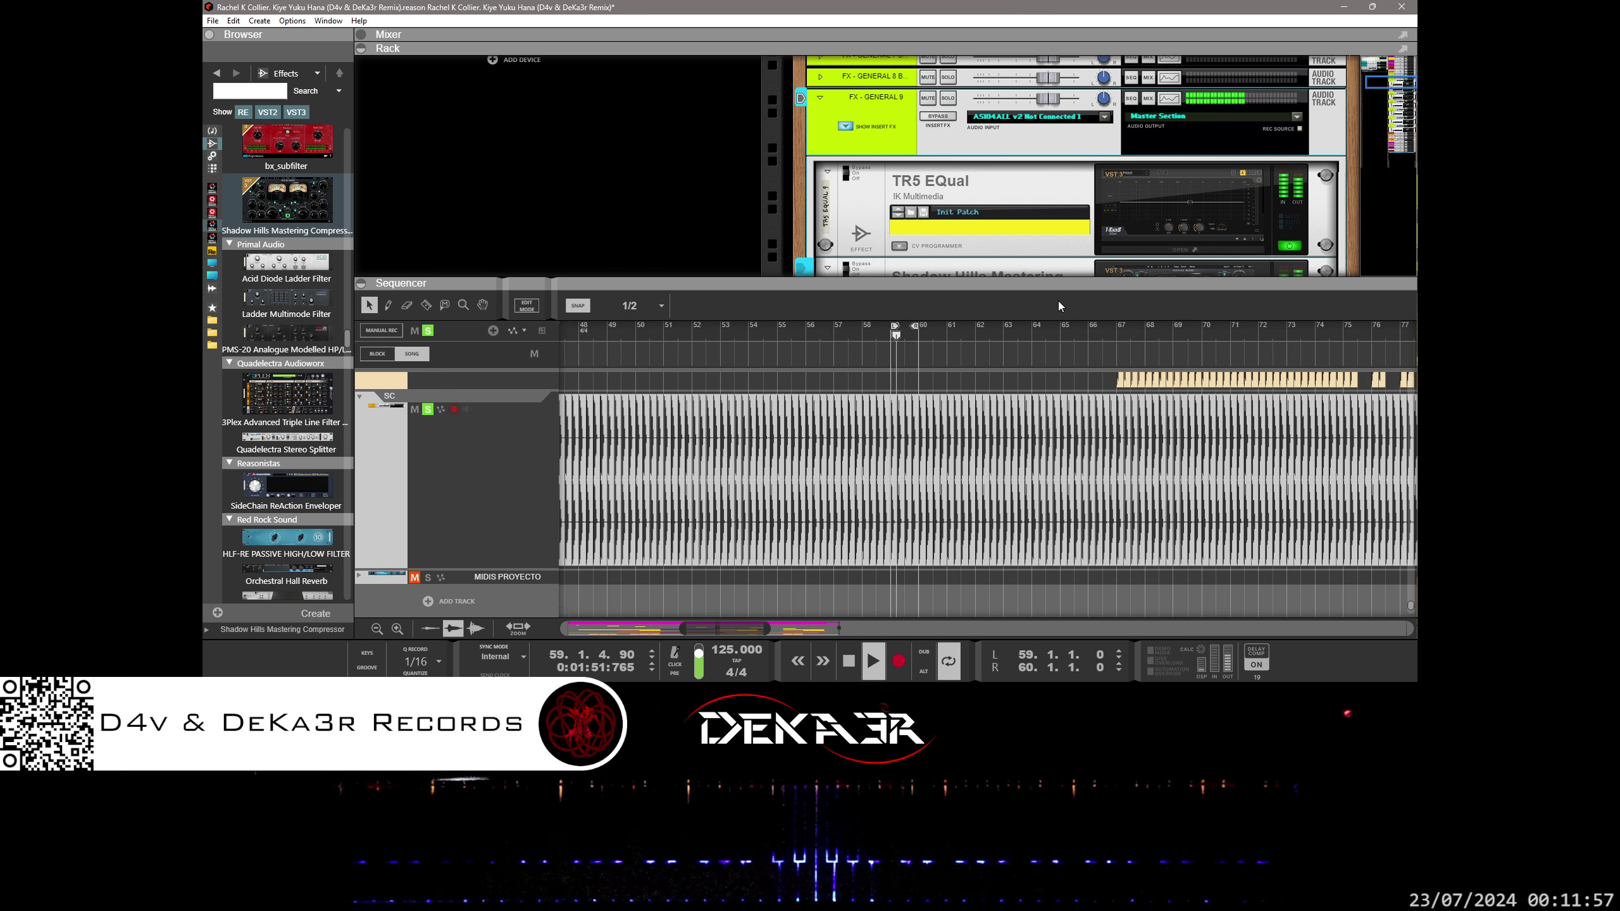
- Return to the FX - GENERAL 9 track and add a Quadelectra Stereo Splitter after the Shadow Hills Mastering Compressor in its insert chain
{"action": "left_click_drag", "start_coordinate": [1051, 273], "coordinate": [1046, 391]}
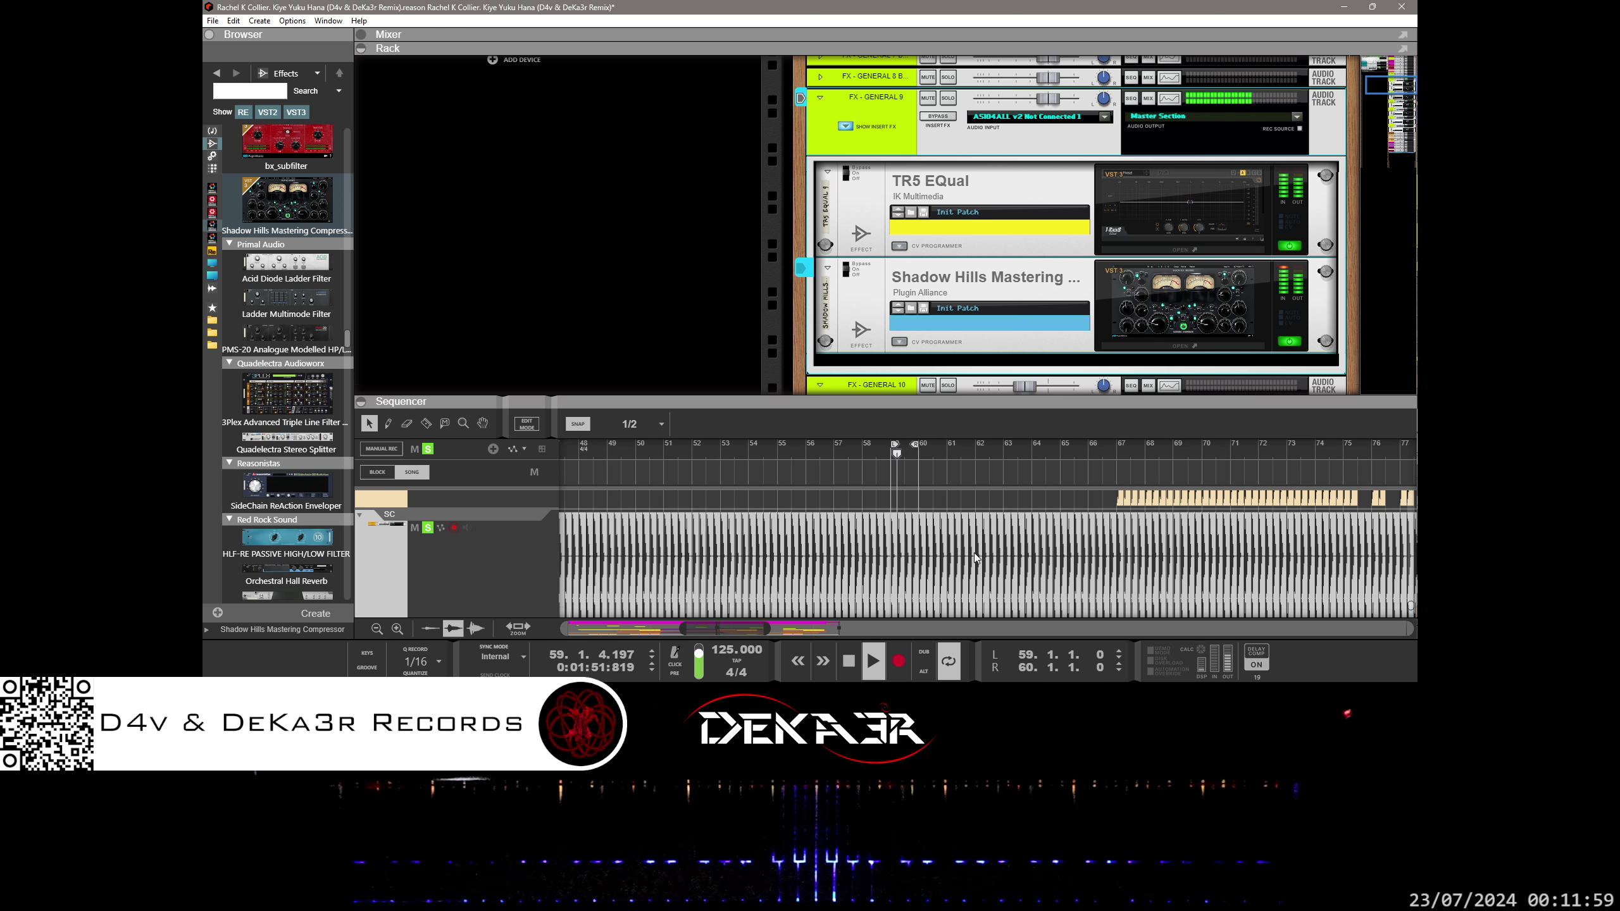
{"action": "scroll", "coordinate": [975, 551], "scroll_direction": "up", "scroll_amount": 3}
{"action": "scroll", "coordinate": [974, 552], "scroll_direction": "up", "scroll_amount": 4}
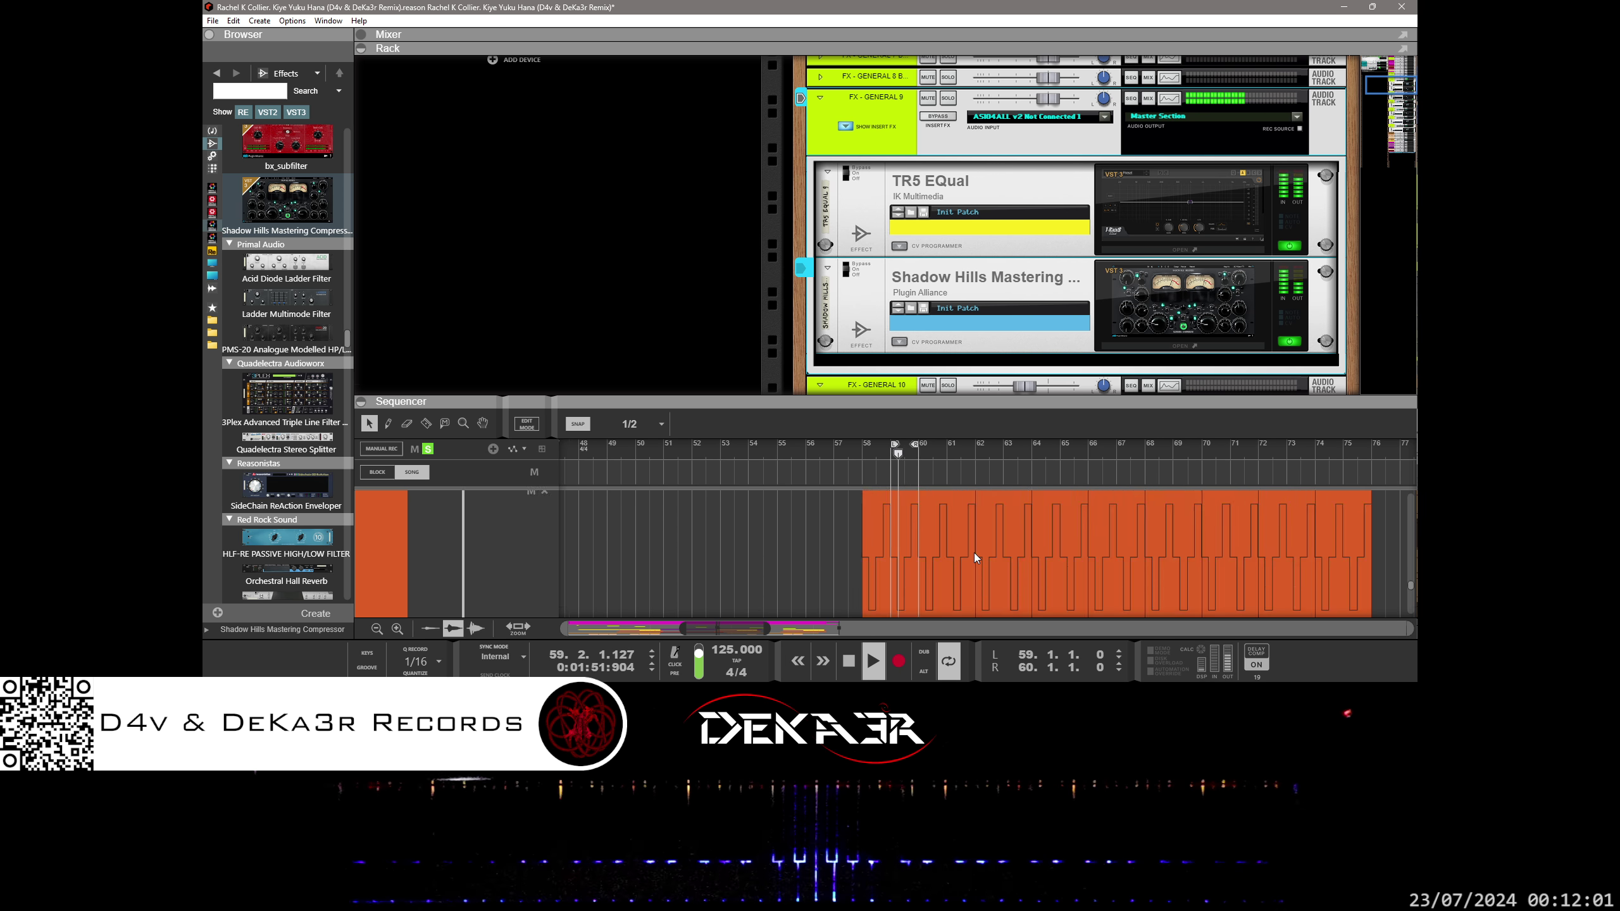
{"action": "scroll", "coordinate": [974, 552], "scroll_direction": "up", "scroll_amount": 4}
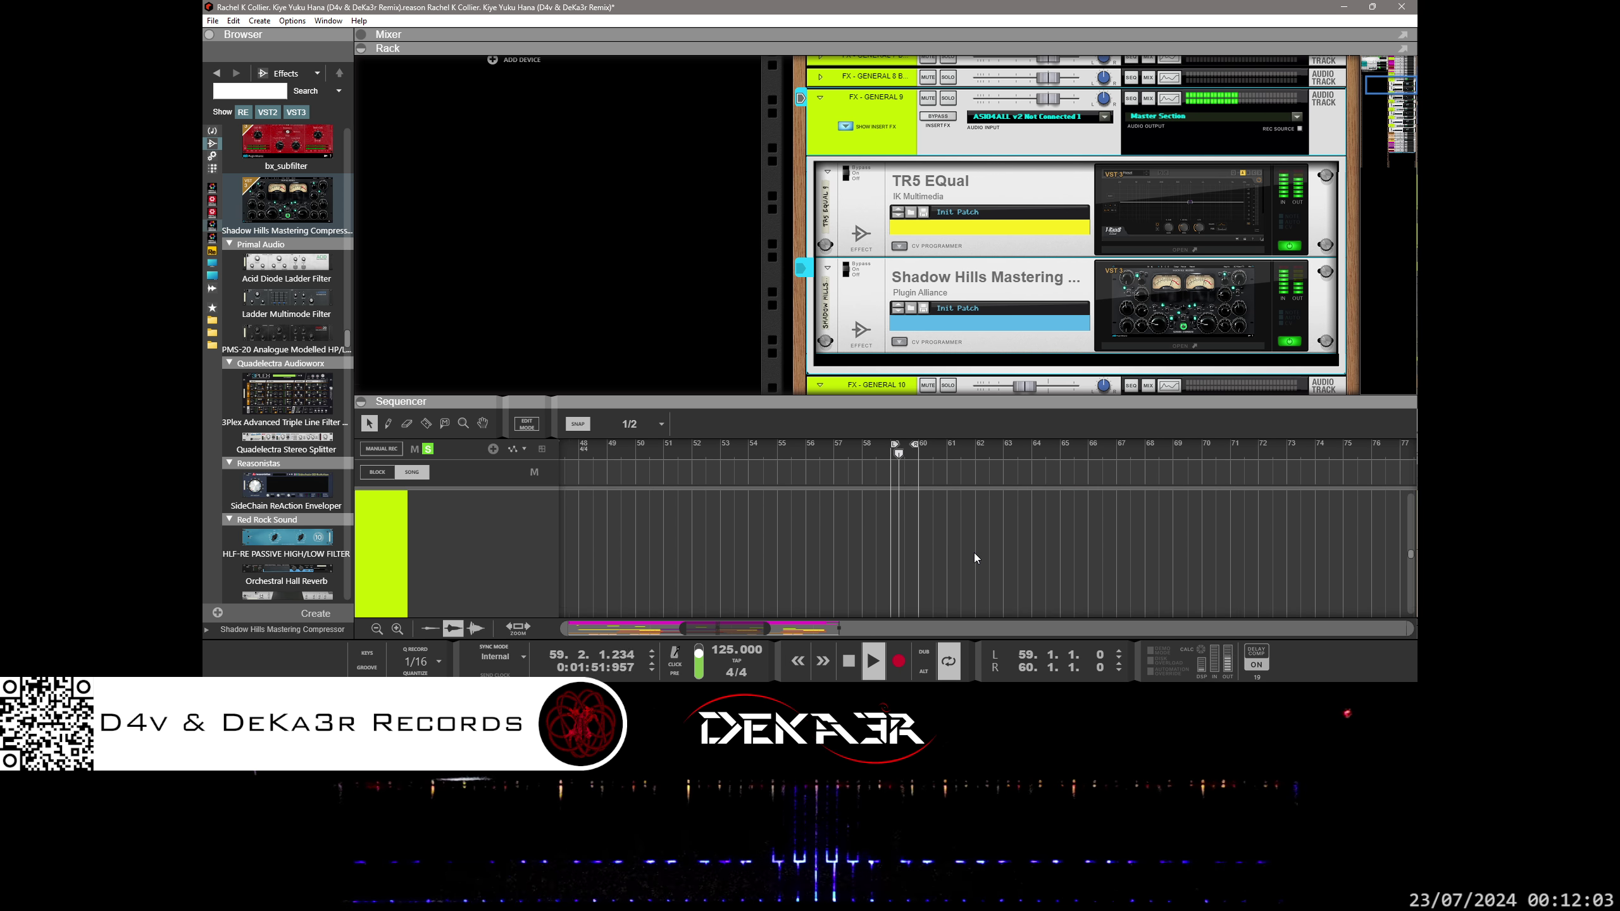
{"action": "scroll", "coordinate": [975, 552], "scroll_direction": "up", "scroll_amount": 1}
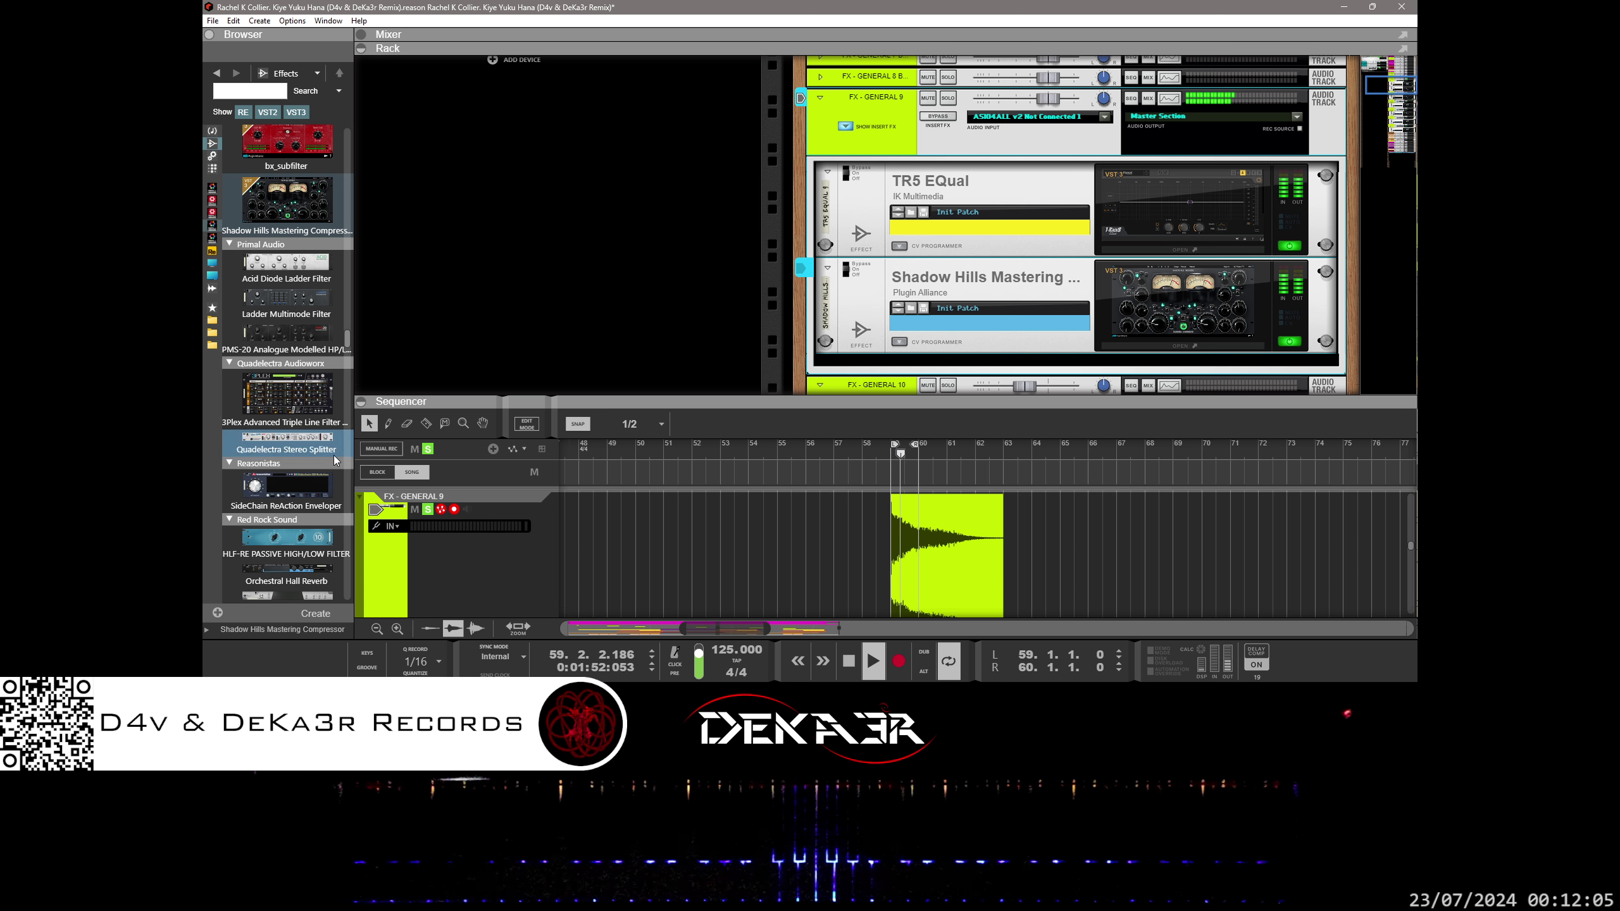
{"action": "left_click_drag", "start_coordinate": [286, 447], "coordinate": [949, 343]}
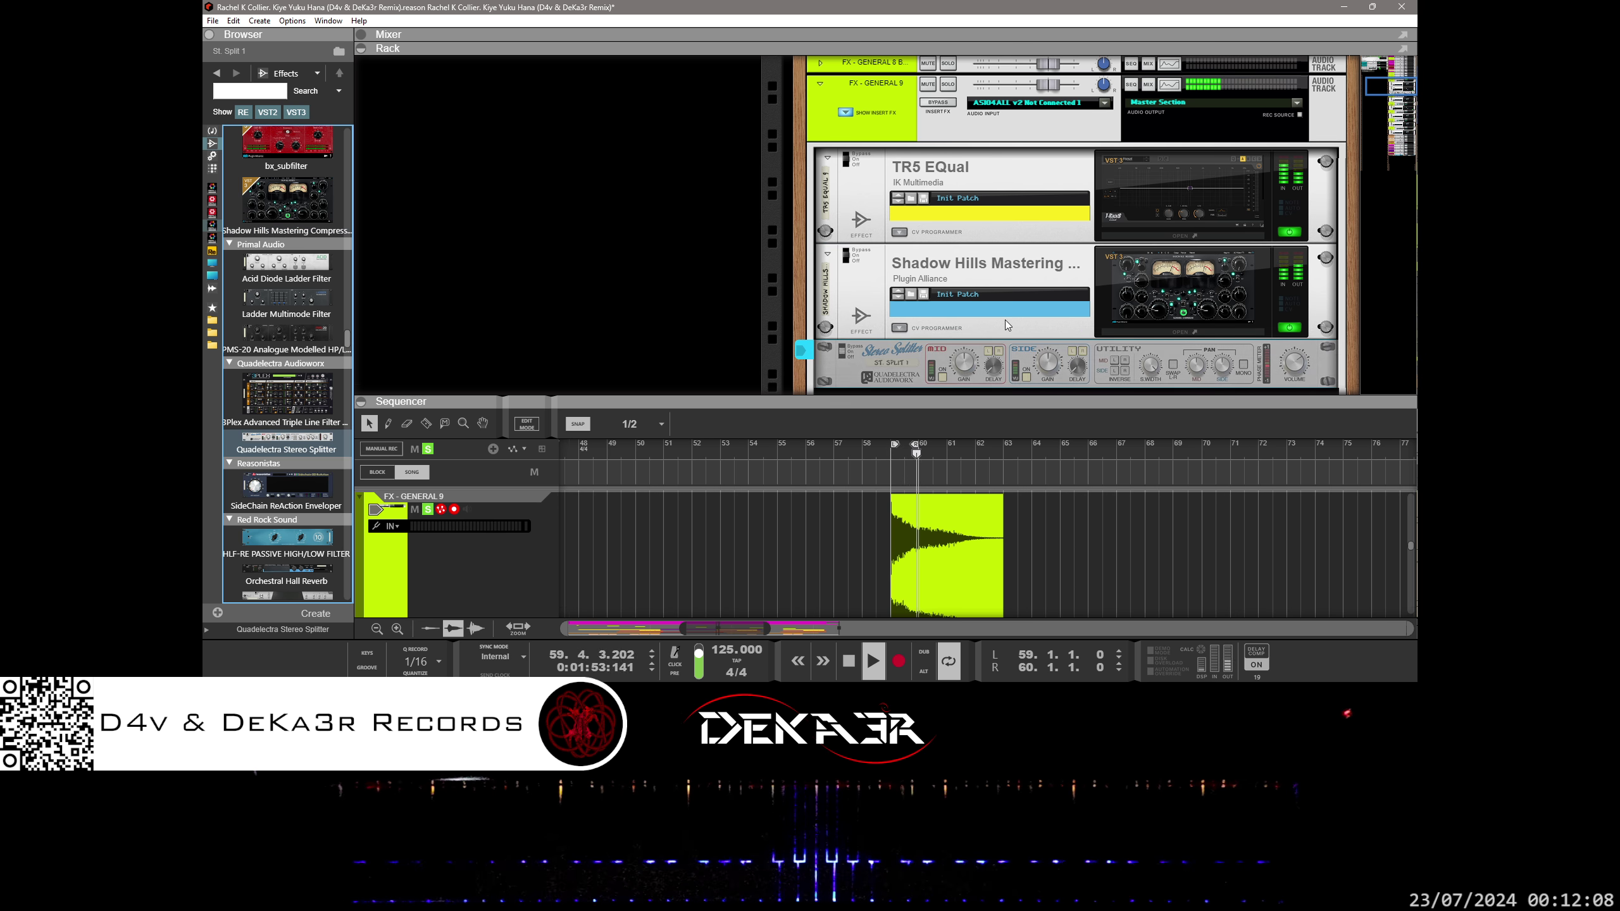
- Audition the Stereo Splitter's mid and side signals separately and set the side gain to 35%
{"action": "left_click", "coordinate": [943, 379]}
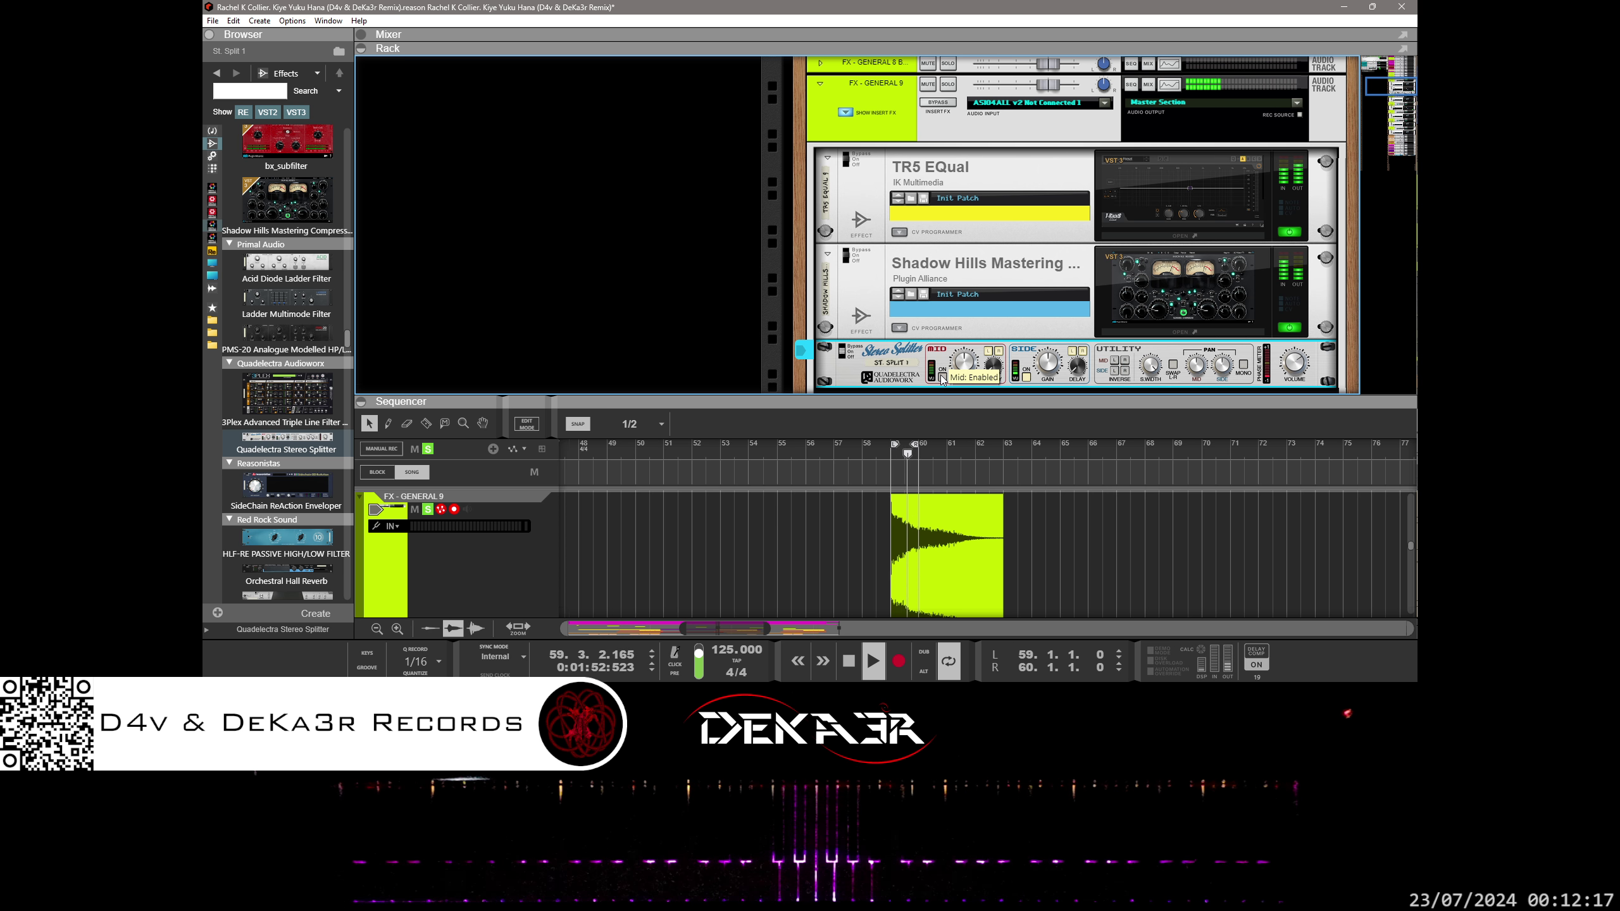
{"action": "left_click", "coordinate": [1027, 378]}
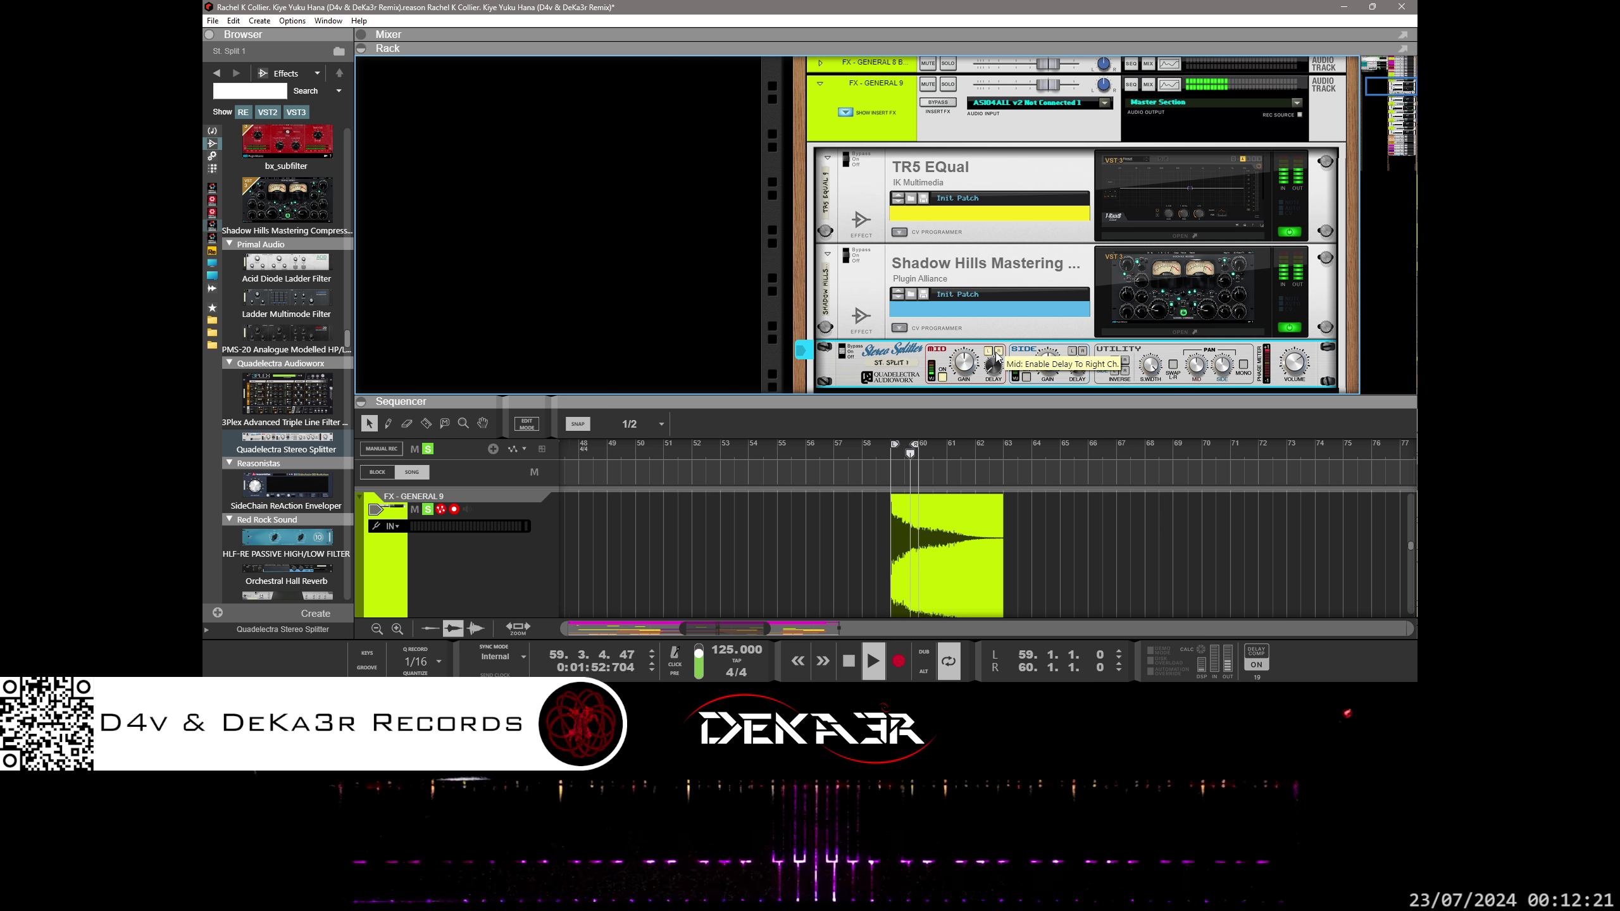
{"action": "left_click", "coordinate": [1027, 377]}
{"action": "left_click", "coordinate": [944, 378]}
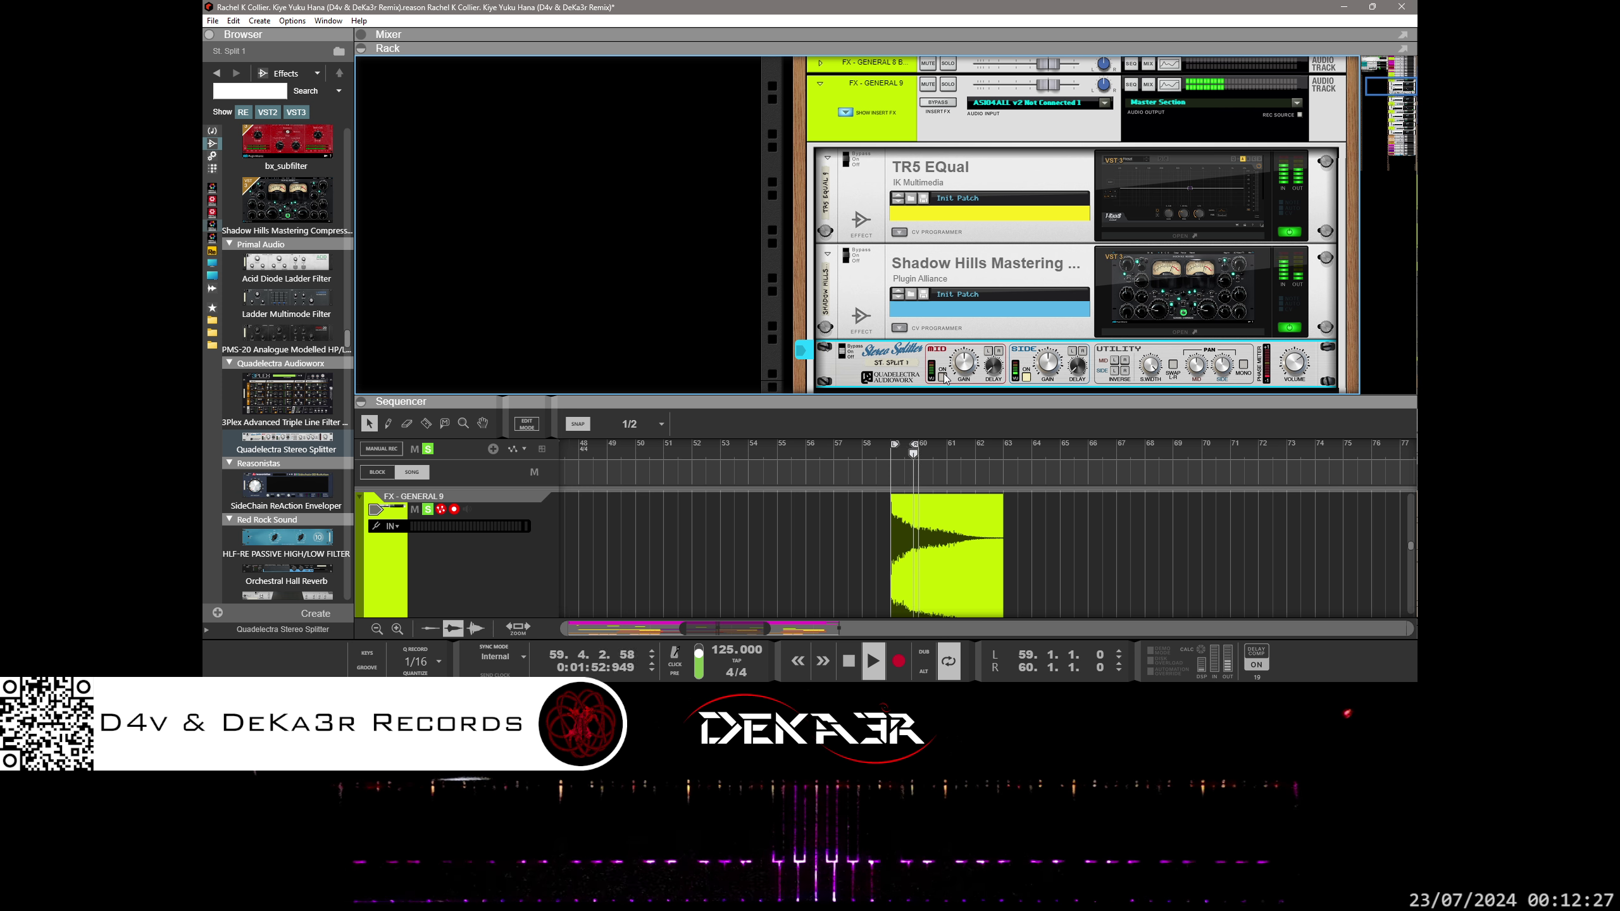
{"action": "left_click_drag", "start_coordinate": [1041, 376], "coordinate": [1042, 389]}
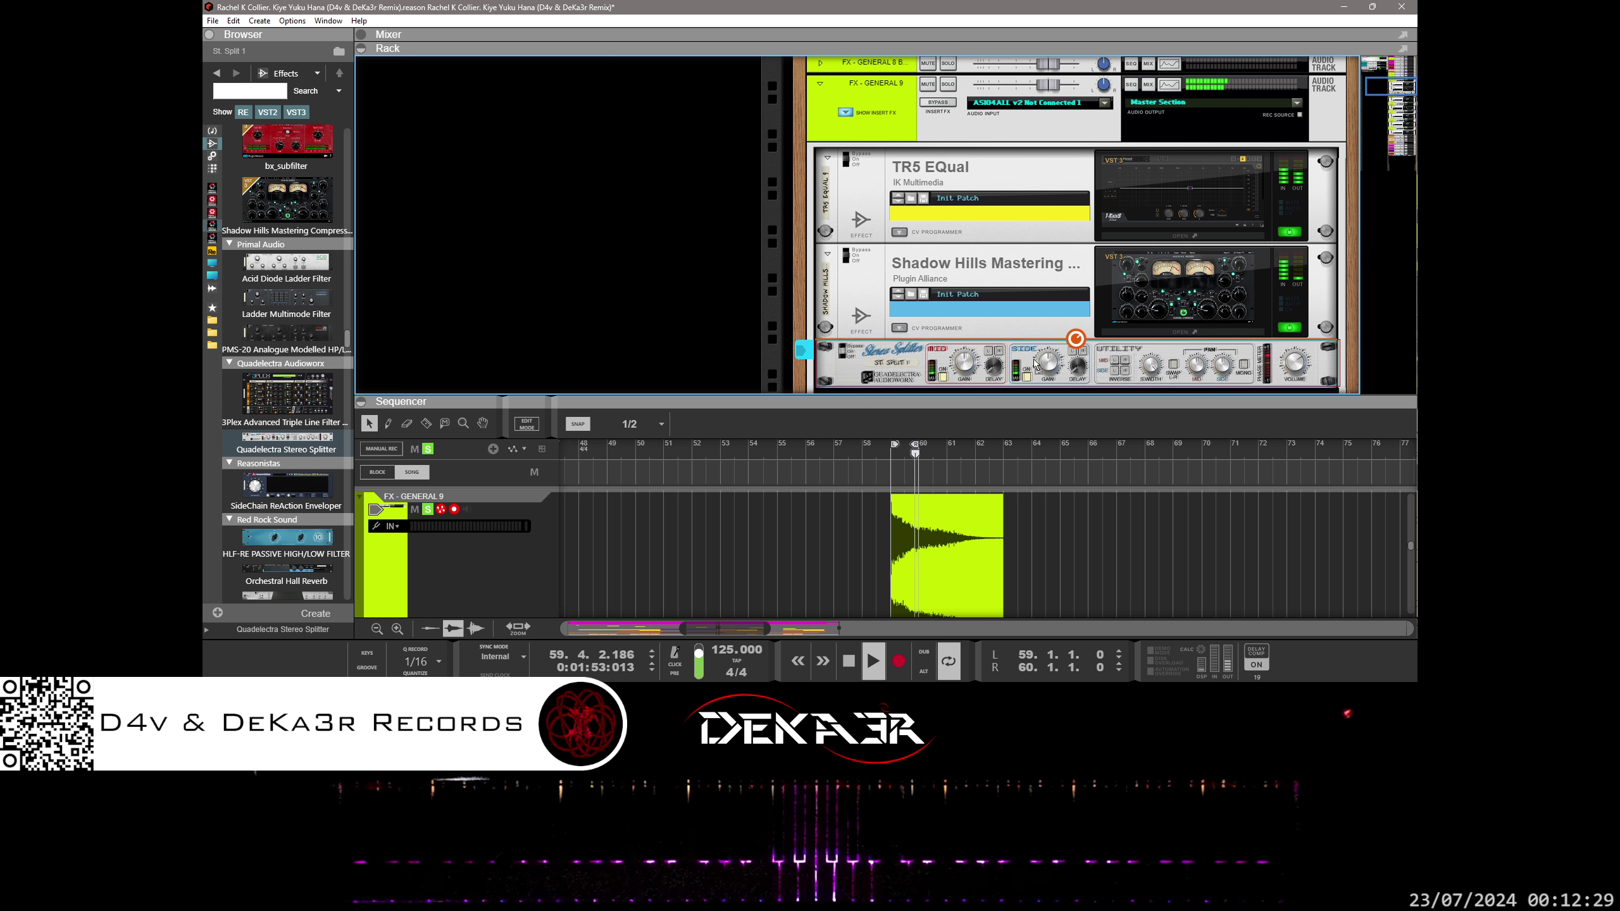
{"action": "scroll", "coordinate": [1054, 344], "scroll_direction": "down", "scroll_amount": 2}
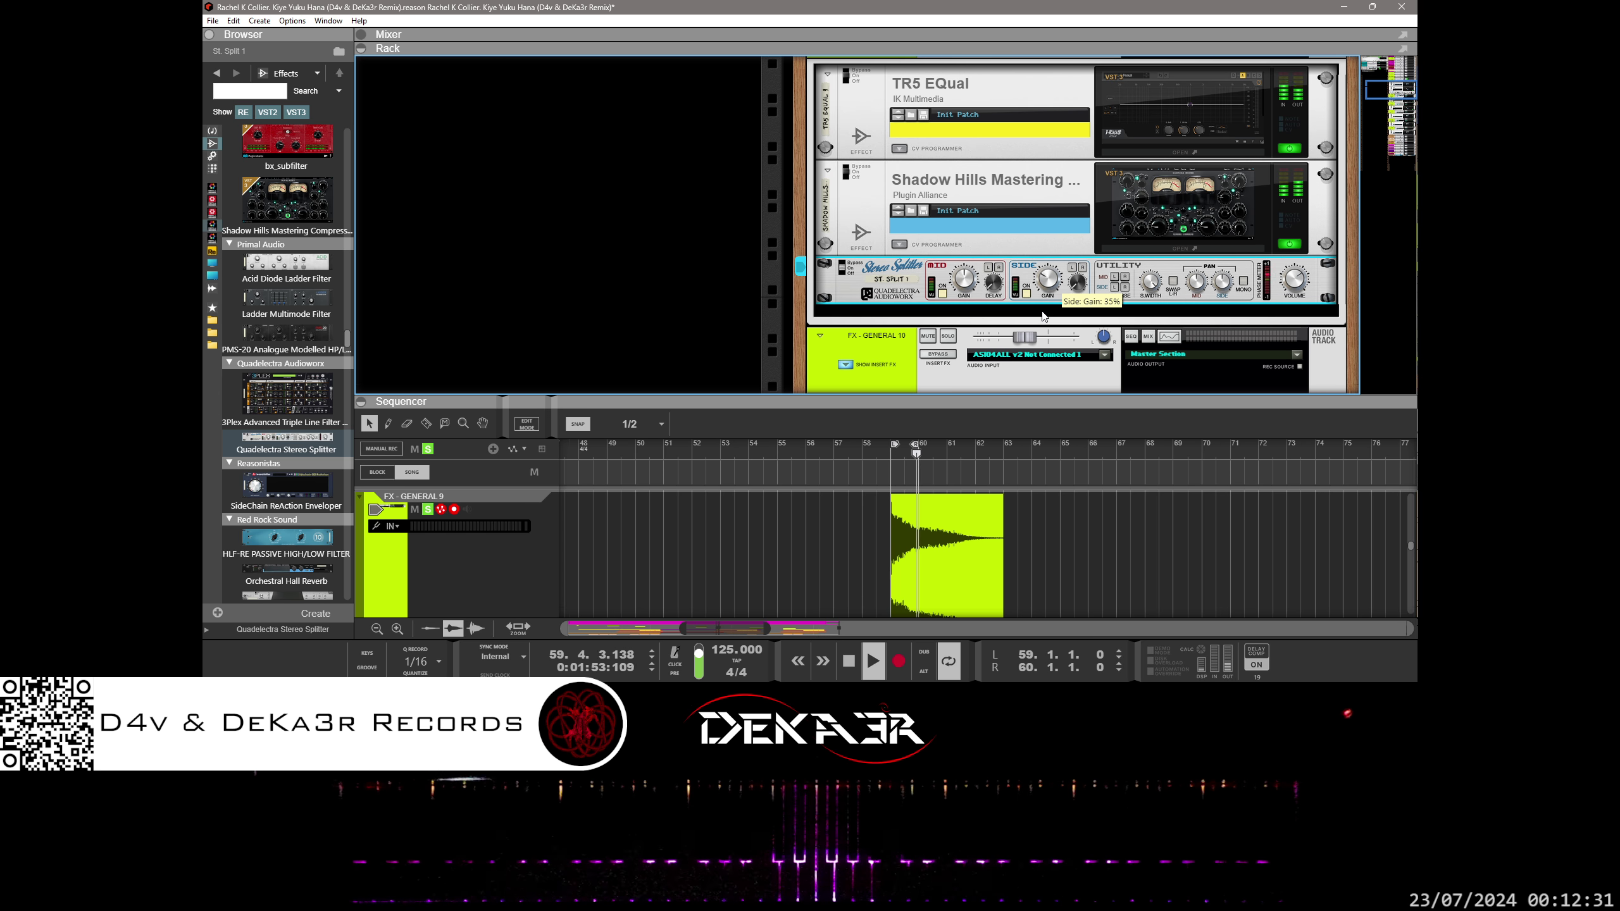